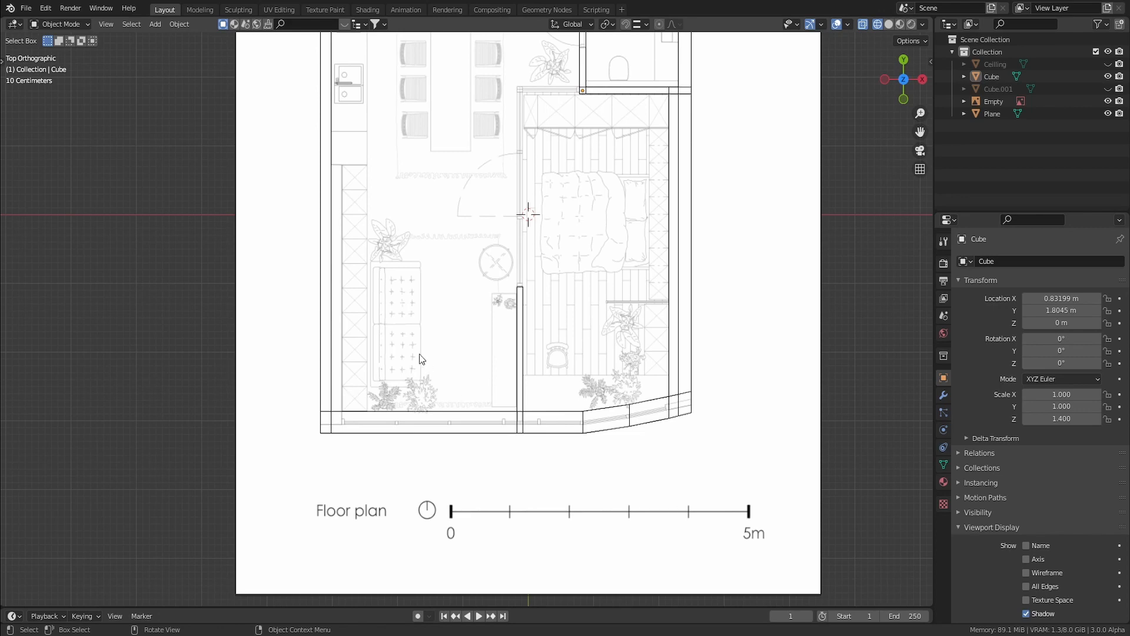
# Look over the traced apartment floor plan from the entrance down to the window wall.
pyautogui.keyDown('shift'); pyautogui.moveTo(603, 286); pyautogui.dragTo(586, 394, button='middle'); pyautogui.keyUp('shift')
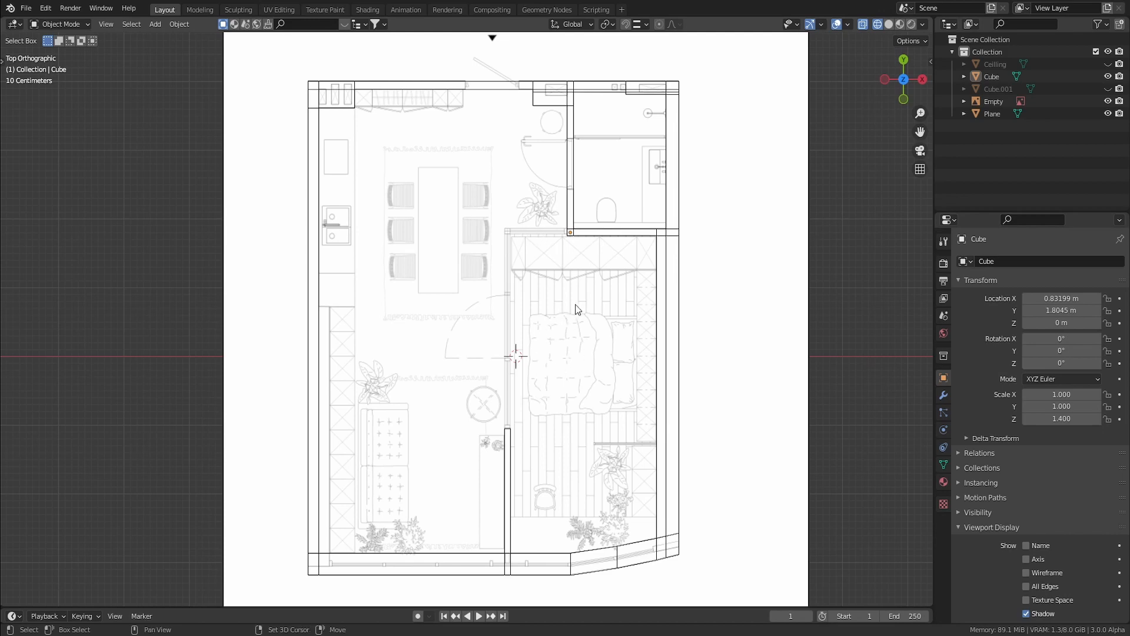
pyautogui.keyDown('shift'); pyautogui.moveTo(575, 304); pyautogui.dragTo(571, 394, button='middle'); pyautogui.keyUp('shift')
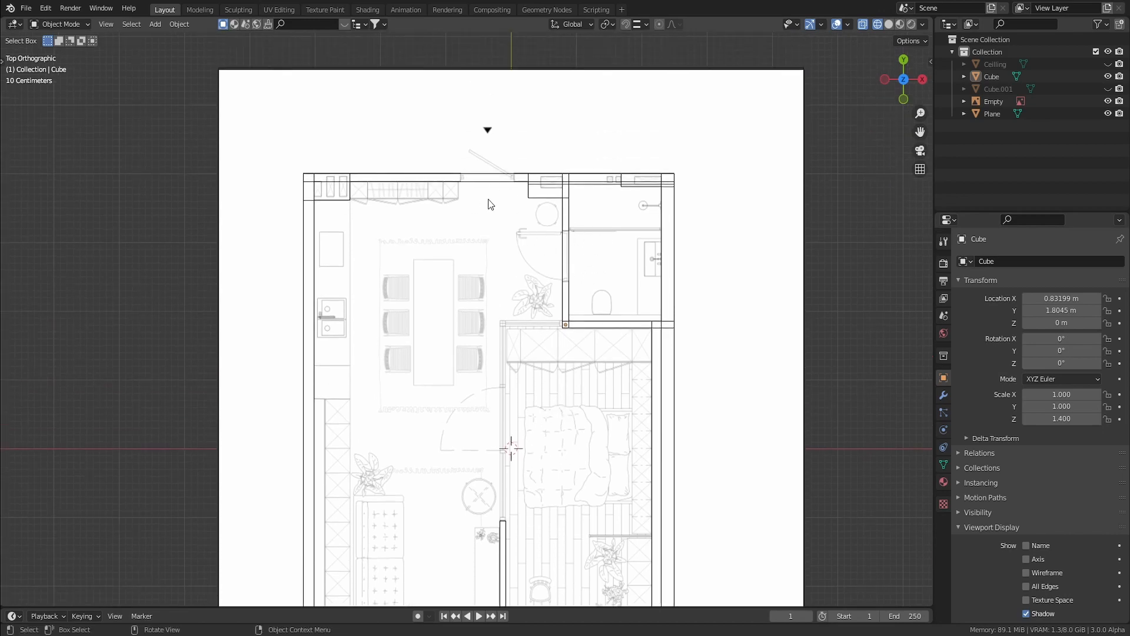
pyautogui.keyDown('shift'); pyautogui.moveTo(530, 501); pyautogui.dragTo(532, 412, button='middle'); pyautogui.keyUp('shift')
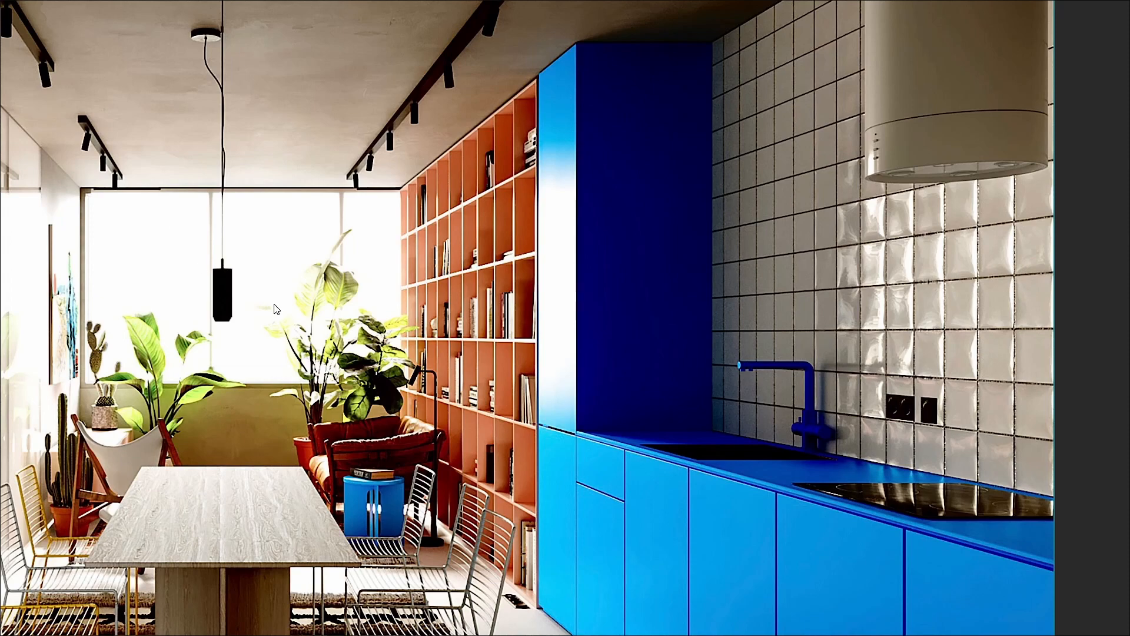
# Examine the interior reference images on the reference board, including the living area, kitchen, bedroom and dining table.
pyautogui.scroll(-1, 275, 312)
pyautogui.scroll(-3, 276, 322)
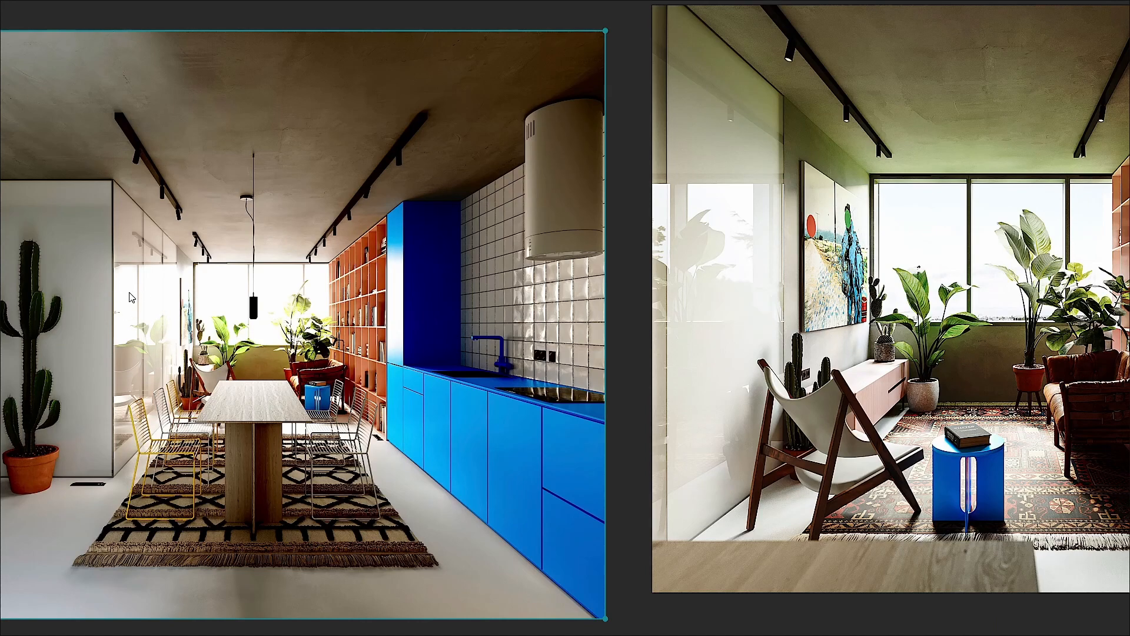
pyautogui.scroll(-6, 440, 403)
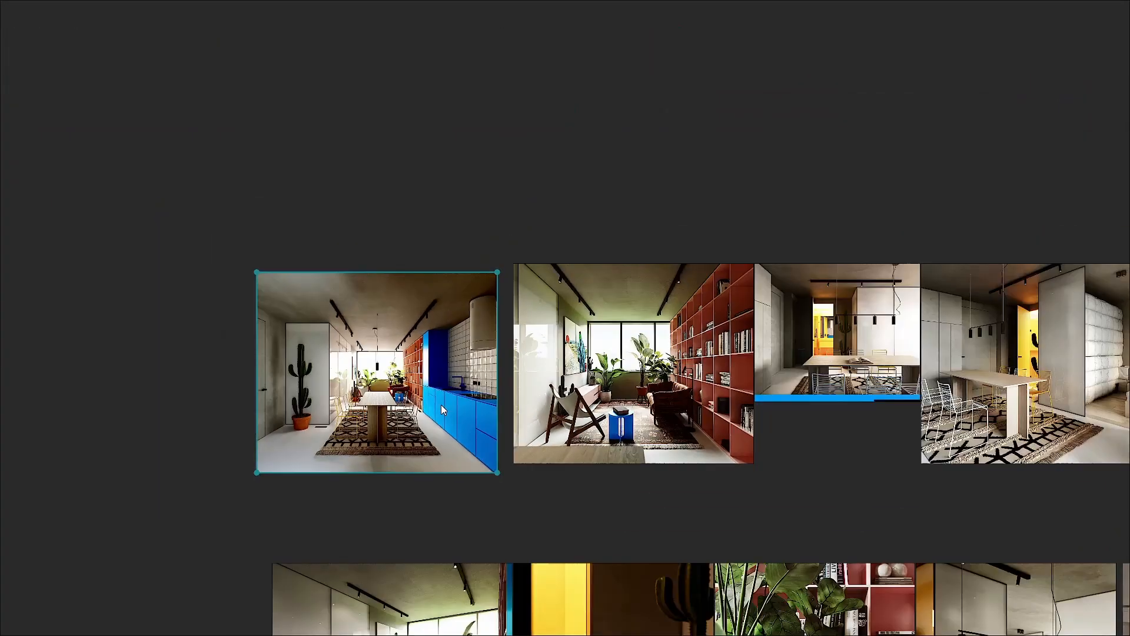
pyautogui.moveTo(487, 442); pyautogui.dragTo(447, 212, button='middle')
pyautogui.scroll(-4, 540, 370)
pyautogui.moveTo(497, 557); pyautogui.dragTo(473, 437, button='middle')
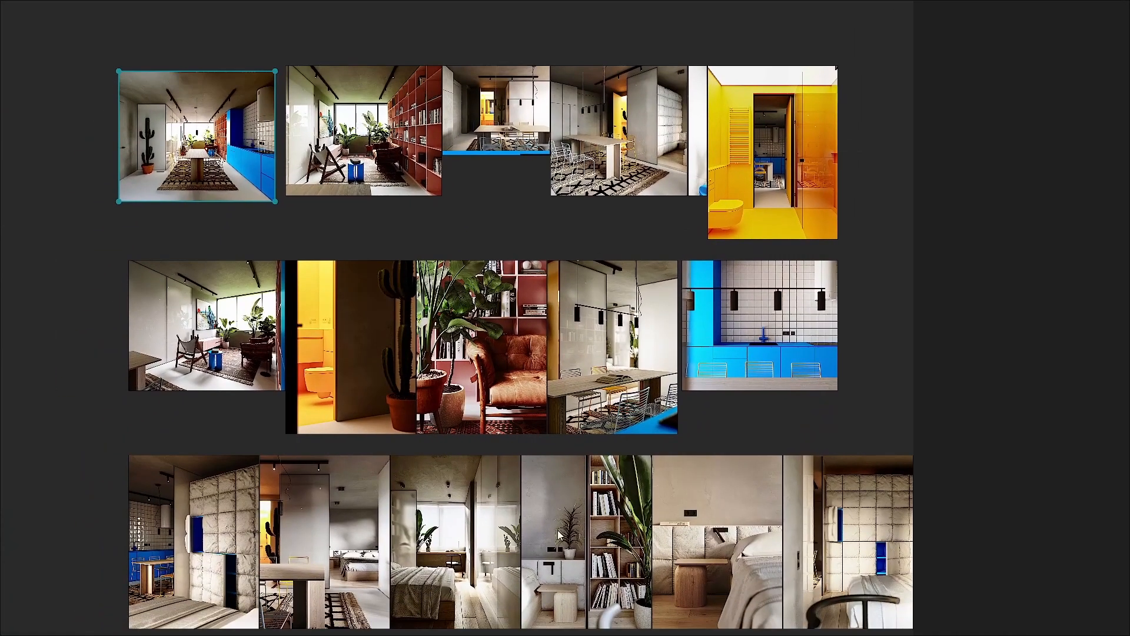
pyautogui.moveTo(558, 531); pyautogui.dragTo(624, 361, button='middle')
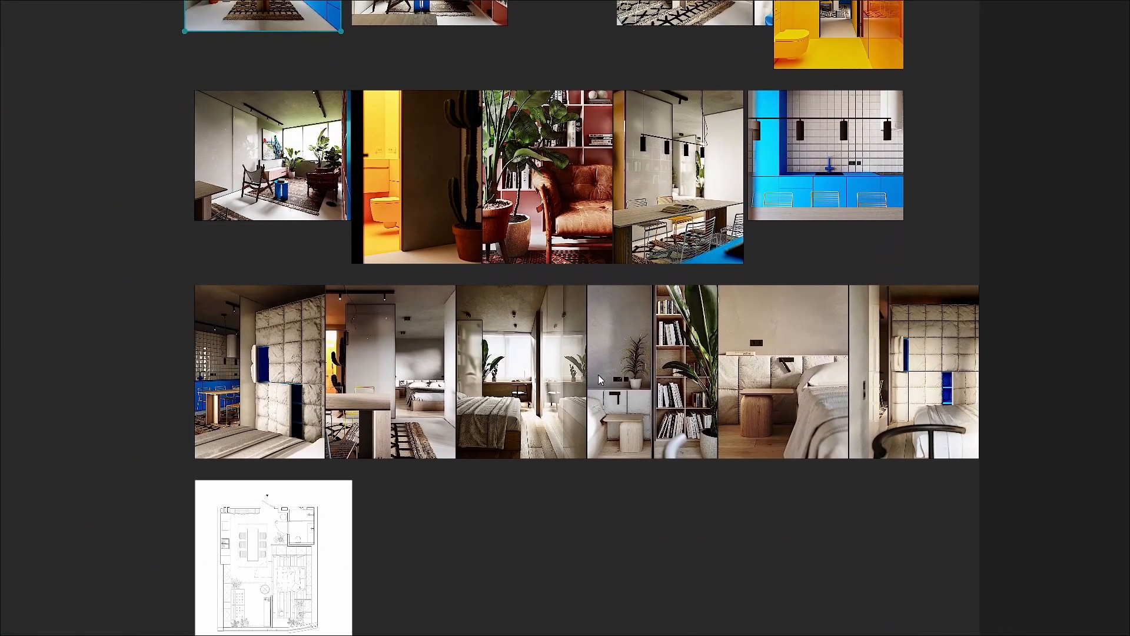
pyautogui.scroll(5, 369, 280)
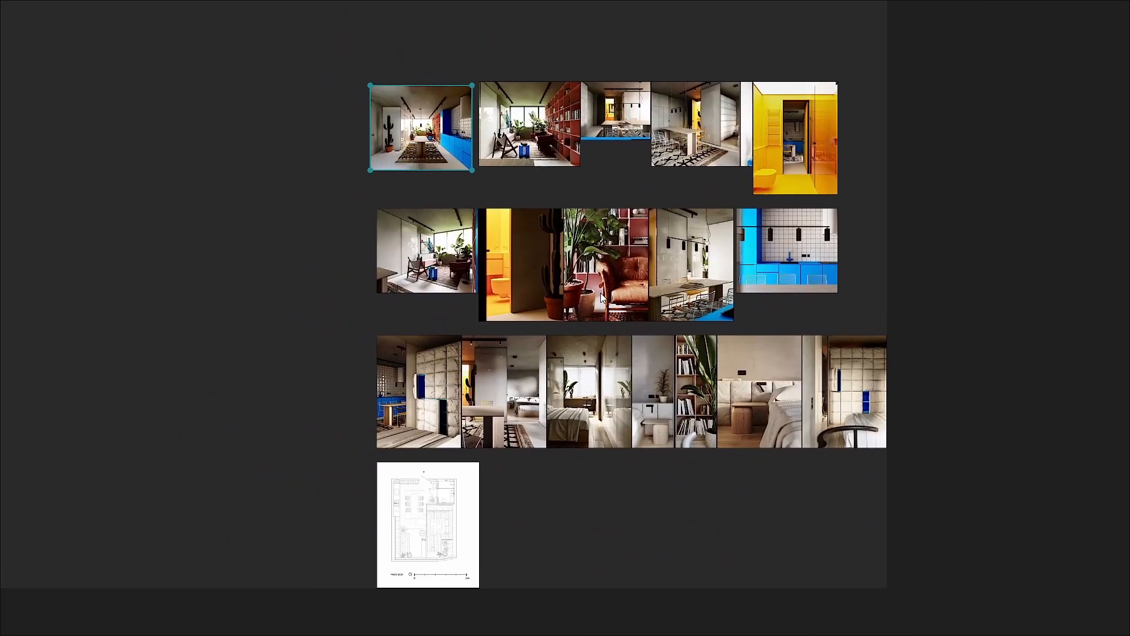
pyautogui.moveTo(611, 233); pyautogui.dragTo(612, 301, button='middle')
pyautogui.scroll(10, 672, 196)
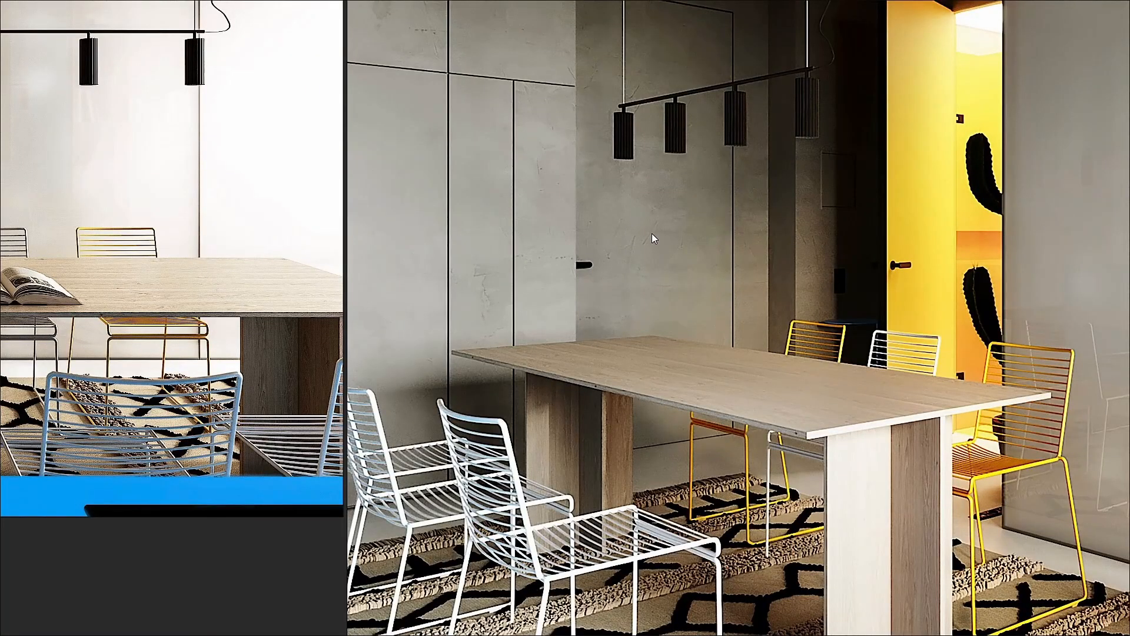
pyautogui.moveTo(651, 235); pyautogui.dragTo(653, 352, button='middle')
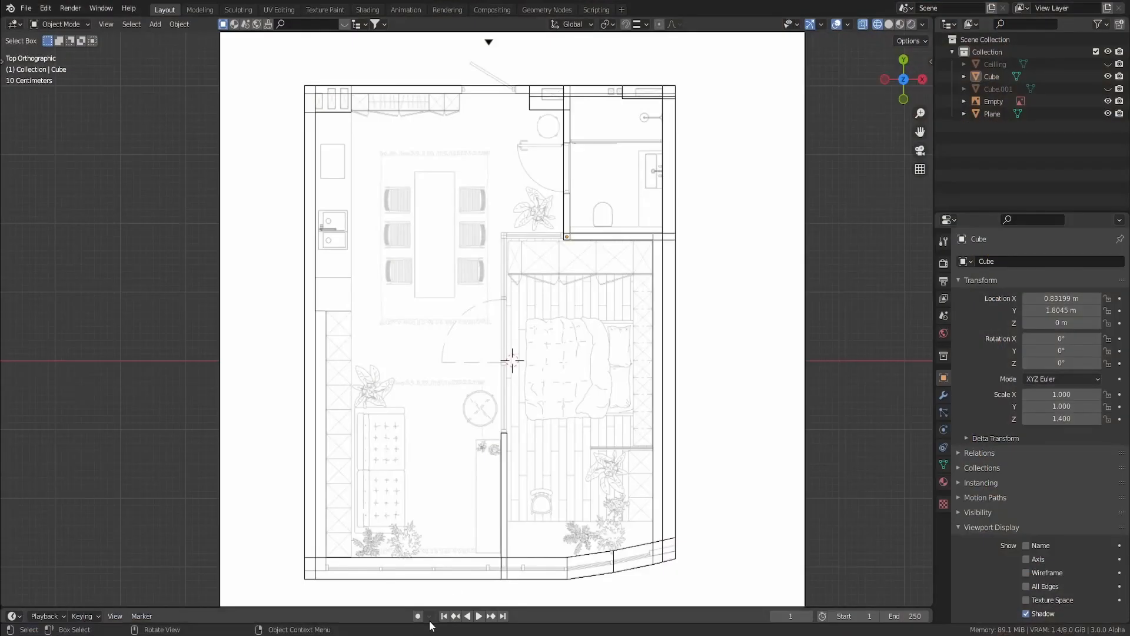
# Show the model in solid shading from a perspective view facing the window side and select the walls object.
pyautogui.moveTo(497, 537); pyautogui.dragTo(500, 344, button='middle')
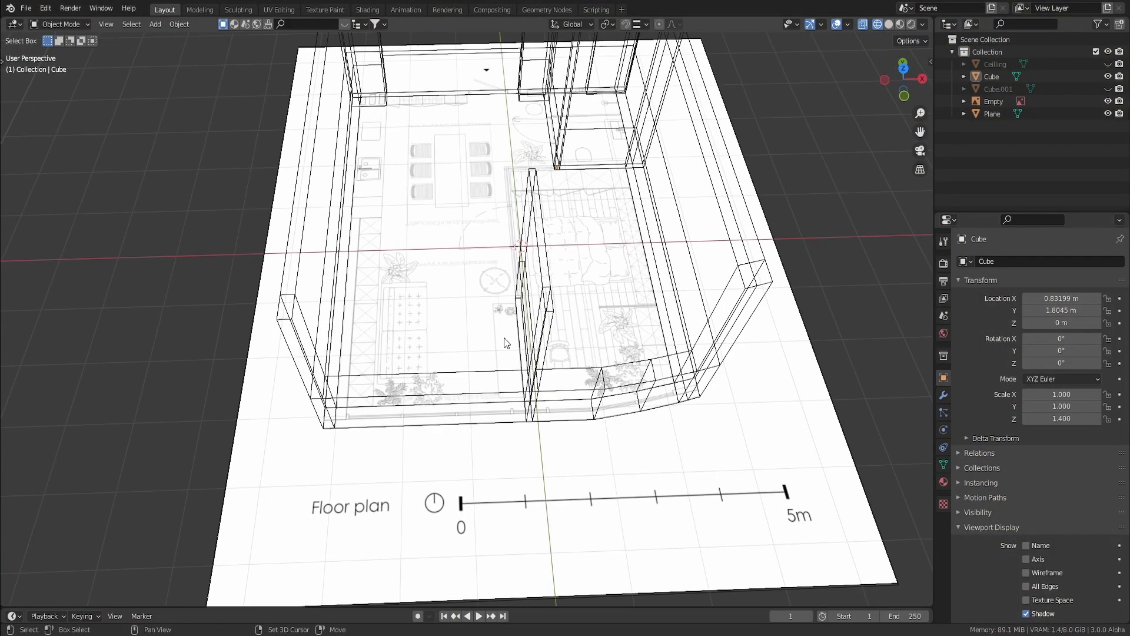
pyautogui.hotkey('shift', 'z')
pyautogui.click(429, 391)
pyautogui.scroll(3, 429, 388)
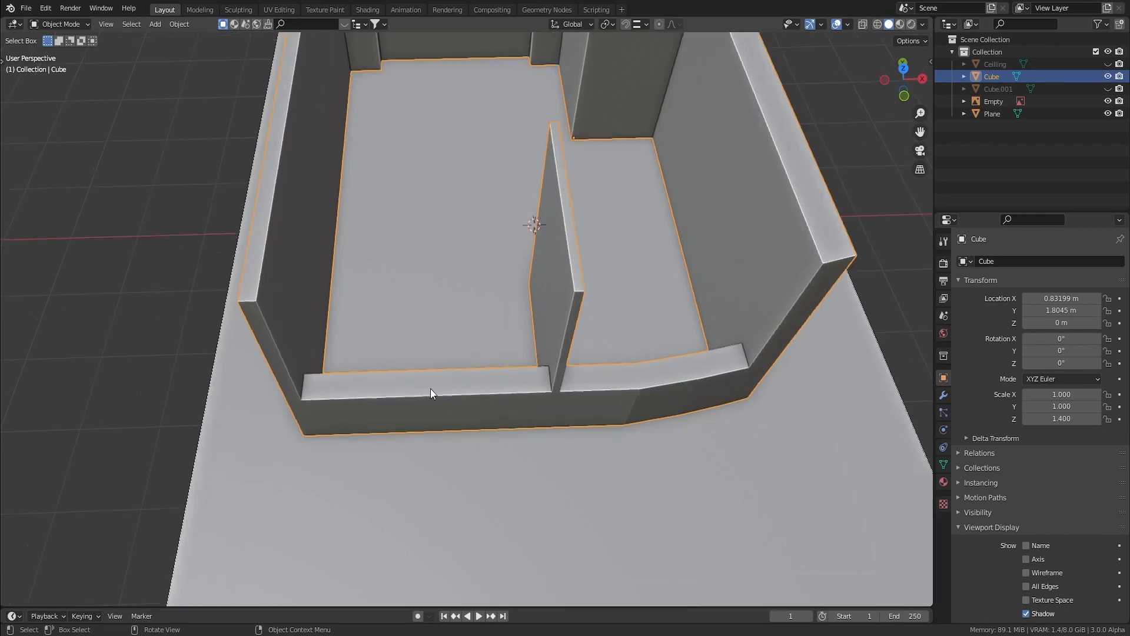
# Duplicate the top face of the low living-room window wall in place and separate the copy into its own object.
pyautogui.press('Tab')
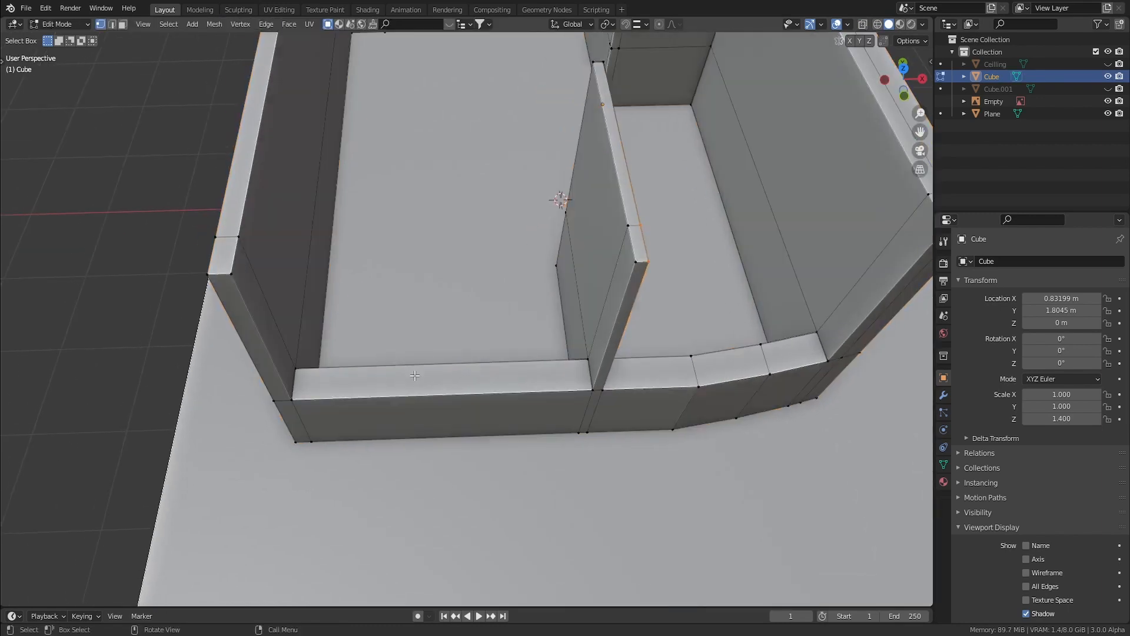
pyautogui.press('3')
pyautogui.click(412, 380)
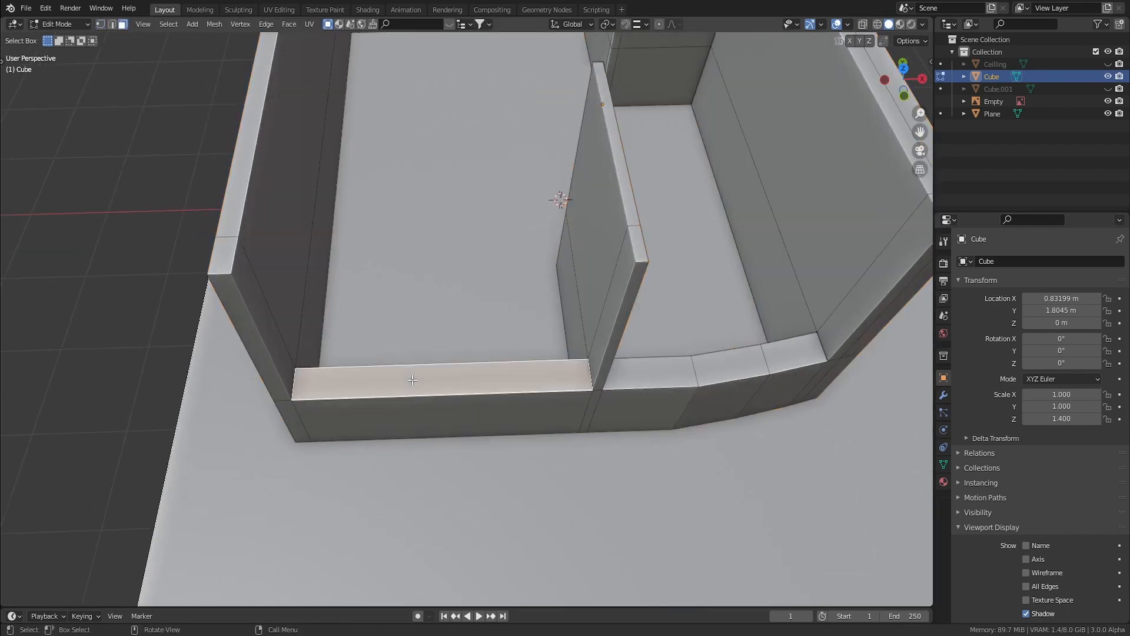
pyautogui.hotkey('shift', 'd')
pyautogui.rightClick(415, 357)
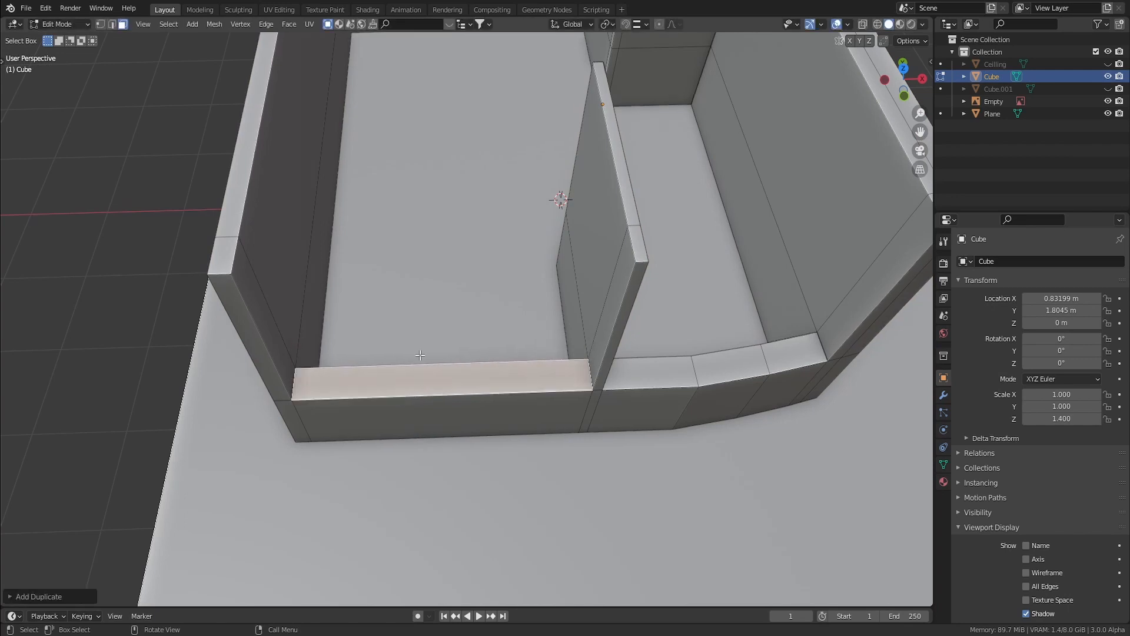
pyautogui.press('p')
pyautogui.click(418, 358)
pyautogui.press('Tab')
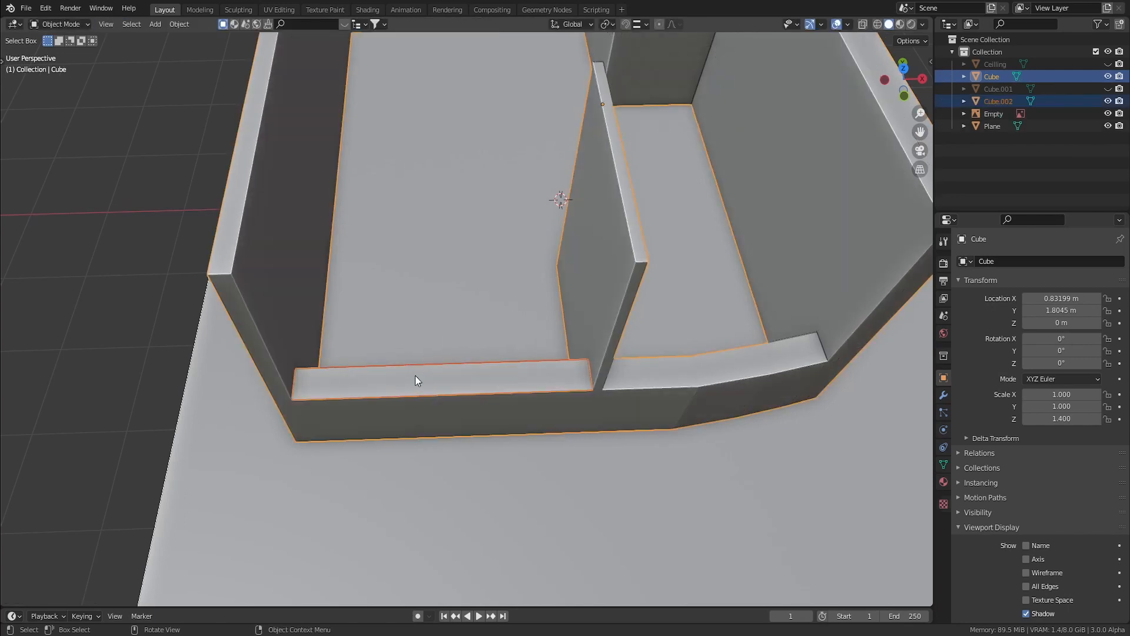
# Select the separated sill strip and set its origin to its geometry.
pyautogui.click(432, 381)
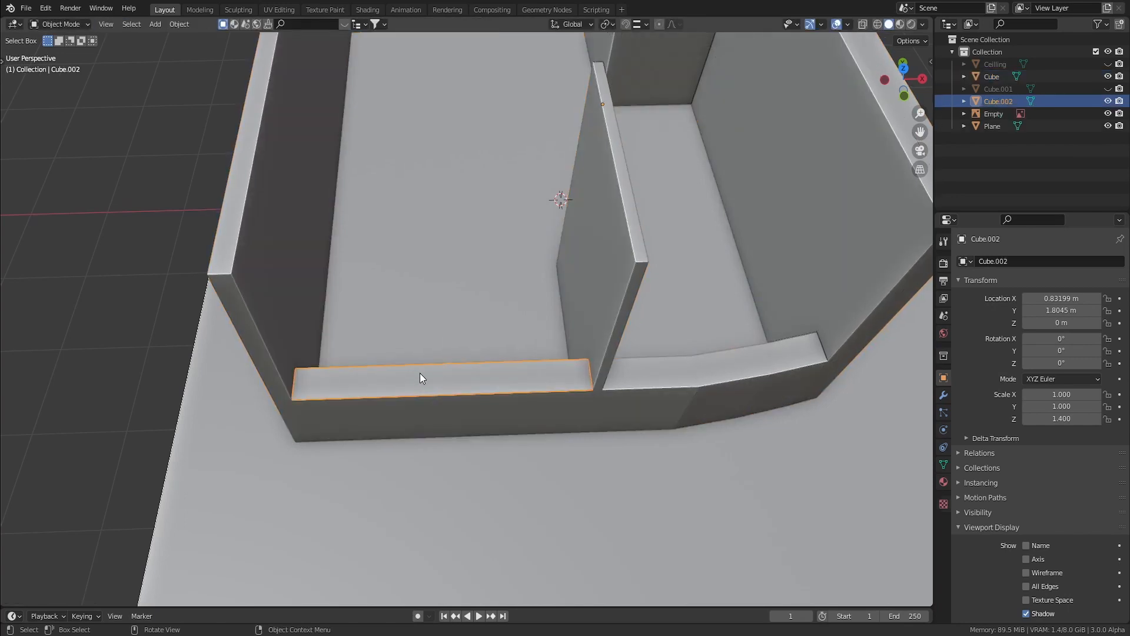
pyautogui.moveTo(449, 375); pyautogui.dragTo(476, 377, button='middle')
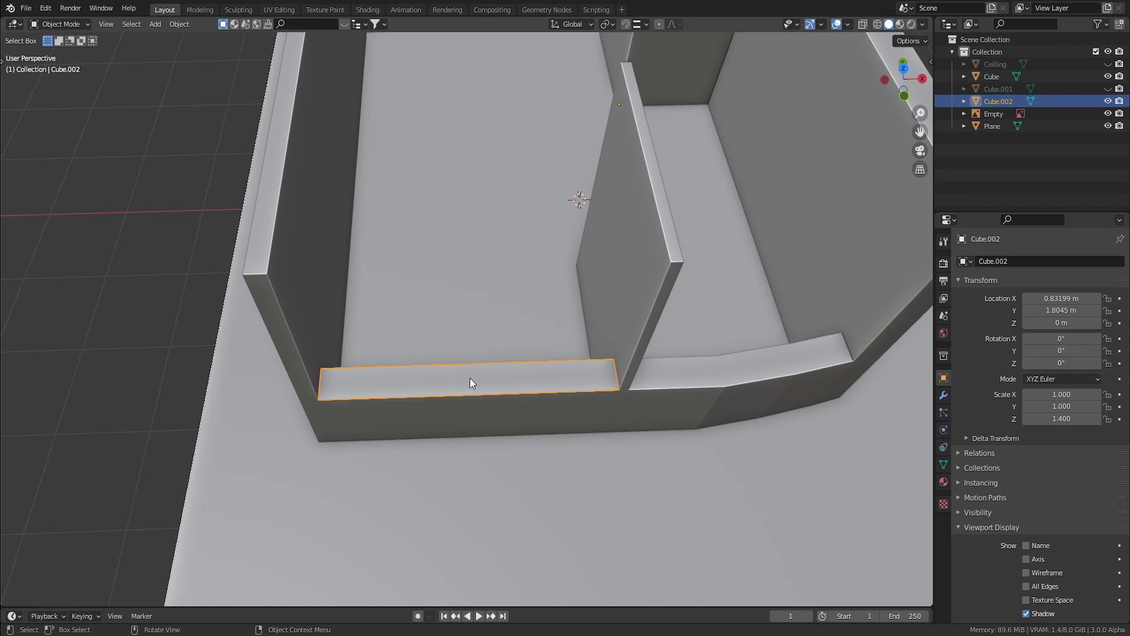
pyautogui.rightClick(470, 378)
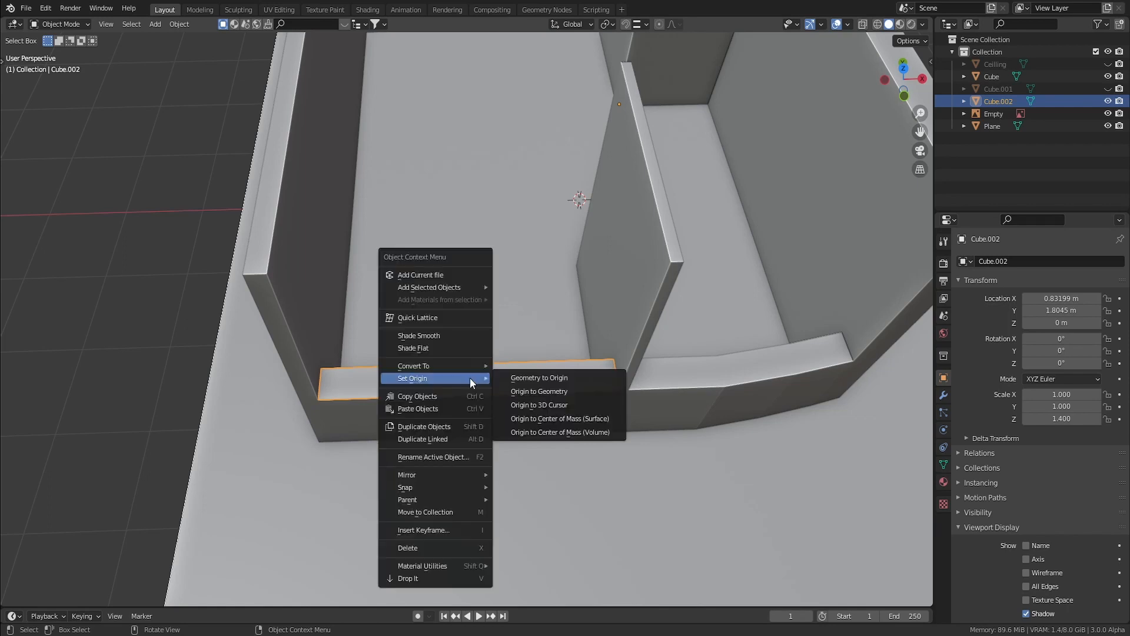
pyautogui.click(538, 393)
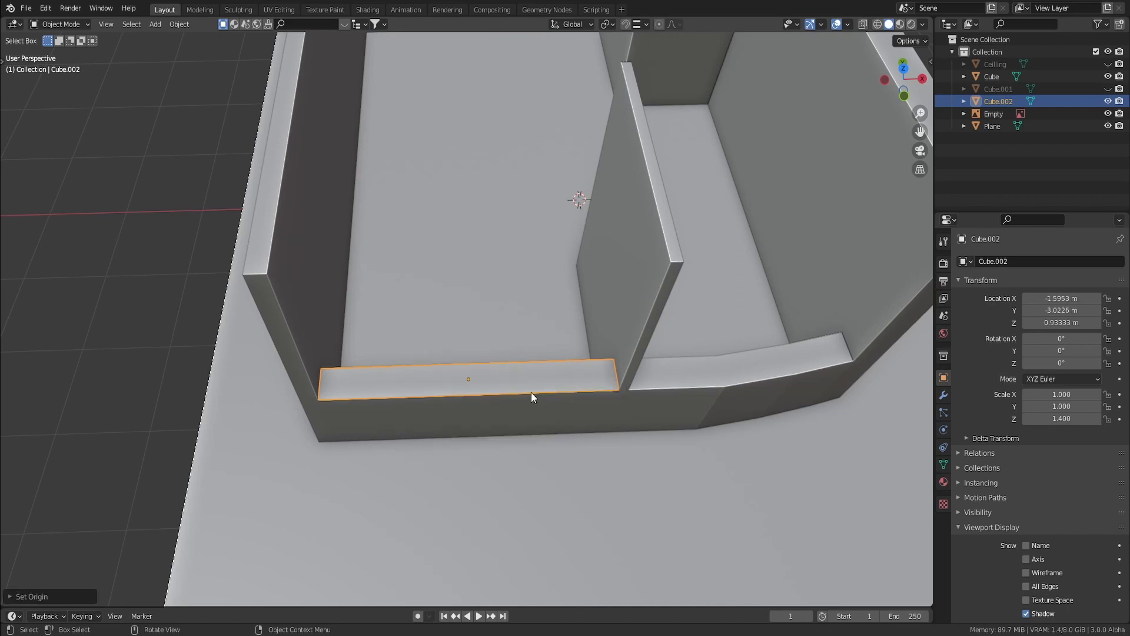
# Narrow the sill strip along Y to a scale of about 0.246, using the floor plan's window frame as reference in top view.
pyautogui.press('KP_7')
pyautogui.keyDown('shift'); pyautogui.moveTo(517, 373); pyautogui.dragTo(514, 392, button='middle'); pyautogui.keyUp('shift')
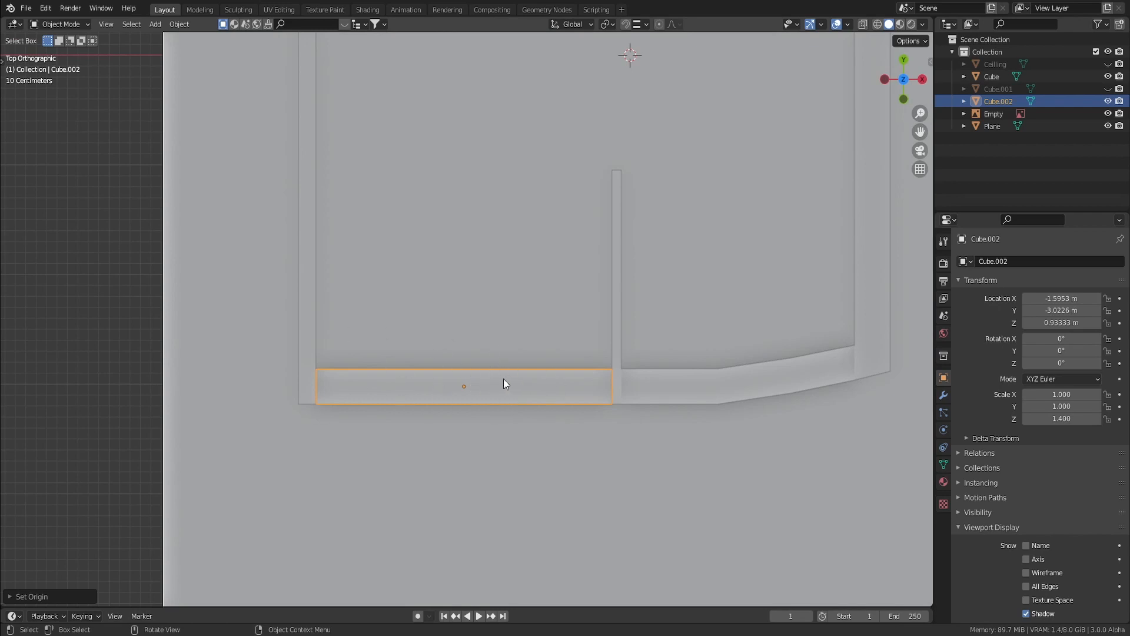
pyautogui.press('s')
pyautogui.press('y')
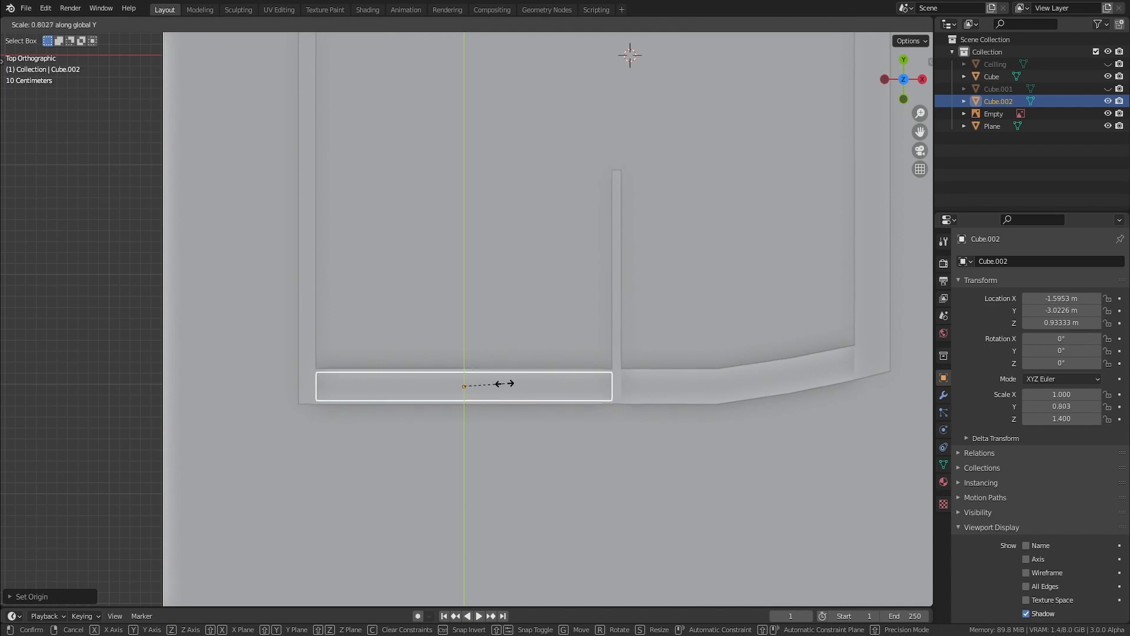
pyautogui.click(494, 384)
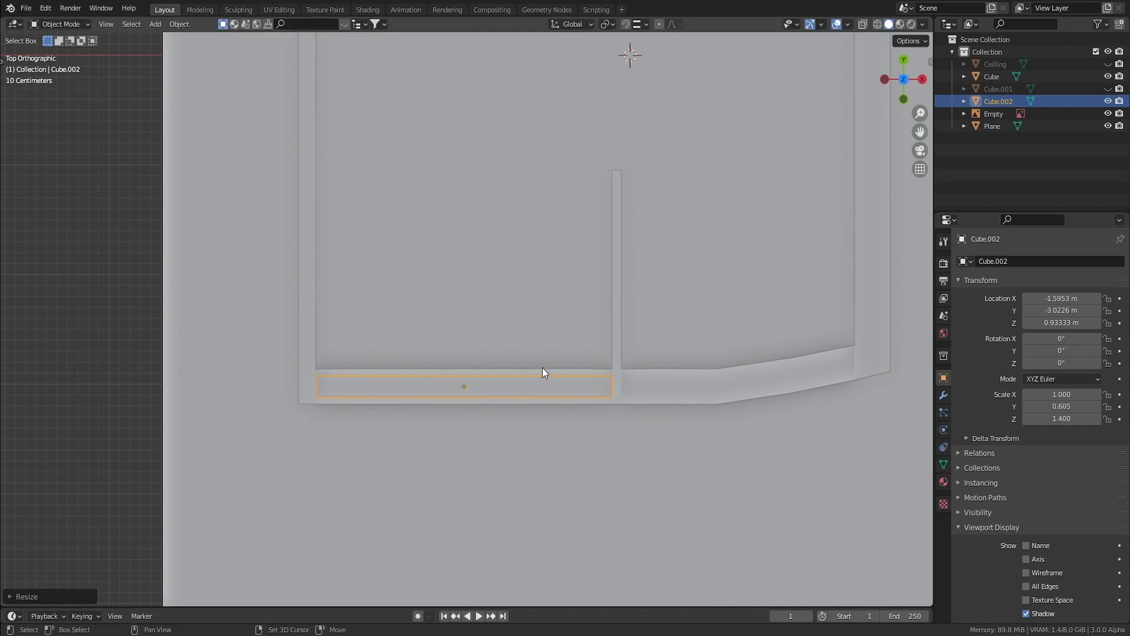
pyautogui.hotkey('shift', 'z')
pyautogui.scroll(2, 539, 368)
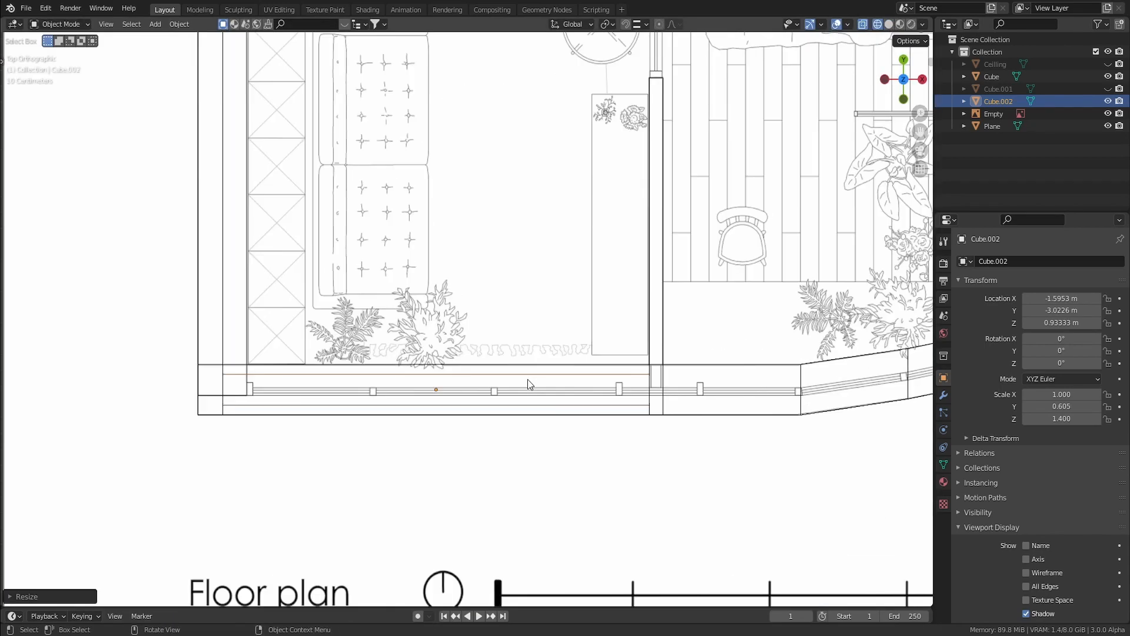
pyautogui.press('s')
pyautogui.press('y')
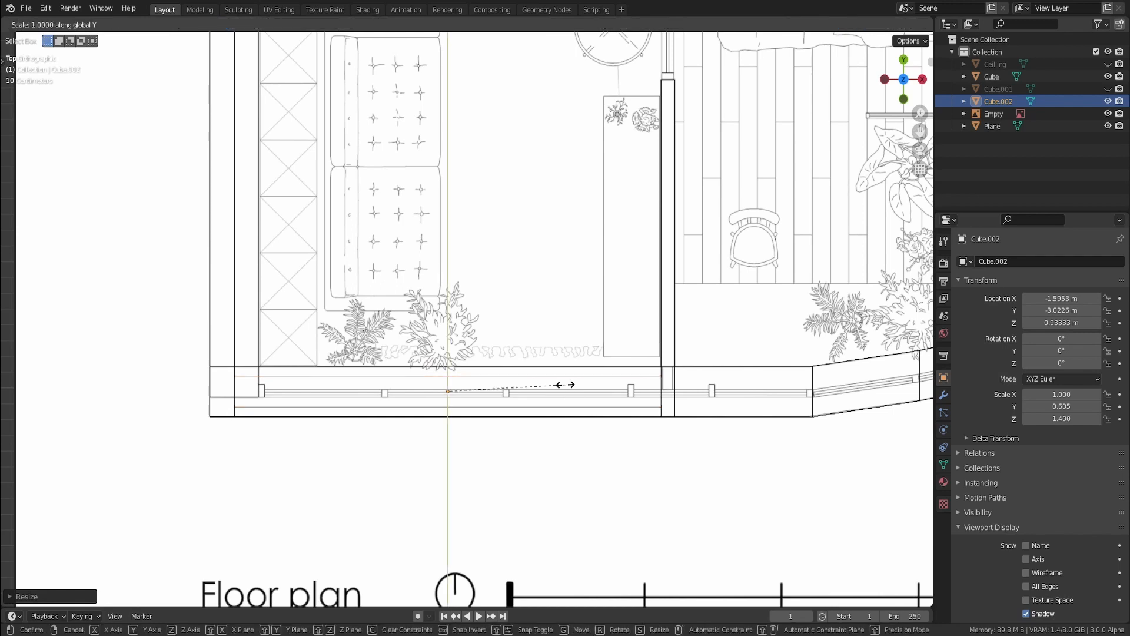
pyautogui.click(494, 380)
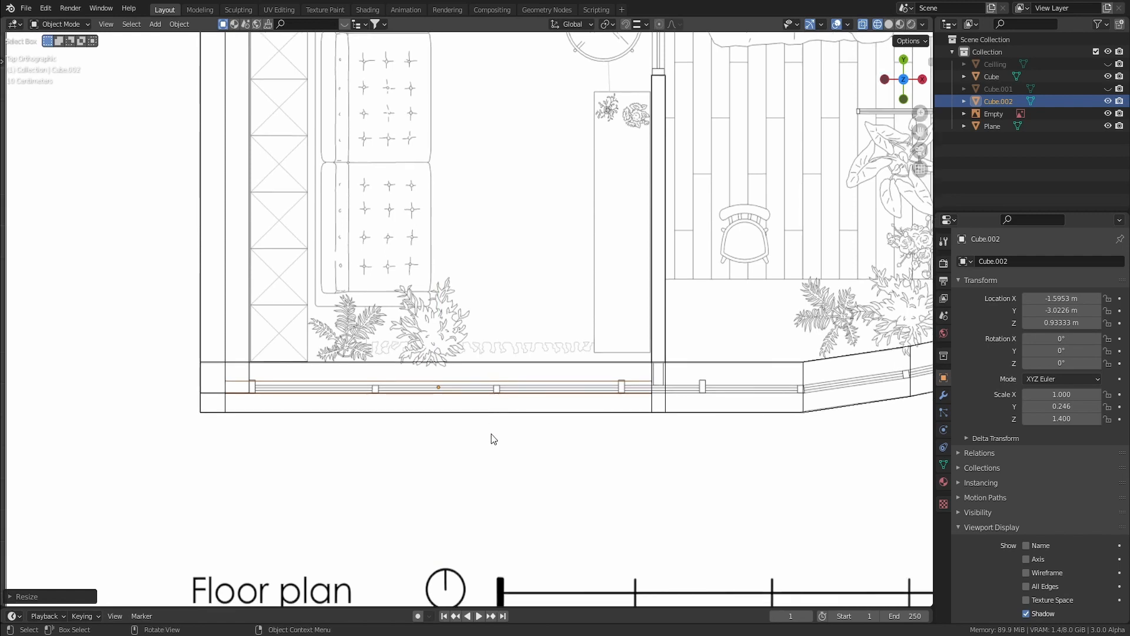
# Return to solid shading and apply the narrowed strip's scale.
pyautogui.hotkey('shift', 'z')
pyautogui.moveTo(469, 449); pyautogui.dragTo(446, 355, button='middle')
pyautogui.press('Tab')
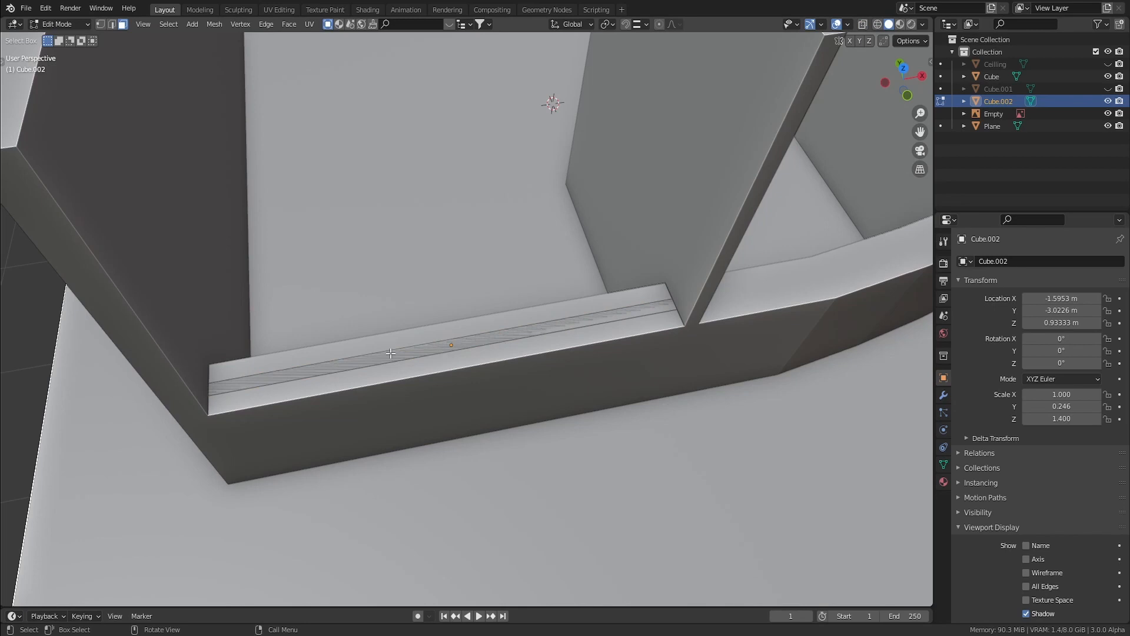
pyautogui.press('Tab')
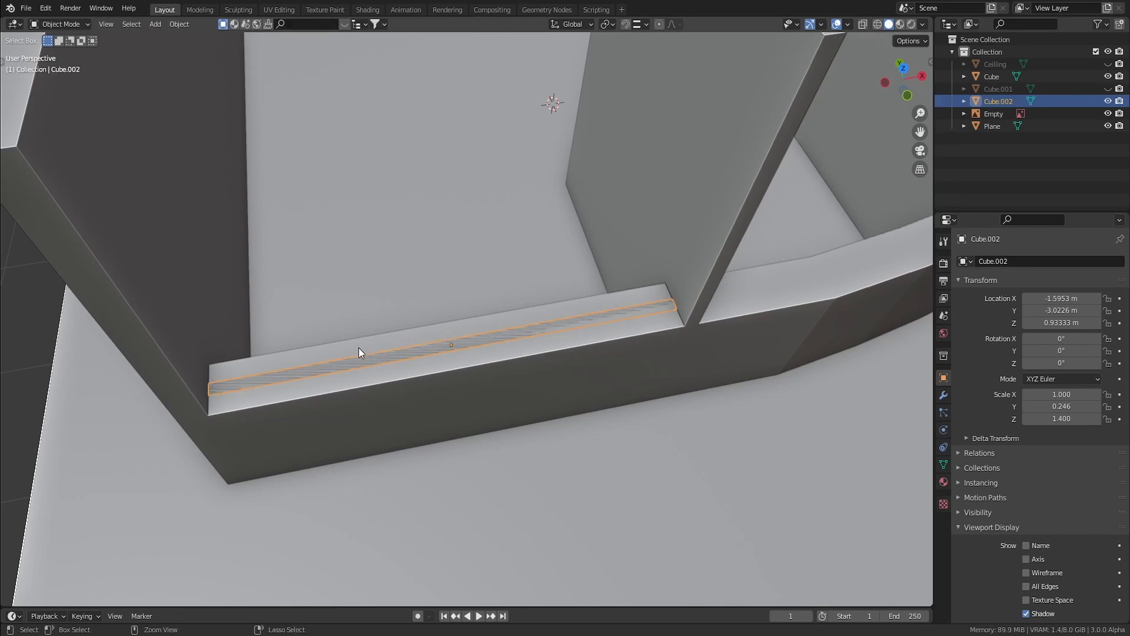
pyautogui.hotkey('ctrl', 'a')
pyautogui.click(449, 313)
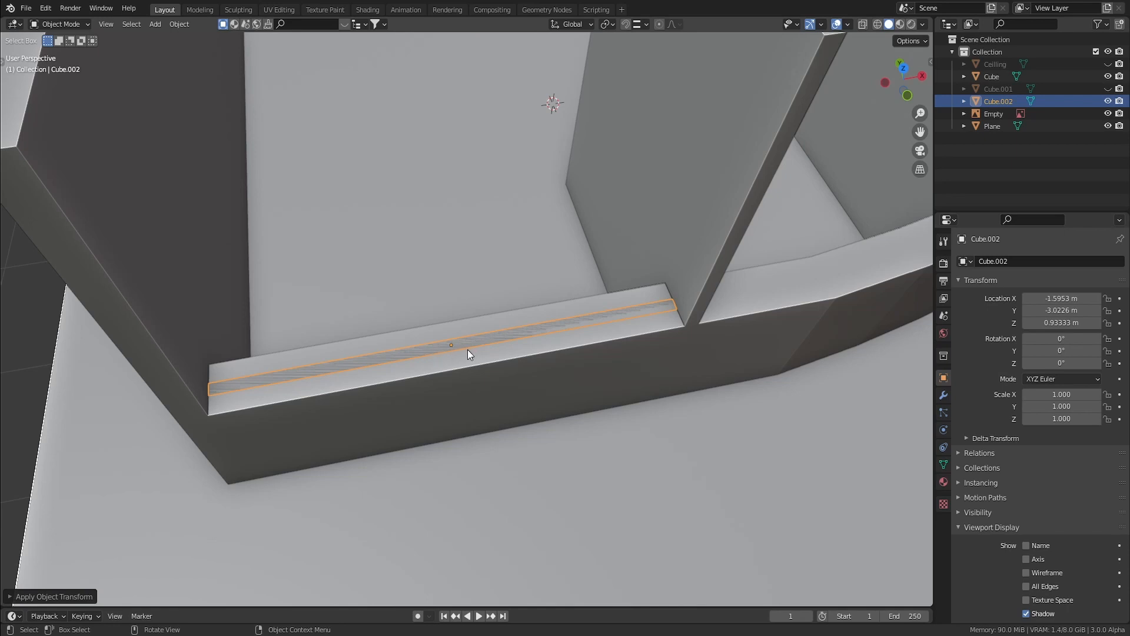
# Extrude the strip's face about 0.06 m upward along Z to form the bottom bar of the window frame.
pyautogui.press('Tab')
pyautogui.click(367, 358)
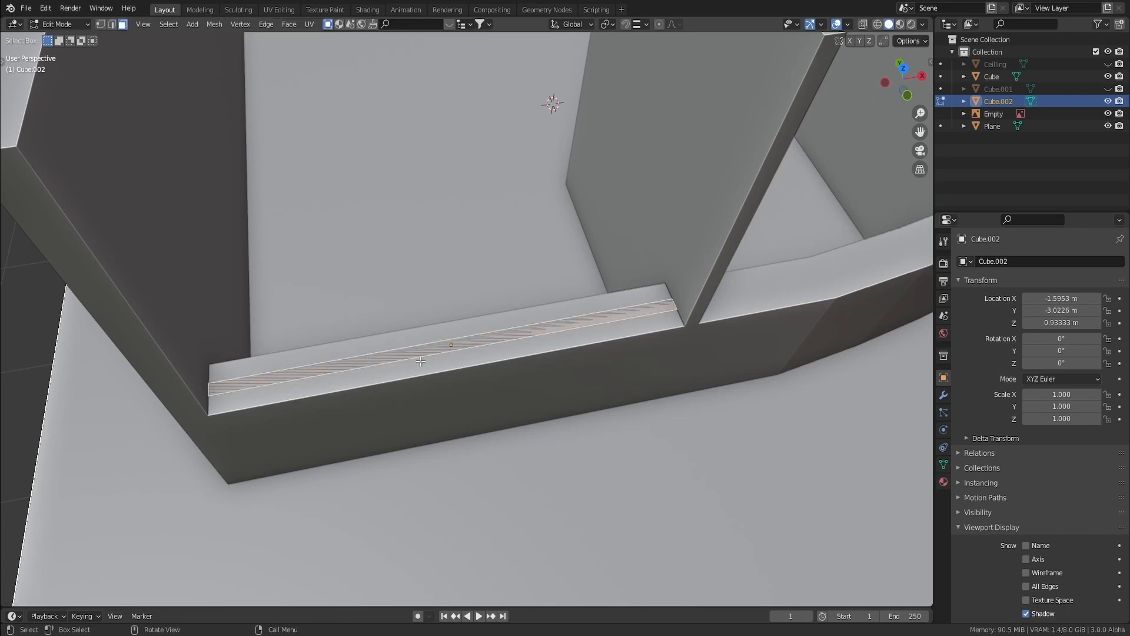
pyautogui.moveTo(421, 362); pyautogui.dragTo(470, 352, button='middle')
pyautogui.press('g')
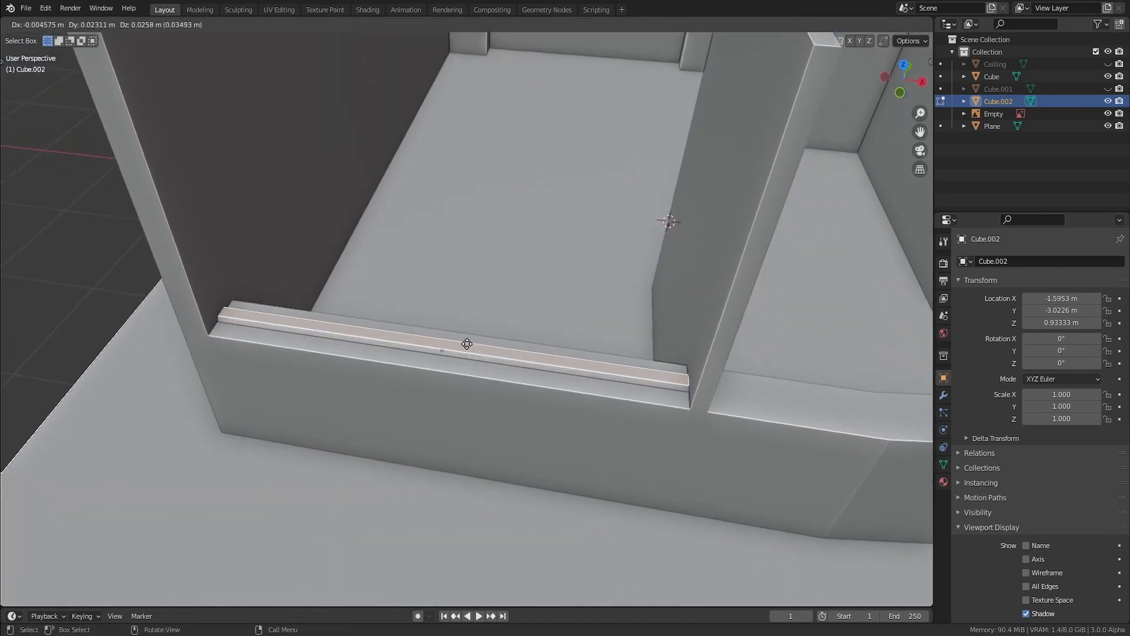
pyautogui.press('z')
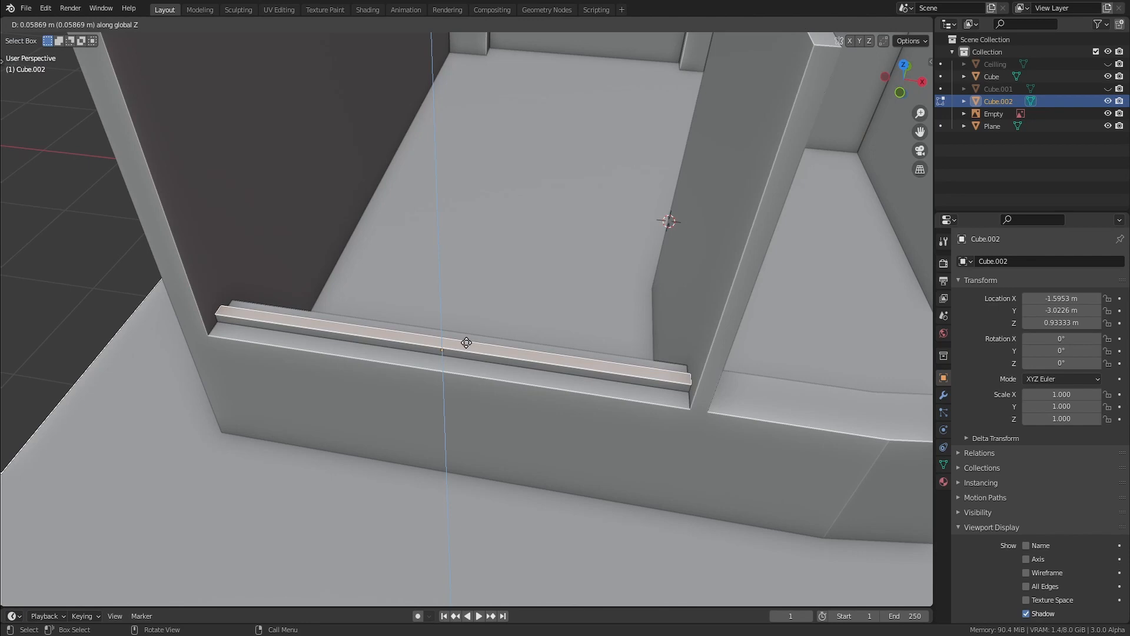
pyautogui.click(467, 343)
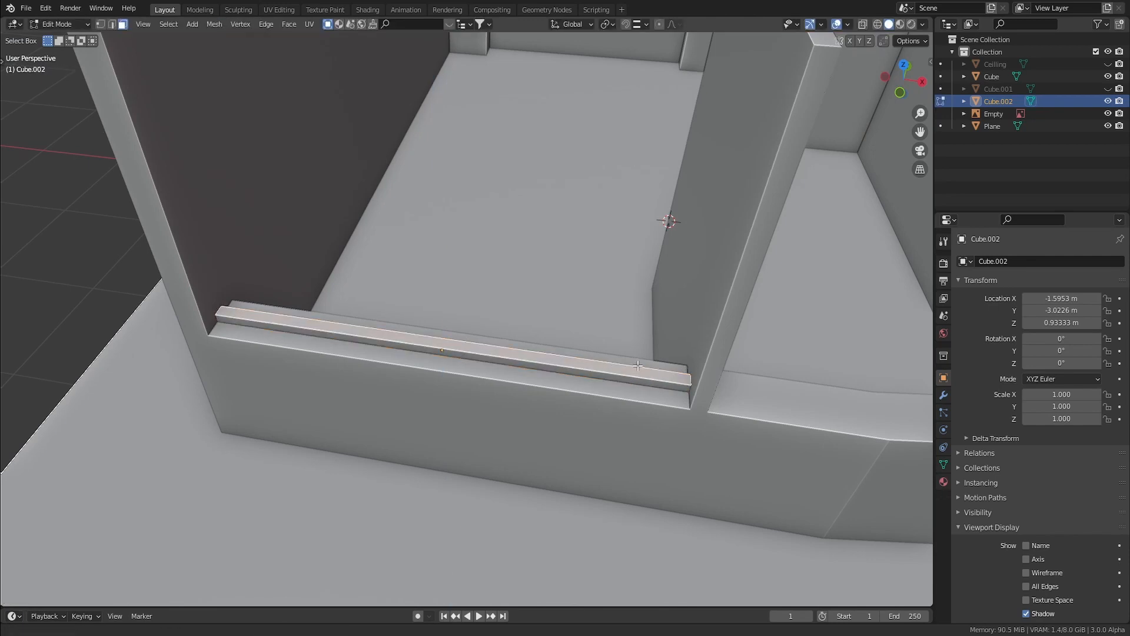
# Cut two edge loops across the bottom bar and scale them apart along X until they sit near its two ends.
pyautogui.keyDown('shift'); pyautogui.moveTo(638, 365); pyautogui.dragTo(629, 371, button='middle'); pyautogui.keyUp('shift')
pyautogui.hotkey('ctrl', 'r')
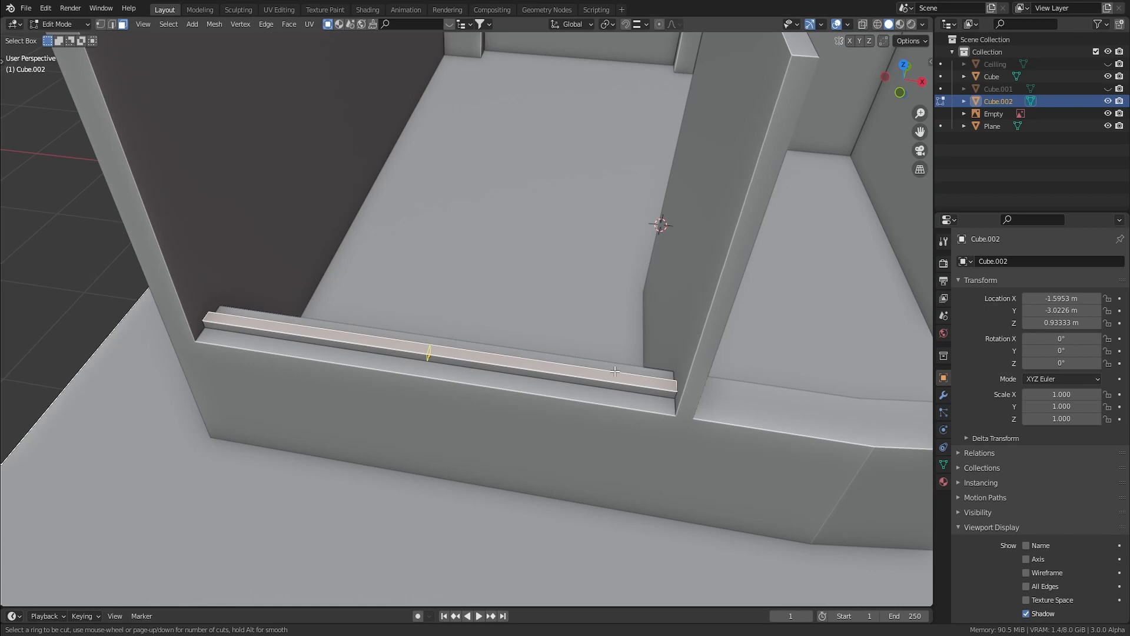
pyautogui.click(483, 373)
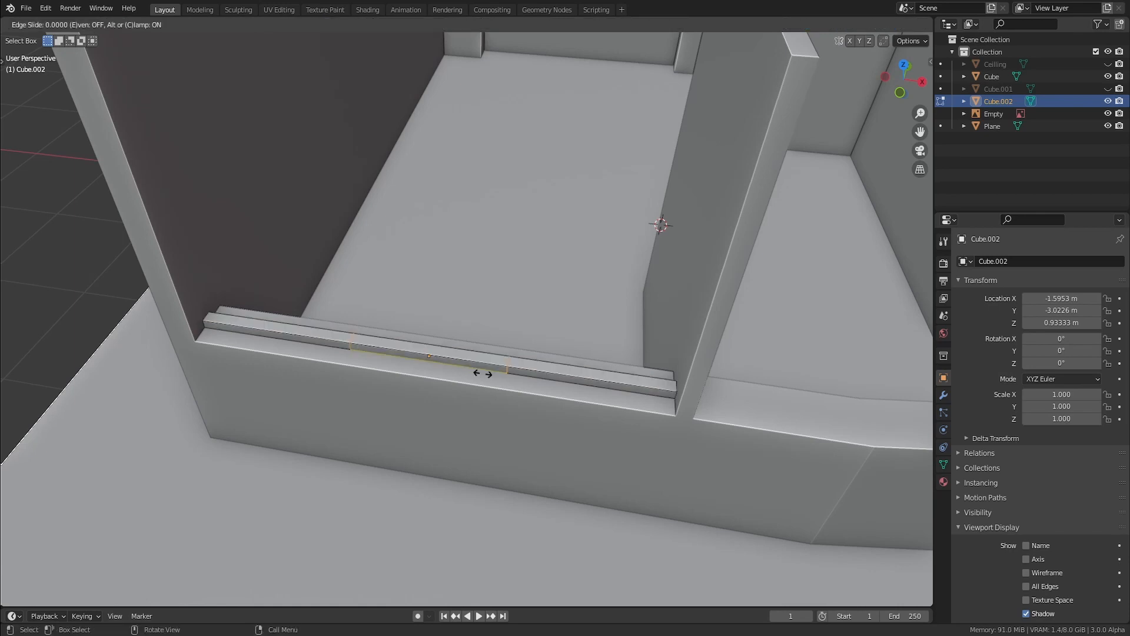
pyautogui.rightClick(482, 373)
pyautogui.press('s')
pyautogui.press('x')
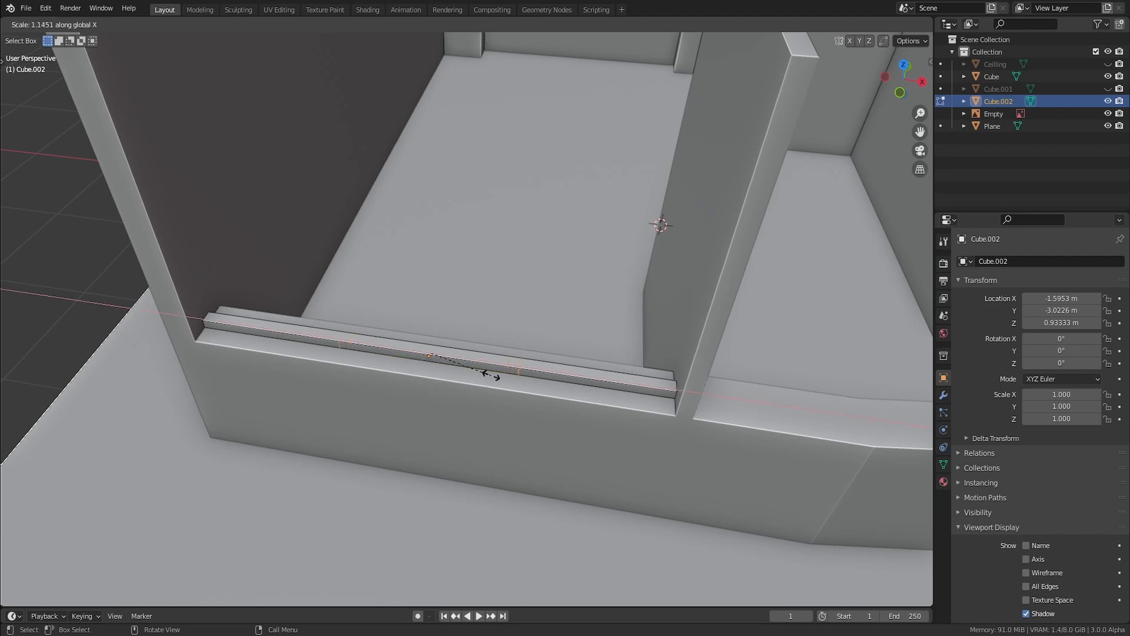
pyautogui.click(587, 396)
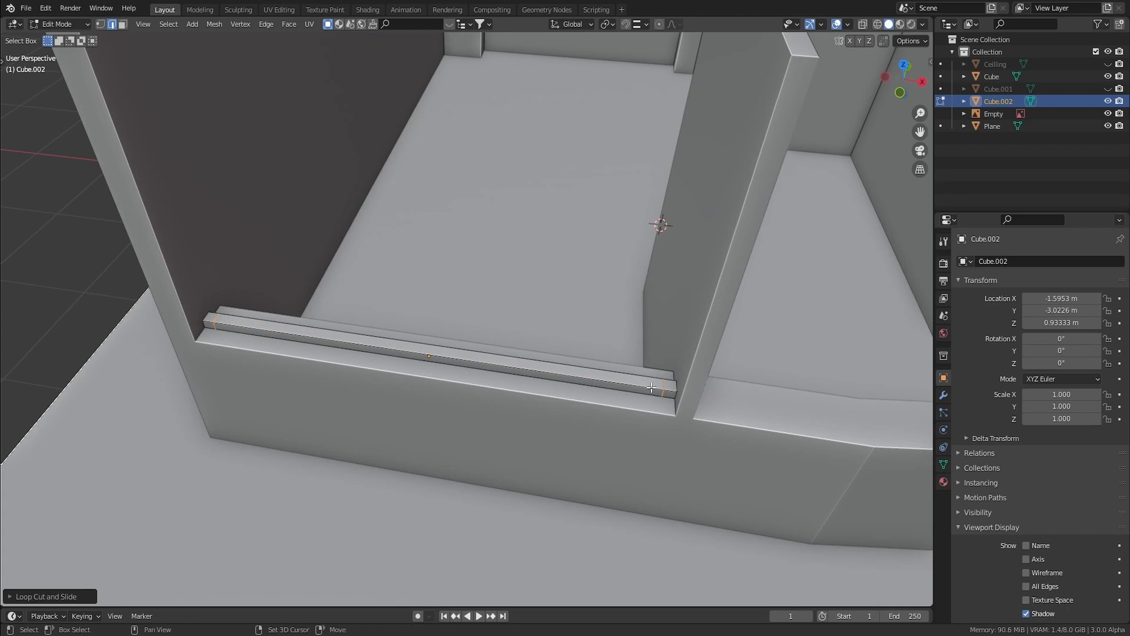
# In top wireframe view, cut two edge loops in the bottom bar matching both sides of the floor plan's right intermediate mullion.
pyautogui.keyDown('shift'); pyautogui.moveTo(469, 365); pyautogui.dragTo(446, 360, button='middle'); pyautogui.keyUp('shift')
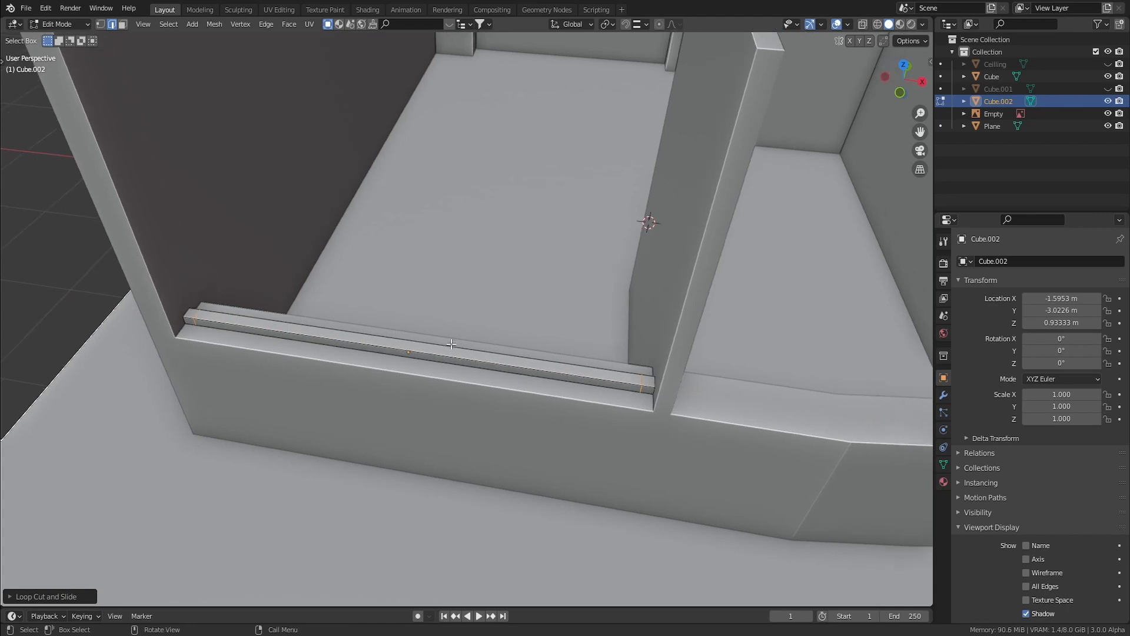
pyautogui.keyDown('shift'); pyautogui.moveTo(535, 373); pyautogui.dragTo(508, 375, button='middle'); pyautogui.keyUp('shift')
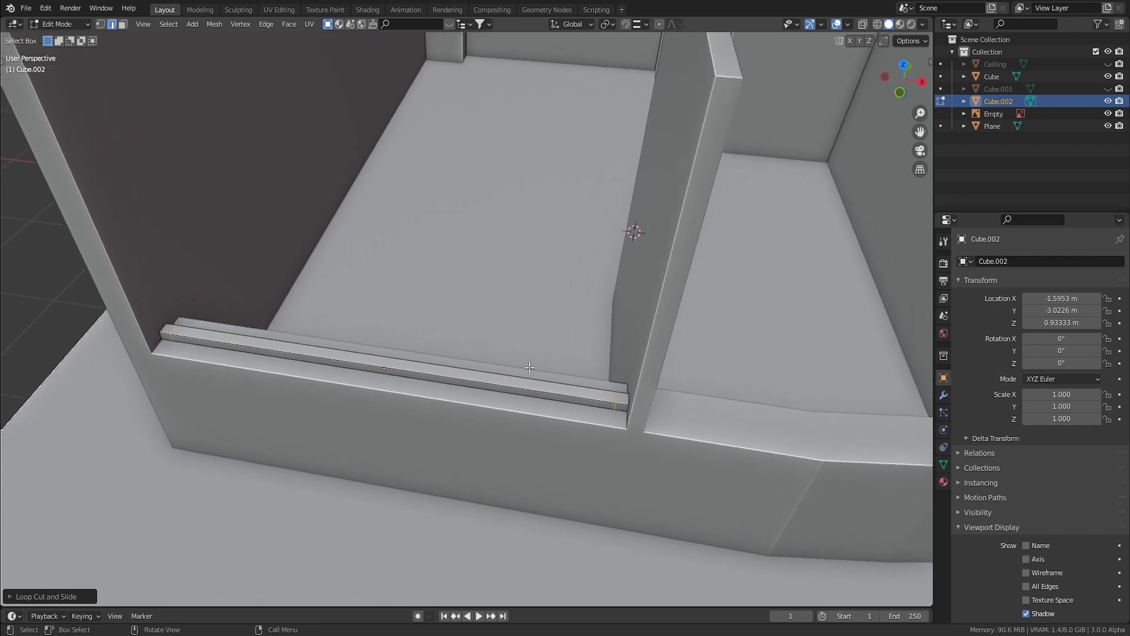
pyautogui.hotkey('ctrl', 'r')
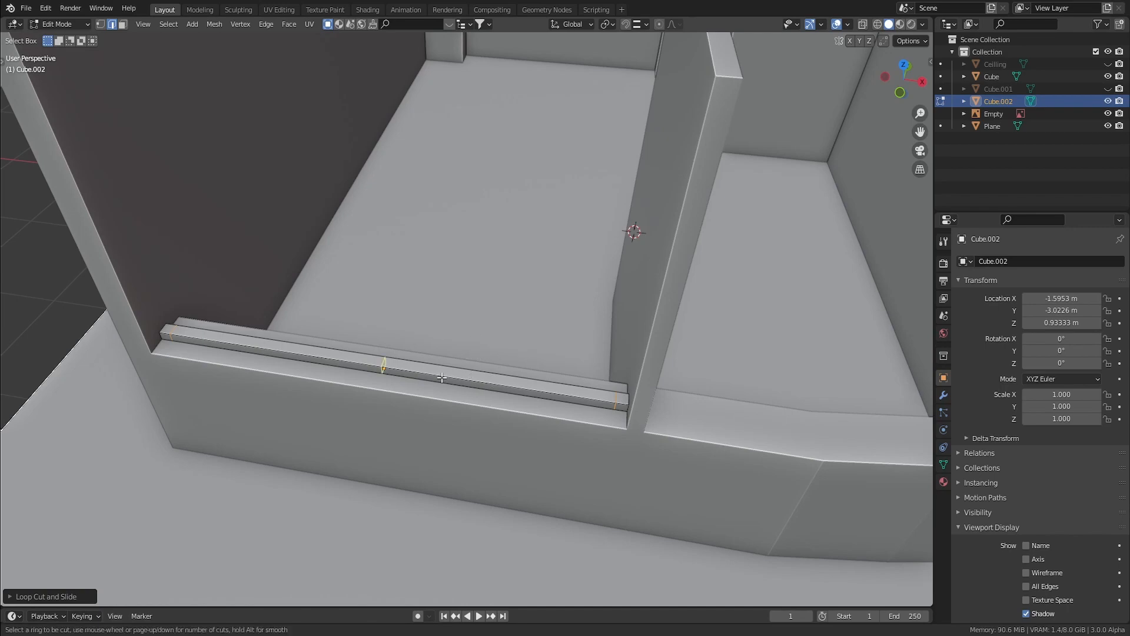
pyautogui.press('Escape')
pyautogui.press('KP_7')
pyautogui.hotkey('shift', 'z')
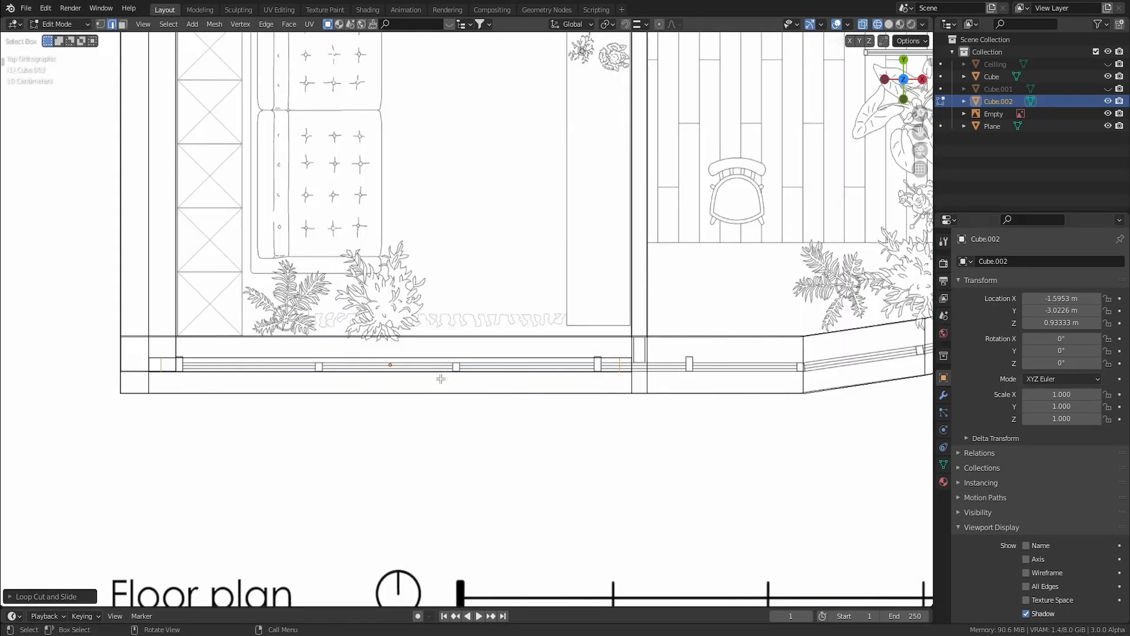
pyautogui.scroll(1, 441, 379)
pyautogui.press('g')
pyautogui.press('g')
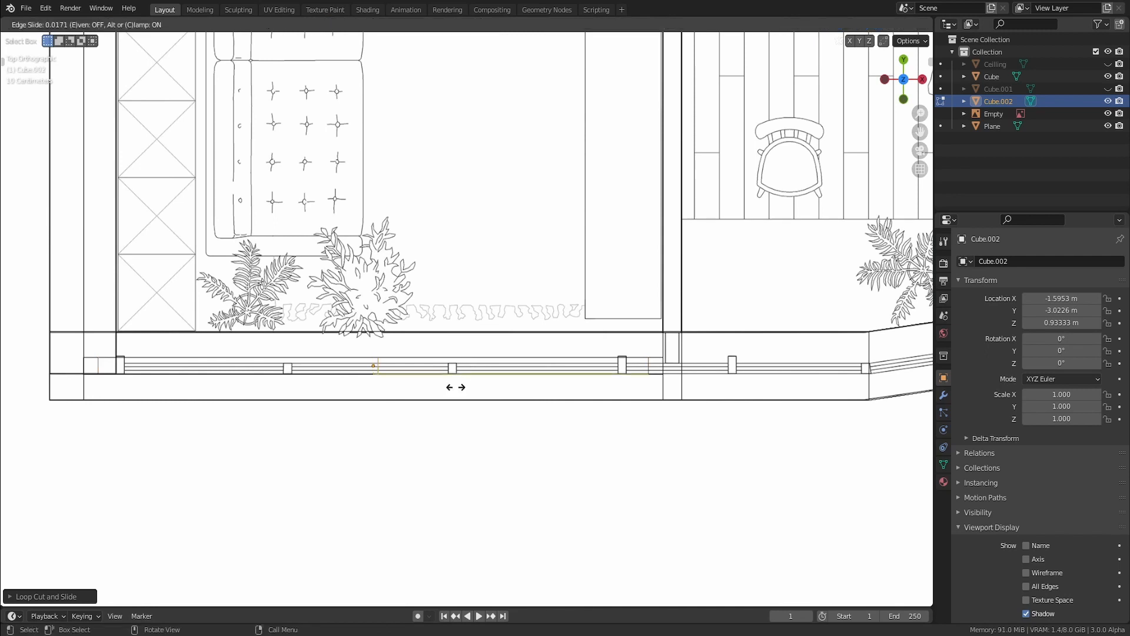
pyautogui.click(521, 387)
pyautogui.hotkey('ctrl', 'r')
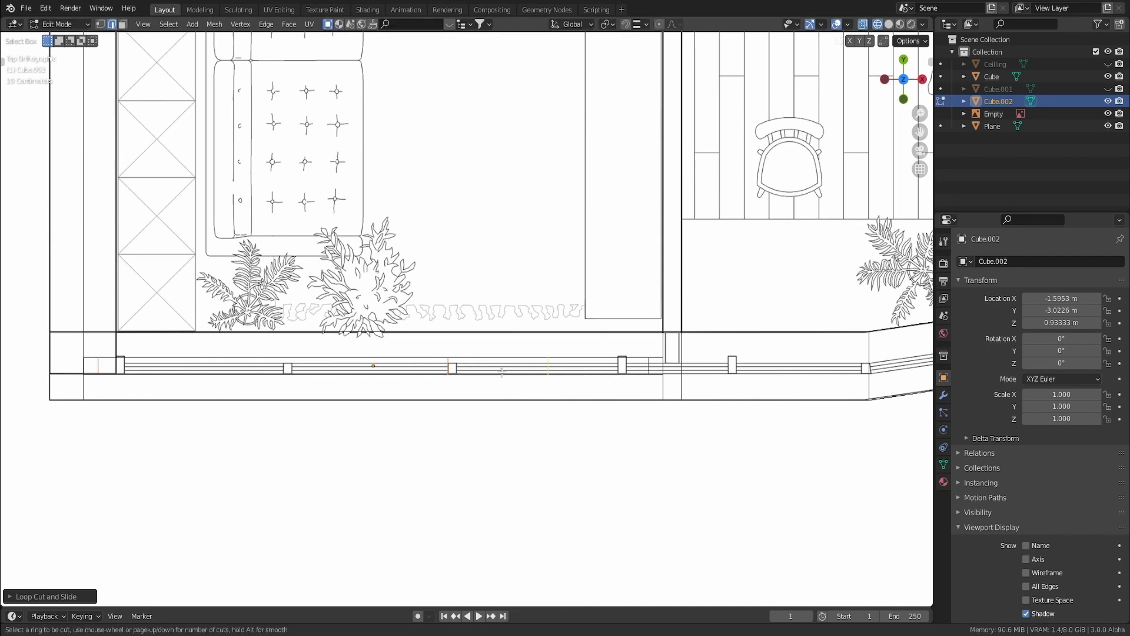
pyautogui.click(501, 372)
pyautogui.click(447, 371)
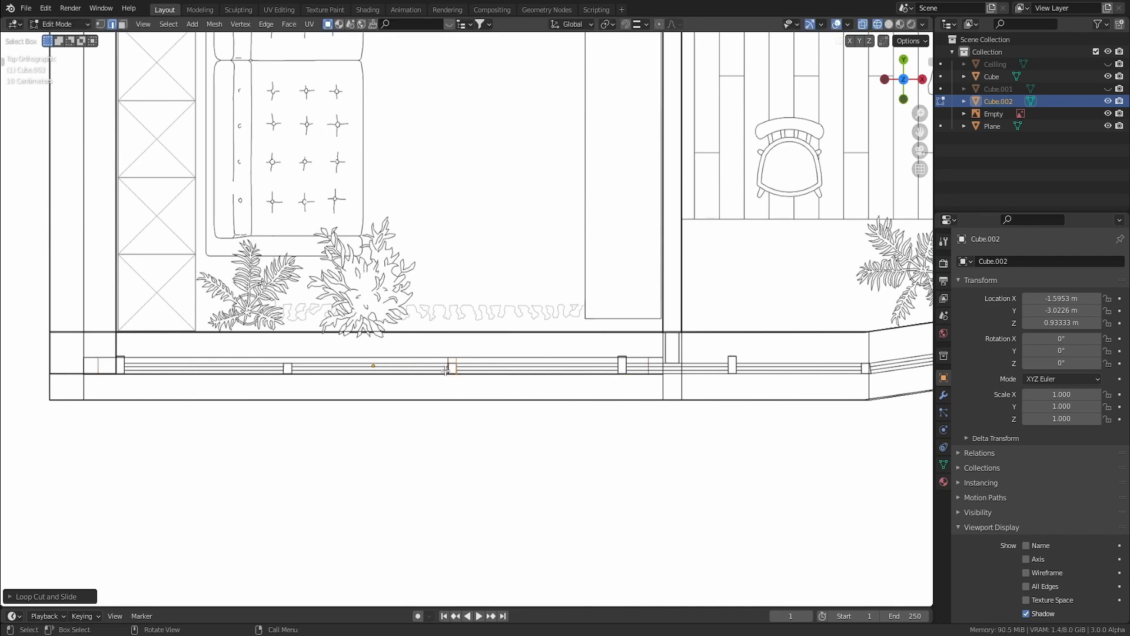
# Cut two more edge loops in the bottom bar along both sides of the floor plan's left intermediate mullion.
pyautogui.keyDown('shift'); pyautogui.moveTo(314, 374); pyautogui.dragTo(357, 375, button='middle'); pyautogui.keyUp('shift')
pyautogui.hotkey('ctrl', 'r')
pyautogui.click(340, 373)
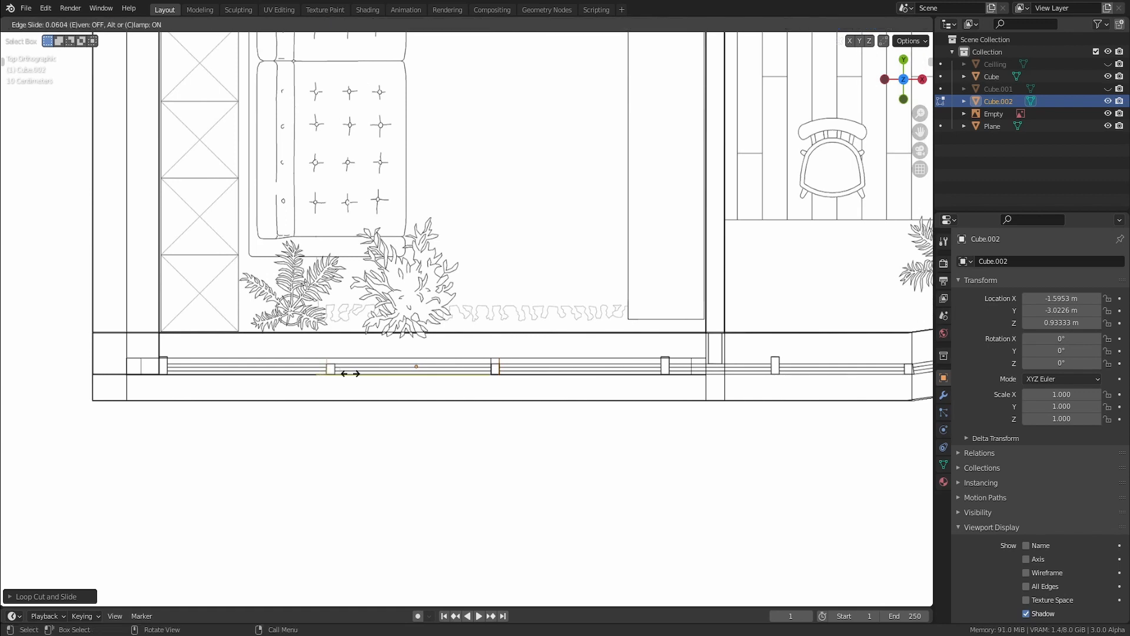
pyautogui.click(350, 373)
pyautogui.hotkey('ctrl', 'r')
pyautogui.click(358, 373)
pyautogui.click(288, 371)
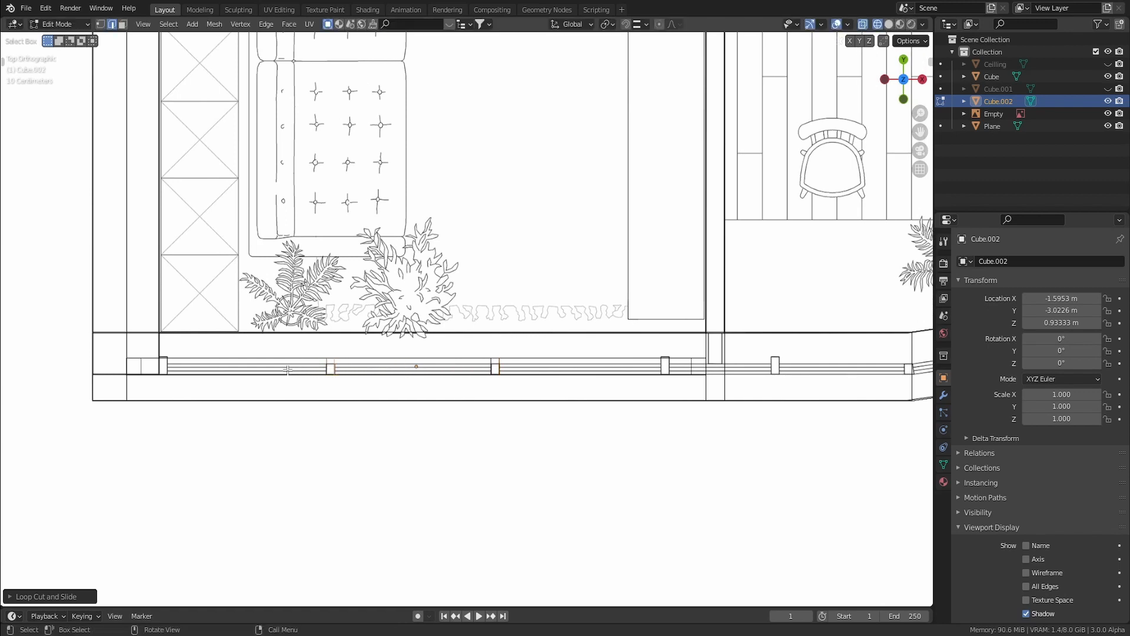
# Return to solid shading, select the bar's four narrow top faces at the ends and intermediate mullions, and turn on snapping.
pyautogui.hotkey('shift', 'z')
pyautogui.moveTo(406, 398); pyautogui.dragTo(411, 381, button='middle')
pyautogui.press('3')
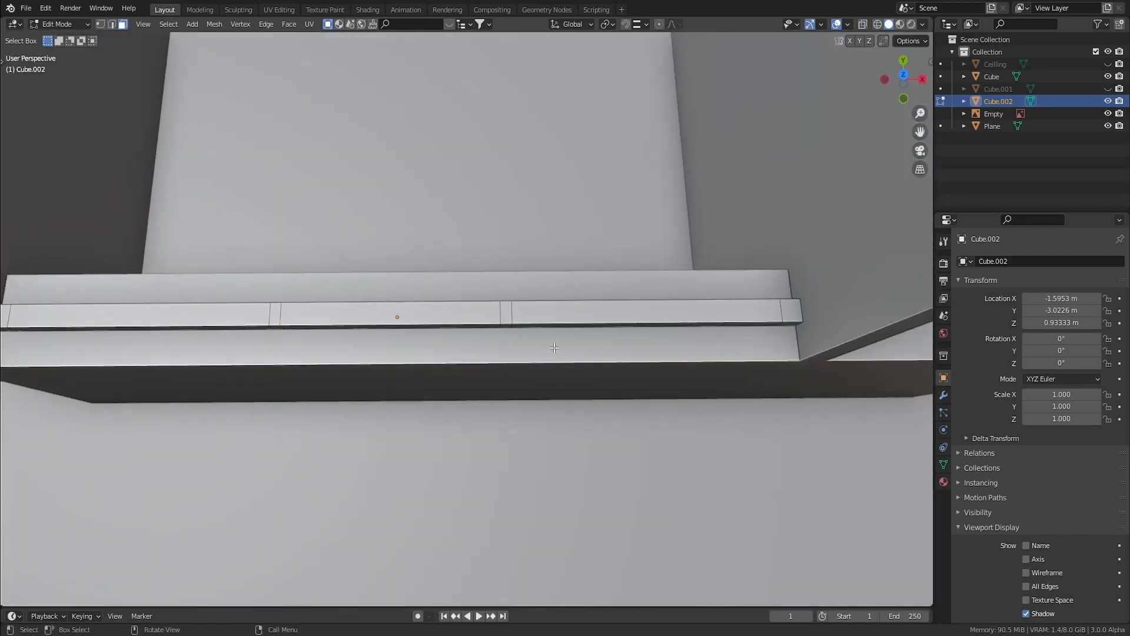
pyautogui.scroll(-2, 554, 349)
pyautogui.click(719, 323)
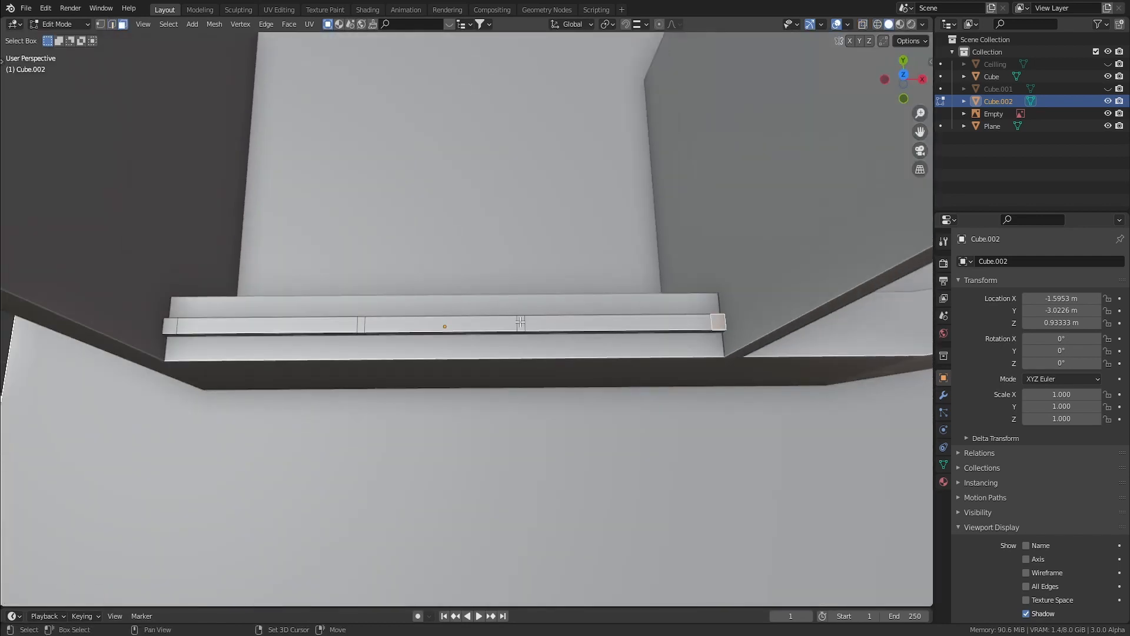
pyautogui.keyDown('shift'); pyautogui.click(365, 321); pyautogui.keyUp('shift')
pyautogui.moveTo(365, 321); pyautogui.dragTo(391, 305, button='middle')
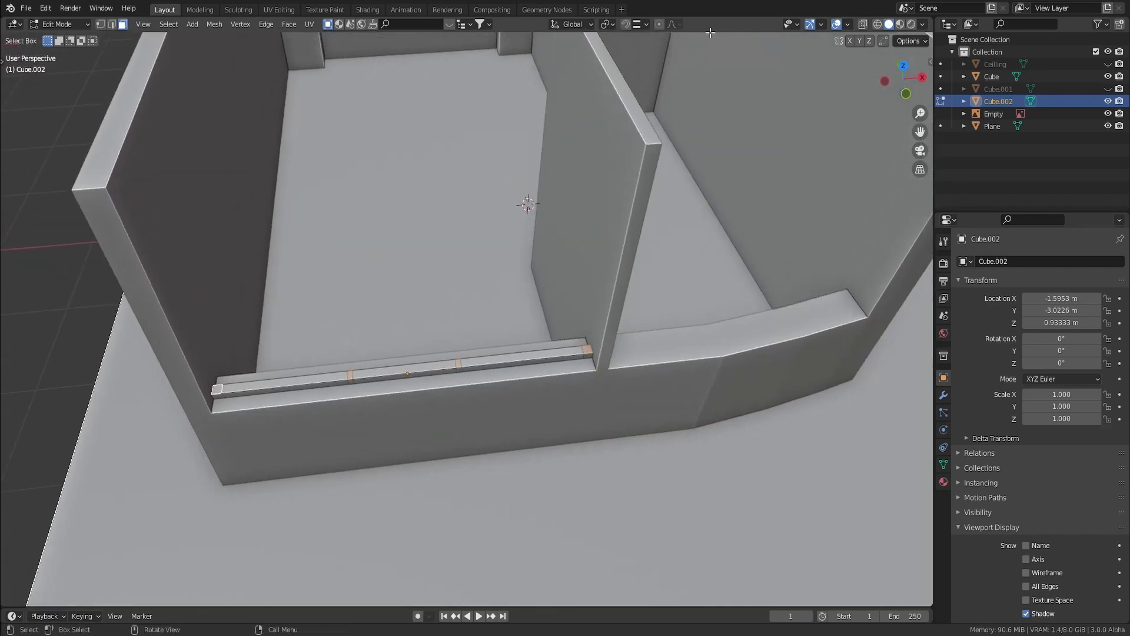
pyautogui.click(627, 24)
pyautogui.click(646, 24)
# Try to raise the four narrow faces along Z up to the top of the partition wall, and undo the attempt.
pyautogui.press('e')
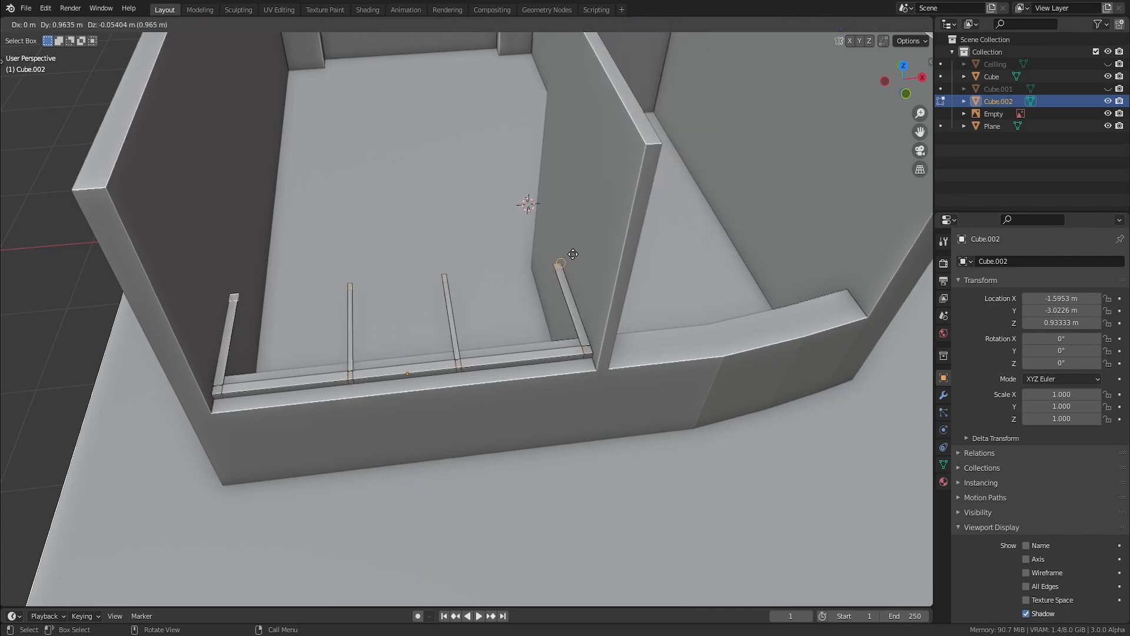
pyautogui.press('Escape')
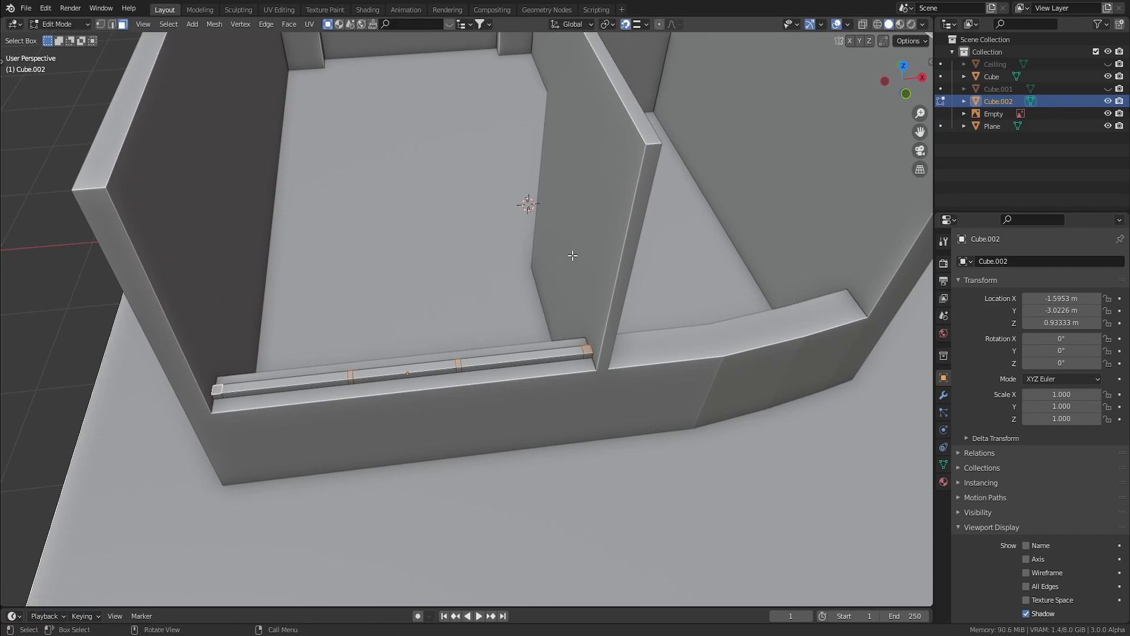
pyautogui.press('e')
pyautogui.press('z')
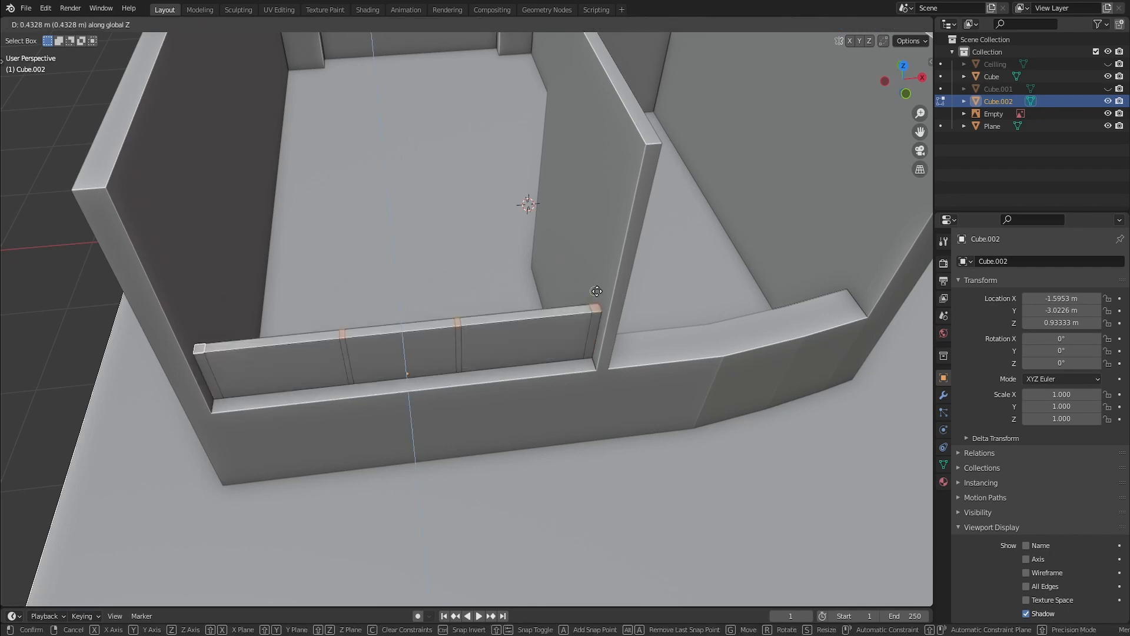
pyautogui.click(639, 133)
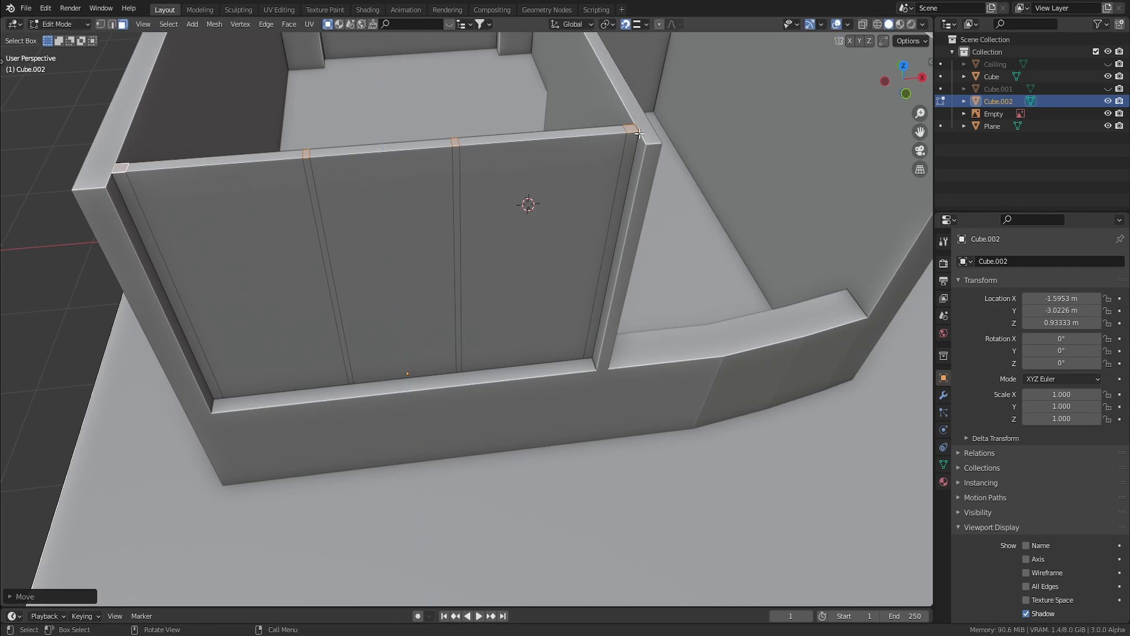
pyautogui.moveTo(614, 93); pyautogui.dragTo(422, 289, button='middle')
pyautogui.hotkey('ctrl', 'z')
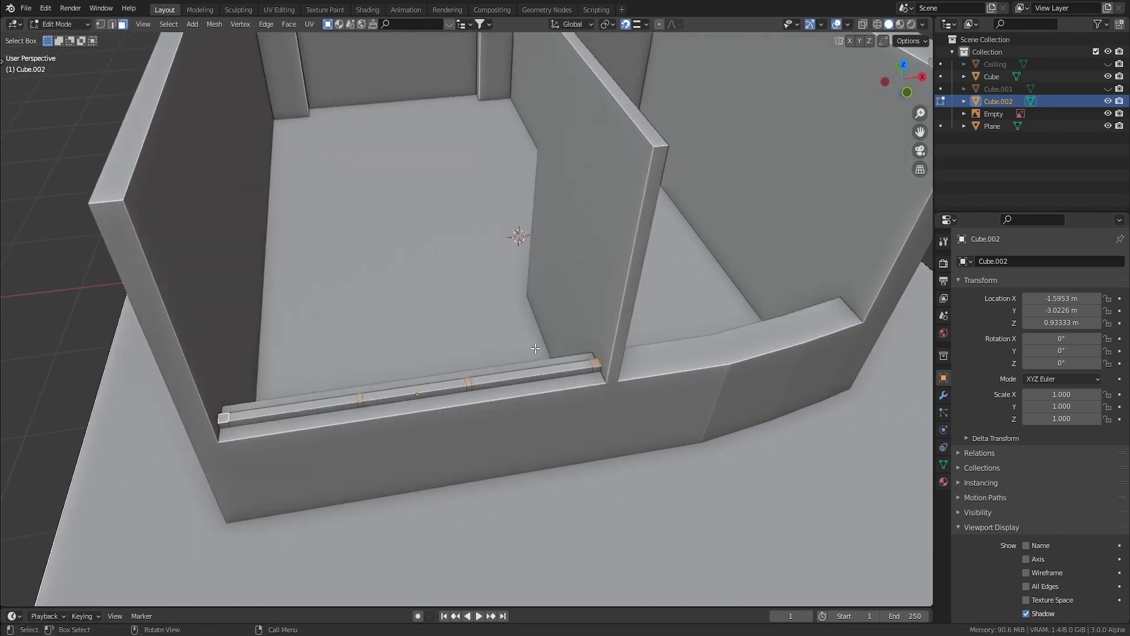
# Reselect the bar's four narrow top faces and extrude them to start the vertical posts.
pyautogui.click(596, 364)
pyautogui.keyDown('shift'); pyautogui.click(468, 382); pyautogui.keyUp('shift')
pyautogui.keyDown('shift'); pyautogui.click(359, 398); pyautogui.keyUp('shift')
pyautogui.press('e')
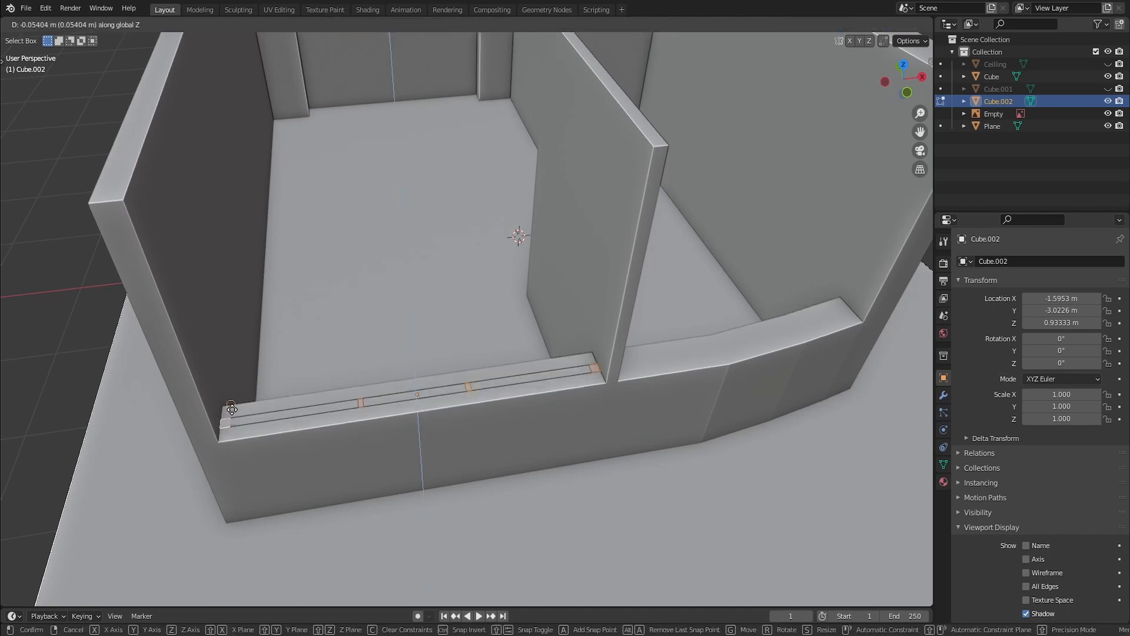
pyautogui.press('z')
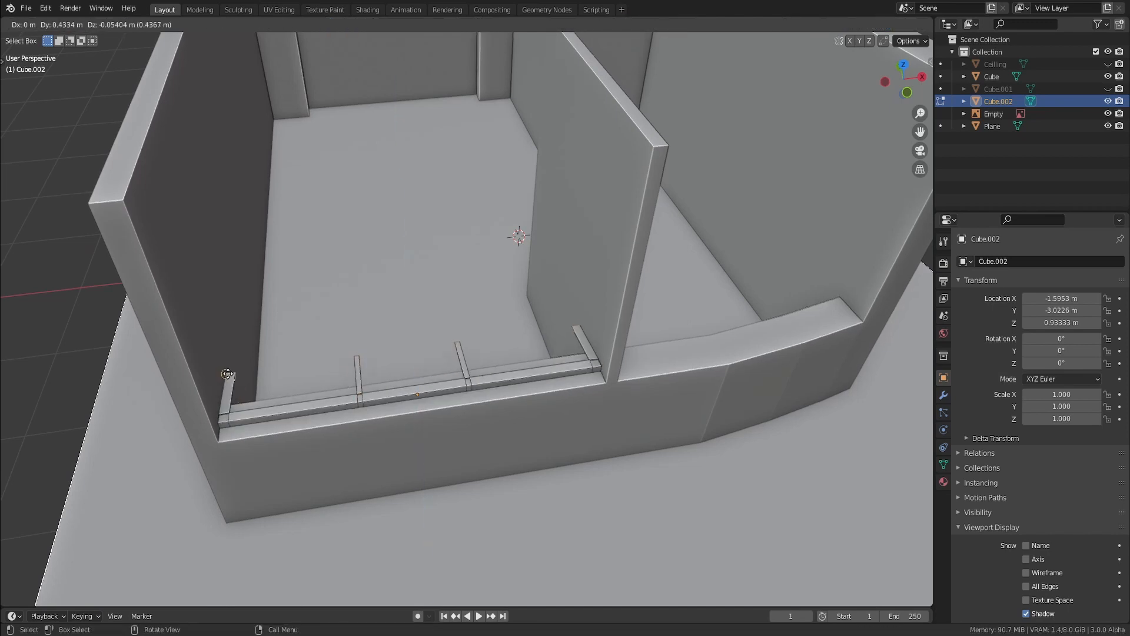
pyautogui.click(227, 348)
# Raise the four extruded post faces about 1.81 m along Z, snapping them to the height of the partition wall.
pyautogui.press('g')
pyautogui.press('z')
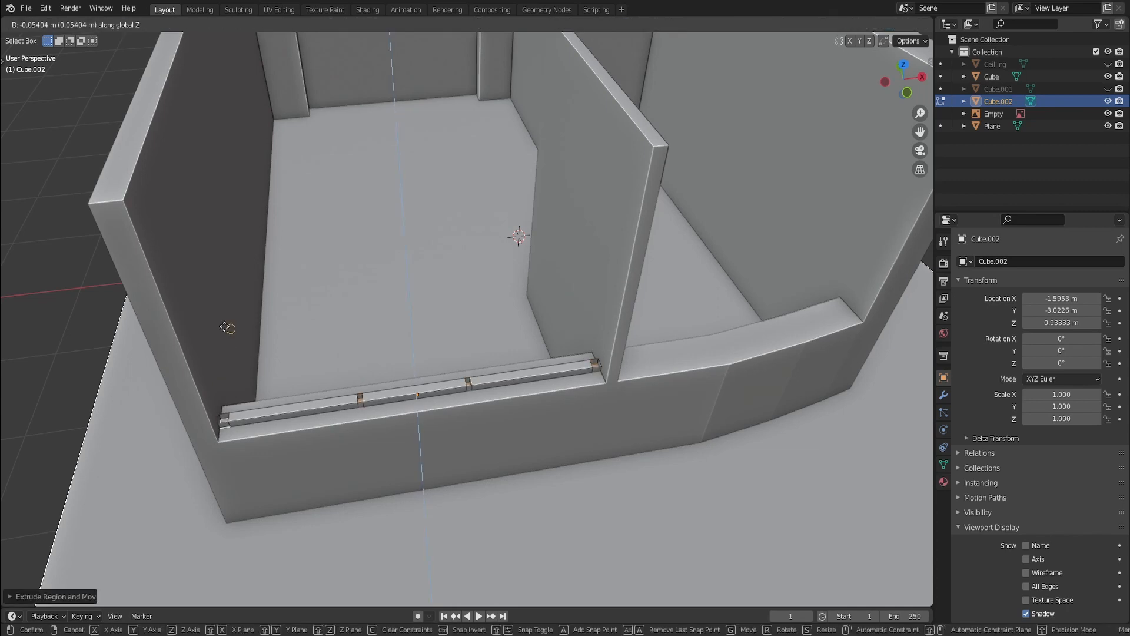
pyautogui.rightClick(225, 326)
pyautogui.press('g')
pyautogui.moveTo(223, 326); pyautogui.dragTo(215, 322, button='middle')
pyautogui.press('g')
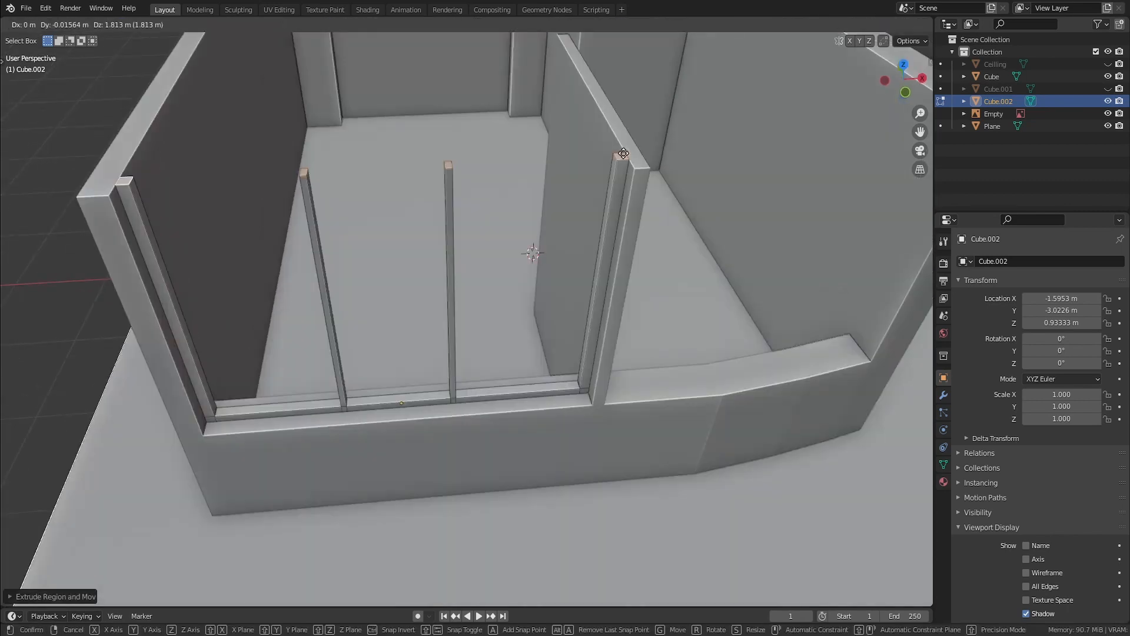
pyautogui.press('z')
pyautogui.click(623, 152)
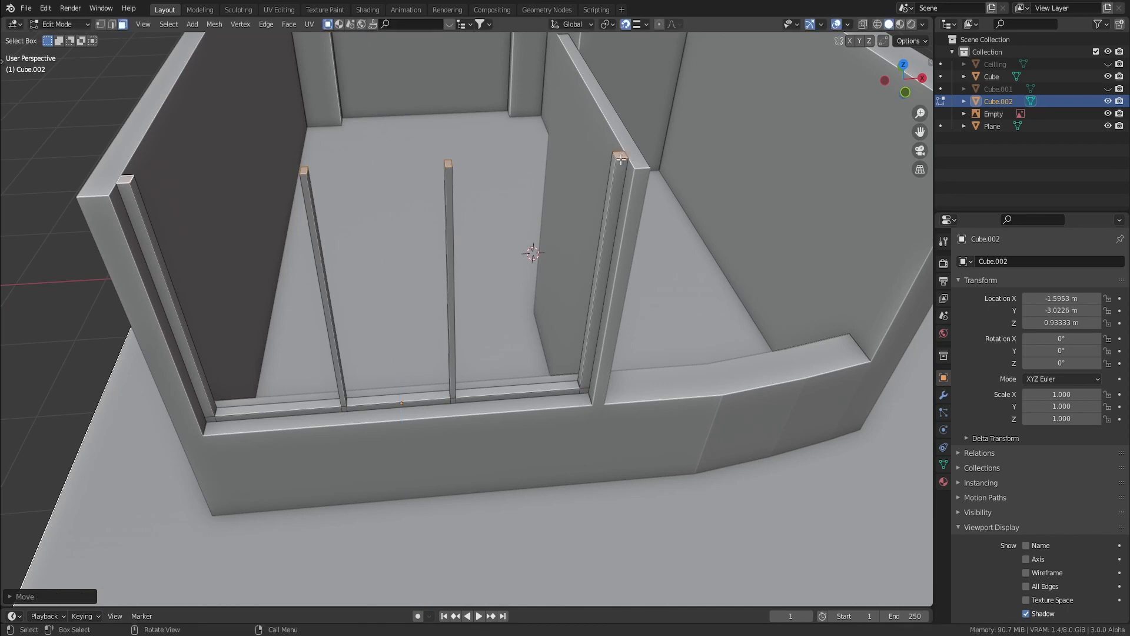
# Cut an edge loop near the top of the two right-hand posts, sliding each to about -0.937.
pyautogui.moveTo(622, 159); pyautogui.dragTo(512, 208, button='middle')
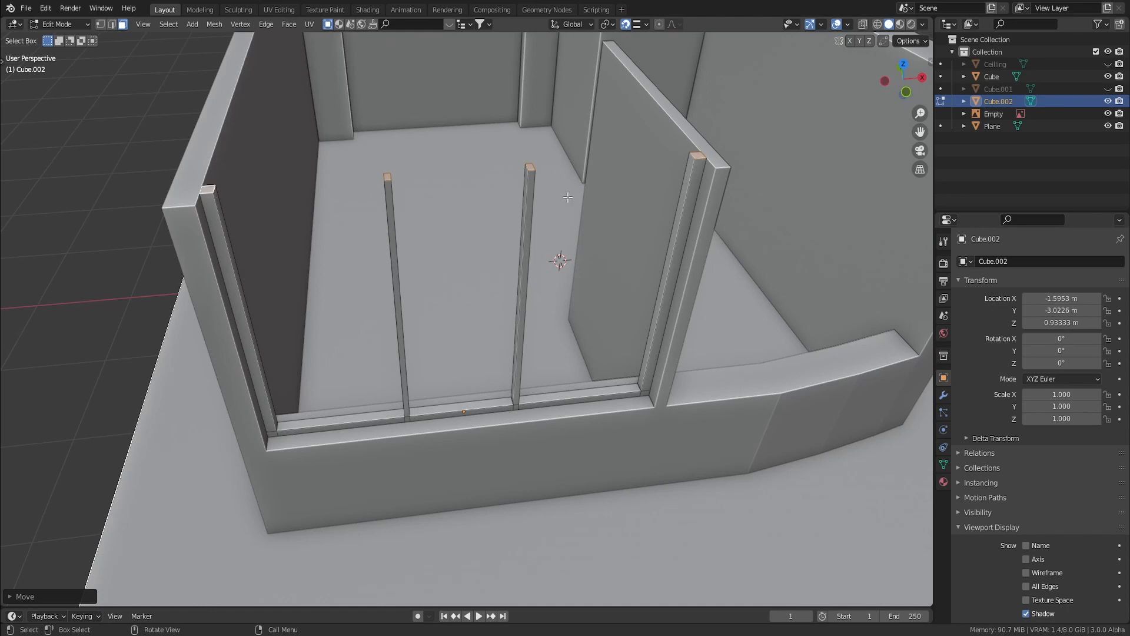
pyautogui.keyDown('shift'); pyautogui.moveTo(574, 195); pyautogui.dragTo(582, 229, button='middle'); pyautogui.keyUp('shift')
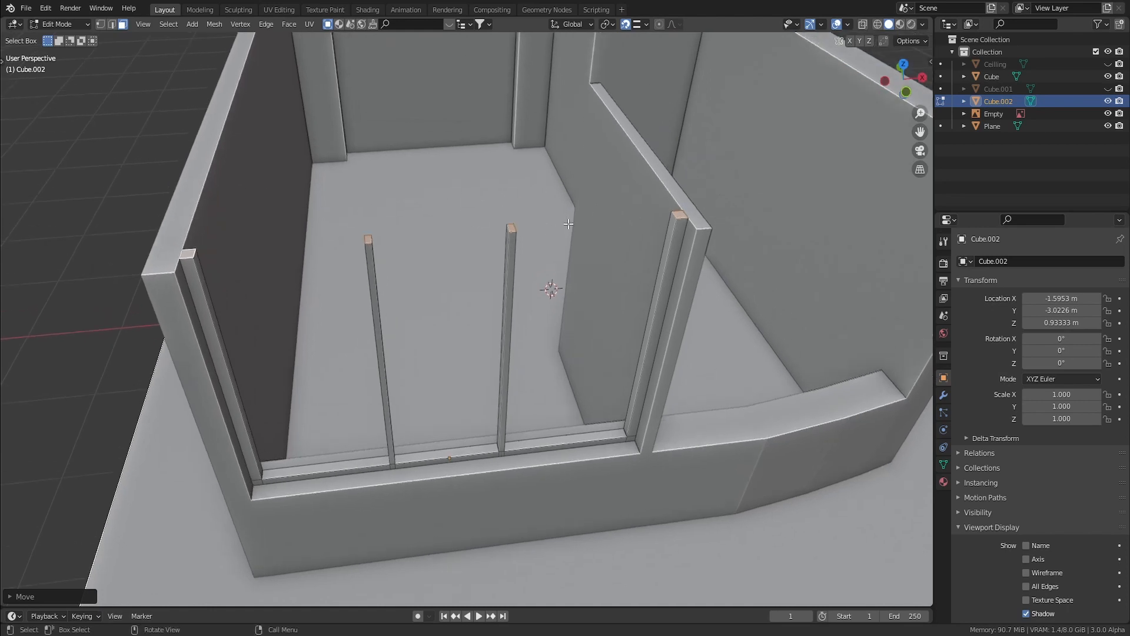
pyautogui.hotkey('ctrl', 'r')
pyautogui.click(650, 337)
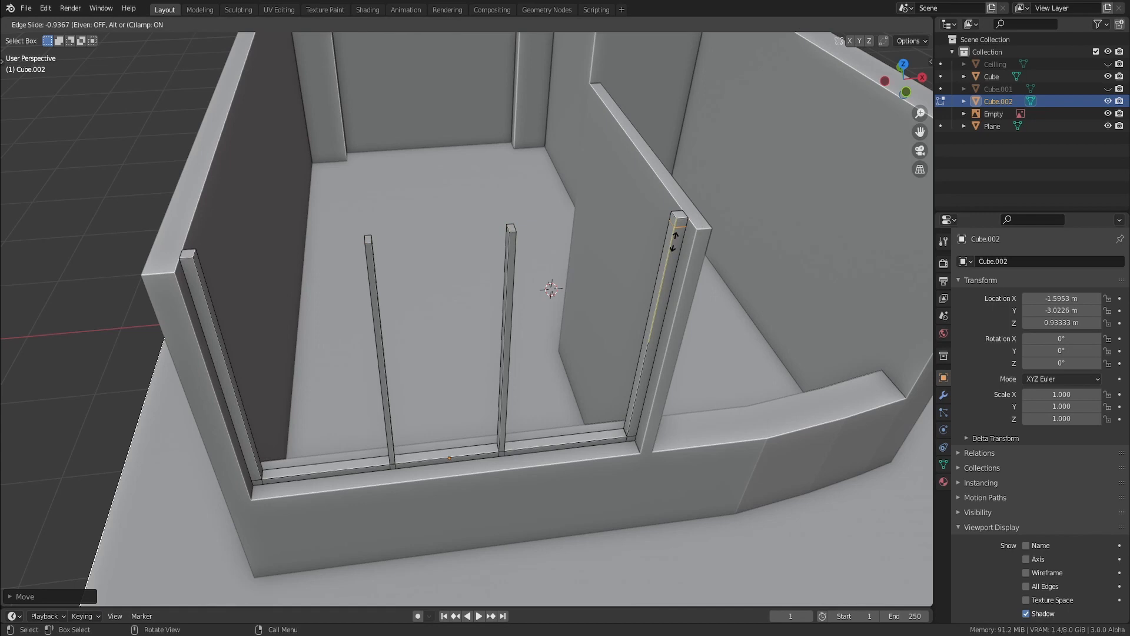
pyautogui.click(675, 241)
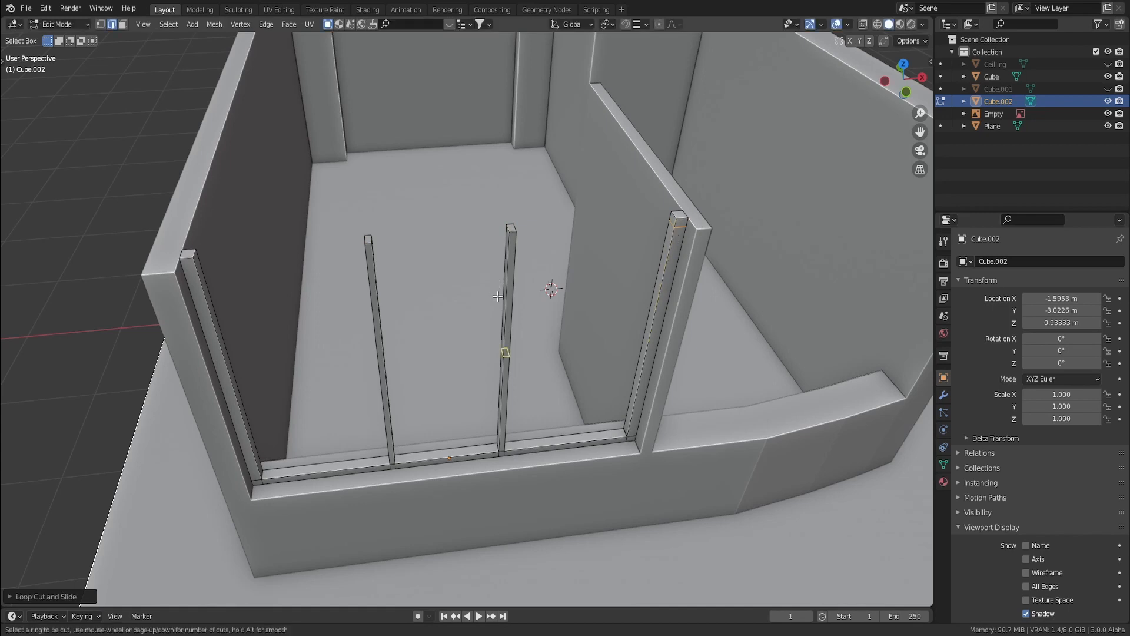
pyautogui.click(513, 331)
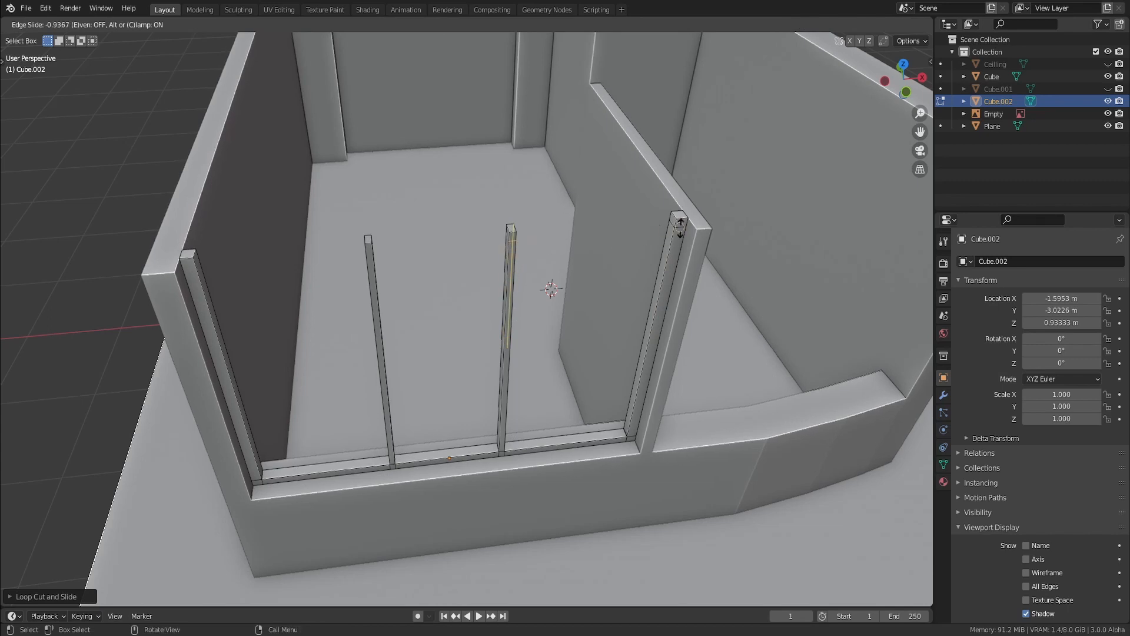
pyautogui.click(680, 227)
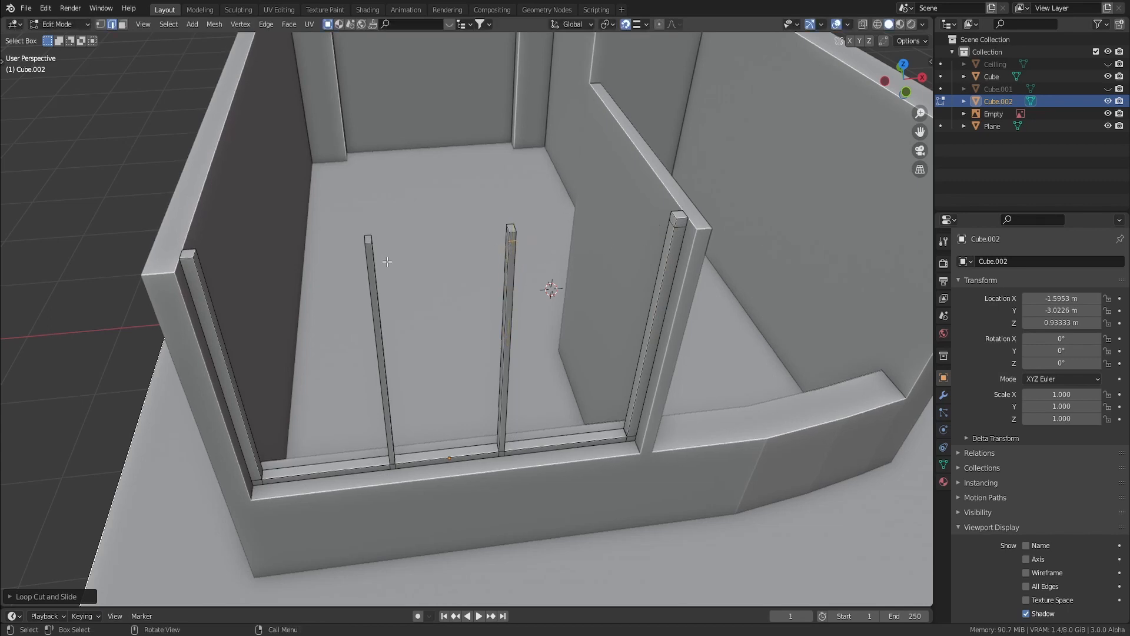
# Cut matching edge loops near the top of the two left-hand posts and switch to face selection.
pyautogui.click(390, 353)
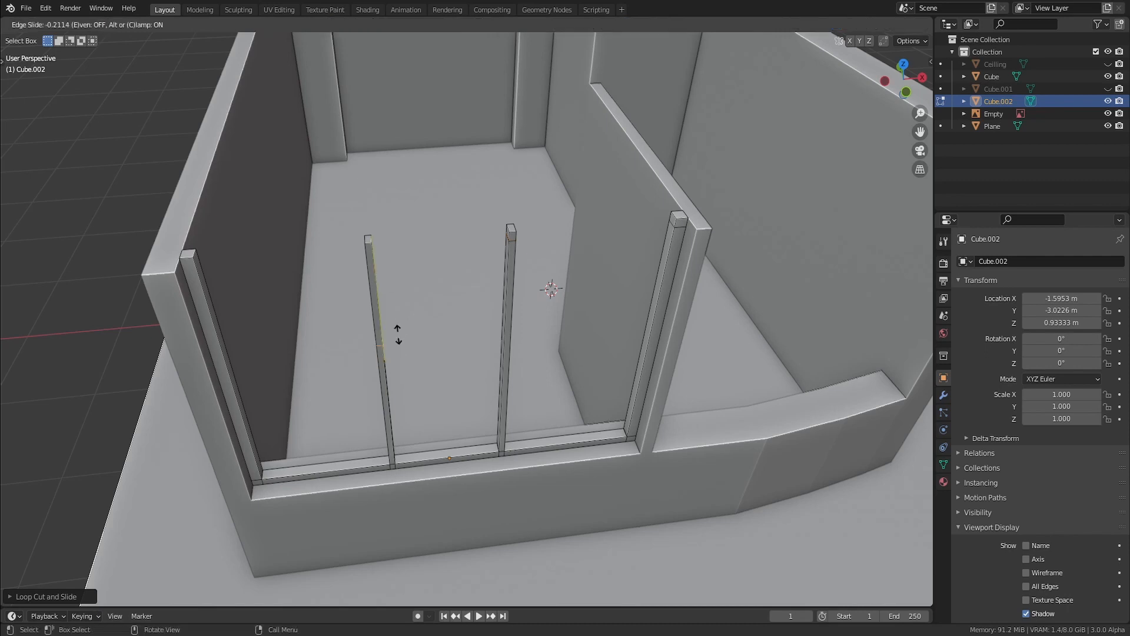
pyautogui.click(518, 238)
pyautogui.click(219, 377)
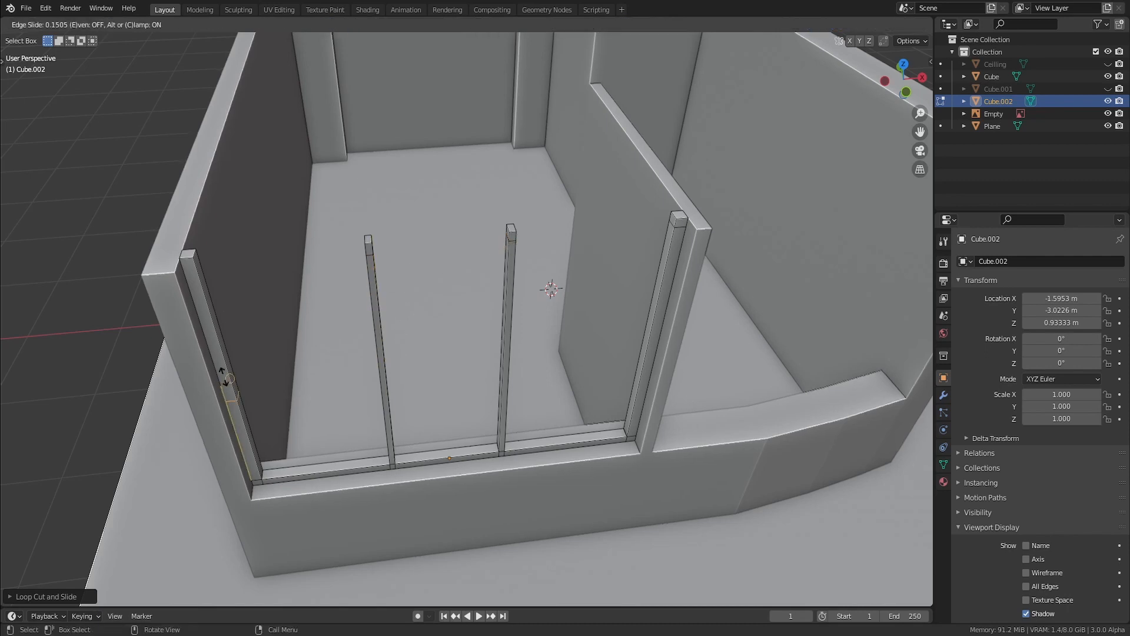
pyautogui.click(371, 252)
pyautogui.press('3')
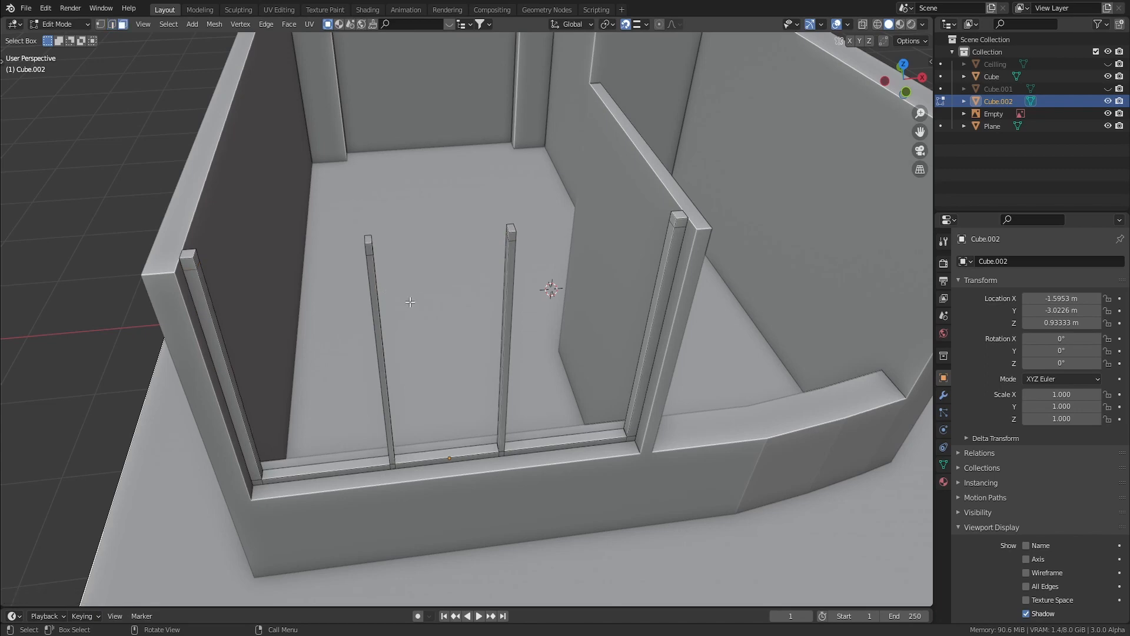
# Bridge the facing faces at the tops of the two left-hand posts with LoopTools to form the first top bar section.
pyautogui.moveTo(196, 257); pyautogui.dragTo(373, 205, button='middle')
pyautogui.moveTo(402, 158); pyautogui.dragTo(396, 294, button='middle')
pyautogui.scroll(1, 433, 279)
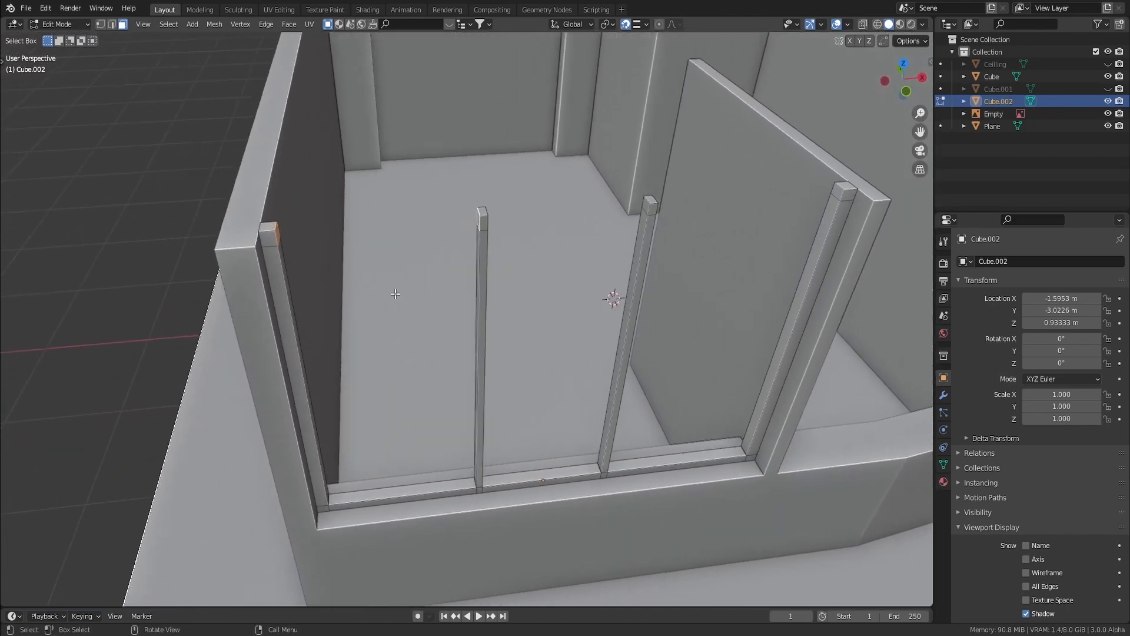
pyautogui.moveTo(352, 263); pyautogui.dragTo(301, 323, button='middle')
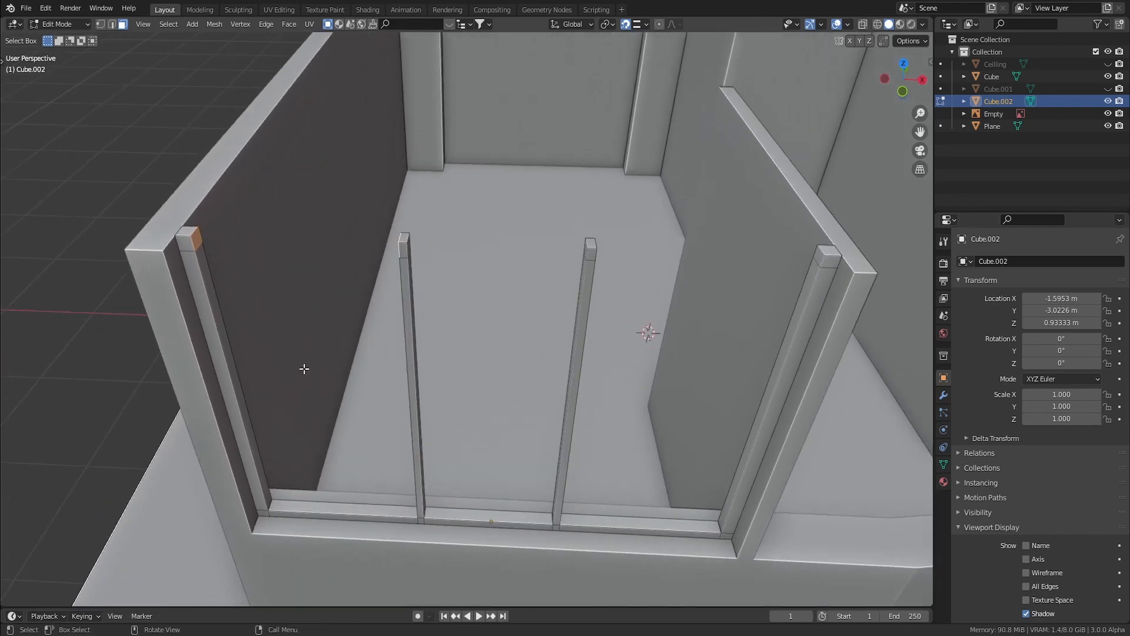
pyautogui.moveTo(316, 409); pyautogui.dragTo(352, 391, button='middle')
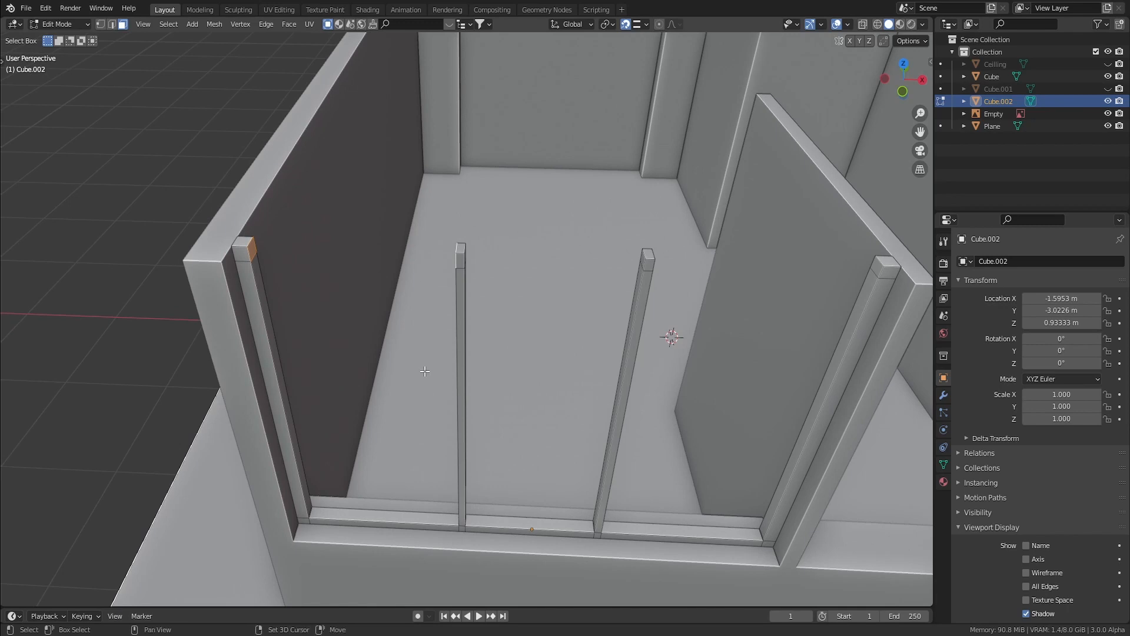
pyautogui.moveTo(446, 379); pyautogui.dragTo(384, 313, button='middle')
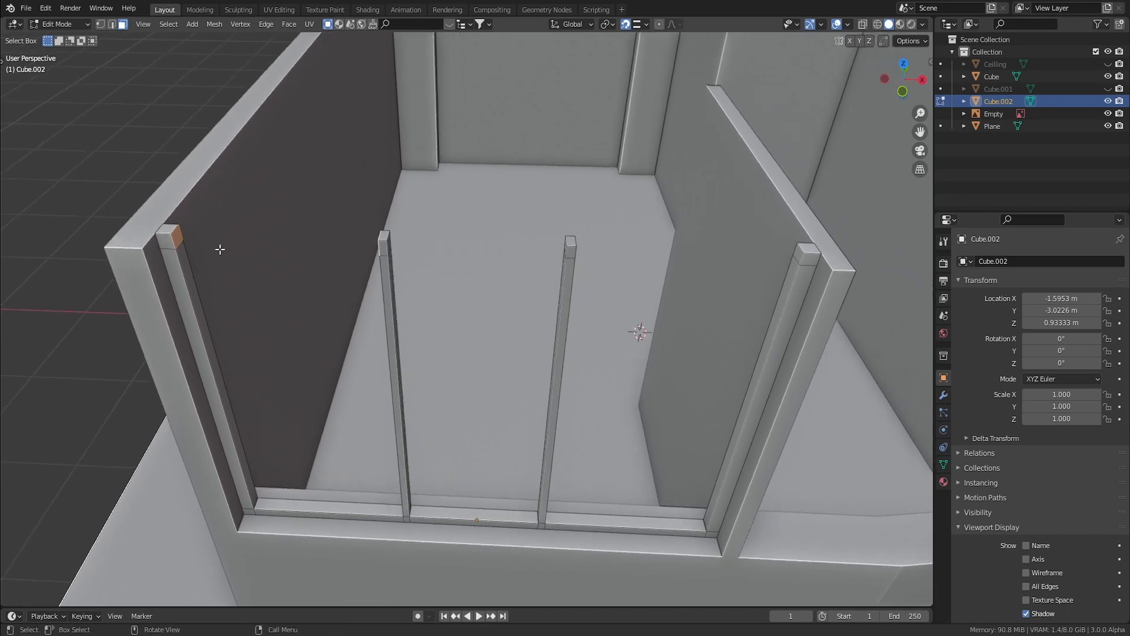
pyautogui.moveTo(310, 290); pyautogui.dragTo(328, 285, button='middle')
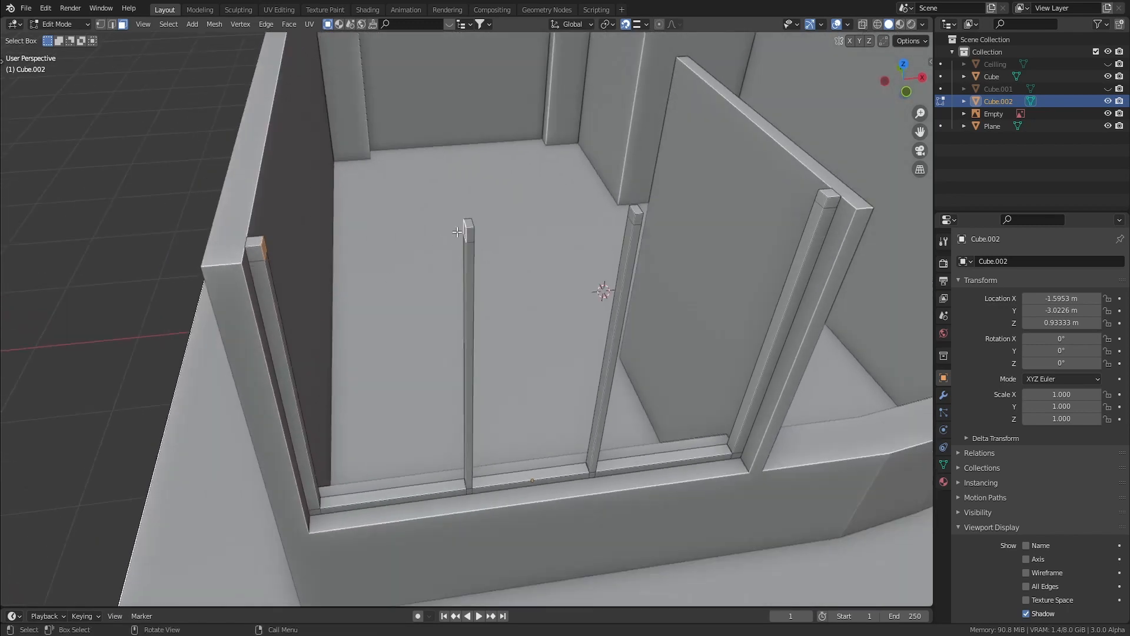
pyautogui.rightClick(464, 230)
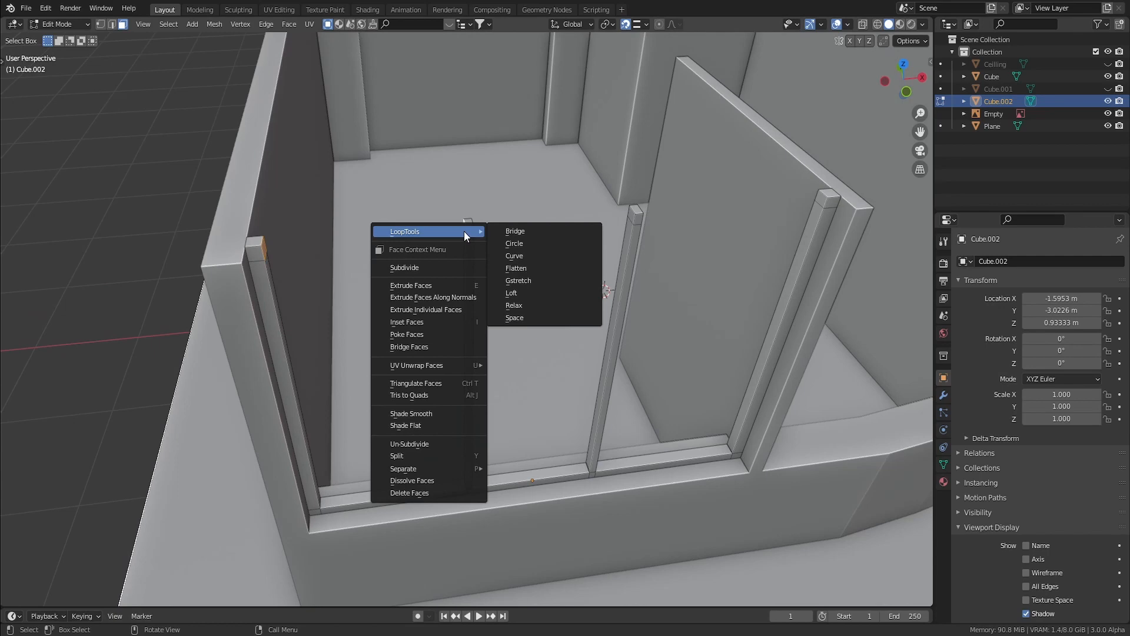
pyautogui.click(502, 231)
# Bridge the facing top-end faces of the second and third posts to add the middle section of the top bar.
pyautogui.moveTo(504, 235); pyautogui.dragTo(412, 285, button='middle')
pyautogui.scroll(4, 419, 288)
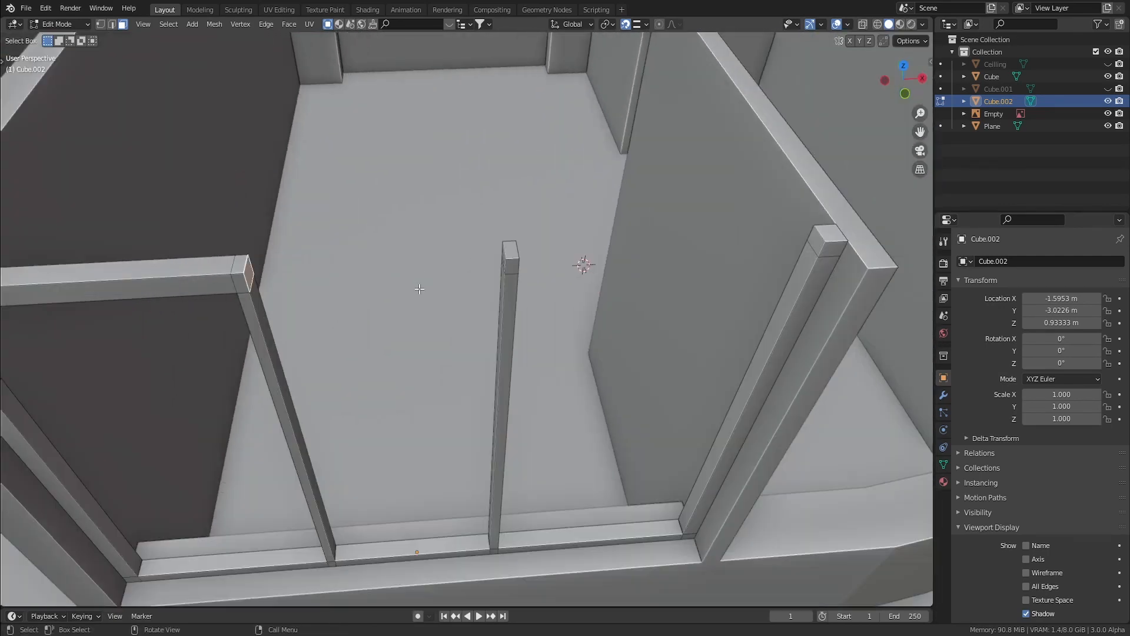
pyautogui.scroll(-3, 488, 273)
pyautogui.keyDown('shift'); pyautogui.click(555, 272); pyautogui.keyUp('shift')
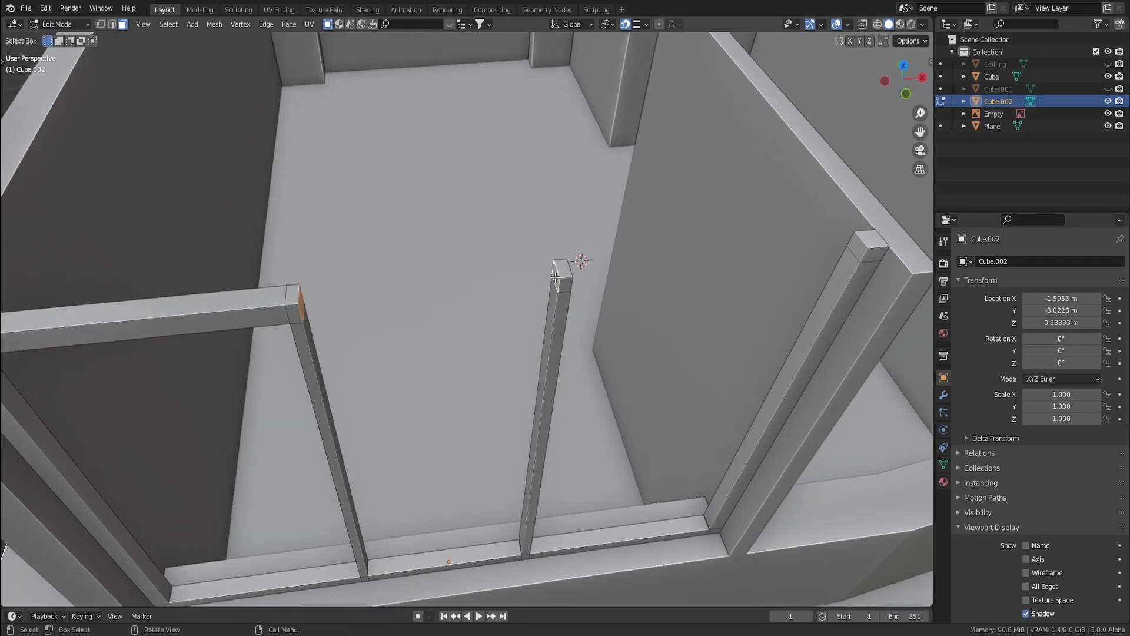
pyautogui.rightClick(556, 277)
pyautogui.click(598, 276)
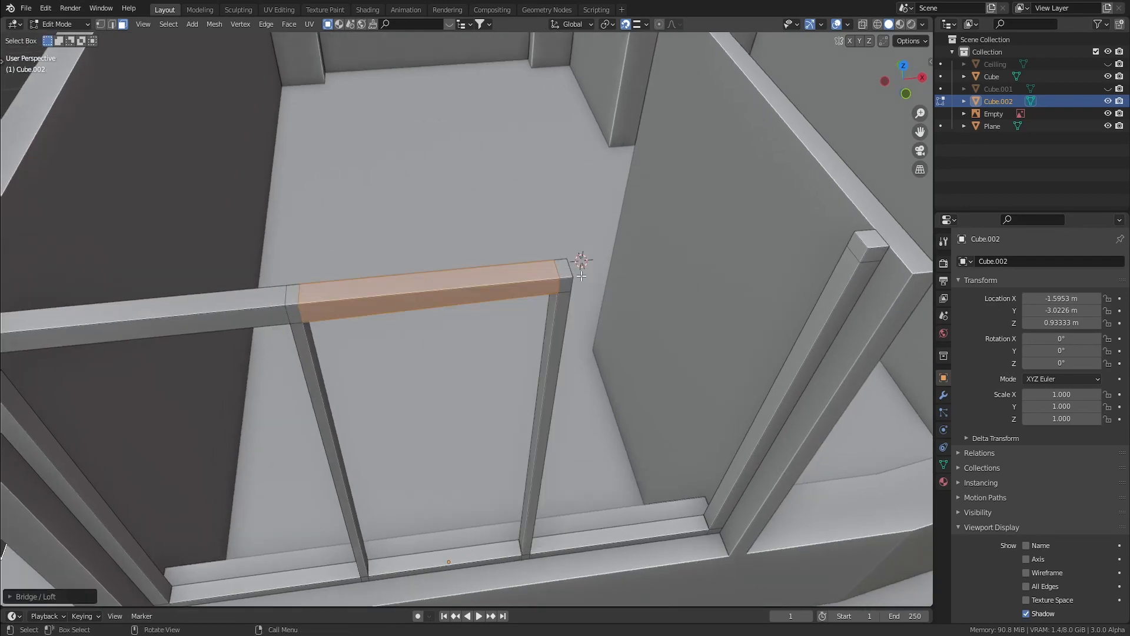
# Bridge the third post's top-end face to the right-hand post to complete the top bar.
pyautogui.click(852, 246)
pyautogui.moveTo(851, 248); pyautogui.dragTo(815, 249, button='middle')
pyautogui.keyDown('shift'); pyautogui.click(379, 187); pyautogui.keyUp('shift')
pyautogui.rightClick(378, 187)
pyautogui.moveTo(379, 187)
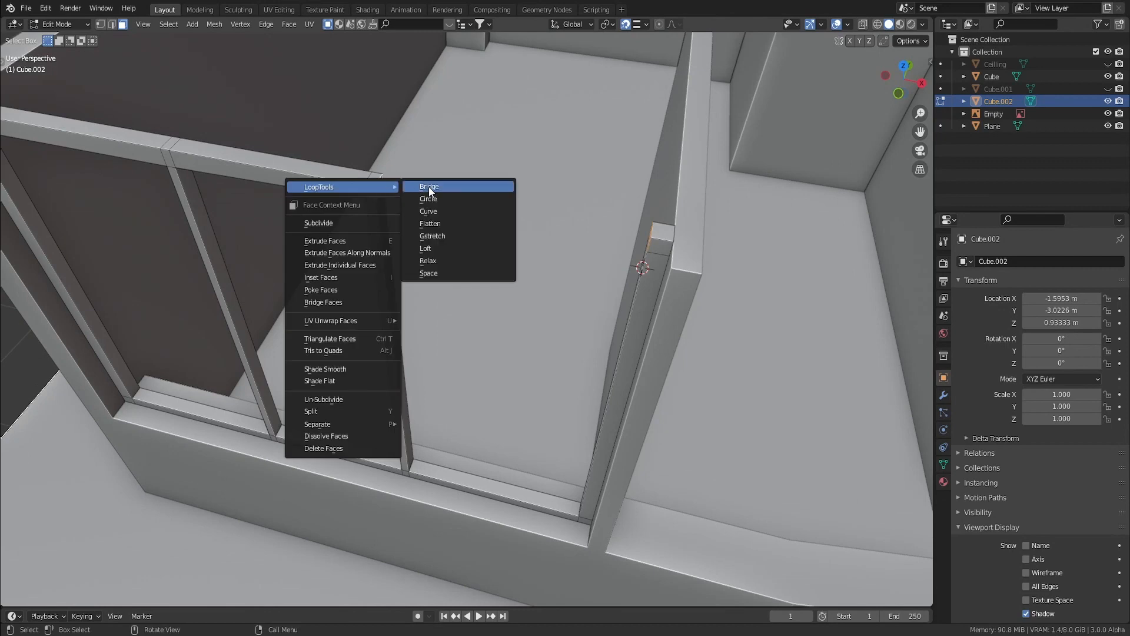
pyautogui.click(429, 186)
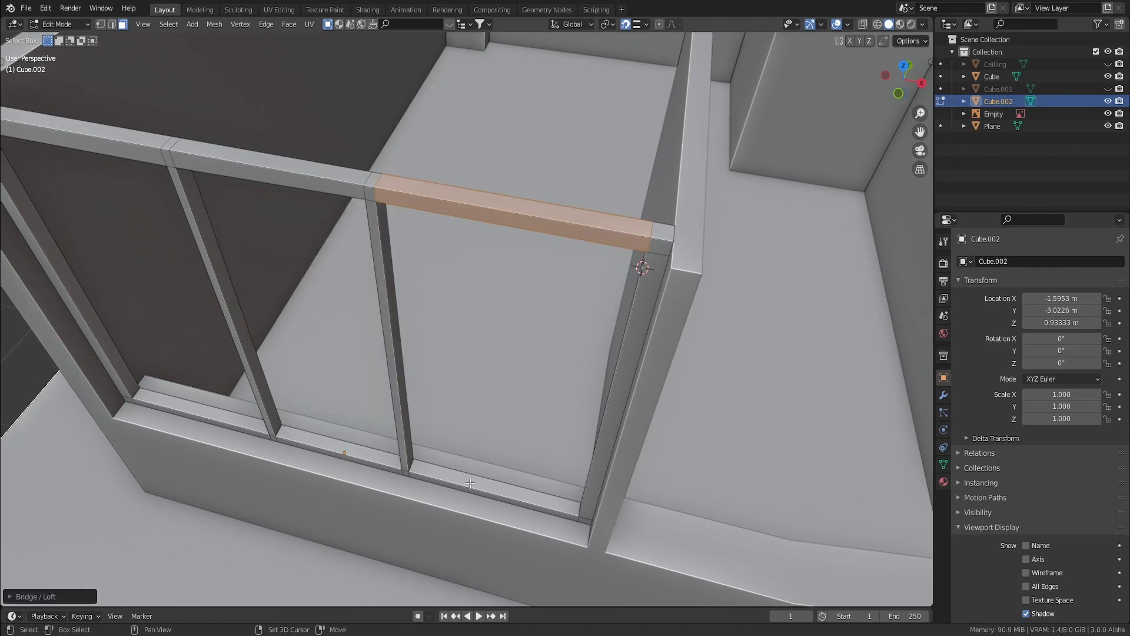
# Cut a centred edge loop around the inside of the right-hand window opening and fill it with a face as the glass pane.
pyautogui.keyDown('shift'); pyautogui.moveTo(442, 476); pyautogui.dragTo(443, 441, button='middle'); pyautogui.keyUp('shift')
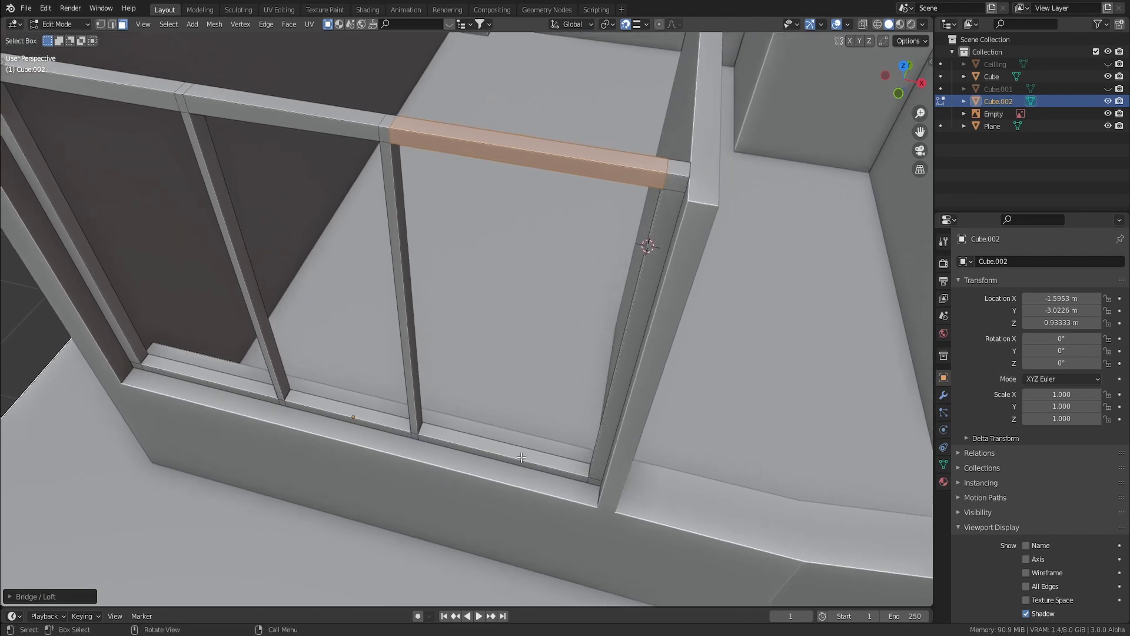
pyautogui.keyDown('shift'); pyautogui.moveTo(521, 457); pyautogui.dragTo(484, 436, button='middle'); pyautogui.keyUp('shift')
pyautogui.hotkey('ctrl', 'r')
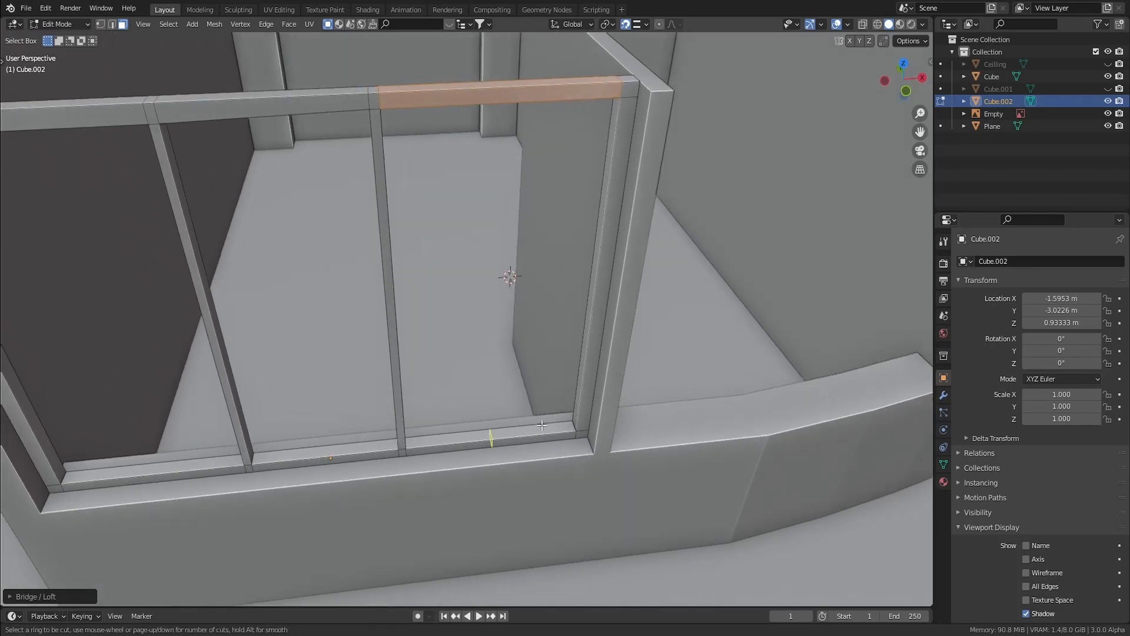
pyautogui.click(575, 423)
pyautogui.rightClick(577, 423)
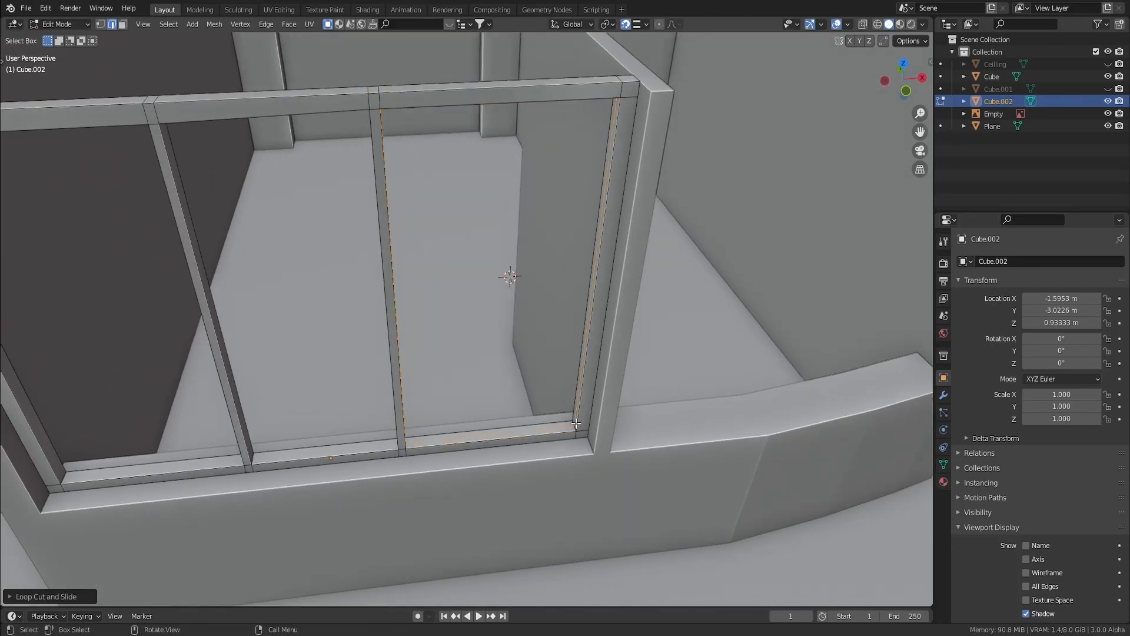
pyautogui.moveTo(477, 422)
pyautogui.mouseDown(button='middle')
pyautogui.moveTo(499, 417)
pyautogui.moveTo(492, 427)
pyautogui.mouseUp(button='middle')
pyautogui.press('f')
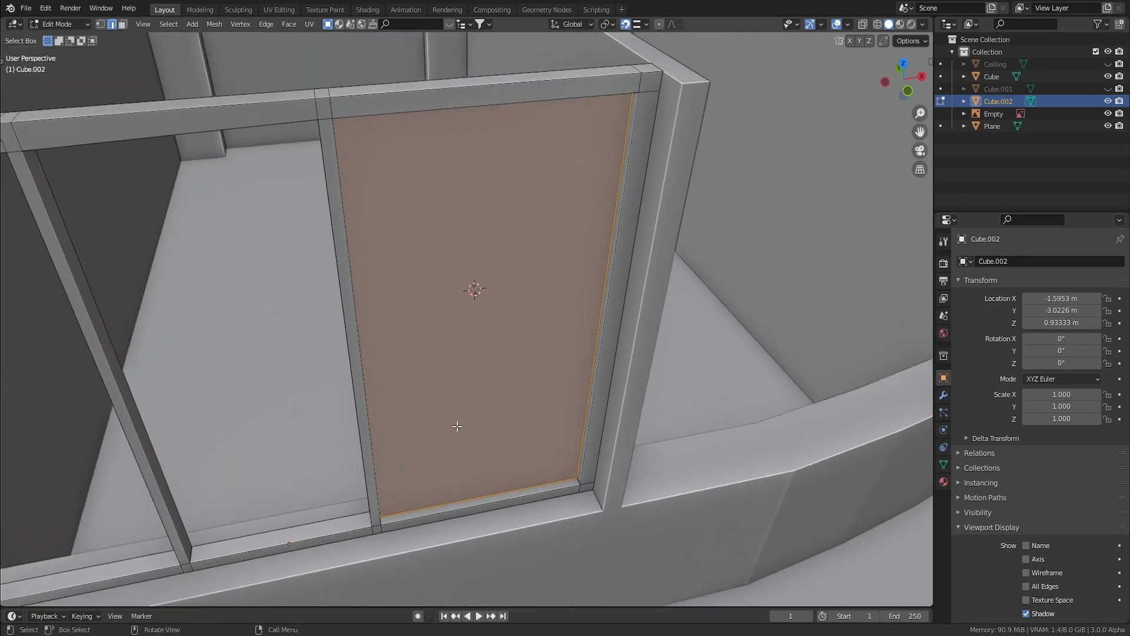
# Cut an edge loop around the inside of the middle window opening and fill it with a pane face.
pyautogui.moveTo(470, 388); pyautogui.dragTo(517, 391, button='middle')
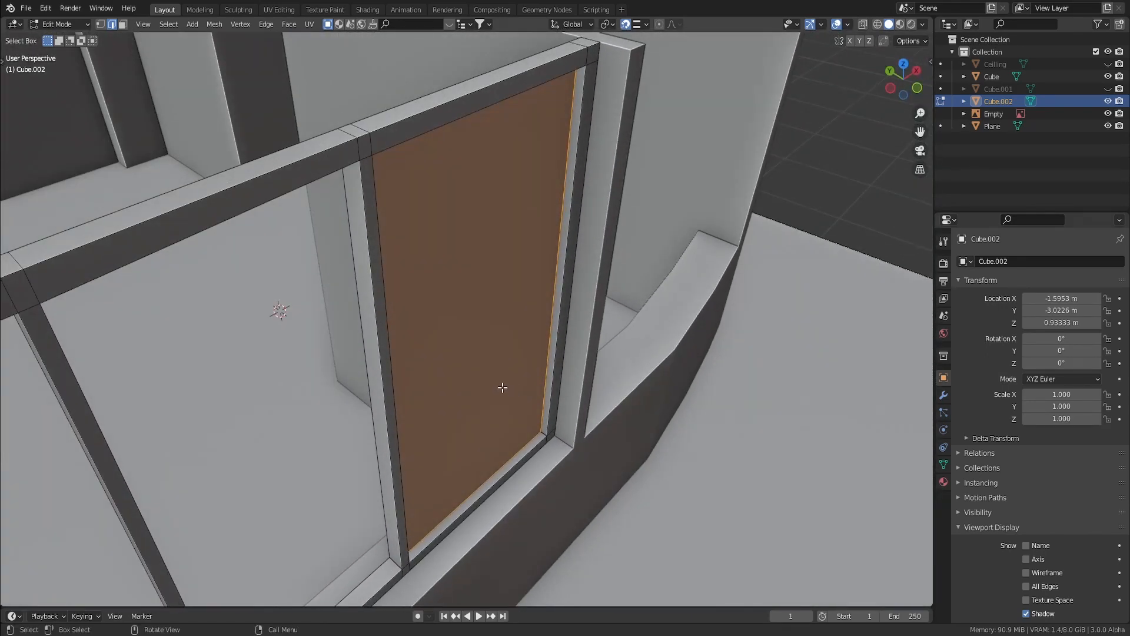
pyautogui.moveTo(474, 353); pyautogui.dragTo(442, 378, button='middle')
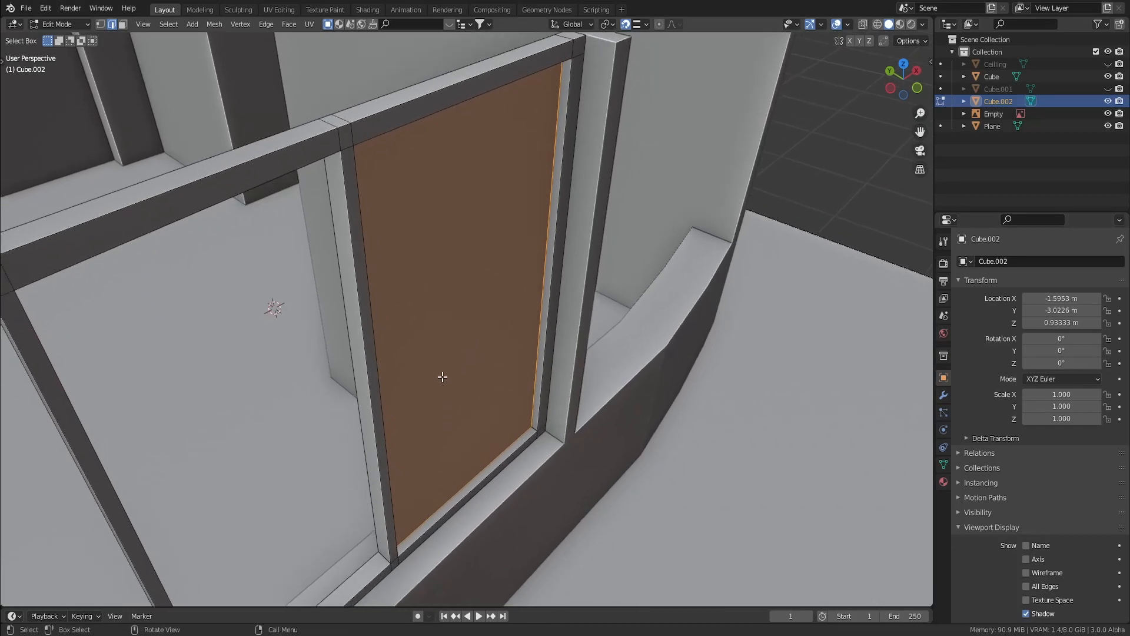
pyautogui.moveTo(479, 429); pyautogui.dragTo(459, 356, button='middle')
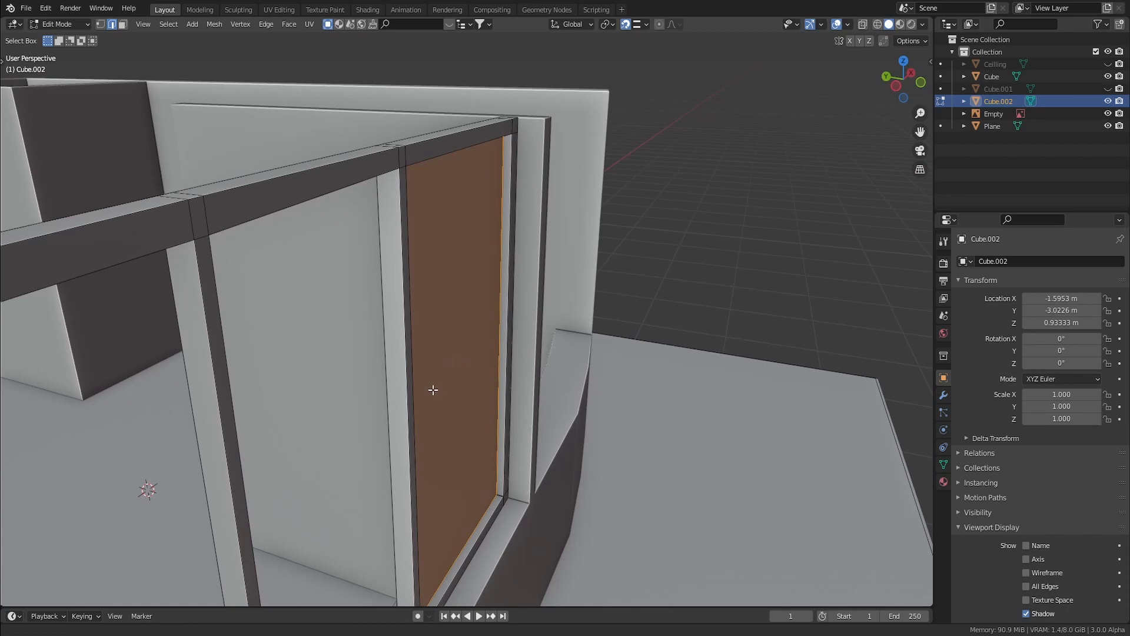
pyautogui.moveTo(434, 360); pyautogui.dragTo(326, 385, button='middle')
pyautogui.scroll(-2, 361, 457)
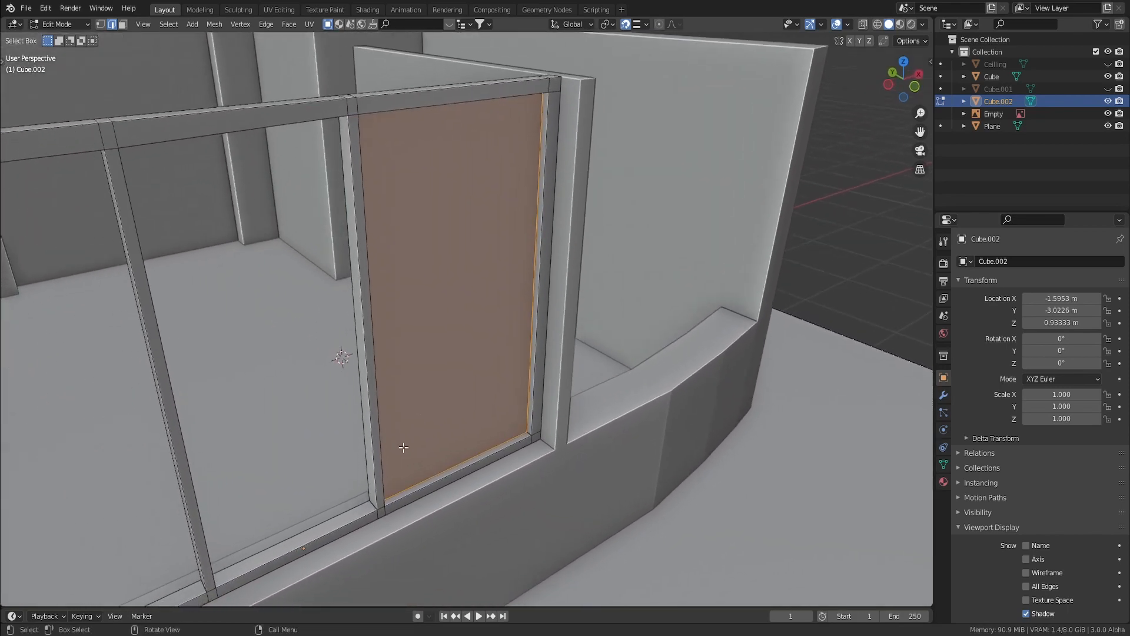
pyautogui.hotkey('ctrl', 'r')
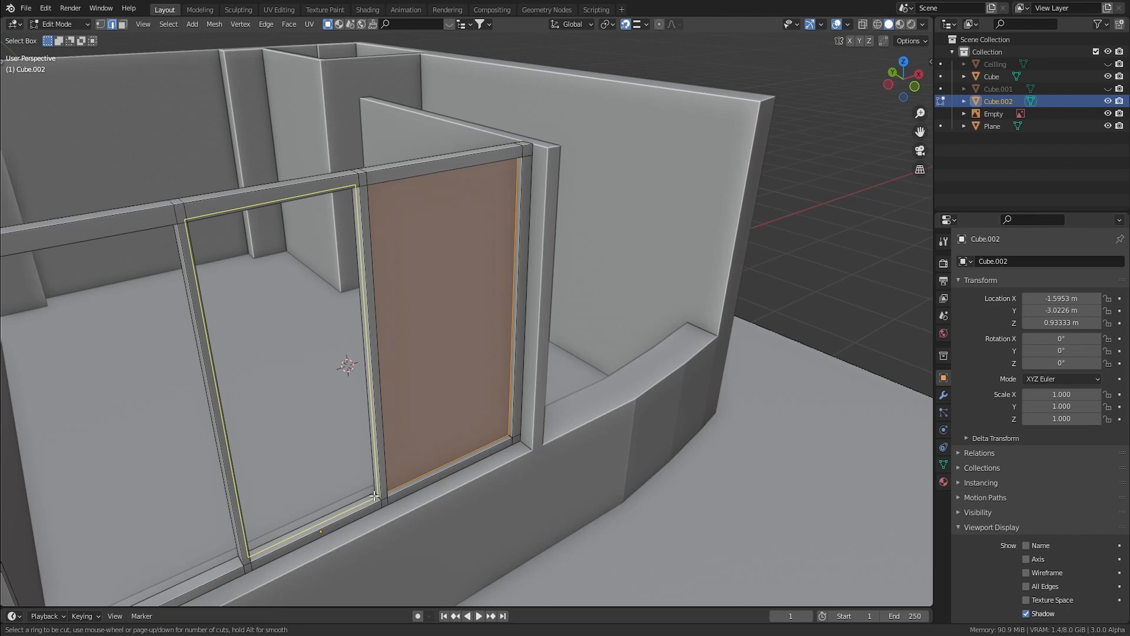
pyautogui.click(374, 496)
pyautogui.click(373, 494)
pyautogui.scroll(2, 432, 471)
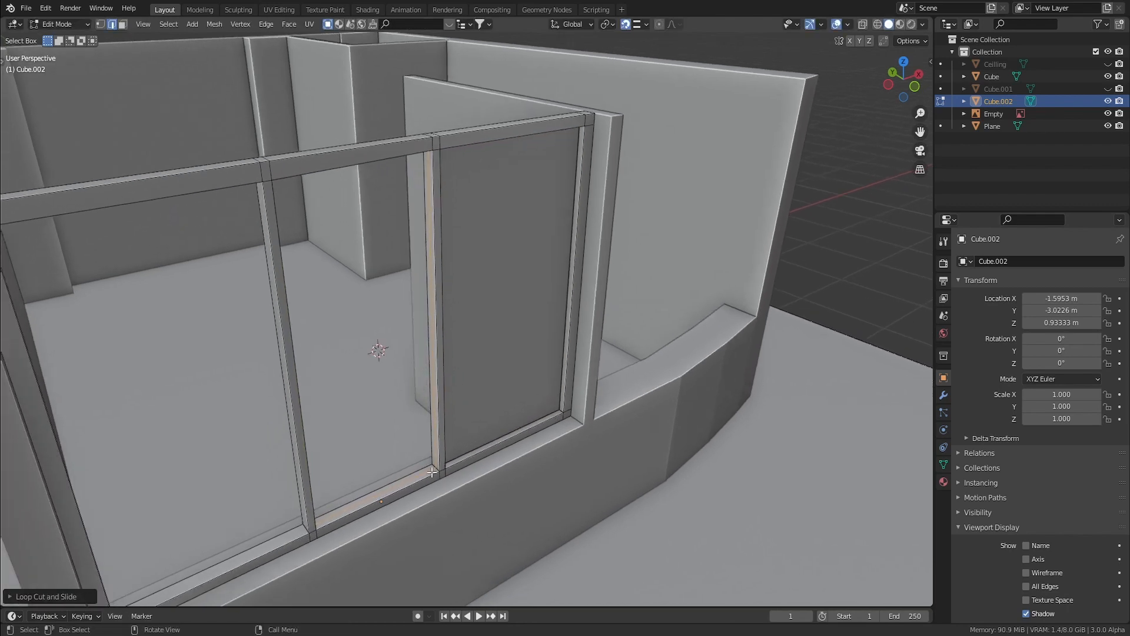
pyautogui.press('f')
# Cut an edge loop around the inside of the left-hand window opening and fill it with a pane face.
pyautogui.keyDown('shift'); pyautogui.moveTo(377, 488); pyautogui.dragTo(422, 465, button='middle'); pyautogui.keyUp('shift')
pyautogui.hotkey('ctrl', 'r')
pyautogui.click(369, 489)
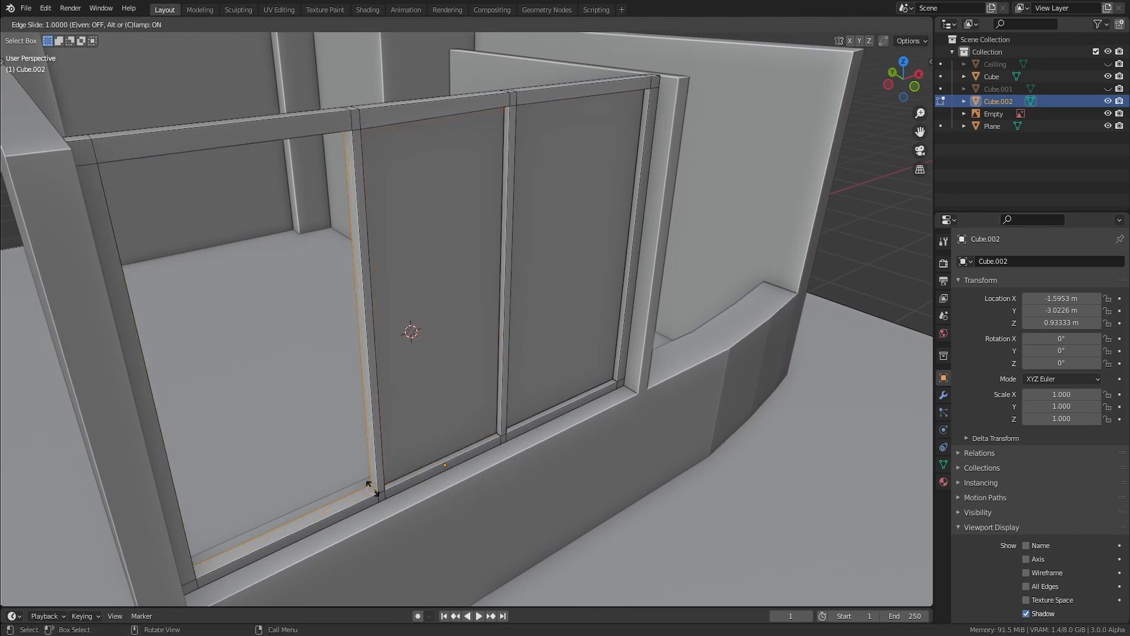
pyautogui.click(371, 490)
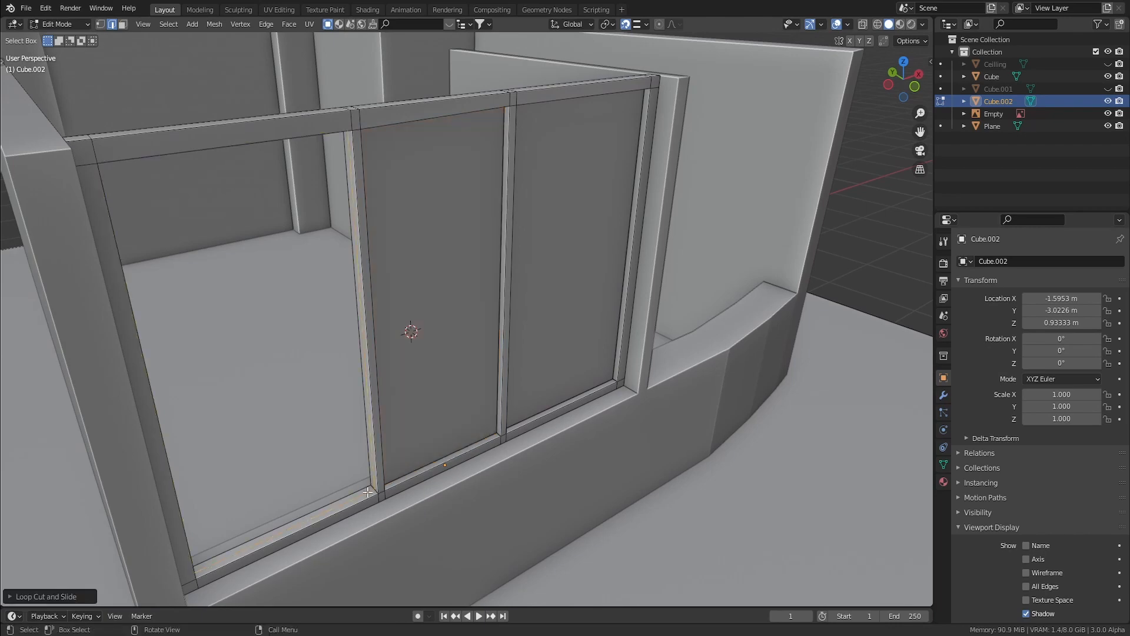
pyautogui.press('f')
# Switch editing to the wall mesh, duplicate the three top faces of the angled low wall in place, and separate them into a new object.
pyautogui.moveTo(432, 473); pyautogui.dragTo(457, 438, button='middle')
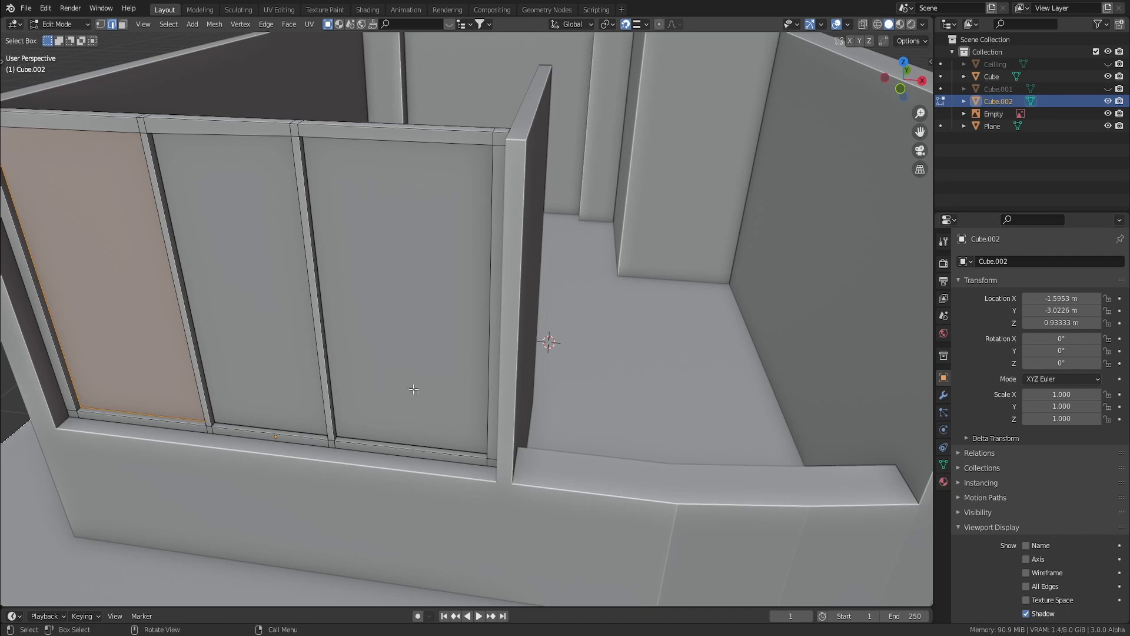
pyautogui.moveTo(333, 344); pyautogui.dragTo(328, 382, button='middle')
pyautogui.moveTo(433, 263); pyautogui.dragTo(468, 483, button='middle')
pyautogui.hotkey('alt', 'q')
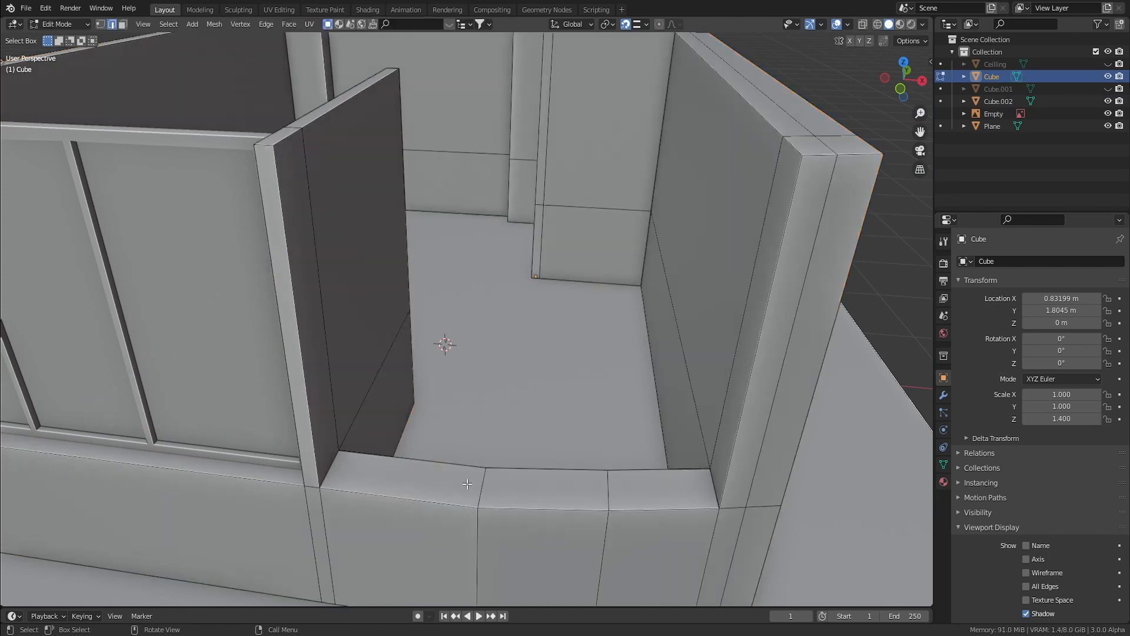
pyautogui.press('3')
pyautogui.click(468, 484)
pyautogui.keyDown('shift'); pyautogui.click(529, 487); pyautogui.keyUp('shift')
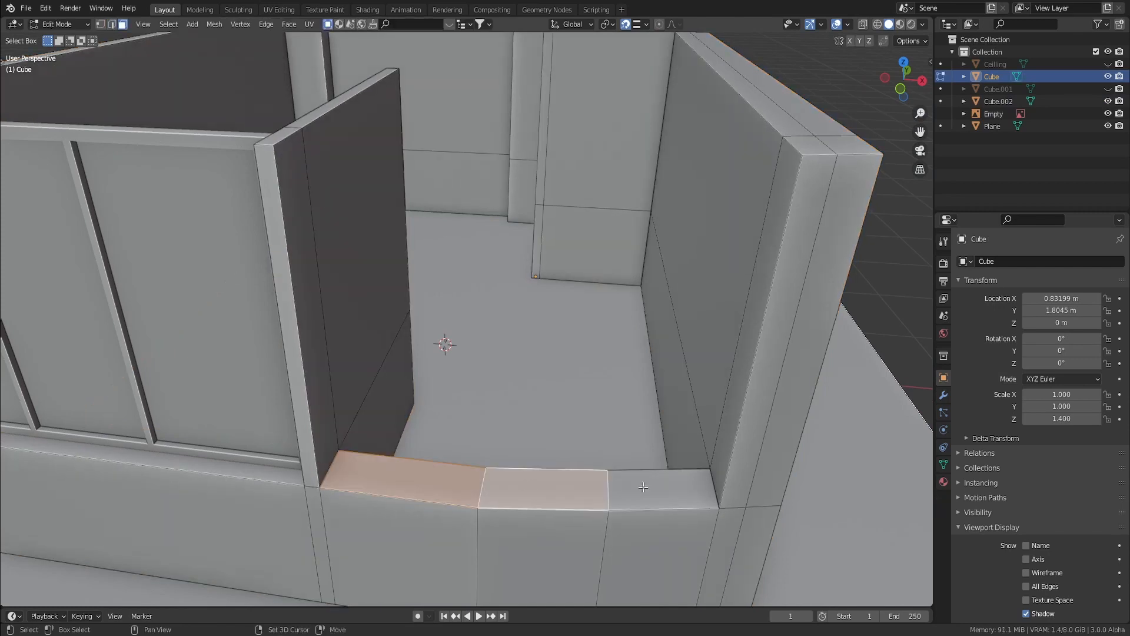
pyautogui.keyDown('shift'); pyautogui.click(643, 487); pyautogui.keyUp('shift')
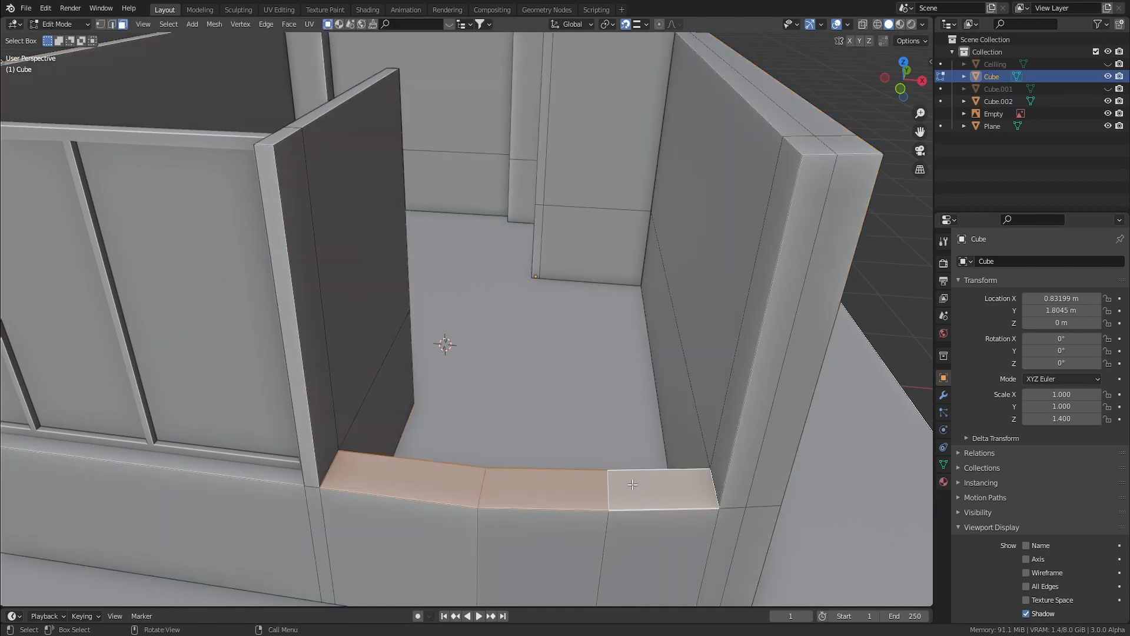
pyautogui.hotkey('shift', 'd')
pyautogui.rightClick(624, 481)
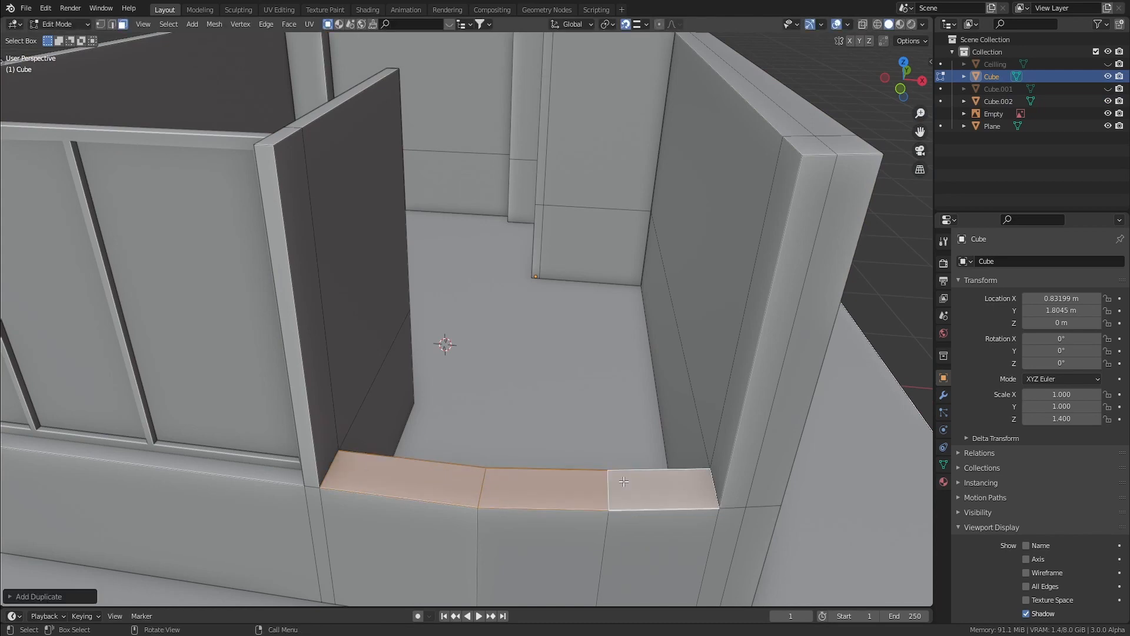
pyautogui.press('p')
pyautogui.click(623, 481)
pyautogui.press('Tab')
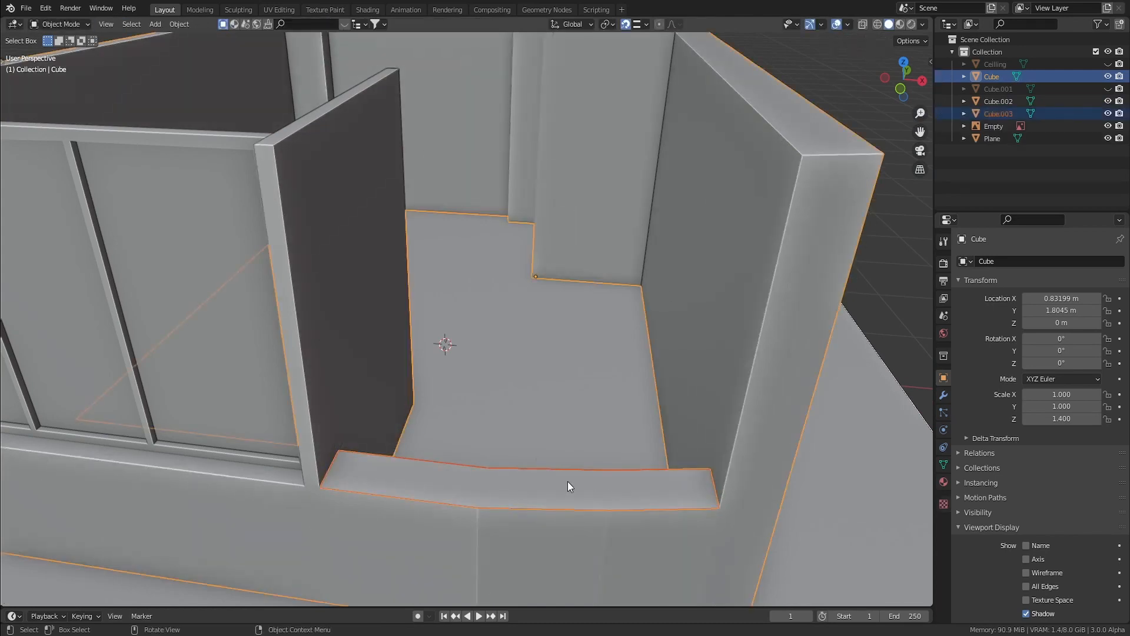
# Select the separated low-wall strip alone and set its origin to its geometry.
pyautogui.click(568, 486)
pyautogui.rightClick(568, 486)
pyautogui.moveTo(533, 422)
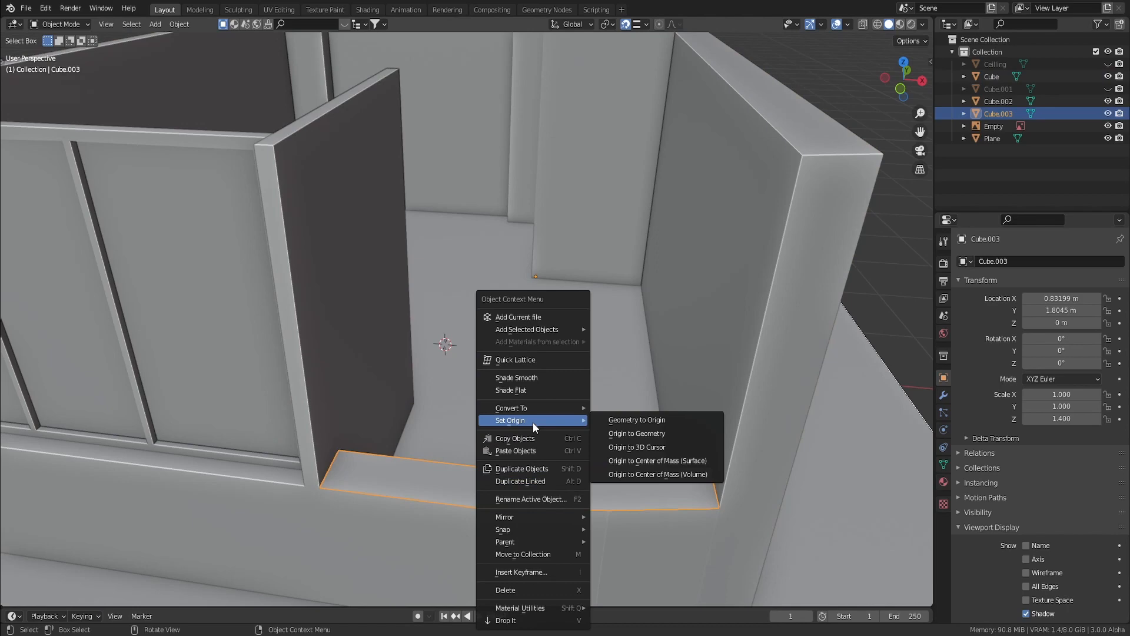
pyautogui.click(618, 432)
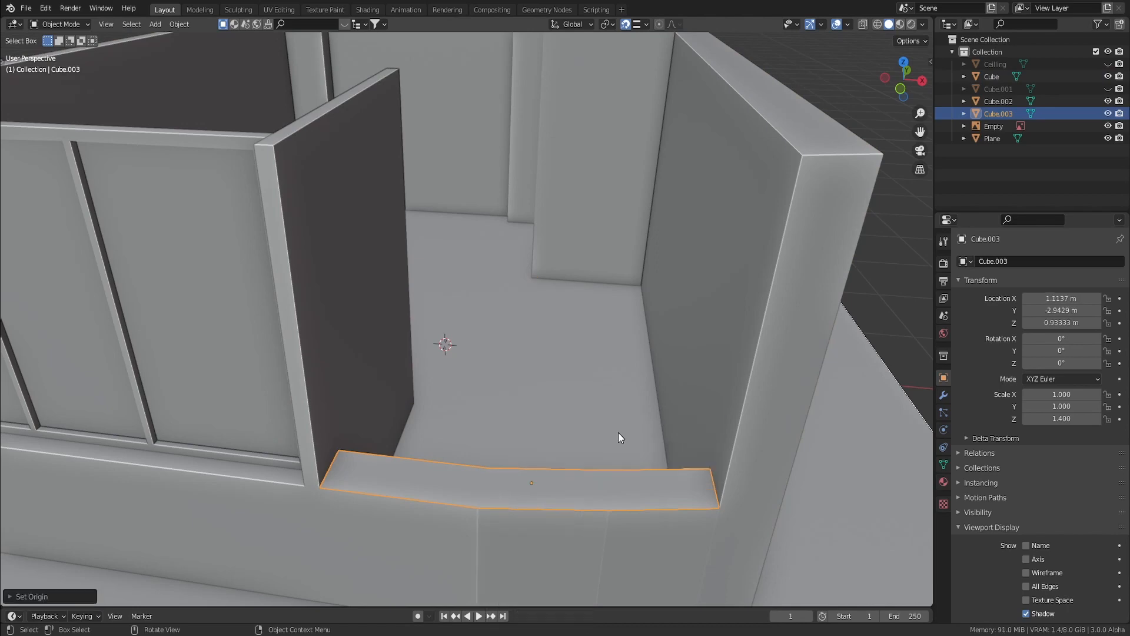
# In a wireframe top view over the floor plan, scale the strip to about 0.256 along Y.
pyautogui.press('KP_7')
pyautogui.keyDown('shift'); pyautogui.moveTo(539, 561); pyautogui.dragTo(535, 446, button='middle'); pyautogui.keyUp('shift')
pyautogui.hotkey('shift', 'z')
pyautogui.press('s')
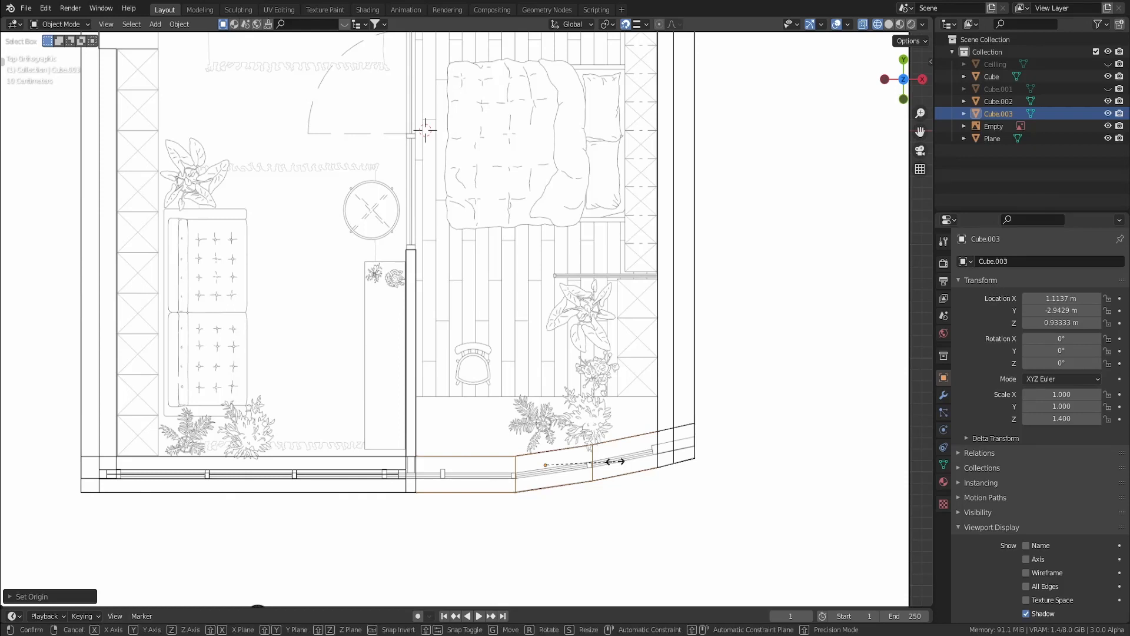
pyautogui.press('y')
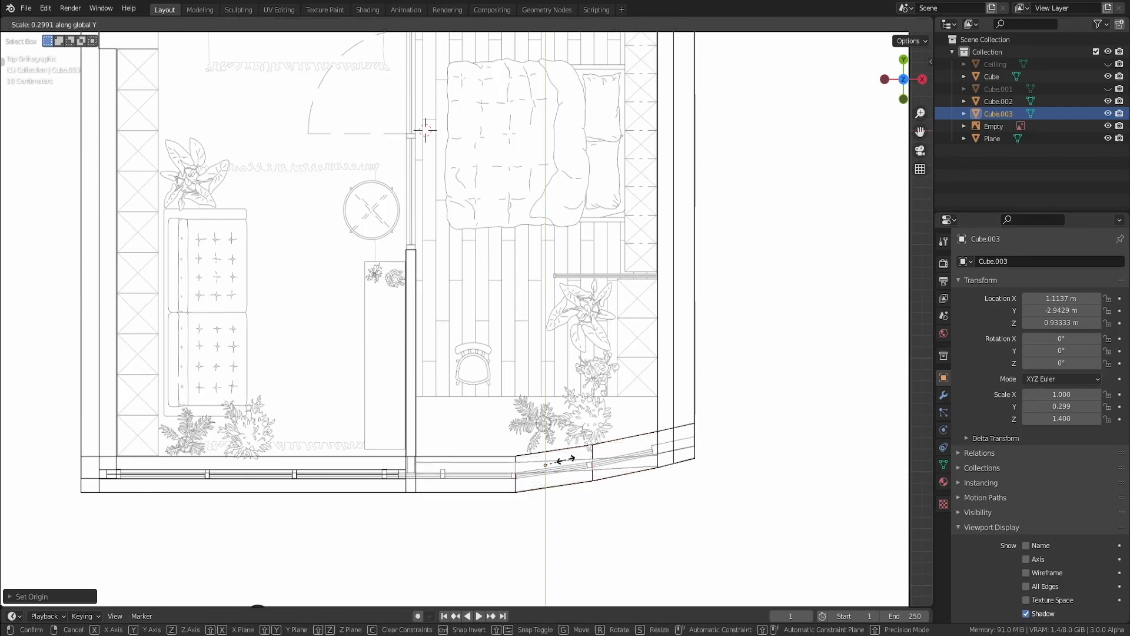
pyautogui.click(560, 461)
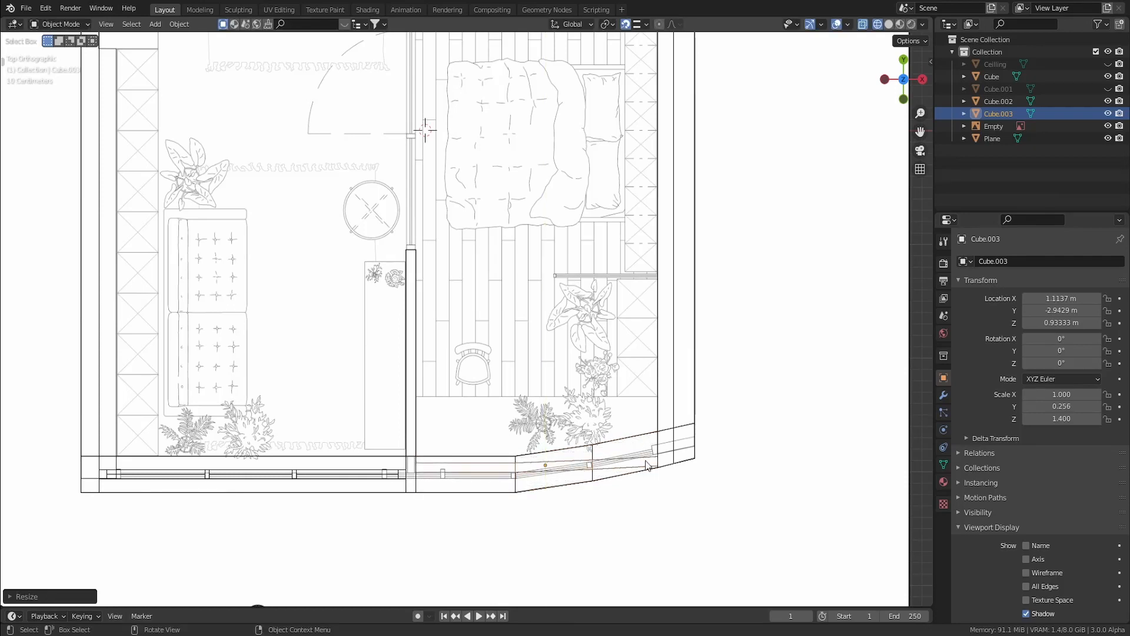
pyautogui.scroll(1, 647, 465)
pyautogui.keyDown('shift'); pyautogui.scroll(-1, 648, 465); pyautogui.keyUp('shift')
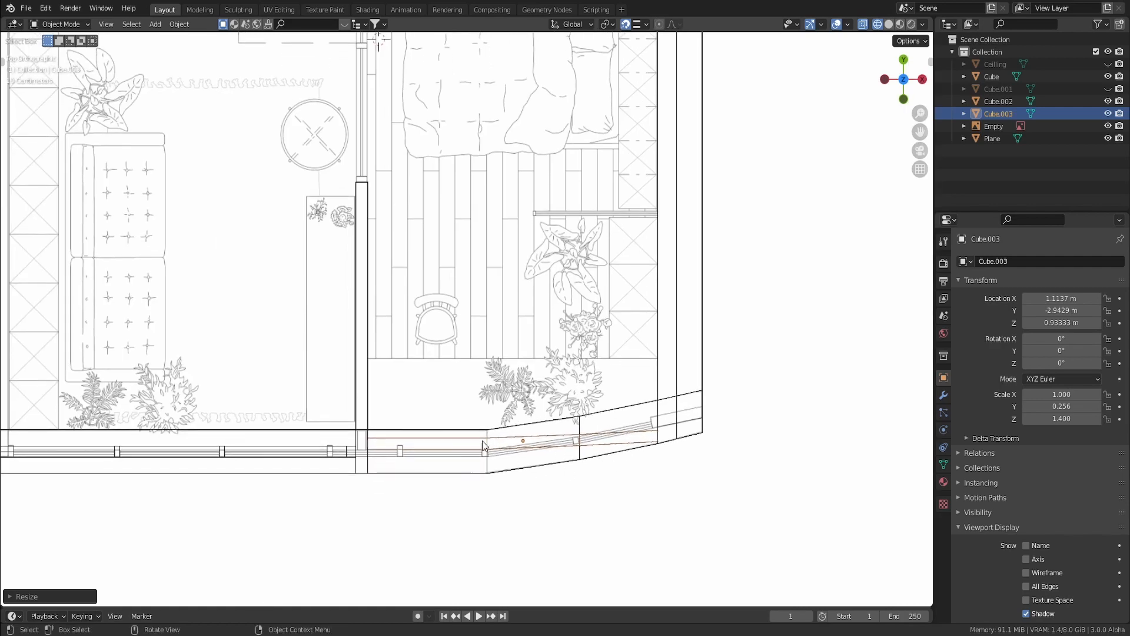
# Move the window strip's edge at the first wall bend about -0.053 m along Y to match the floor plan.
pyautogui.press('Tab')
pyautogui.press('2')
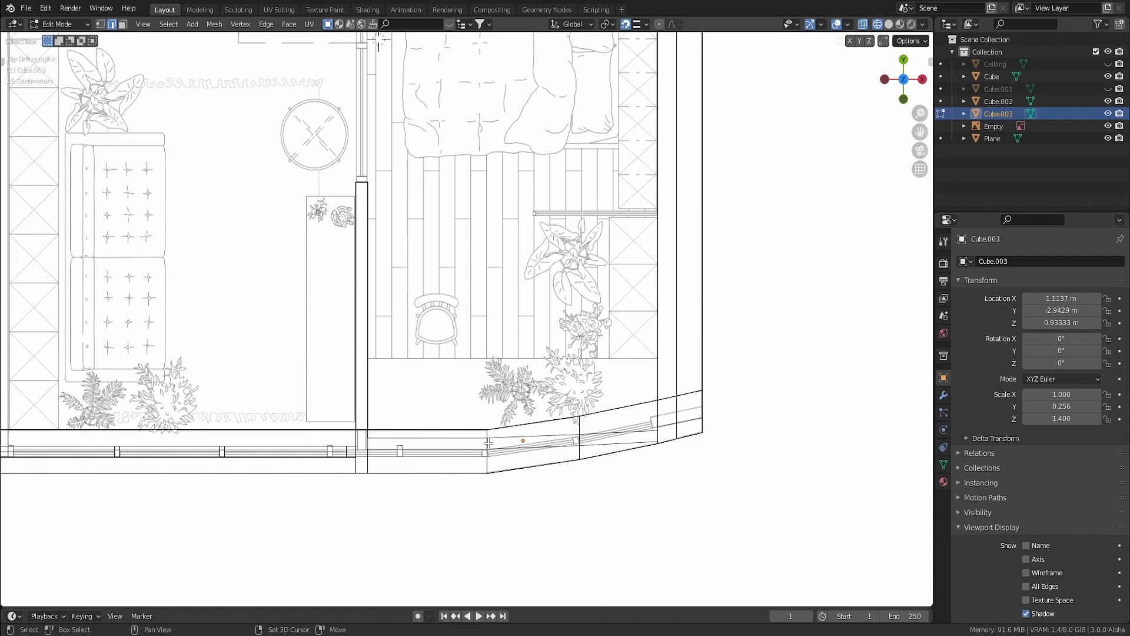
pyautogui.press('g')
pyautogui.press('y')
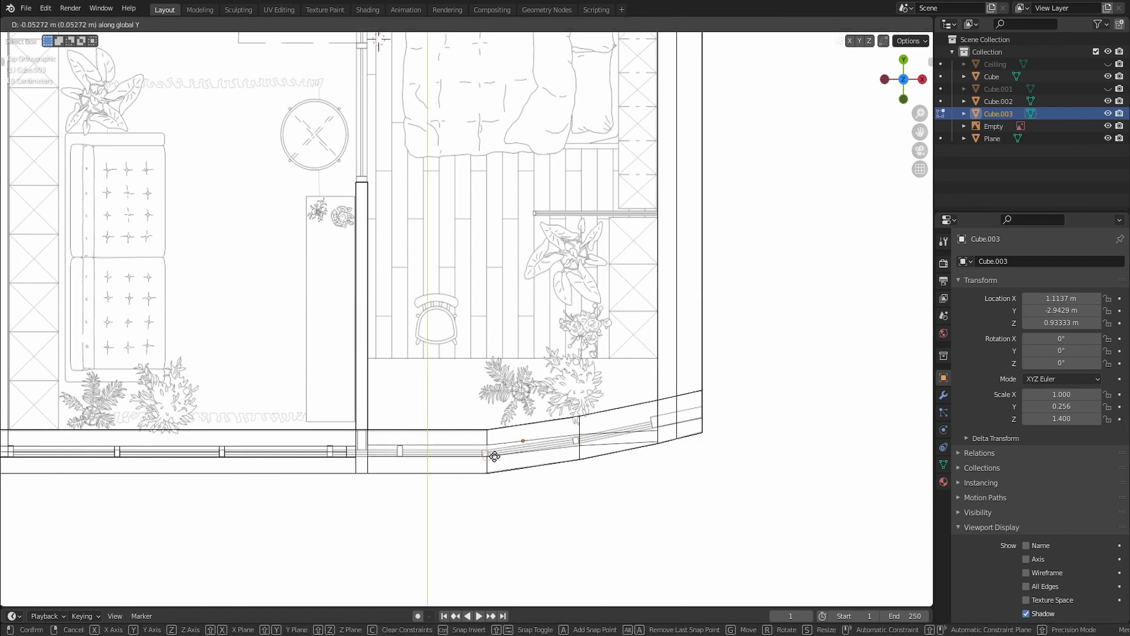
pyautogui.click(493, 456)
# Move the strip's end edge by the outer side wall about 0.109 m along Y, and return to solid shading.
pyautogui.click(659, 438)
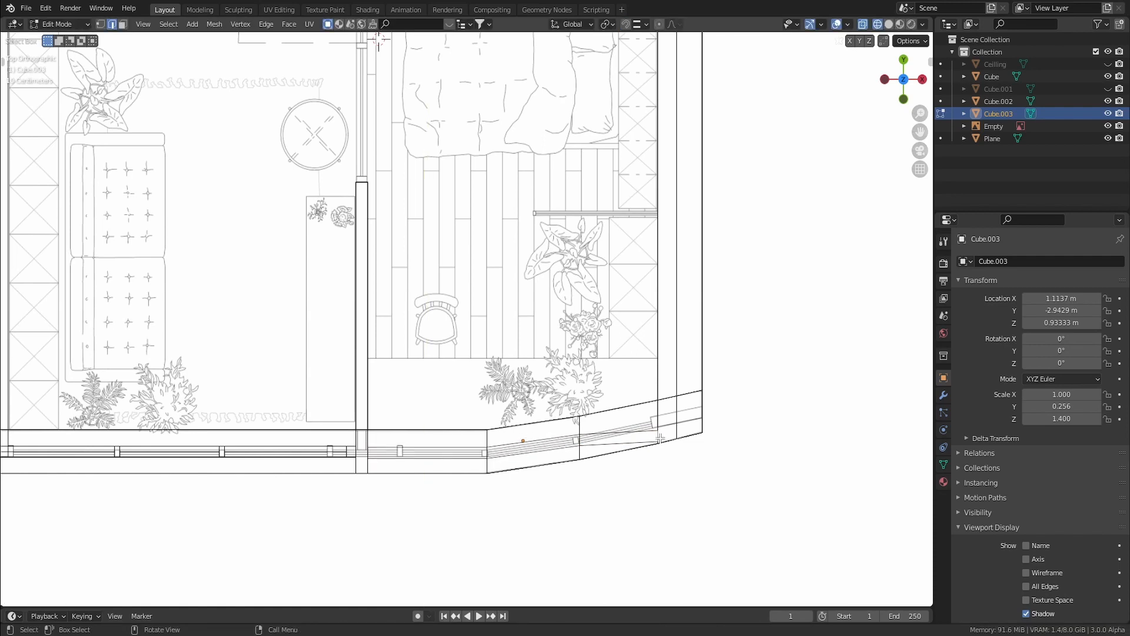
pyautogui.press('g')
pyautogui.press('y')
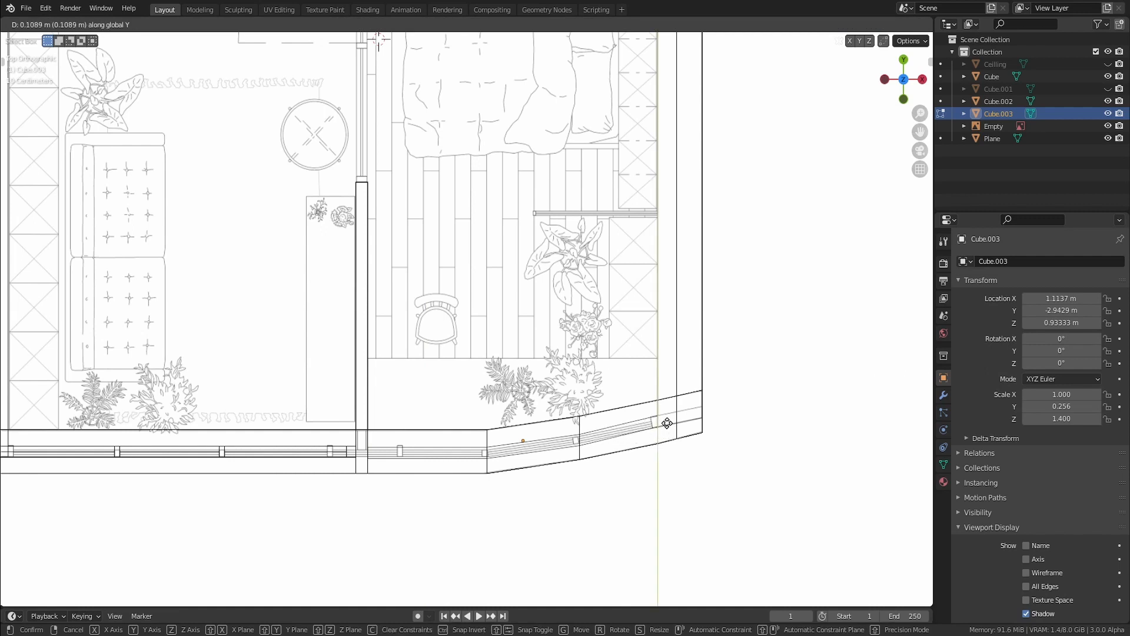
pyautogui.click(667, 423)
pyautogui.hotkey('shift', 'z')
# Set the angled strip's origin to its geometry in Object Mode.
pyautogui.moveTo(666, 423); pyautogui.dragTo(661, 402, button='middle')
pyautogui.press('Tab')
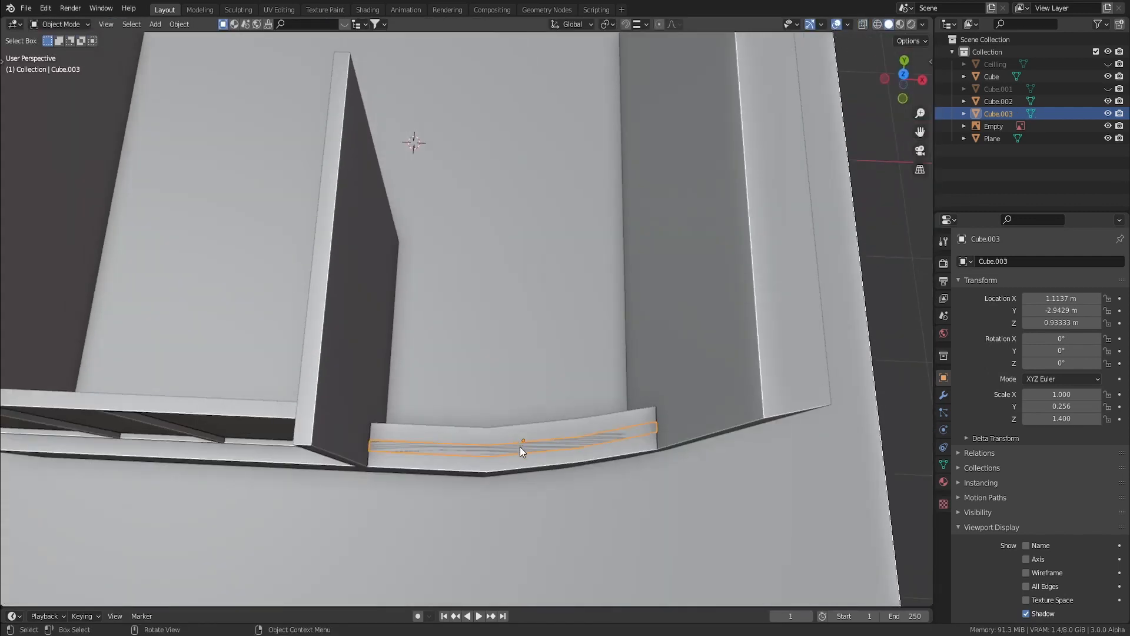
pyautogui.rightClick(520, 446)
pyautogui.moveTo(516, 419)
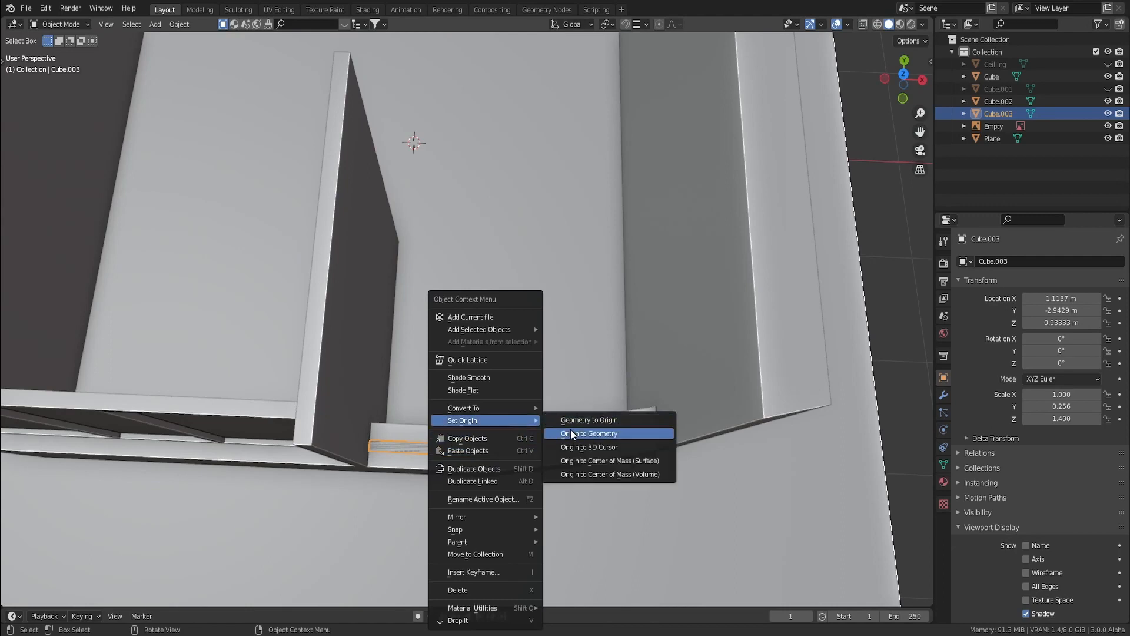
pyautogui.click(571, 434)
# Set the origin of the living room window frame to its geometry.
pyautogui.moveTo(453, 478); pyautogui.dragTo(327, 296, button='middle')
pyautogui.click(322, 283)
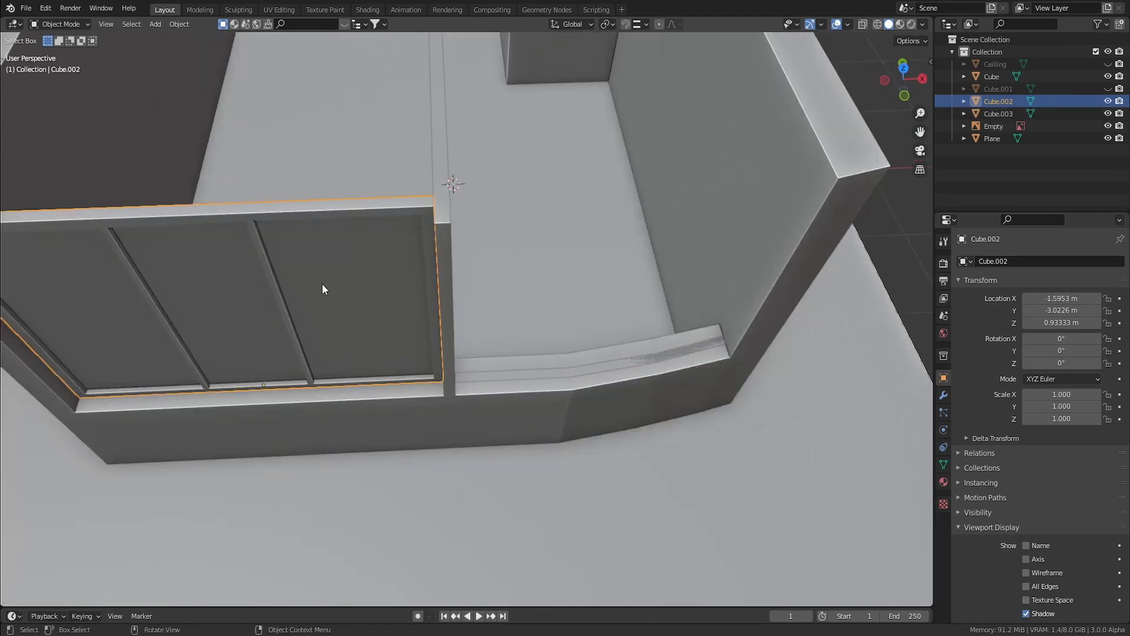
pyautogui.rightClick(323, 284)
pyautogui.moveTo(322, 284)
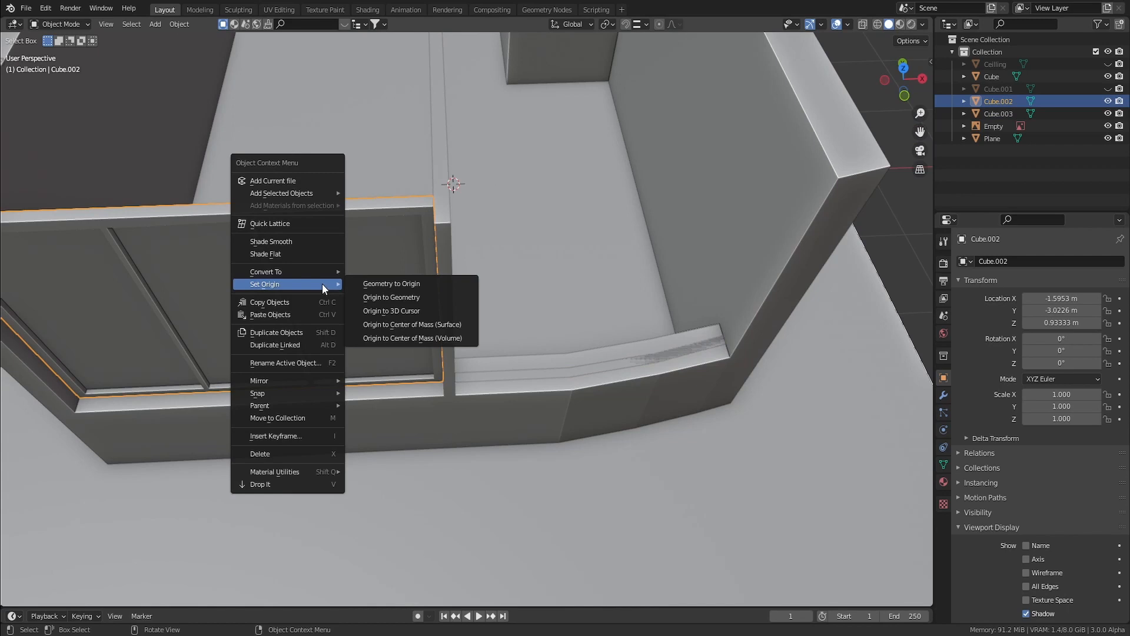
pyautogui.click(379, 296)
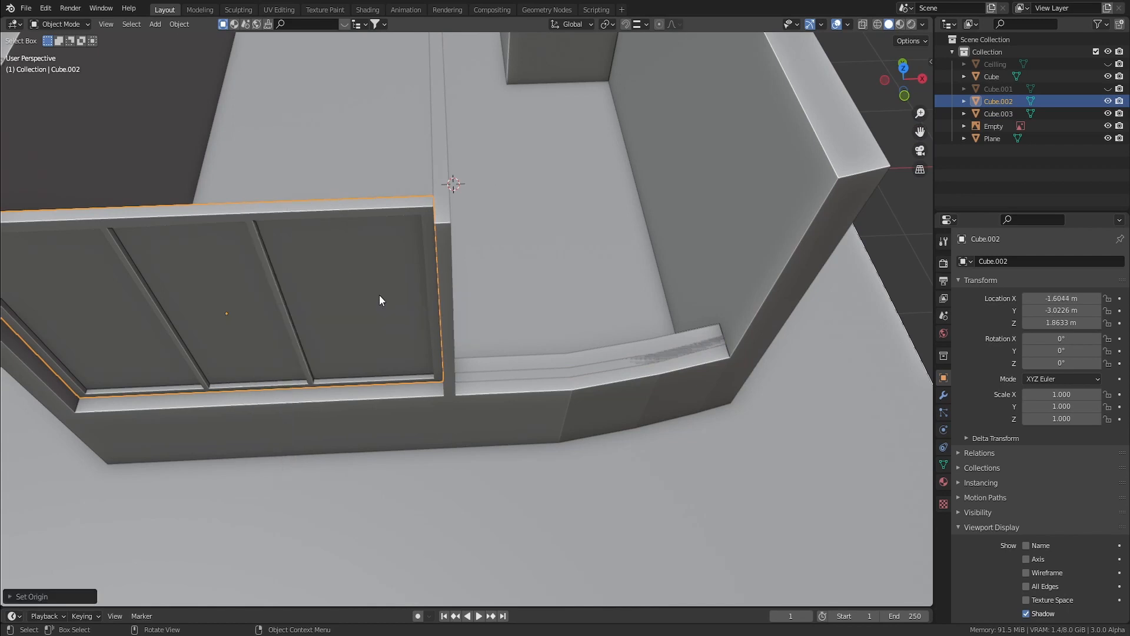
# Select the three faces of the angled strip and extrude them slightly upward along Z into a bottom bar.
pyautogui.click(610, 372)
pyautogui.moveTo(610, 372); pyautogui.dragTo(564, 369, button='middle')
pyautogui.press('Tab')
pyautogui.press('3')
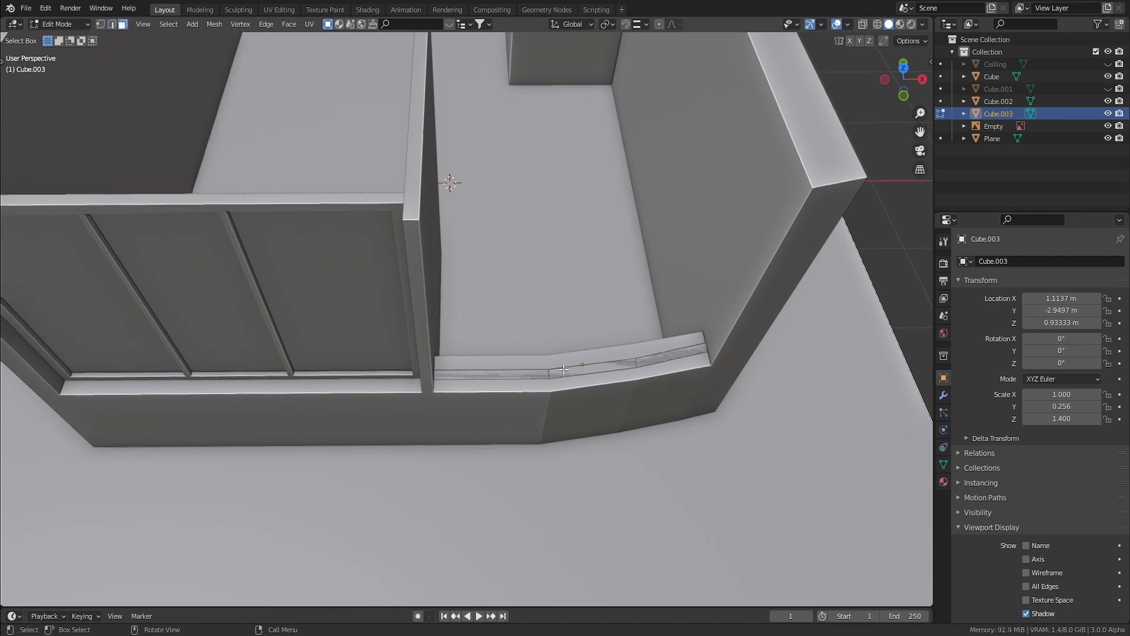
pyautogui.click(507, 377)
pyautogui.keyDown('shift'); pyautogui.click(616, 366); pyautogui.keyUp('shift')
pyautogui.keyDown('shift'); pyautogui.click(652, 356); pyautogui.keyUp('shift')
pyautogui.moveTo(652, 357); pyautogui.dragTo(529, 359, button='middle')
pyautogui.press('g')
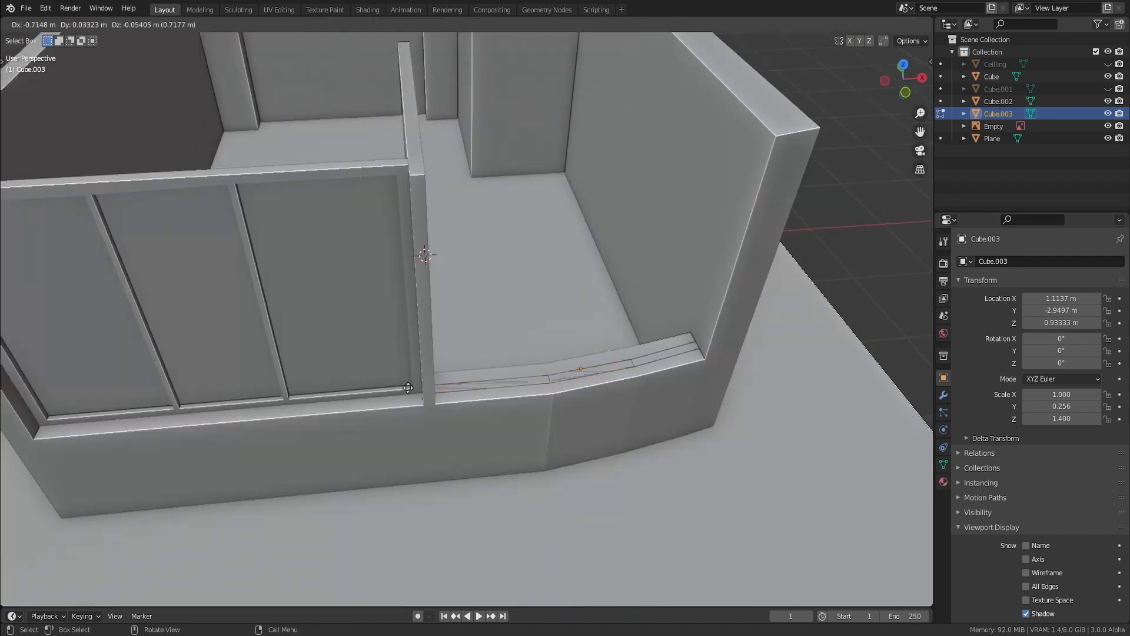
pyautogui.press('z')
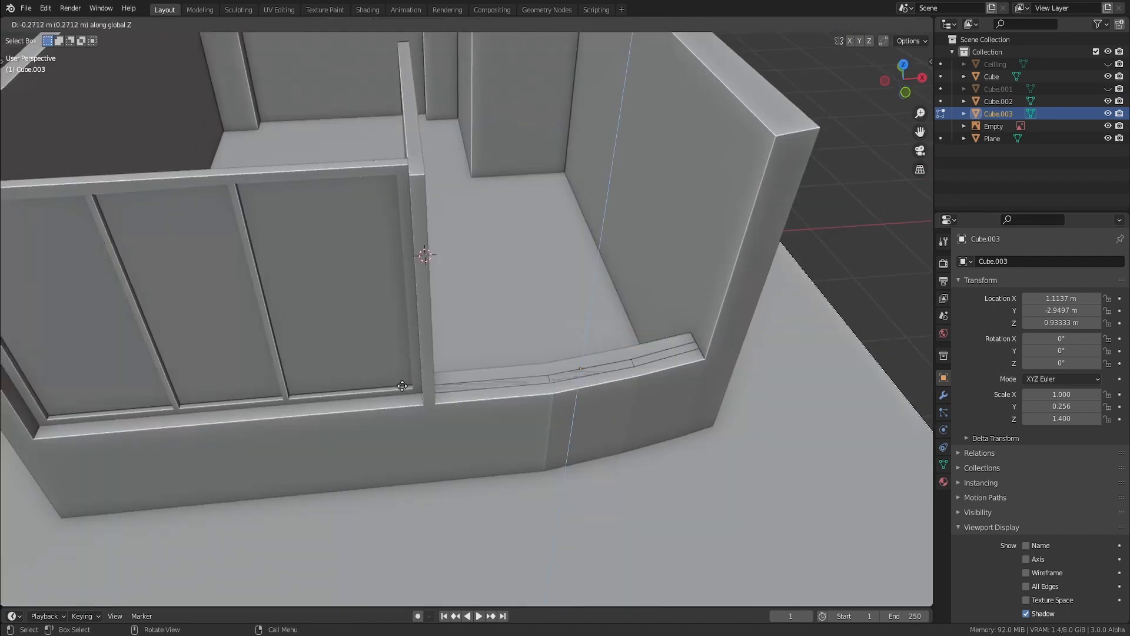
pyautogui.click(401, 389)
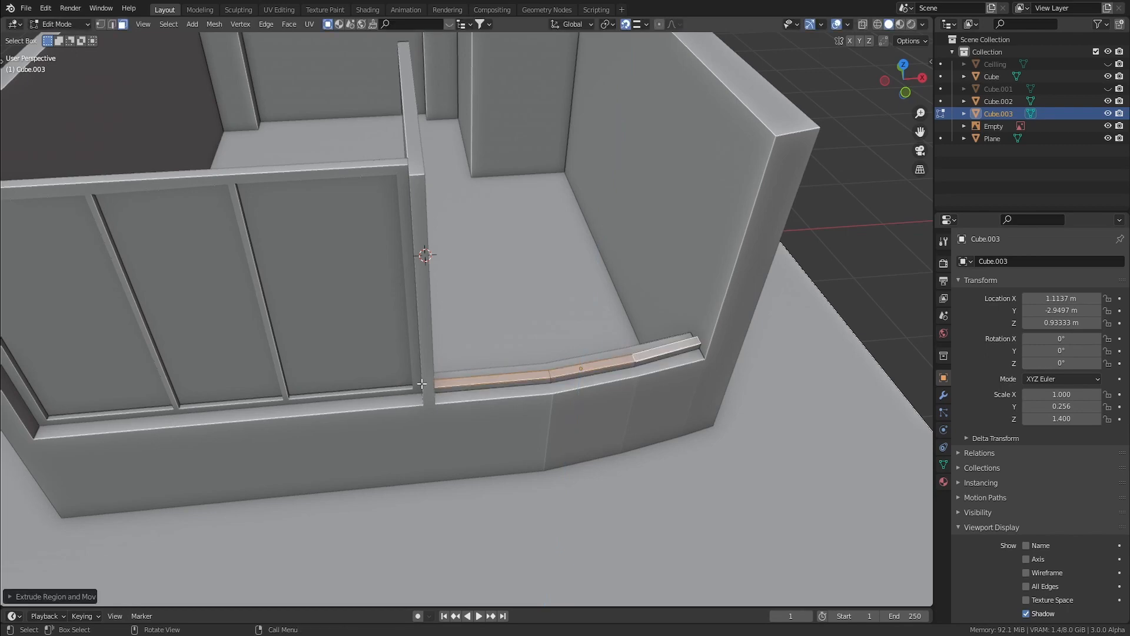
# Add an edge loop near each end of the bottom bar and bevel the two bend loops about 0.033 m wide.
pyautogui.moveTo(419, 383); pyautogui.dragTo(347, 365, button='middle')
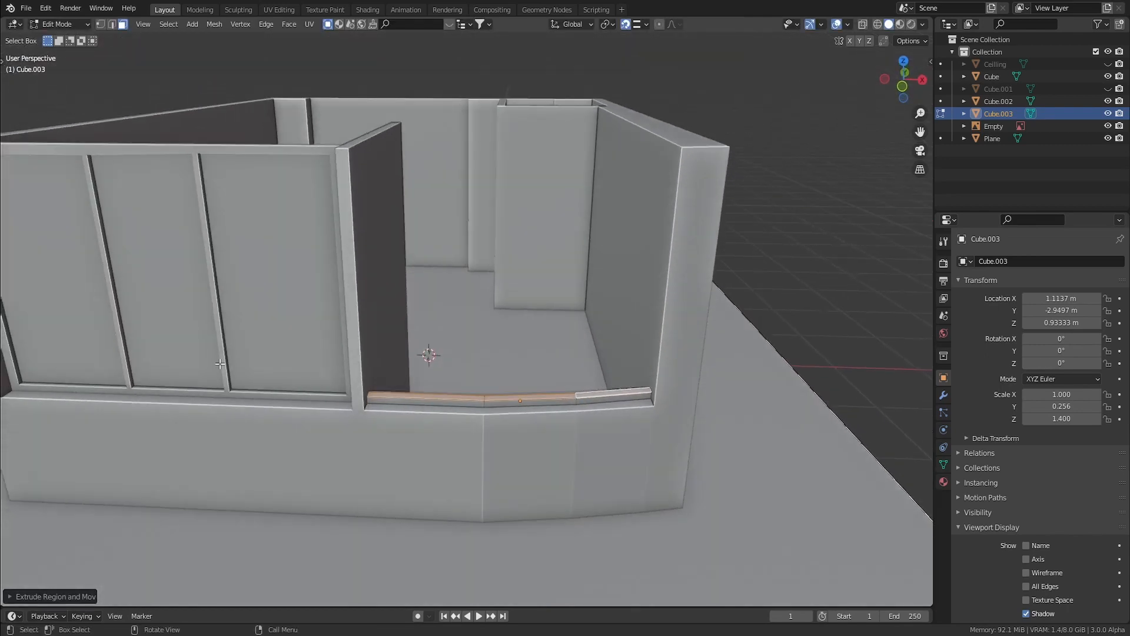
pyautogui.moveTo(452, 349); pyautogui.dragTo(524, 374, button='middle')
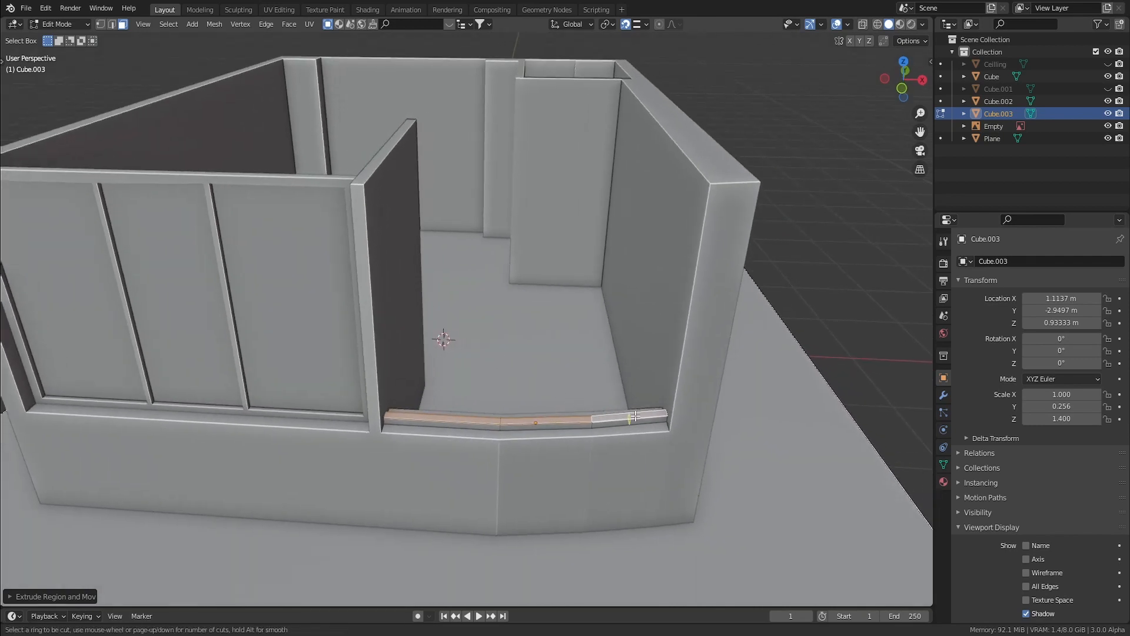
pyautogui.press('g')
pyautogui.press('g')
pyautogui.click(677, 419)
pyautogui.hotkey('ctrl', 'r')
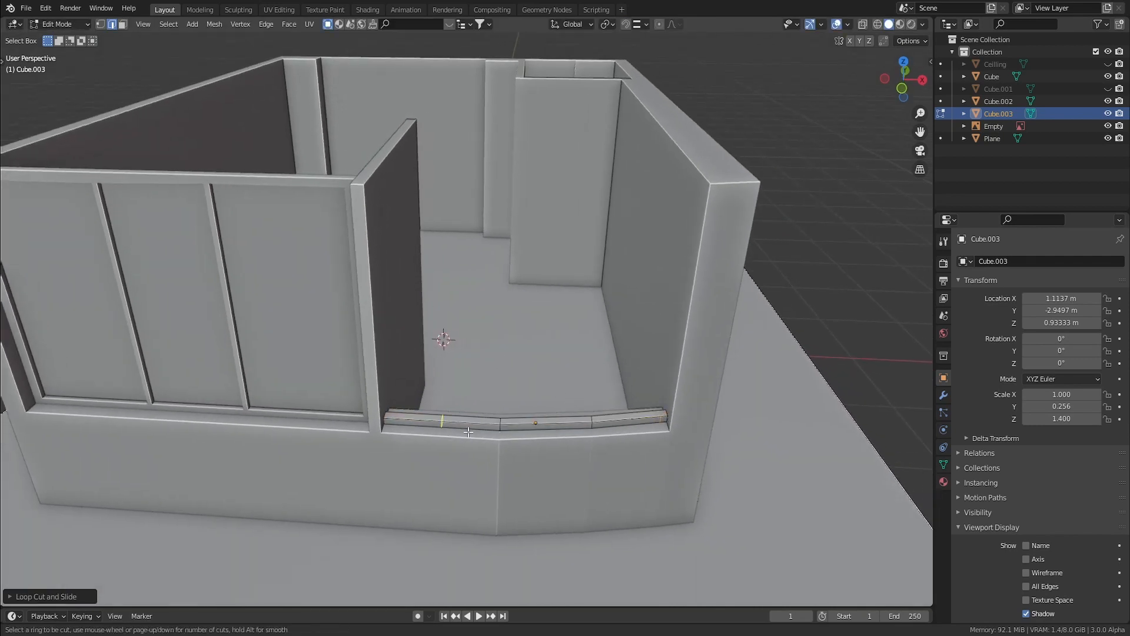
pyautogui.click(466, 431)
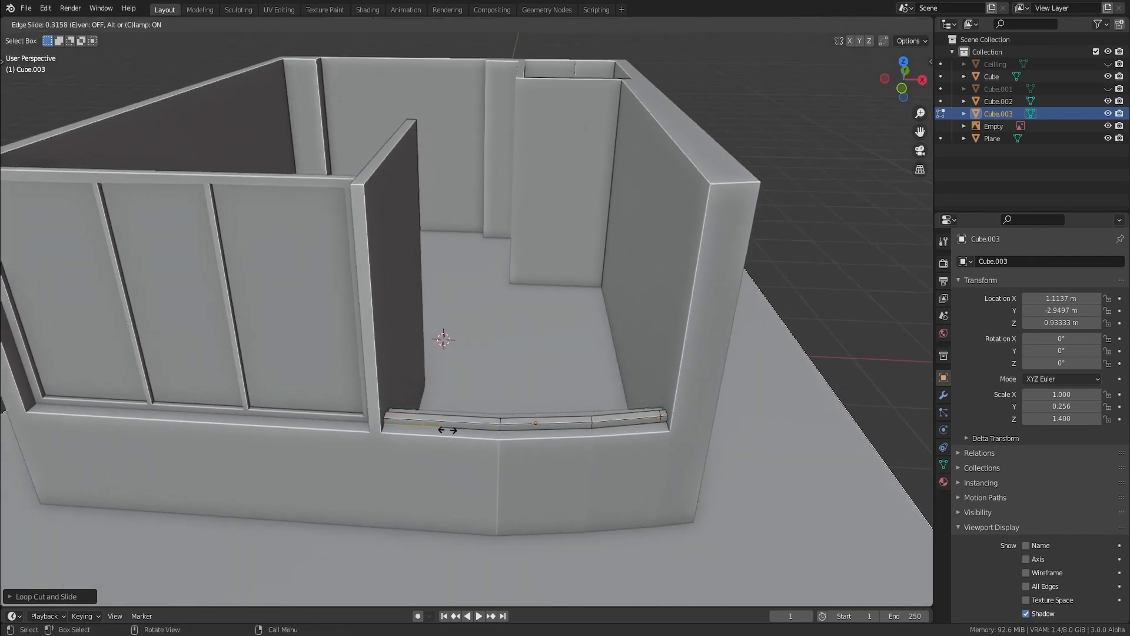
pyautogui.click(412, 422)
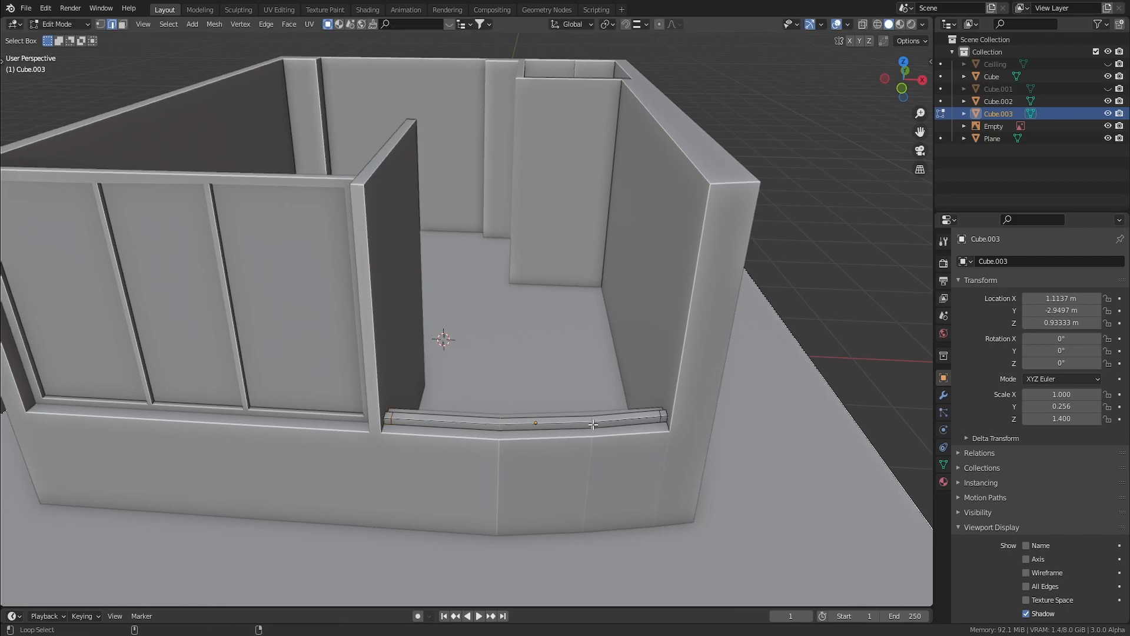
pyautogui.hotkey('ctrl', 'b')
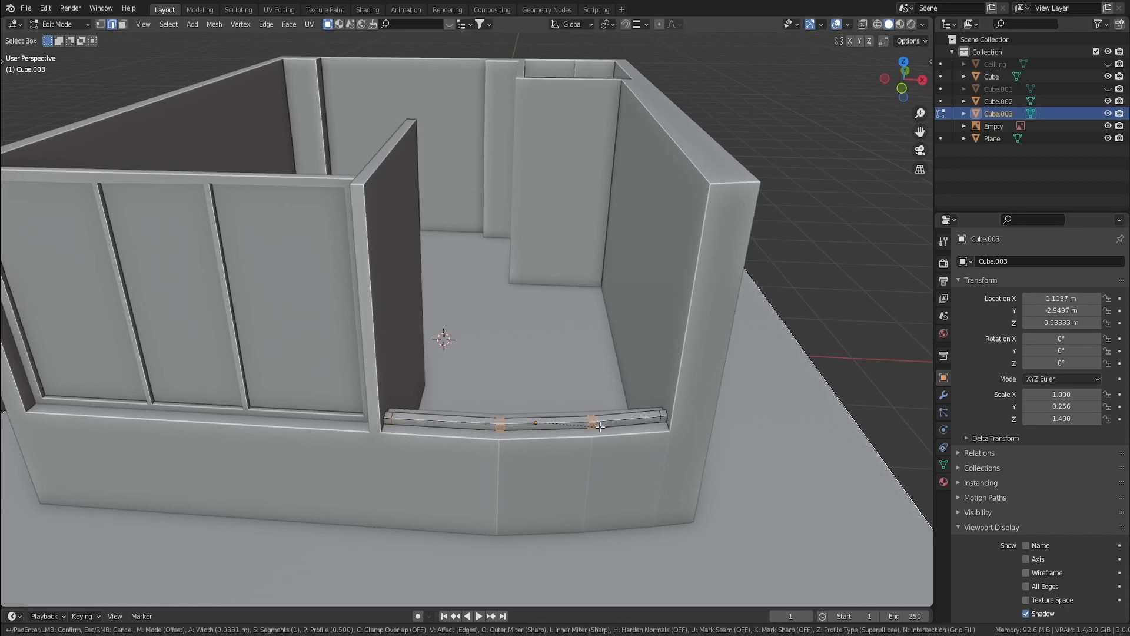
pyautogui.click(600, 426)
# Select the four small top faces at the bar's ends and bends and extrude them along Z into posts reaching the wall tops.
pyautogui.press('3')
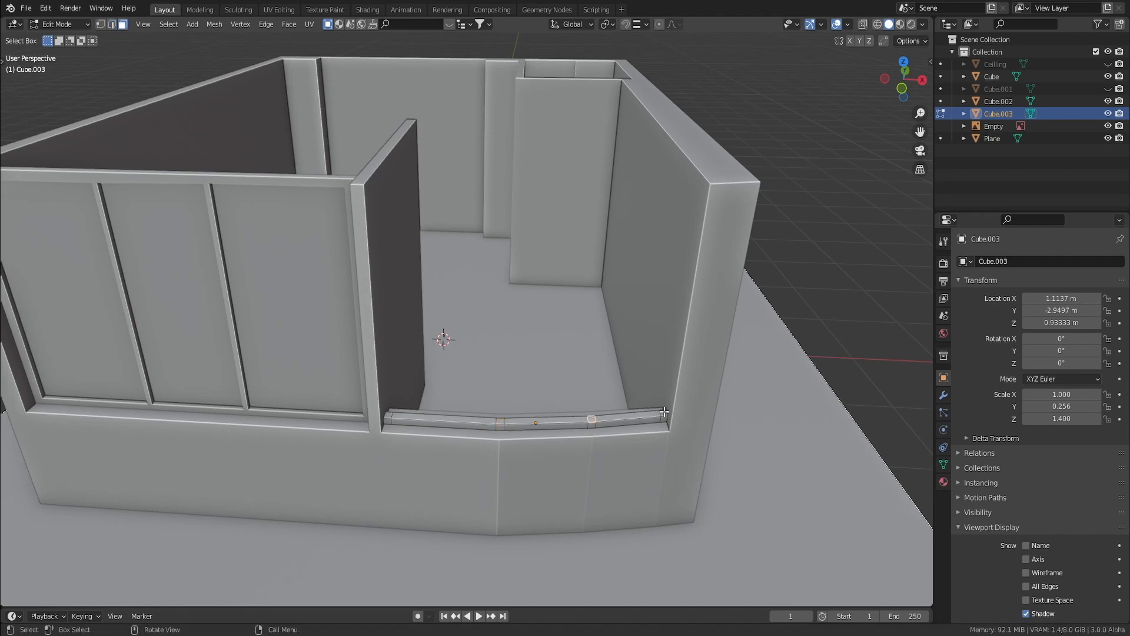
pyautogui.keyDown('shift'); pyautogui.click(664, 411); pyautogui.keyUp('shift')
pyautogui.keyDown('shift'); pyautogui.click(498, 420); pyautogui.keyUp('shift')
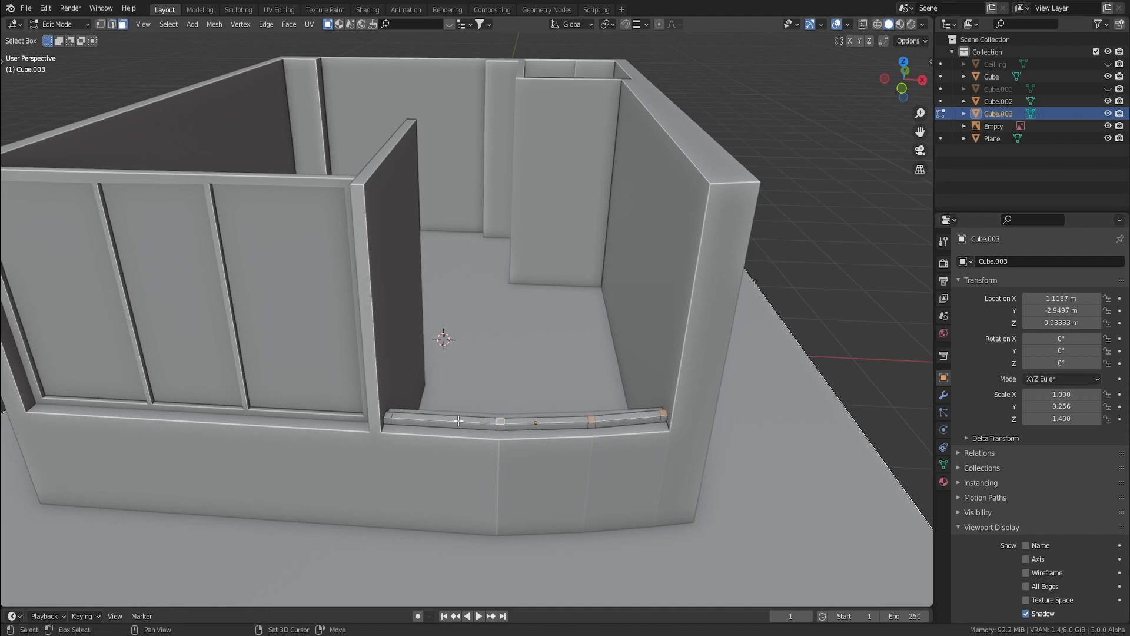
pyautogui.keyDown('shift'); pyautogui.click(387, 415); pyautogui.keyUp('shift')
pyautogui.keyDown('shift'); pyautogui.moveTo(527, 353); pyautogui.dragTo(530, 369, button='middle'); pyautogui.keyUp('shift')
pyautogui.press('e')
pyautogui.press('z')
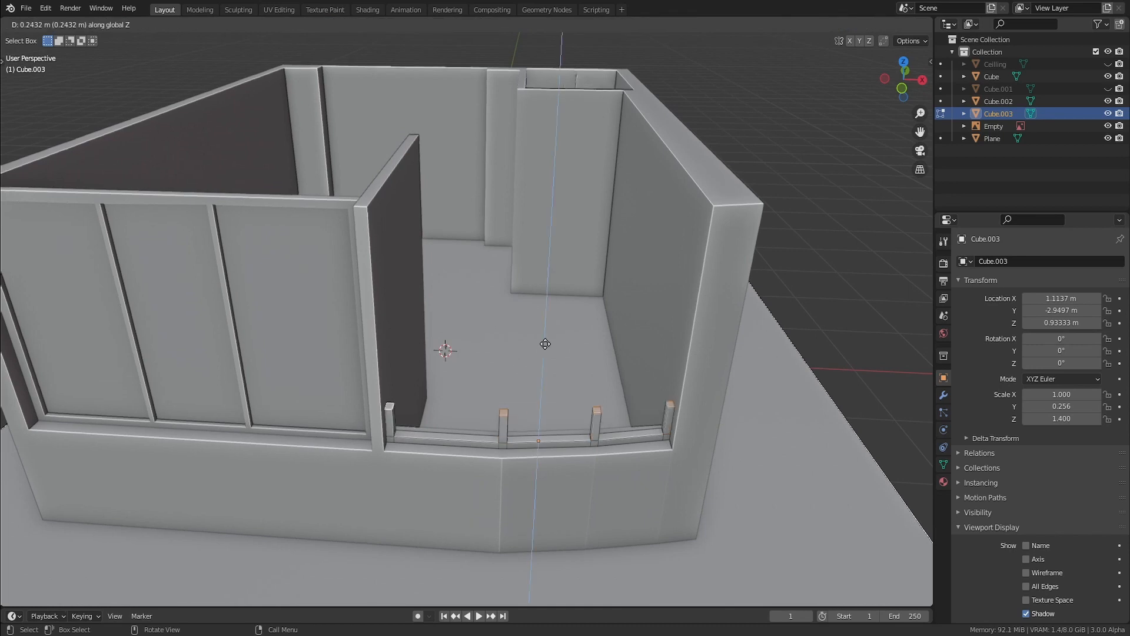
pyautogui.click(711, 201)
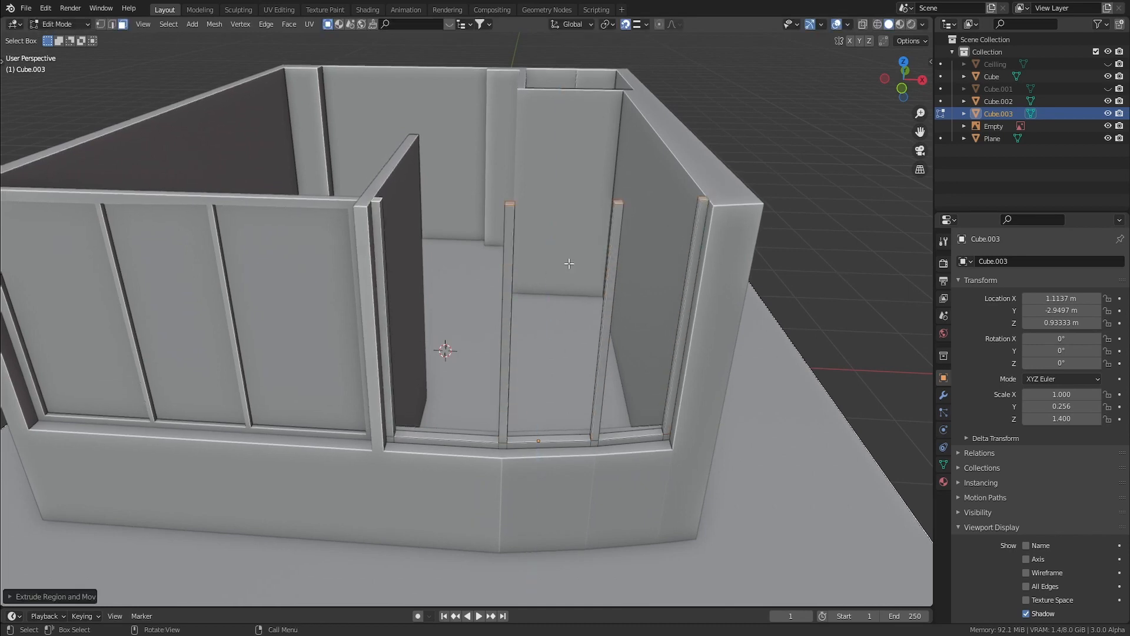
# Cut an edge loop just below the top of each of the four posts.
pyautogui.keyDown('shift'); pyautogui.moveTo(615, 322); pyautogui.dragTo(671, 277, button='middle'); pyautogui.keyUp('shift')
pyautogui.hotkey('ctrl', 'r')
pyautogui.click(695, 285)
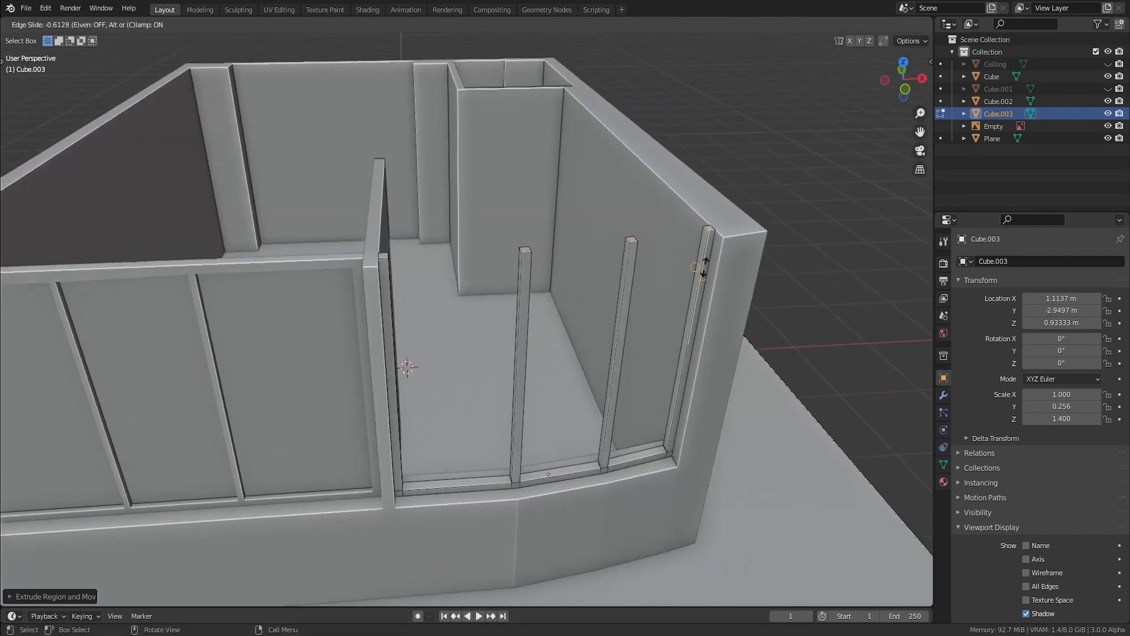
pyautogui.click(719, 182)
pyautogui.hotkey('ctrl', 'r')
pyautogui.click(621, 332)
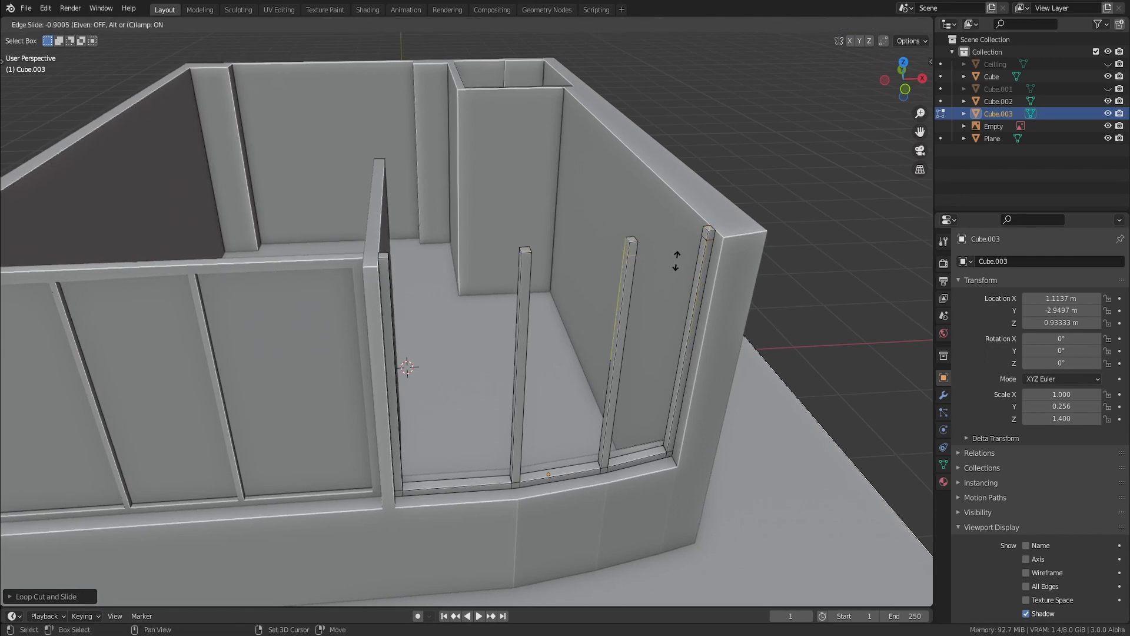
pyautogui.click(703, 244)
pyautogui.hotkey('ctrl', 'r')
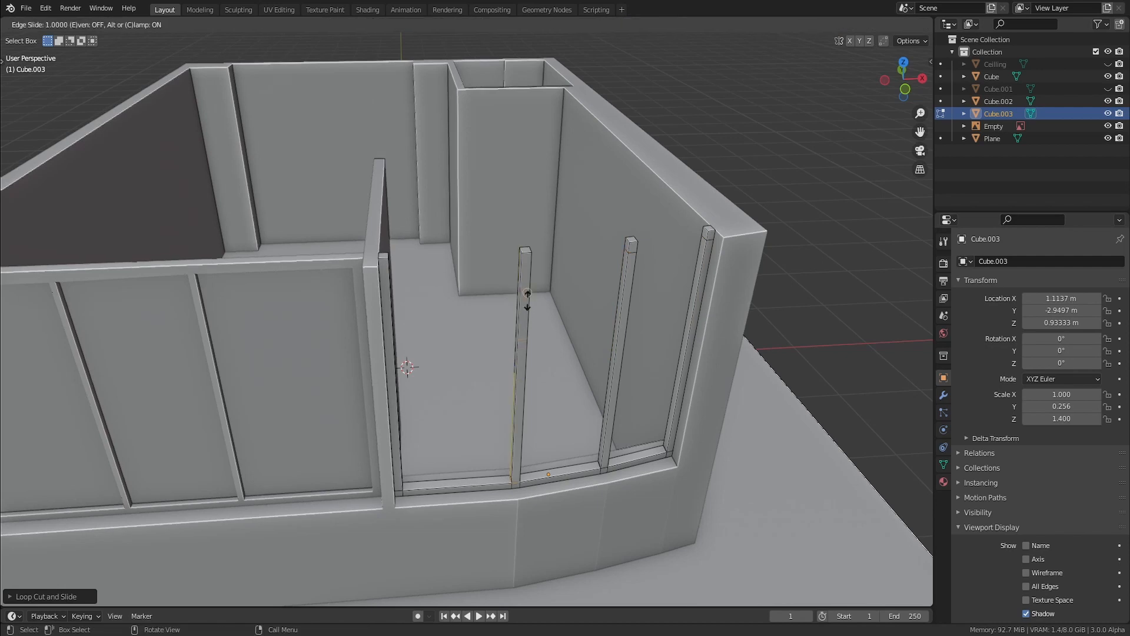
pyautogui.click(525, 303)
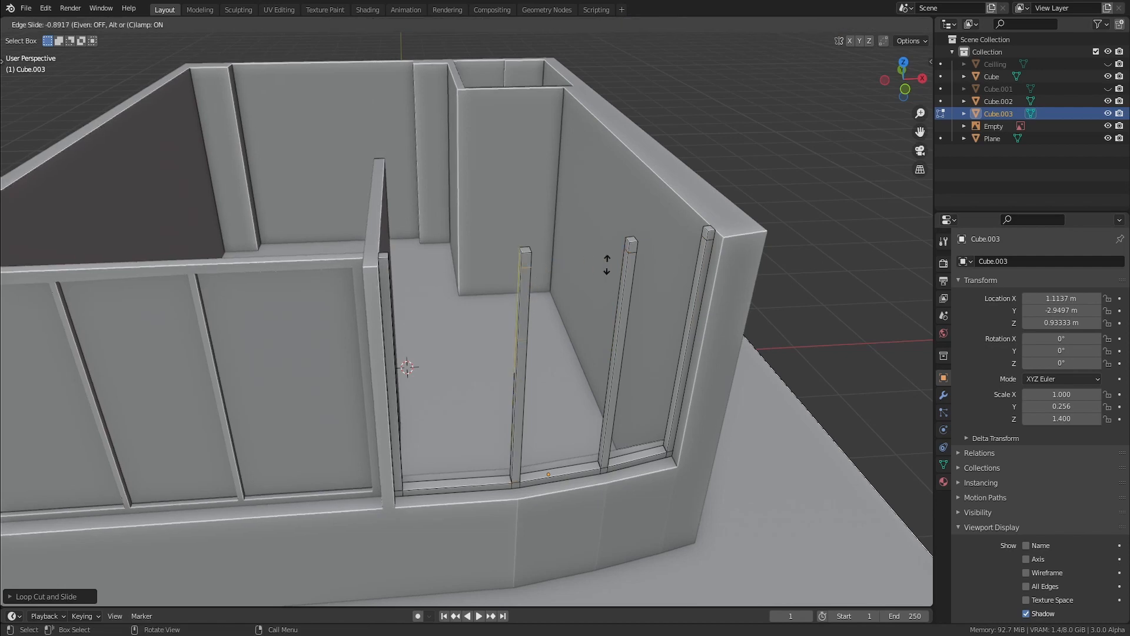
pyautogui.click(633, 250)
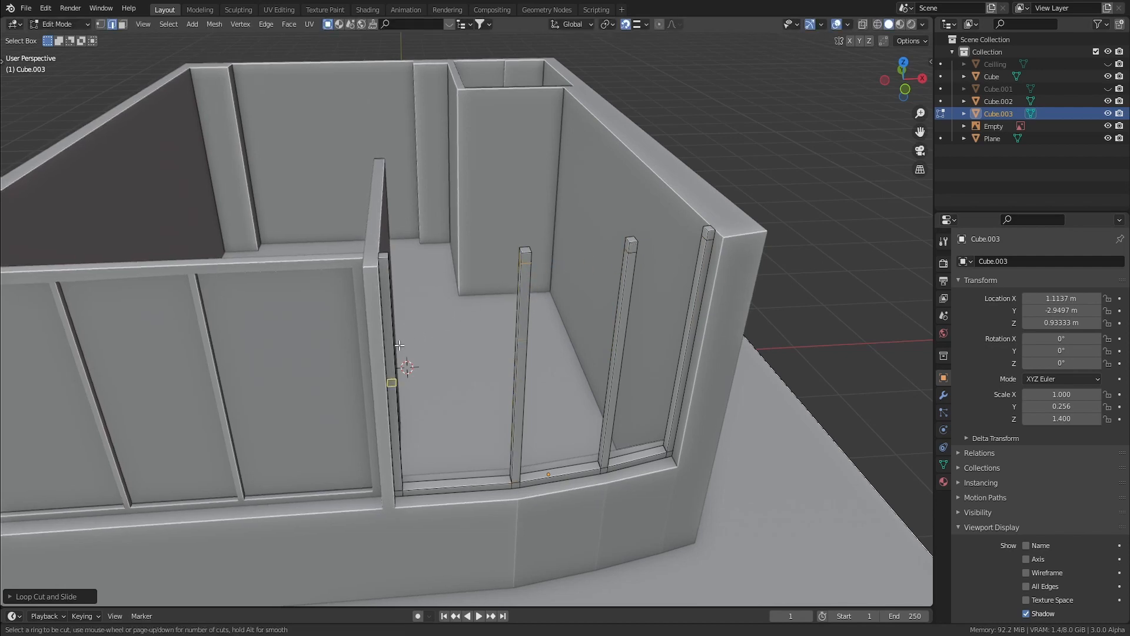
pyautogui.hotkey('ctrl', 'r')
pyautogui.click(390, 277)
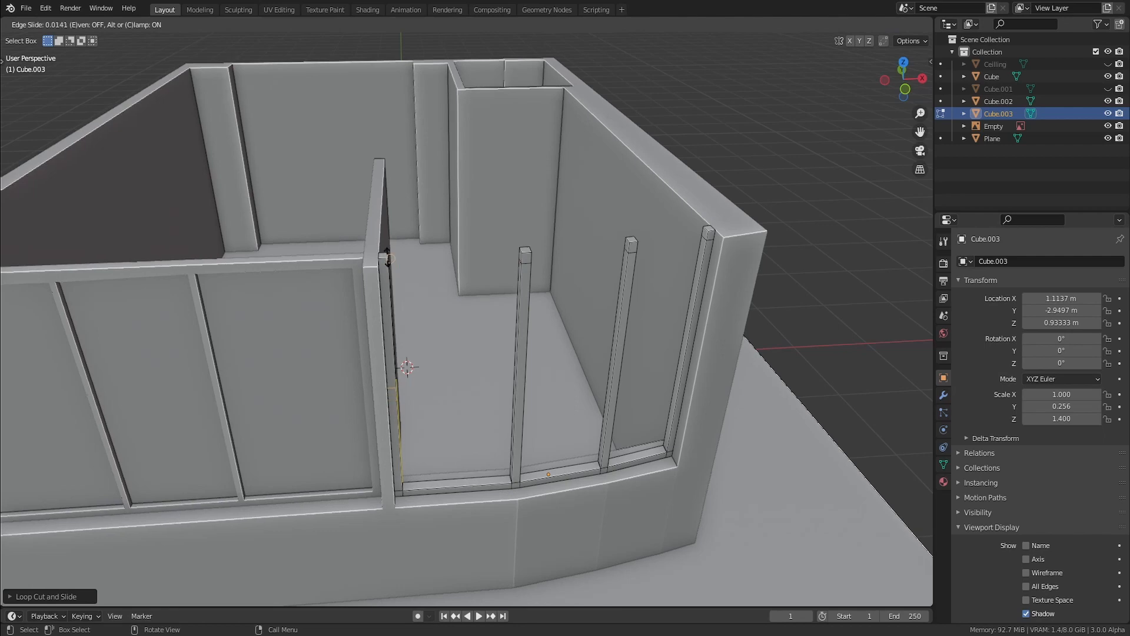
pyautogui.click(526, 259)
# Bridge the facing top faces of the post by the partition wall and its neighbour with LoopTools.
pyautogui.moveTo(525, 259); pyautogui.dragTo(397, 347, button='middle')
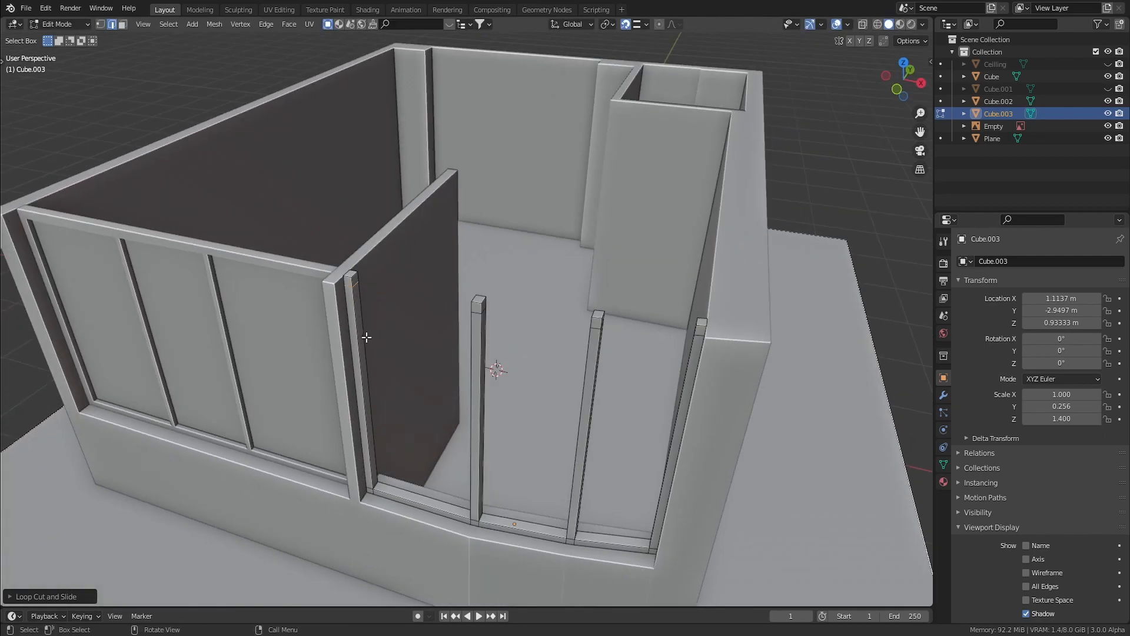
pyautogui.press('3')
pyautogui.moveTo(366, 306); pyautogui.dragTo(512, 322, button='middle')
pyautogui.keyDown('shift'); pyautogui.click(540, 274); pyautogui.keyUp('shift')
pyautogui.rightClick(539, 274)
pyautogui.moveTo(539, 274)
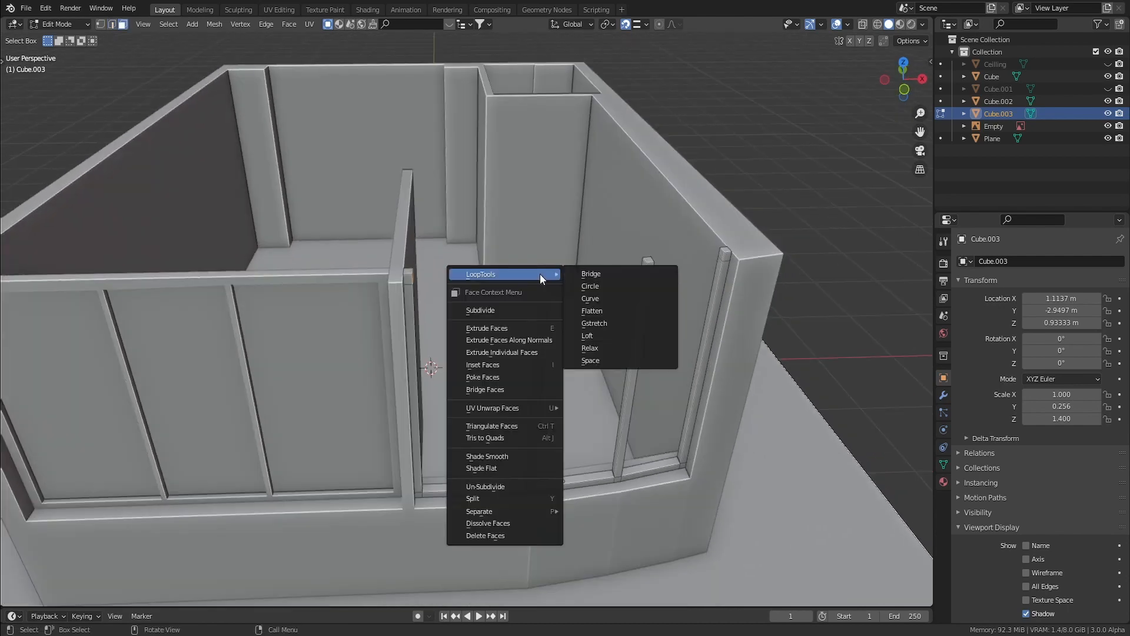
pyautogui.click(578, 273)
# Bridge the facing top faces of the remaining posts with LoopTools to complete the top bar up to the outer wall.
pyautogui.moveTo(544, 280); pyautogui.dragTo(644, 214, button='middle')
pyautogui.hotkey('alt', 'a')
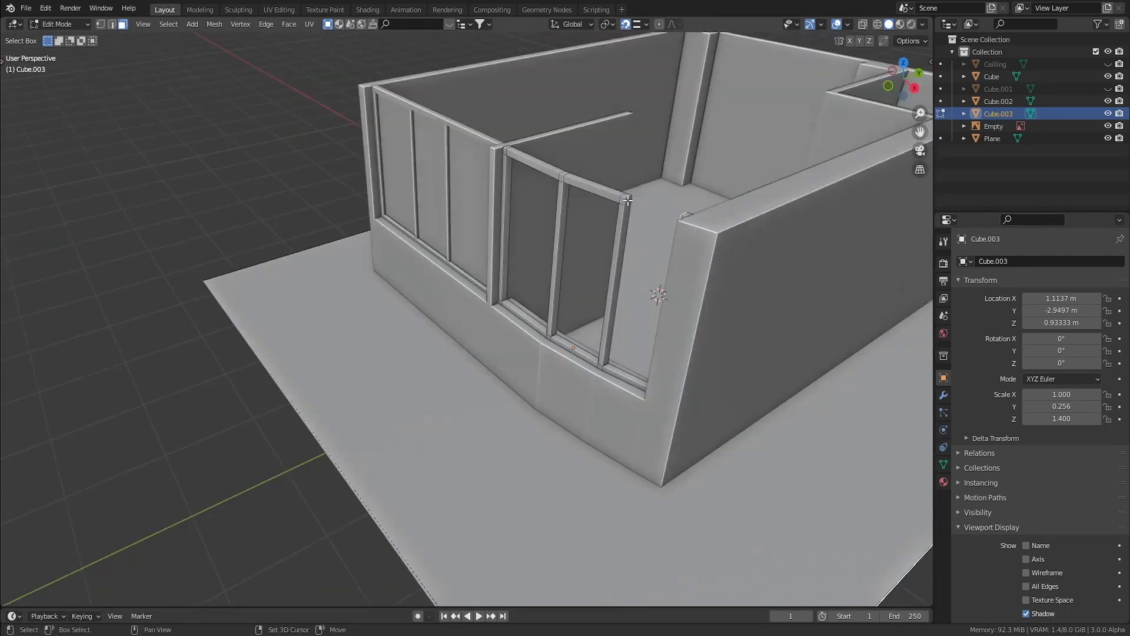
pyautogui.keyDown('shift'); pyautogui.click(628, 201); pyautogui.keyUp('shift')
pyautogui.rightClick(632, 202)
pyautogui.moveTo(632, 203)
pyautogui.click(738, 201)
# Cut a centred edge loop around the inside of the window opening next to the outer side wall.
pyautogui.moveTo(739, 203); pyautogui.dragTo(597, 420, button='middle')
pyautogui.hotkey('ctrl', 'r')
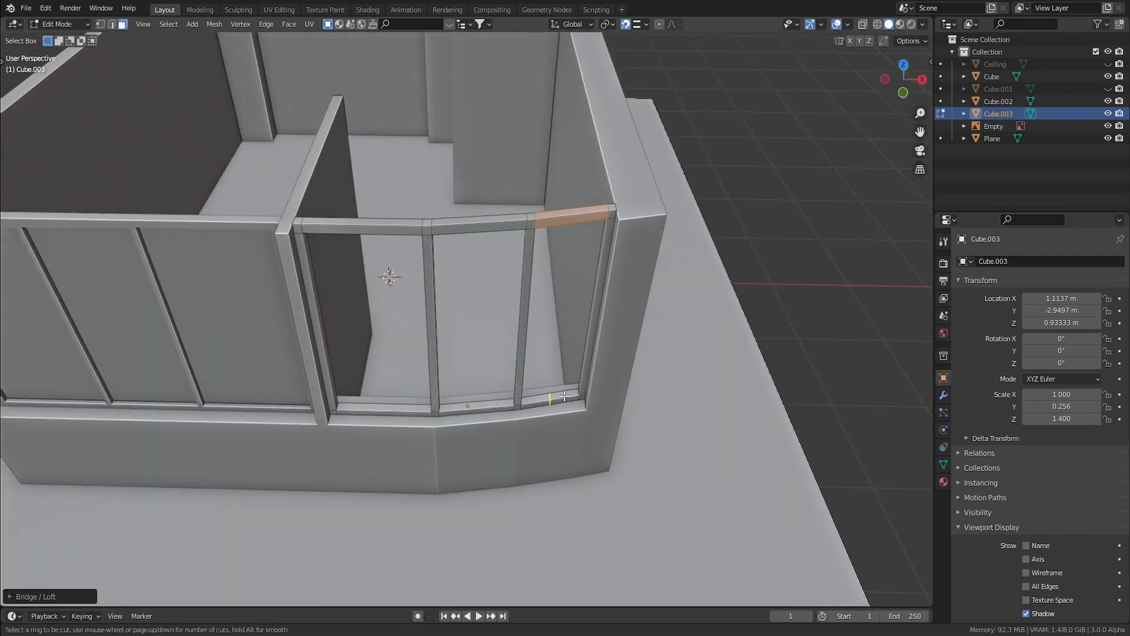
pyautogui.click(580, 391)
pyautogui.rightClick(577, 392)
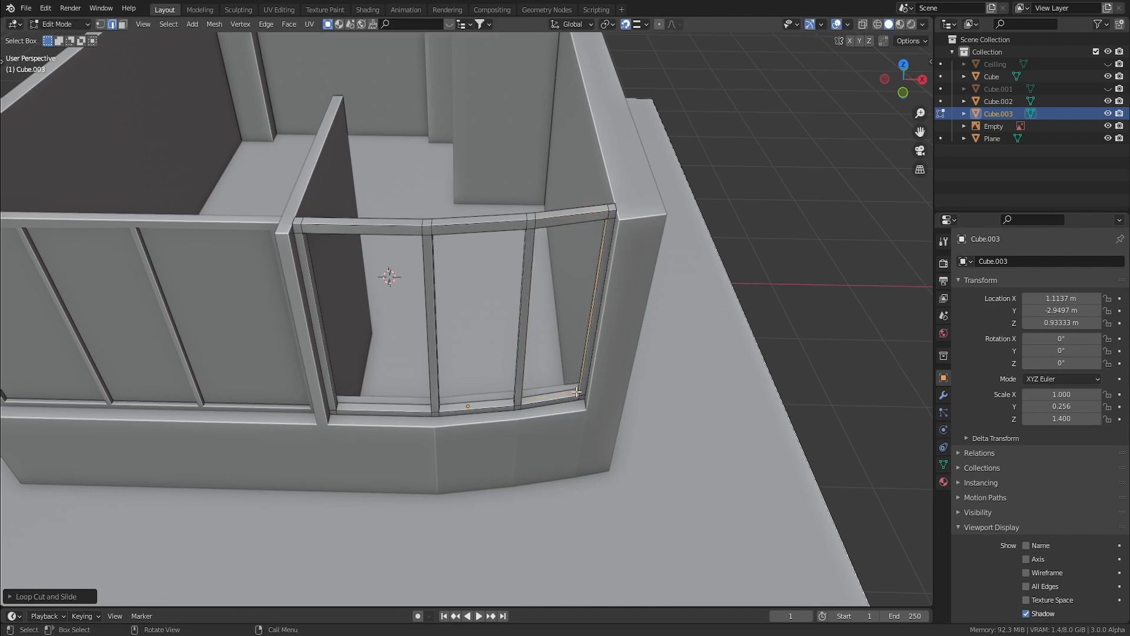
pyautogui.moveTo(574, 393); pyautogui.dragTo(585, 397, button='middle')
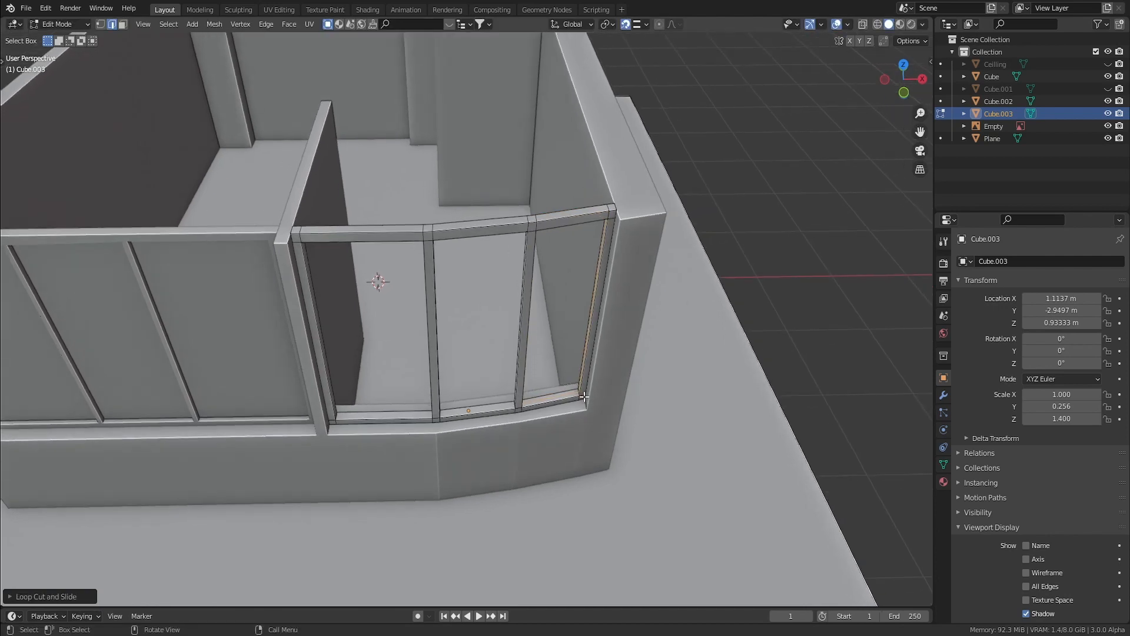
# Cut a centred edge loop around the inside of the middle window opening and fill it with a pane face.
pyautogui.hotkey('ctrl', 'r')
pyautogui.click(507, 405)
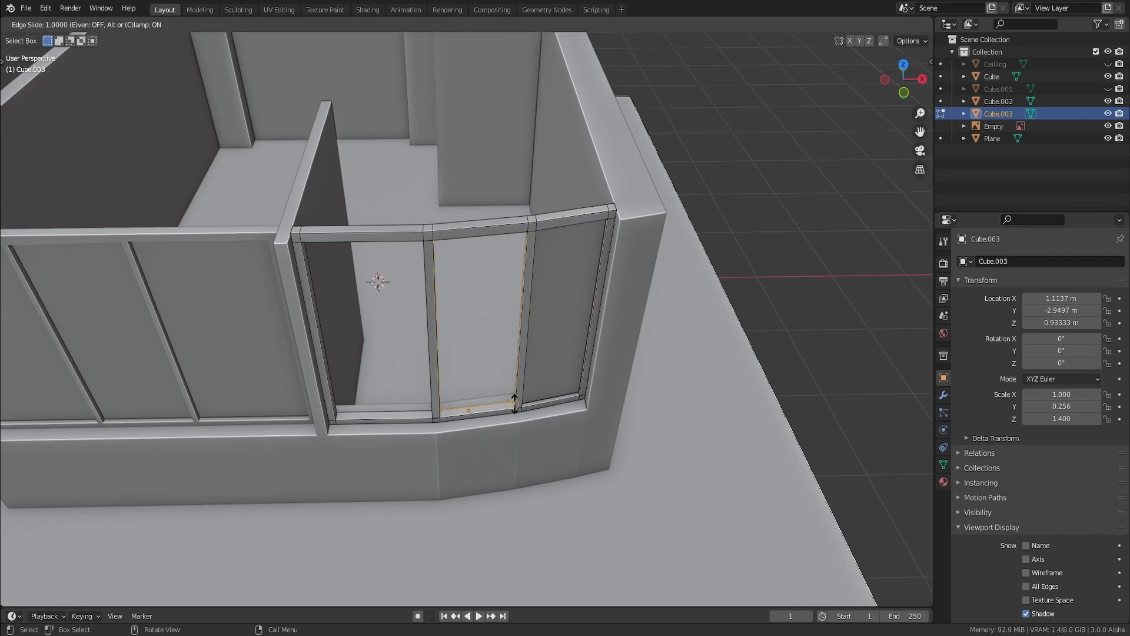
pyautogui.rightClick(515, 403)
pyautogui.press('f')
pyautogui.moveTo(372, 413); pyautogui.dragTo(423, 414, button='middle')
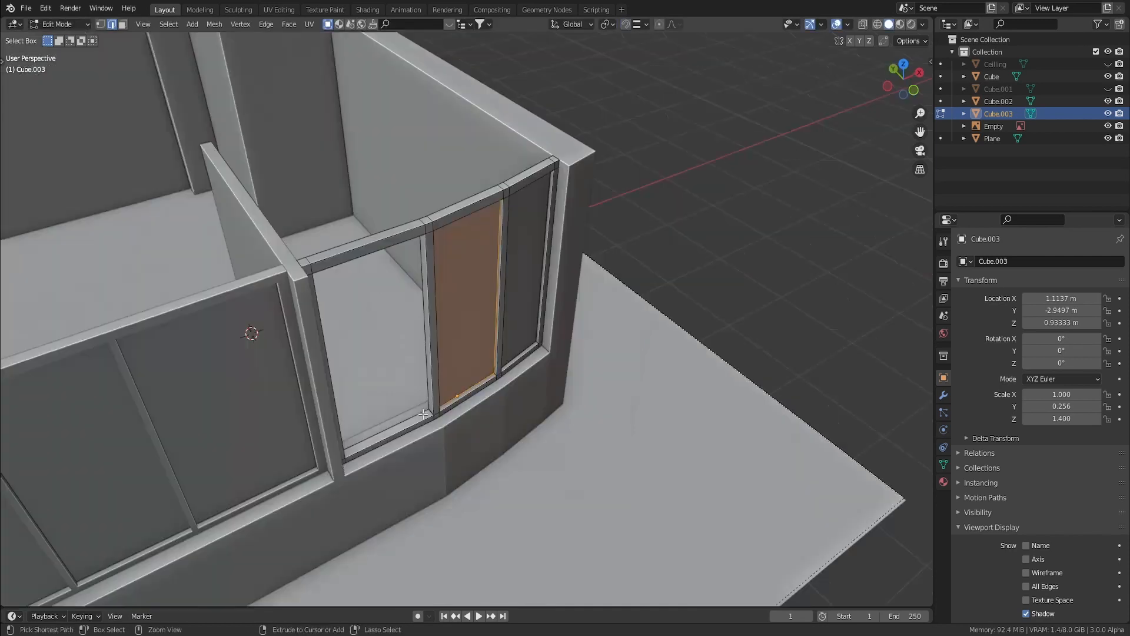
# Cut a centred edge loop inside the window opening beside the partition wall, fill it with a pane and leave Edit Mode.
pyautogui.hotkey('ctrl', 'r')
pyautogui.click(428, 413)
pyautogui.rightClick(431, 411)
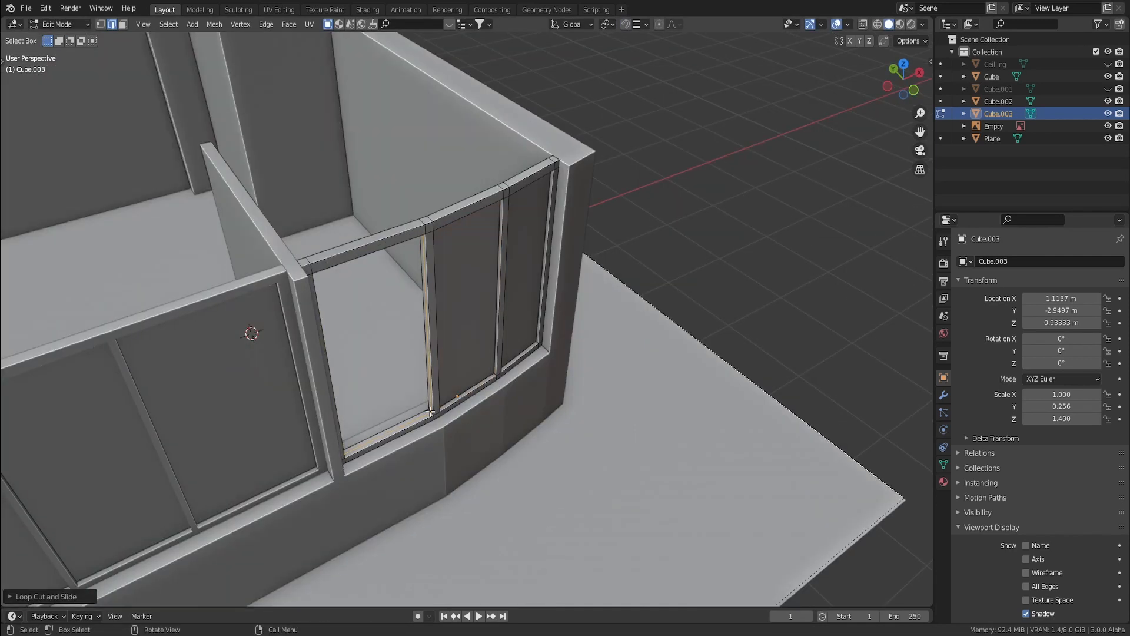
pyautogui.press('f')
pyautogui.press('Tab')
# Edit the apartment walls object and dissolve the low horizontal edge loop running around the room-side walls.
pyautogui.moveTo(436, 412); pyautogui.dragTo(557, 400, button='middle')
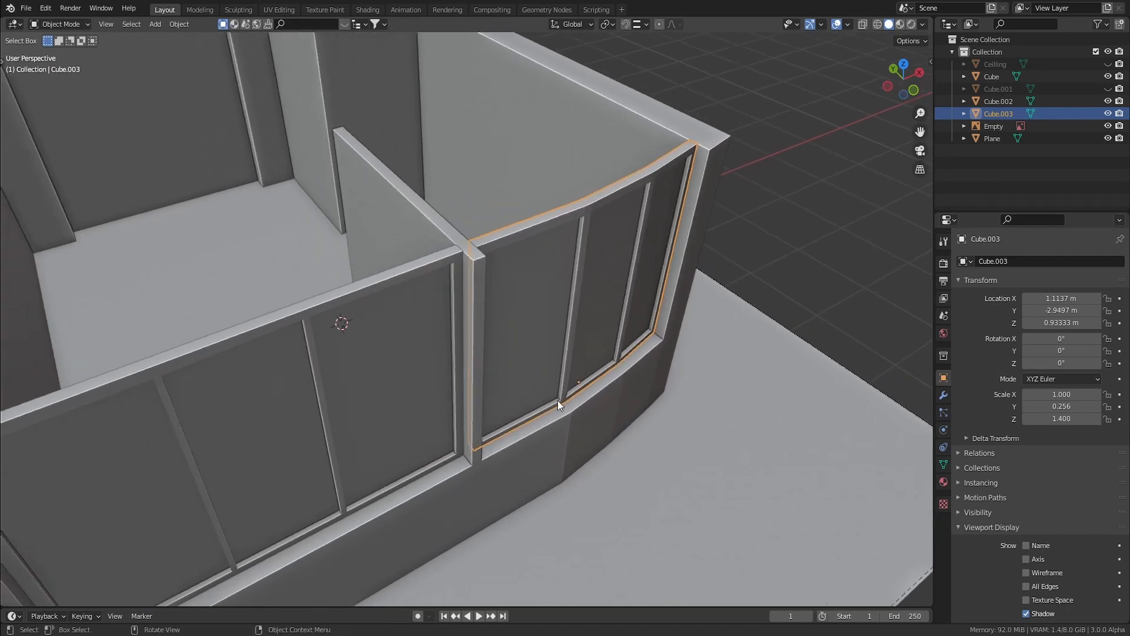
pyautogui.scroll(-5, 556, 400)
pyautogui.moveTo(570, 320); pyautogui.dragTo(591, 368, button='middle')
pyautogui.scroll(4, 591, 369)
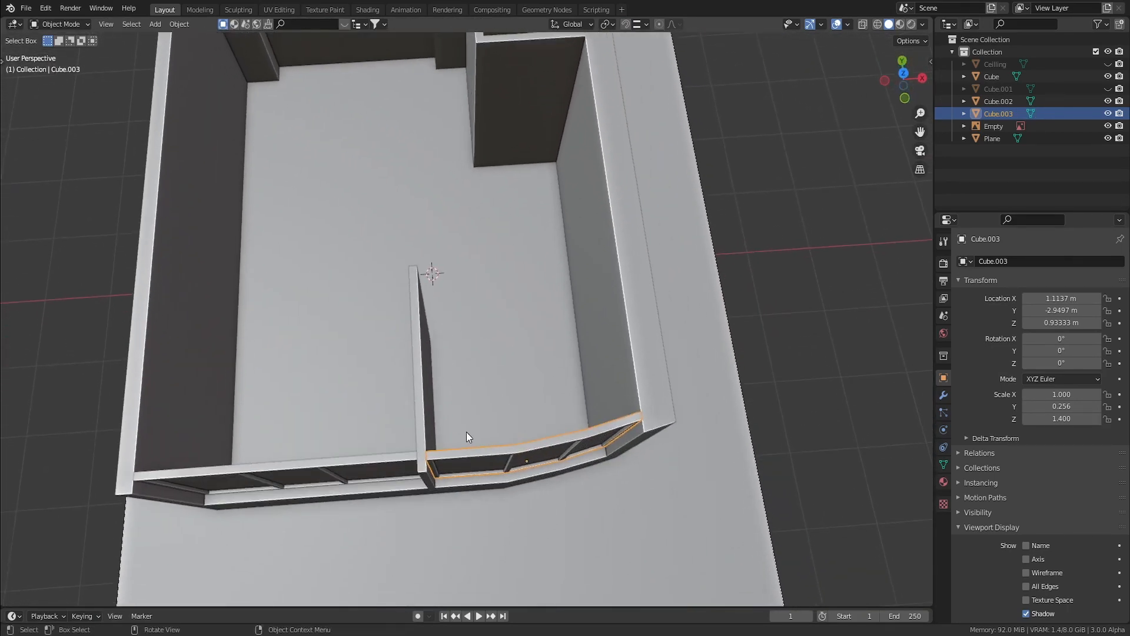
pyautogui.moveTo(466, 432); pyautogui.dragTo(532, 432, button='middle')
pyautogui.press('KP_7')
pyautogui.scroll(3, 508, 441)
pyautogui.click(489, 337)
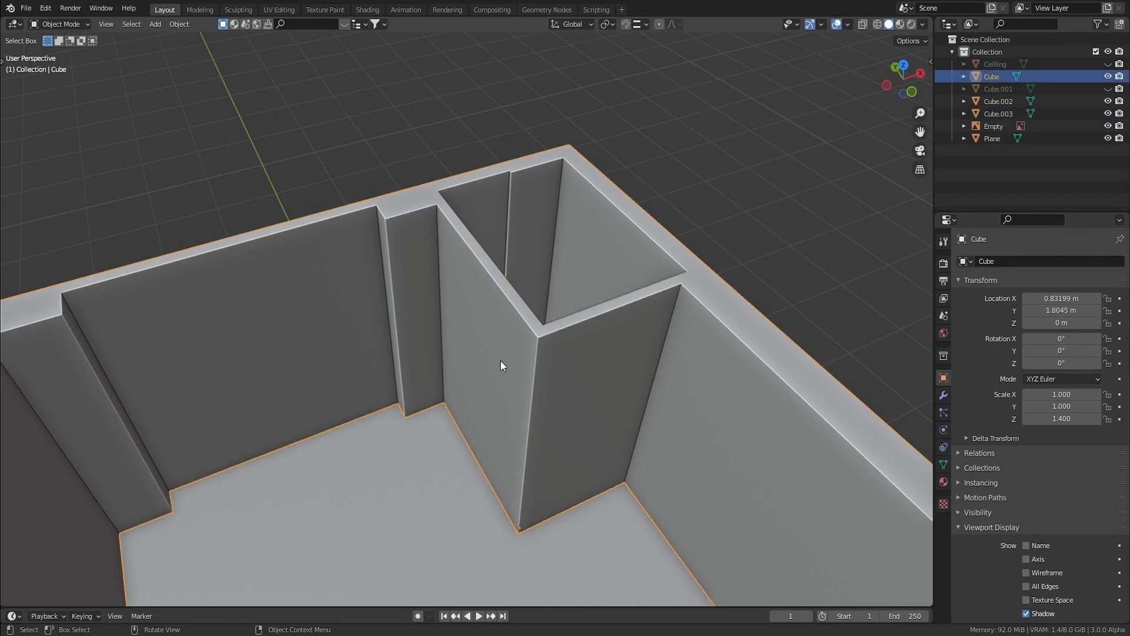
pyautogui.press('Tab')
pyautogui.moveTo(504, 379); pyautogui.dragTo(523, 453, button='middle')
pyautogui.click(494, 437)
pyautogui.keyDown('alt'); pyautogui.click(493, 437); pyautogui.keyUp('alt')
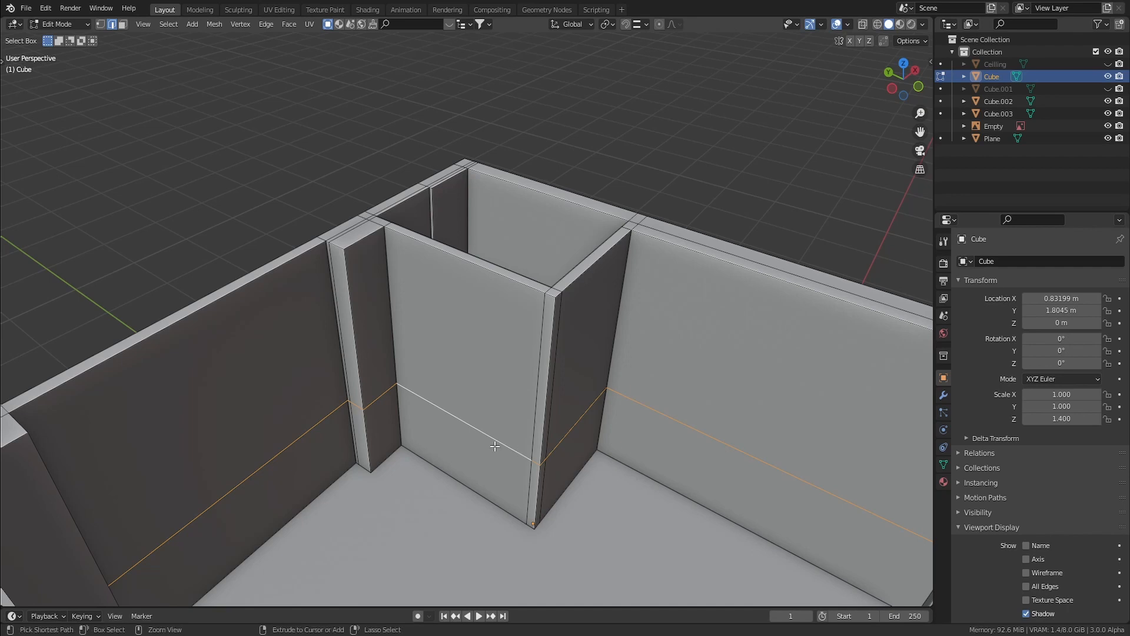
pyautogui.hotkey('ctrl', 'x')
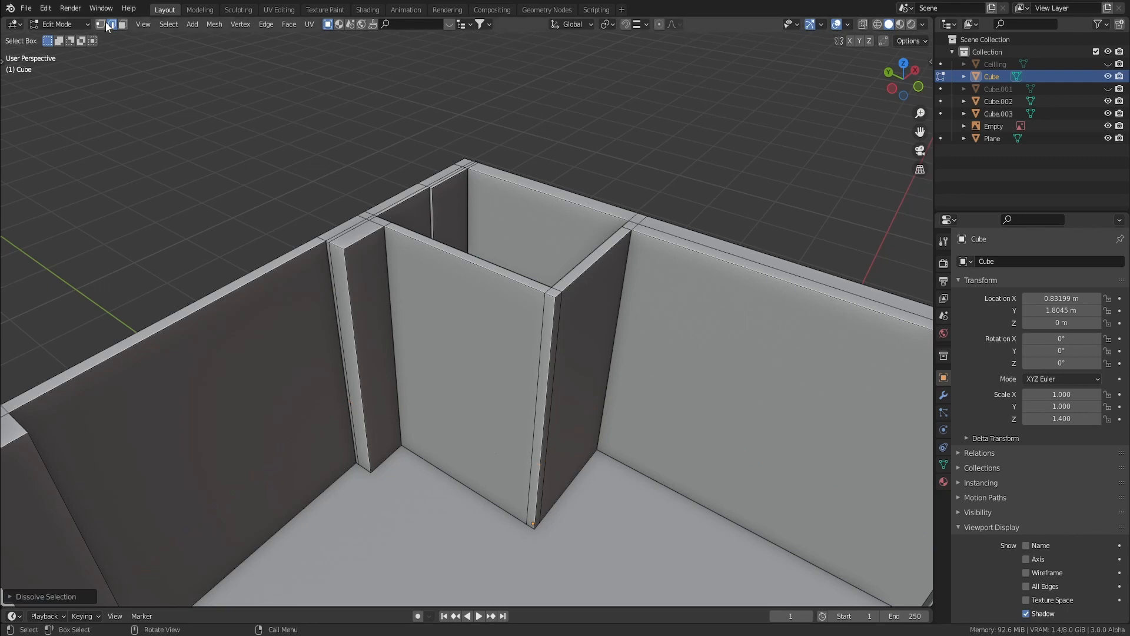
# Cut two vertical edge loops through the bathroom wall, aligned with both sides of its door on the floor plan.
pyautogui.scroll(2, 518, 406)
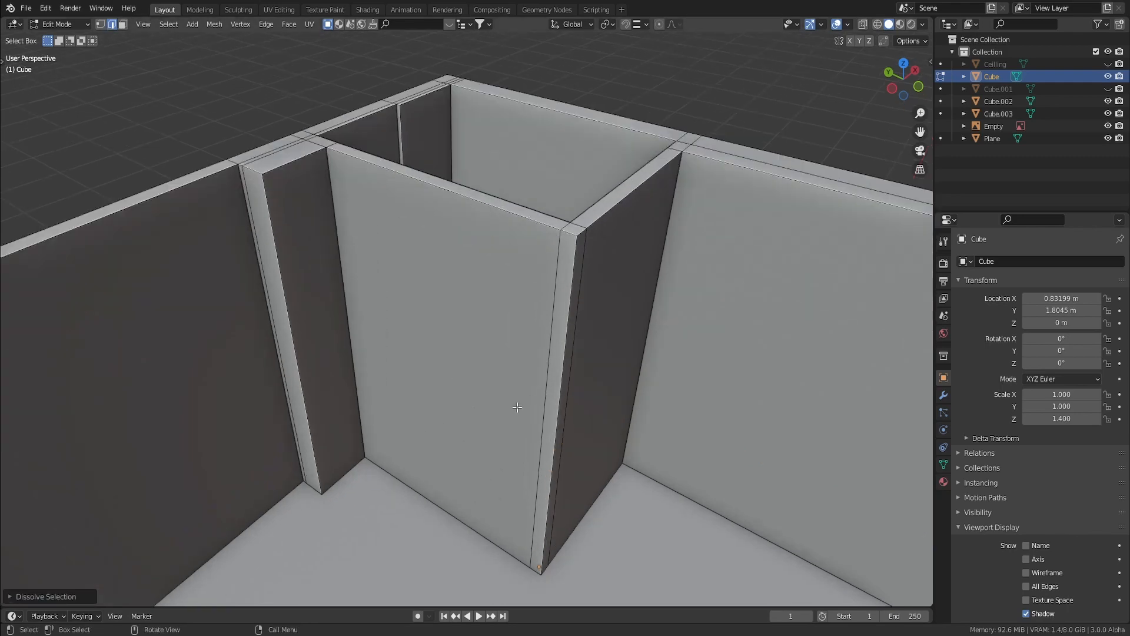
pyautogui.keyDown('shift'); pyautogui.moveTo(516, 406); pyautogui.dragTo(519, 410, button='middle'); pyautogui.keyUp('shift')
pyautogui.press('KP_7')
pyautogui.hotkey('alt', 'z')
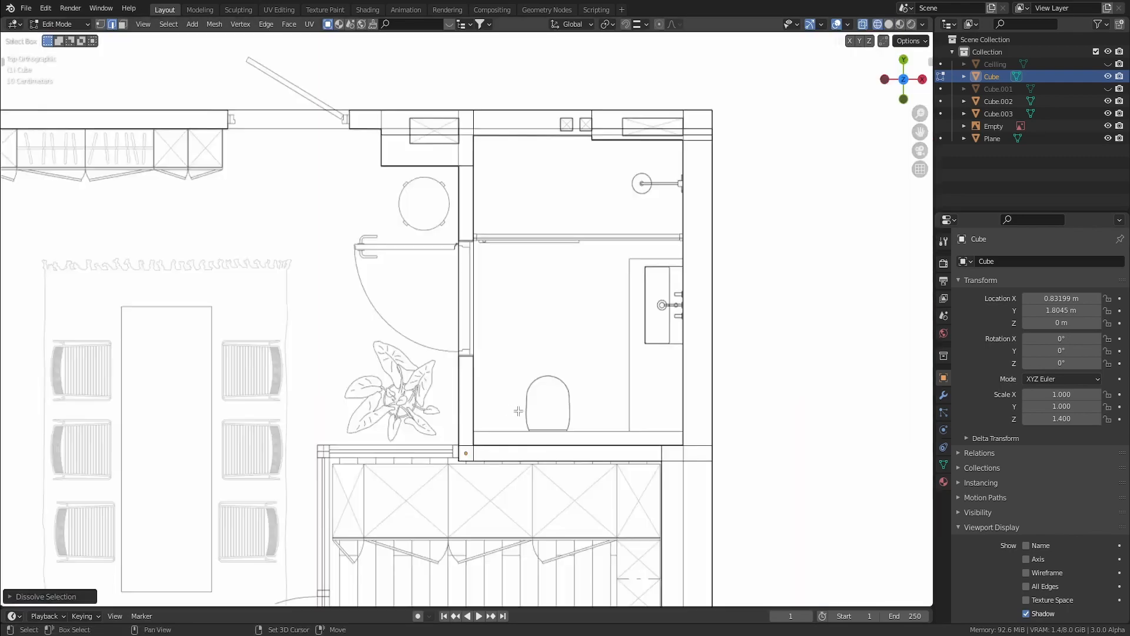
pyautogui.keyDown('shift'); pyautogui.scroll(3, 502, 348); pyautogui.keyUp('shift')
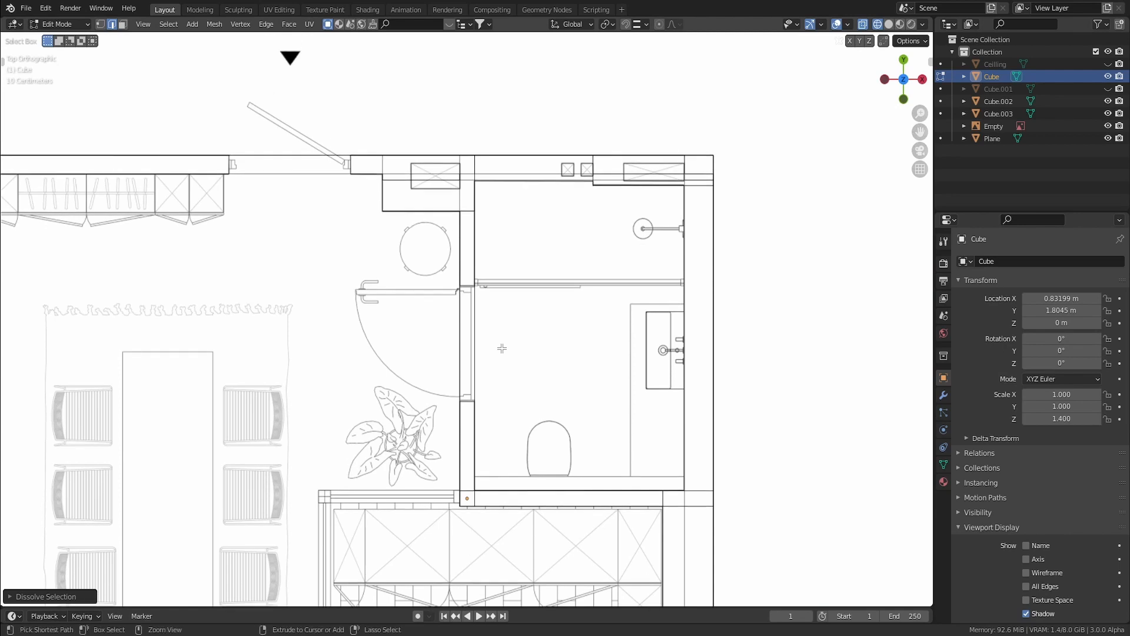
pyautogui.keyDown('alt'); pyautogui.click(474, 385); pyautogui.keyUp('alt')
pyautogui.press('g')
pyautogui.press('g')
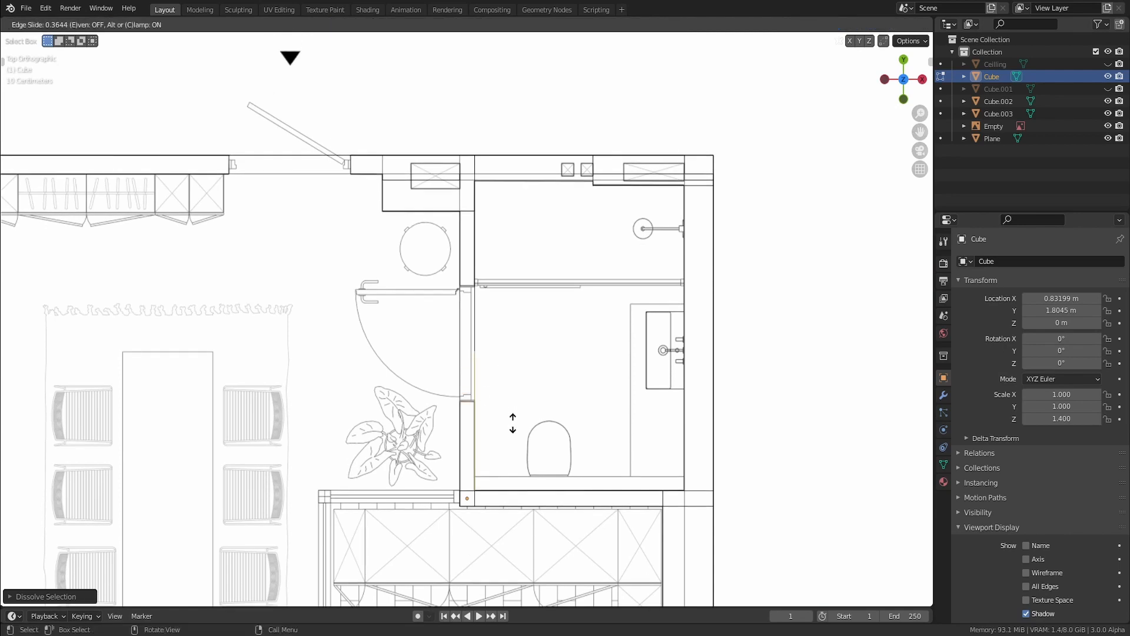
pyautogui.click(512, 419)
pyautogui.press('g')
pyautogui.press('g')
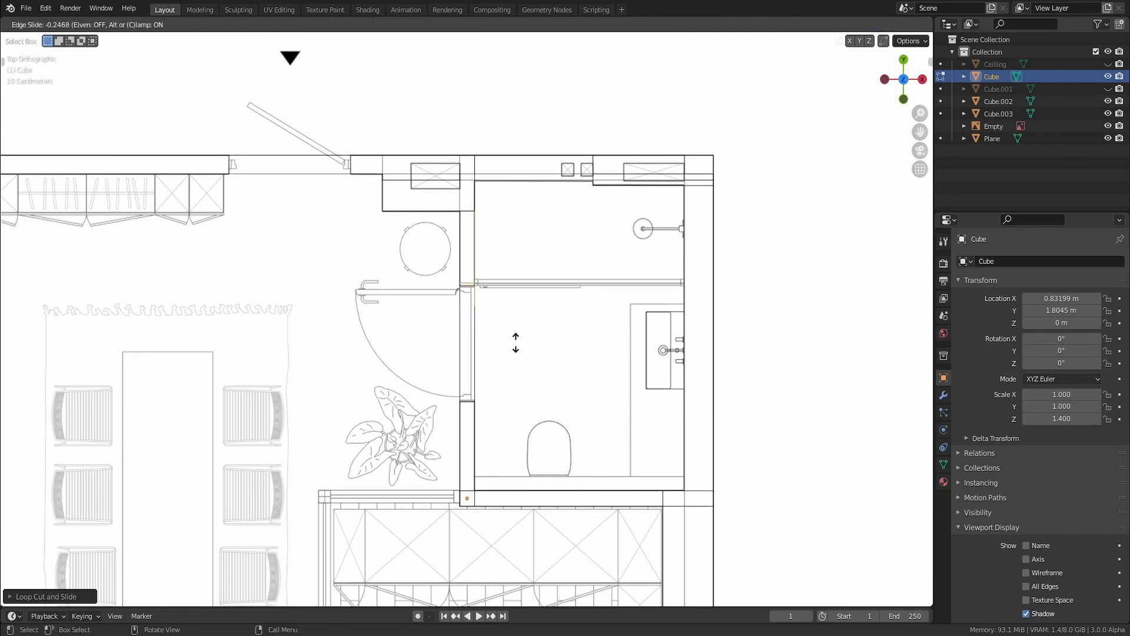
pyautogui.click(517, 345)
# Cut two vertical edge loops through the outer wall, aligned with both sides of the entrance door on the floor plan.
pyautogui.moveTo(470, 394); pyautogui.dragTo(495, 373, button='middle')
pyautogui.press('KP_7')
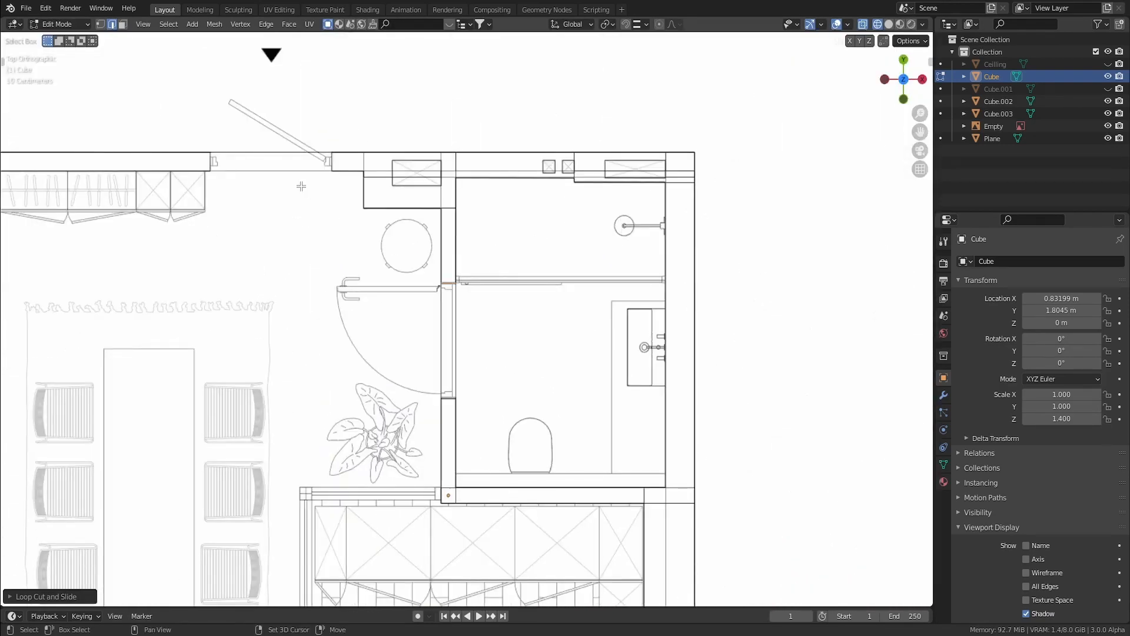
pyautogui.keyDown('shift'); pyautogui.moveTo(300, 186); pyautogui.dragTo(391, 254, button='middle'); pyautogui.keyUp('shift')
pyautogui.hotkey('ctrl', 'r')
pyautogui.click(395, 253)
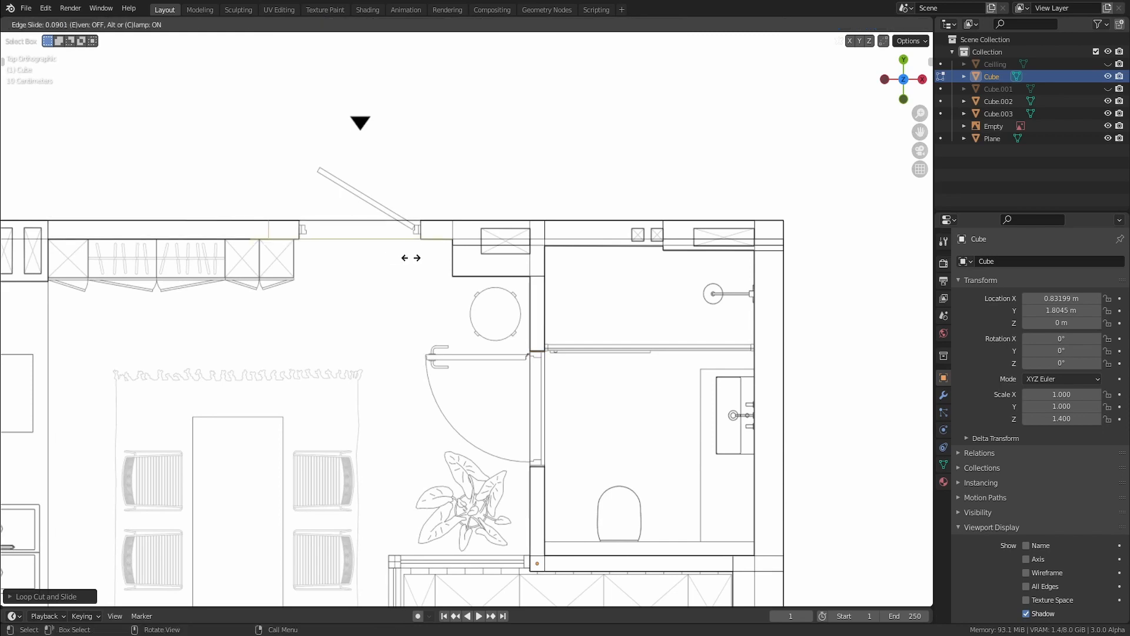
pyautogui.click(442, 260)
pyautogui.hotkey('ctrl', 'r')
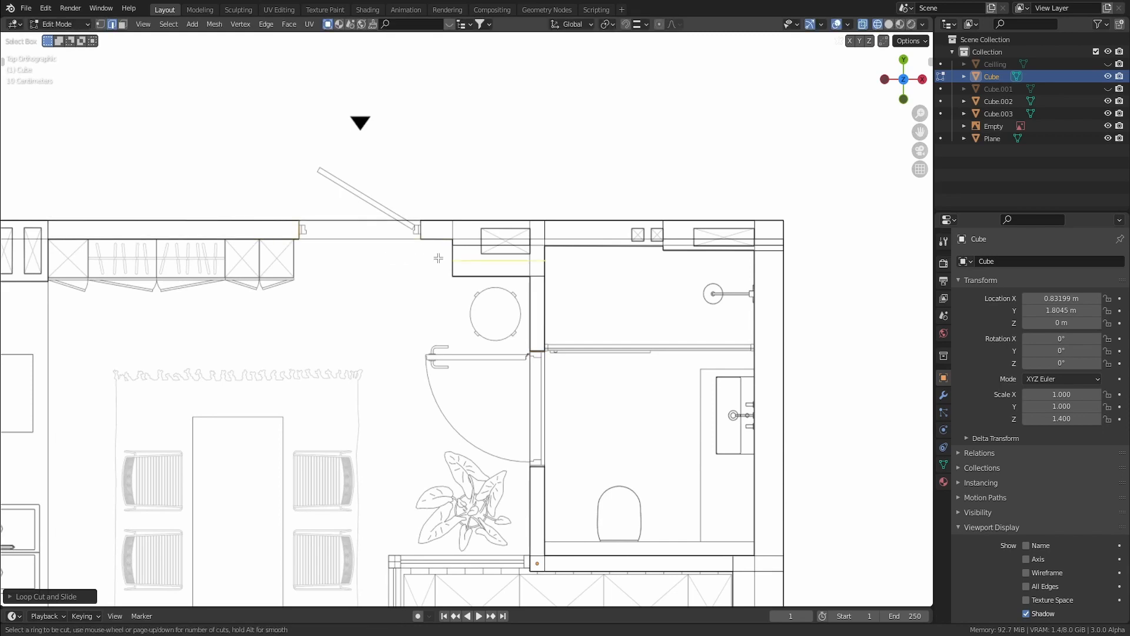
pyautogui.click(441, 247)
pyautogui.click(445, 244)
# Return to solid shading and cut a horizontal edge loop at door-top height around the room-side walls.
pyautogui.hotkey('shift', 'z')
pyautogui.moveTo(457, 403); pyautogui.dragTo(508, 347, button='middle')
pyautogui.hotkey('ctrl', 'r')
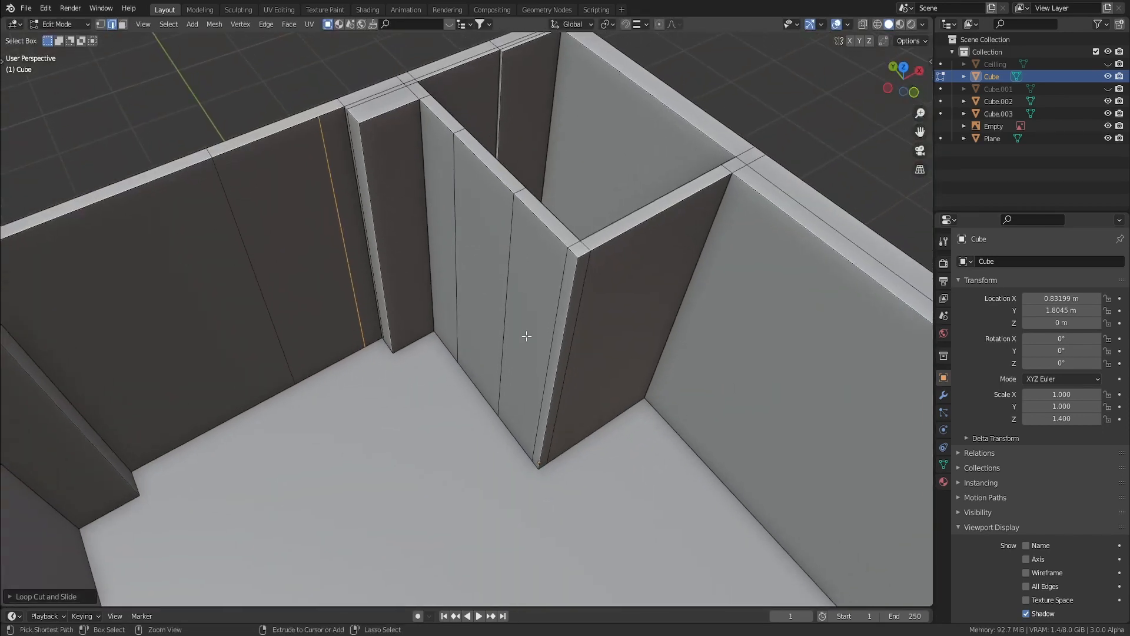
pyautogui.click(550, 348)
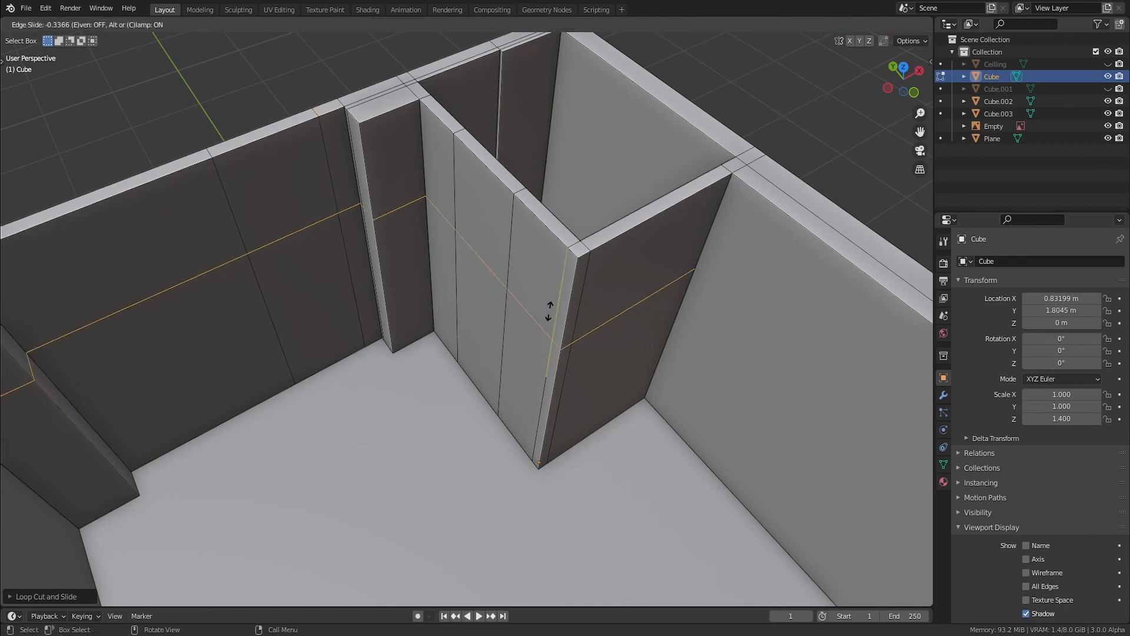
pyautogui.click(522, 261)
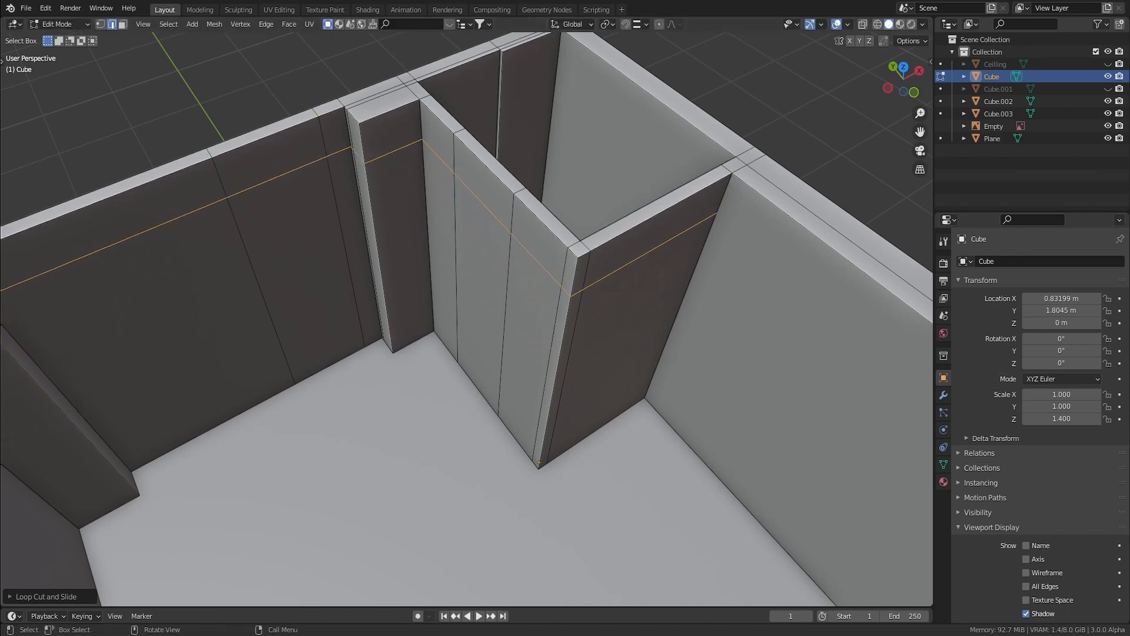
# Cut a horizontal edge loop around the inside of the bathroom walls, level with the door-top loop on the room side.
pyautogui.moveTo(555, 308); pyautogui.dragTo(512, 336, button='middle')
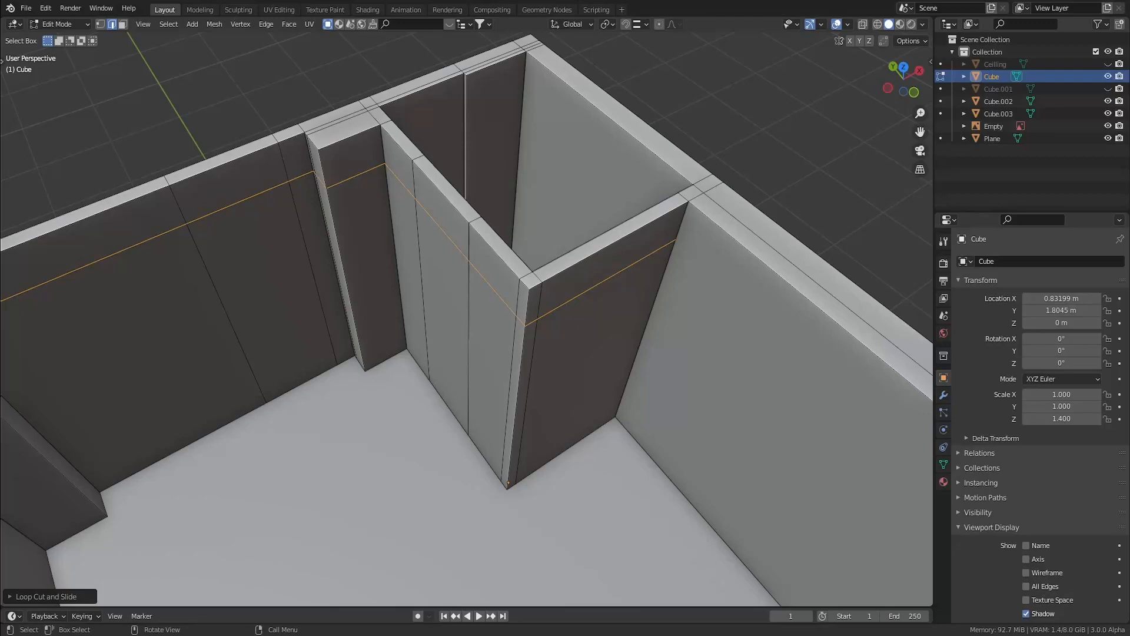
pyautogui.keyDown('shift'); pyautogui.moveTo(535, 341); pyautogui.dragTo(338, 417, button='middle'); pyautogui.keyUp('shift')
pyautogui.keyDown('shift'); pyautogui.moveTo(333, 257); pyautogui.dragTo(396, 292, button='middle'); pyautogui.keyUp('shift')
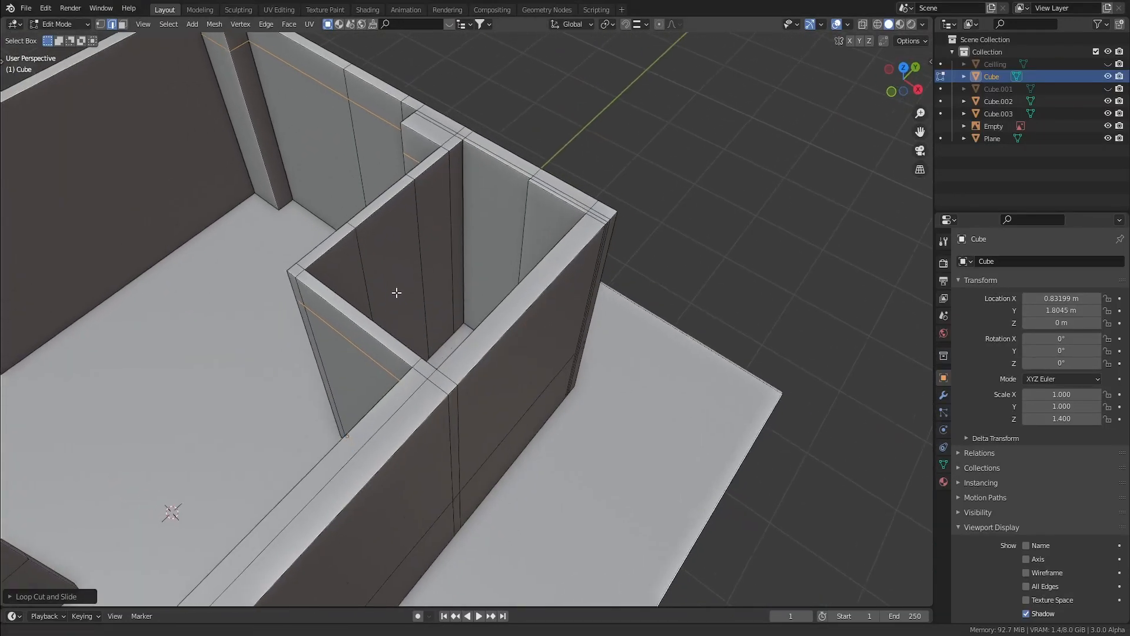
pyautogui.hotkey('ctrl', 'r')
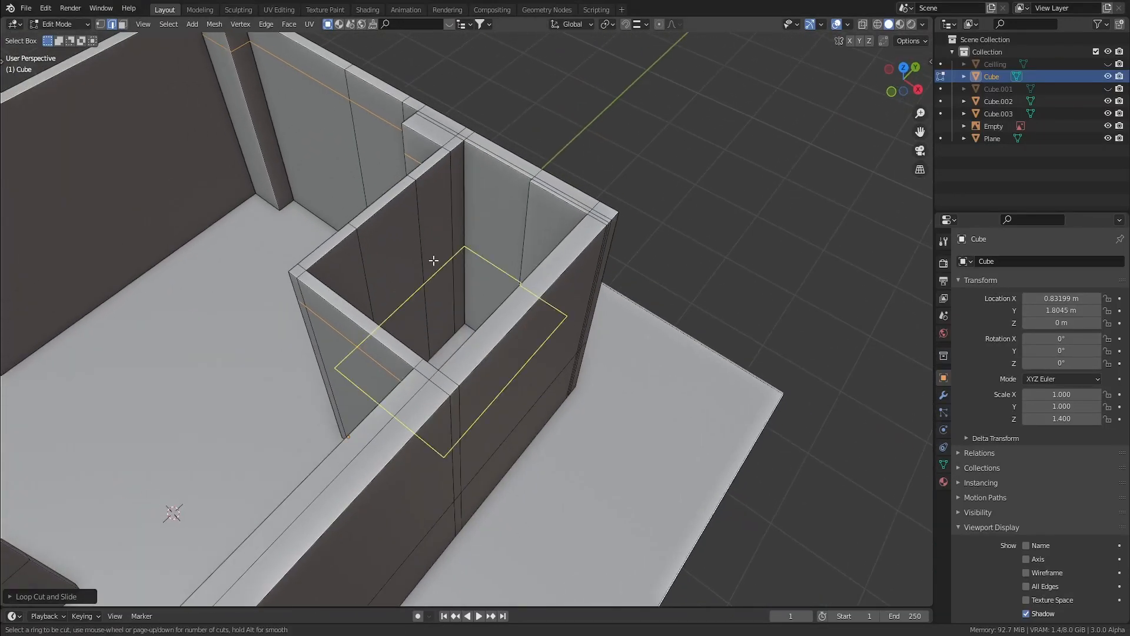
pyautogui.click(436, 254)
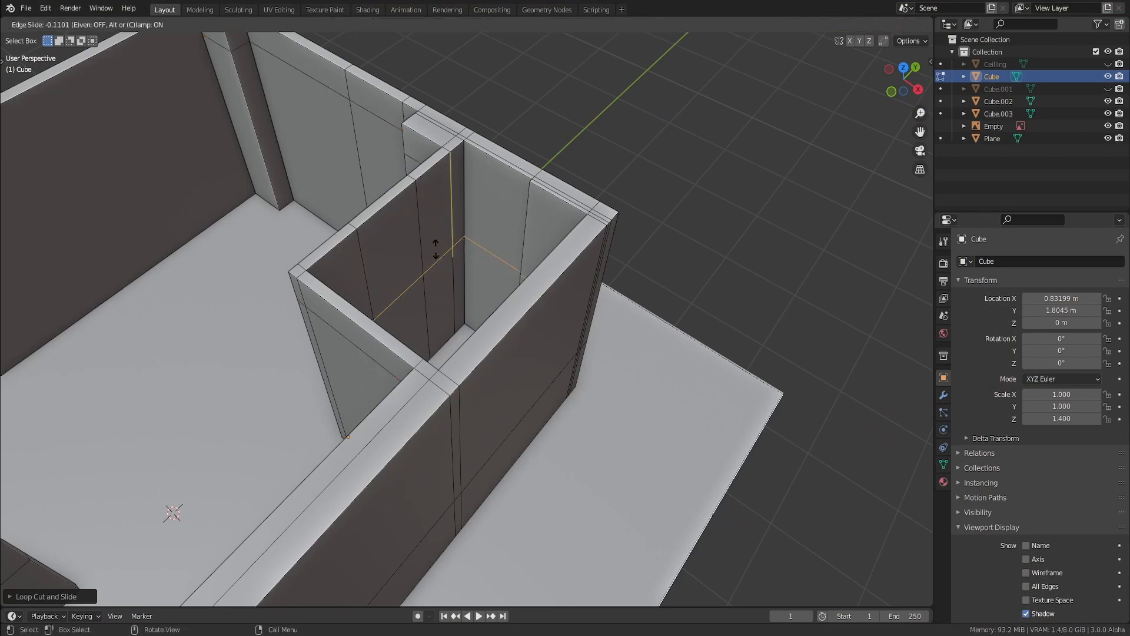
pyautogui.click(379, 118)
# Select the door-shaped faces on both sides of the bathroom wall and bridge them with LoopTools to open the doorway.
pyautogui.moveTo(351, 196); pyautogui.dragTo(428, 342, button='middle')
pyautogui.press('3')
pyautogui.click(385, 357)
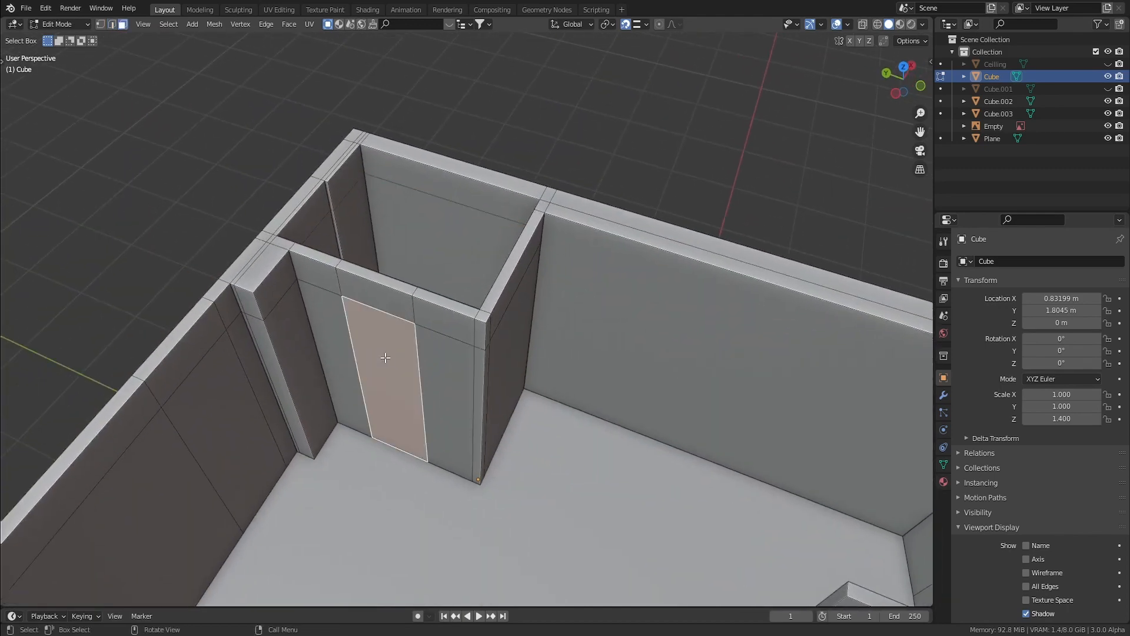
pyautogui.moveTo(398, 361); pyautogui.dragTo(501, 384, button='middle')
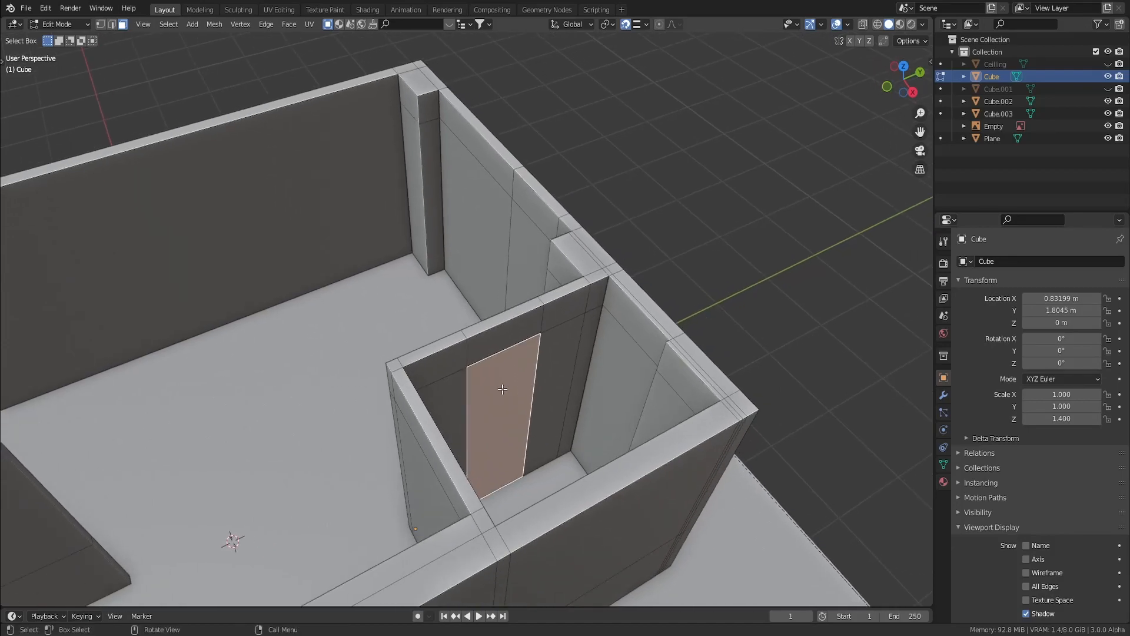
pyautogui.scroll(4, 504, 394)
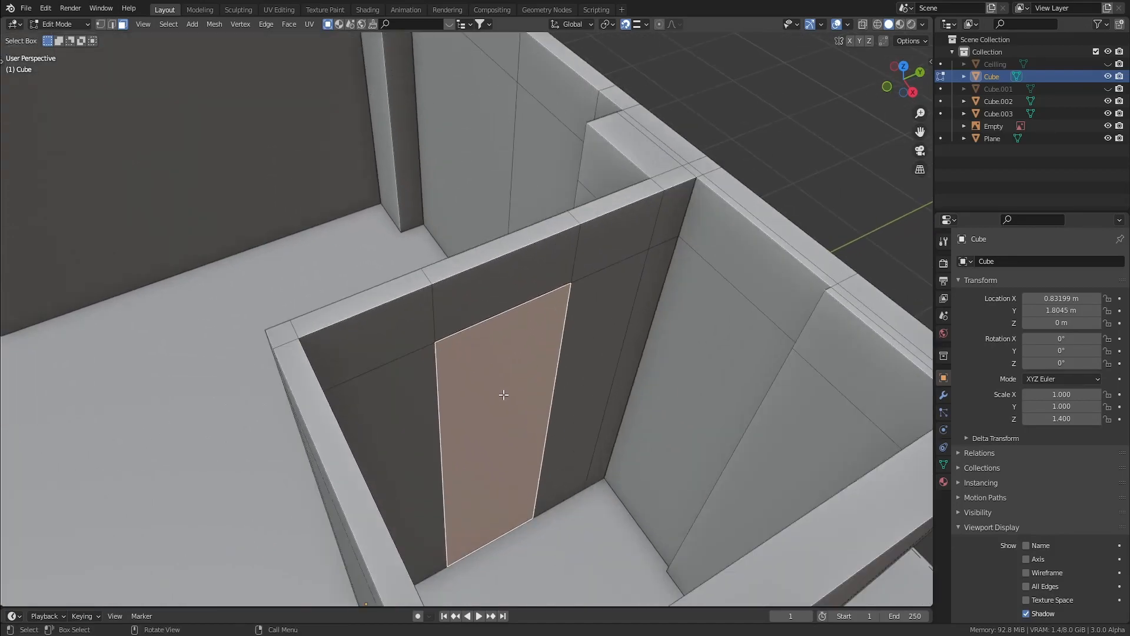
pyautogui.moveTo(508, 395); pyautogui.dragTo(532, 392, button='middle')
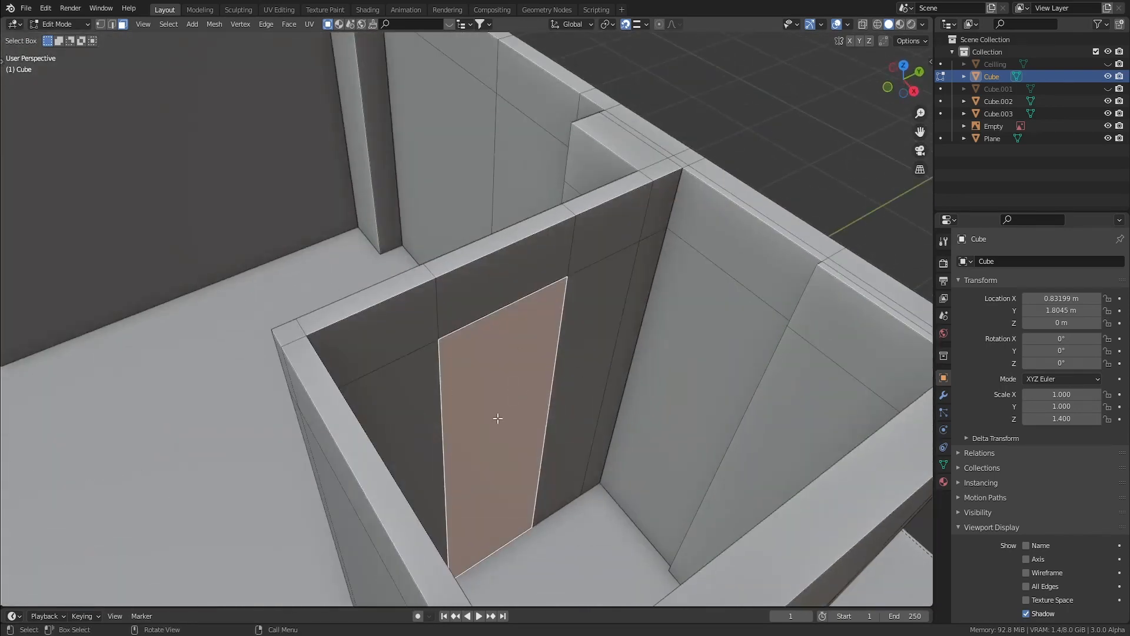
pyautogui.moveTo(438, 365); pyautogui.dragTo(542, 370, button='middle')
pyautogui.moveTo(517, 298); pyautogui.dragTo(450, 300, button='middle')
pyautogui.keyDown('shift'); pyautogui.click(561, 309); pyautogui.keyUp('shift')
pyautogui.moveTo(560, 308); pyautogui.dragTo(528, 352, button='middle')
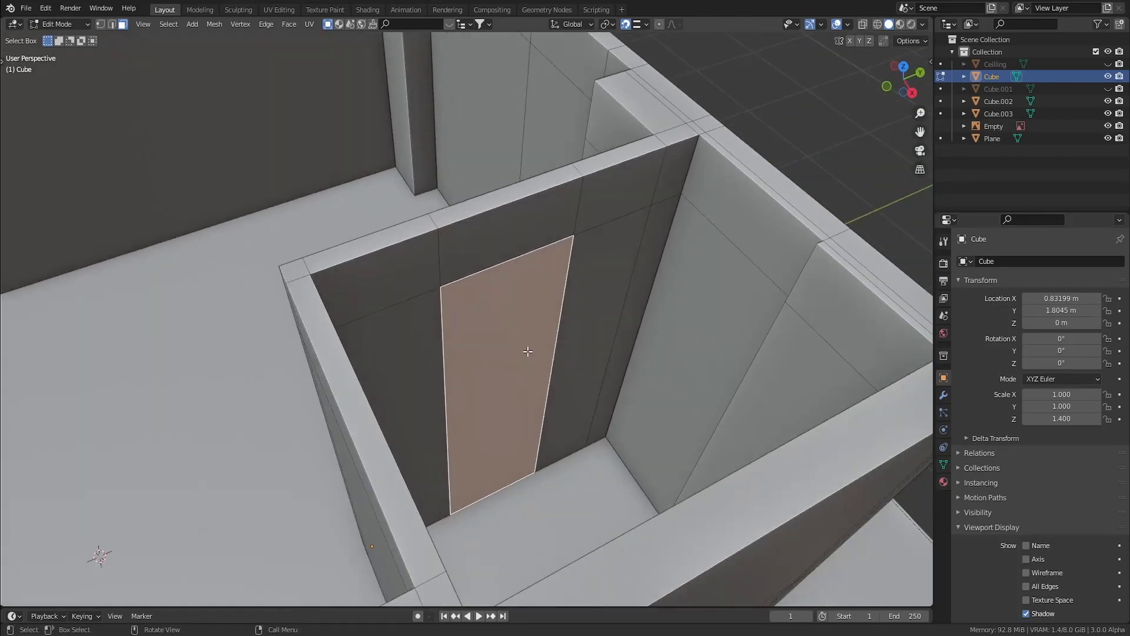
pyautogui.rightClick(493, 326)
pyautogui.moveTo(493, 325)
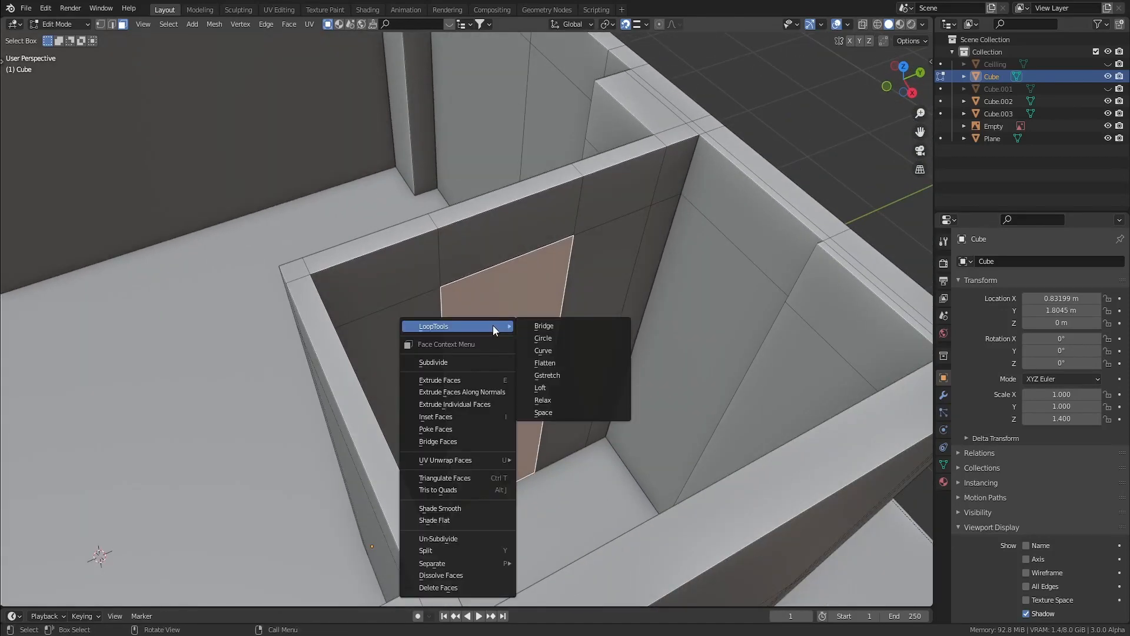
pyautogui.click(552, 323)
# Separate the threshold face at the bottom of the bathroom doorway into its own object and leave Edit Mode.
pyautogui.click(509, 477)
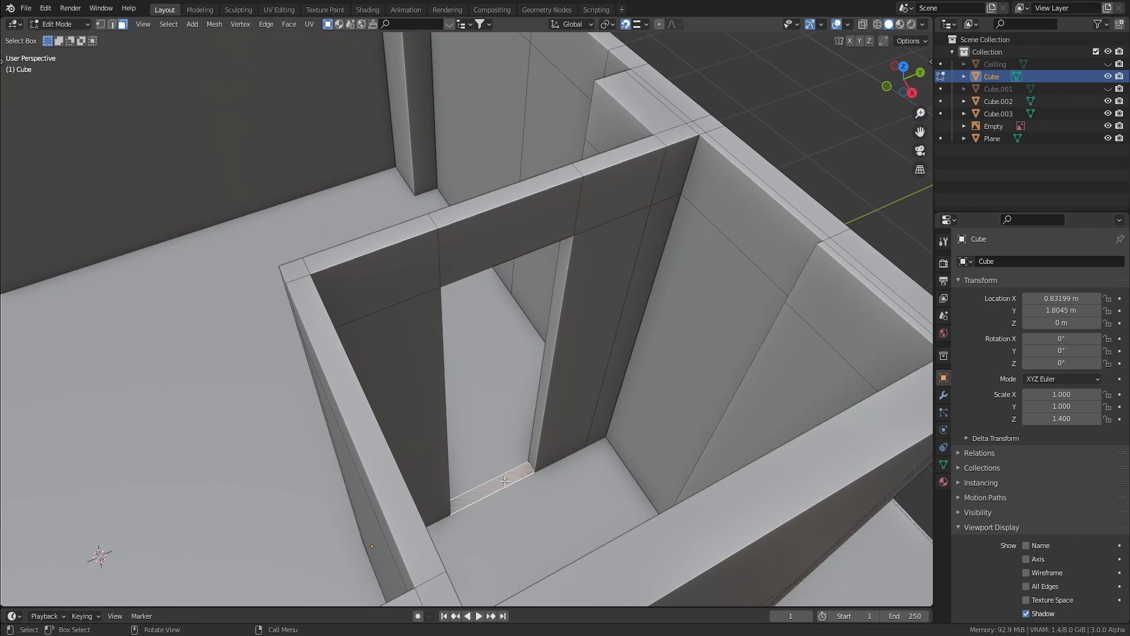
pyautogui.press('p')
pyautogui.click(504, 481)
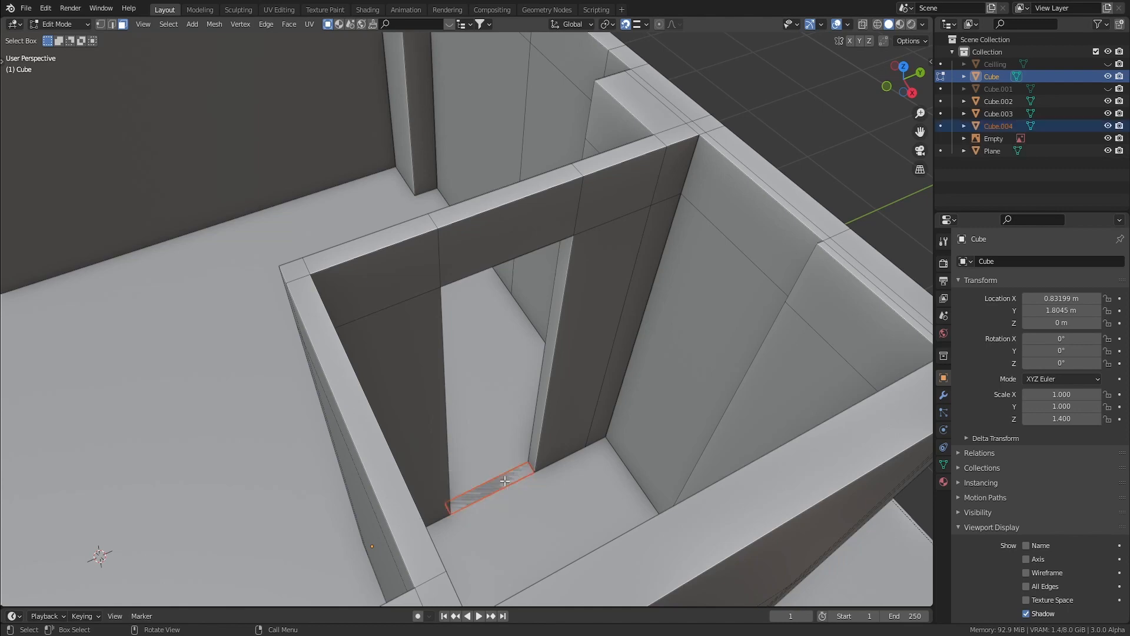
pyautogui.press('Tab')
# Set the separated threshold object's origin to its geometry and open the object for mesh editing.
pyautogui.click(500, 483)
pyautogui.scroll(-2, 500, 481)
pyautogui.moveTo(499, 482); pyautogui.dragTo(635, 478, button='middle')
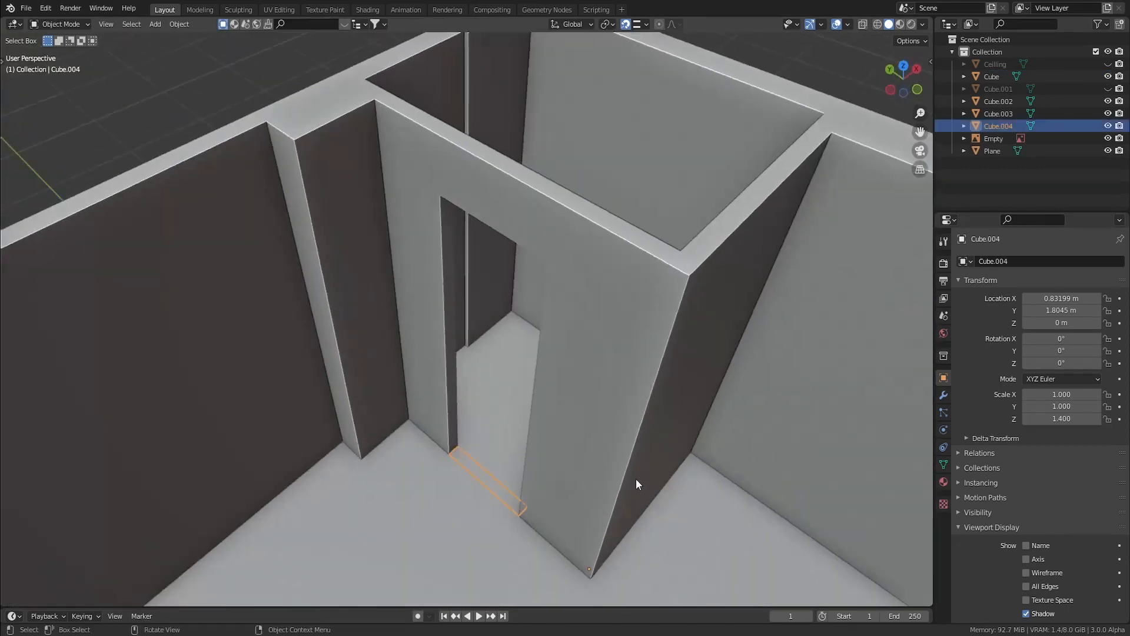
pyautogui.scroll(2, 496, 493)
pyautogui.moveTo(496, 494); pyautogui.dragTo(493, 490, button='middle')
pyautogui.scroll(2, 485, 490)
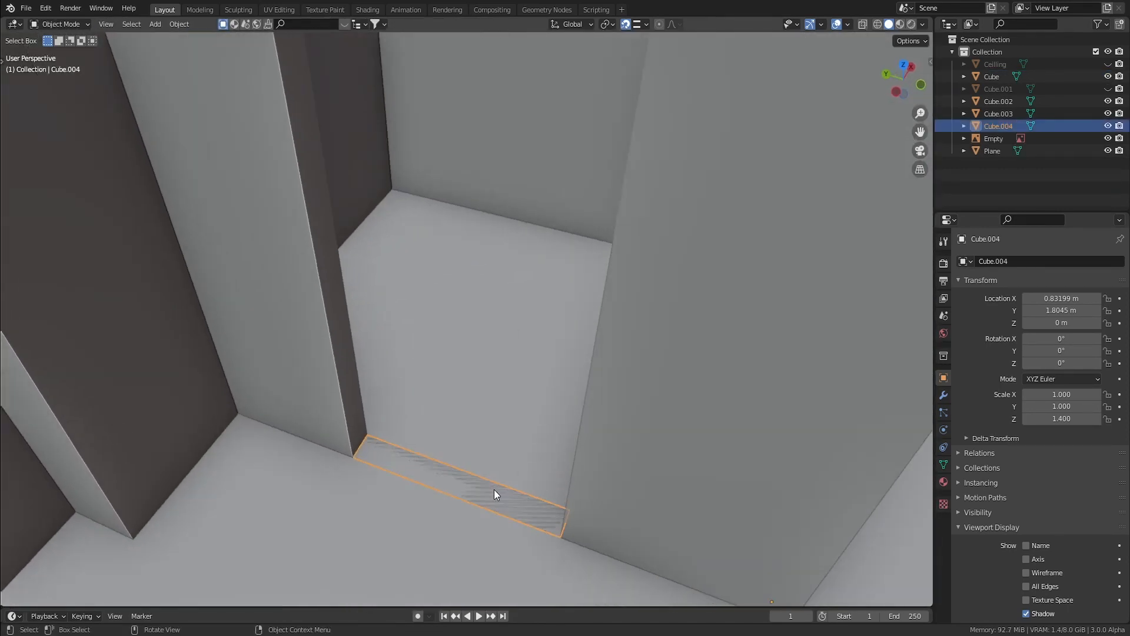
pyautogui.rightClick(494, 489)
pyautogui.moveTo(457, 420)
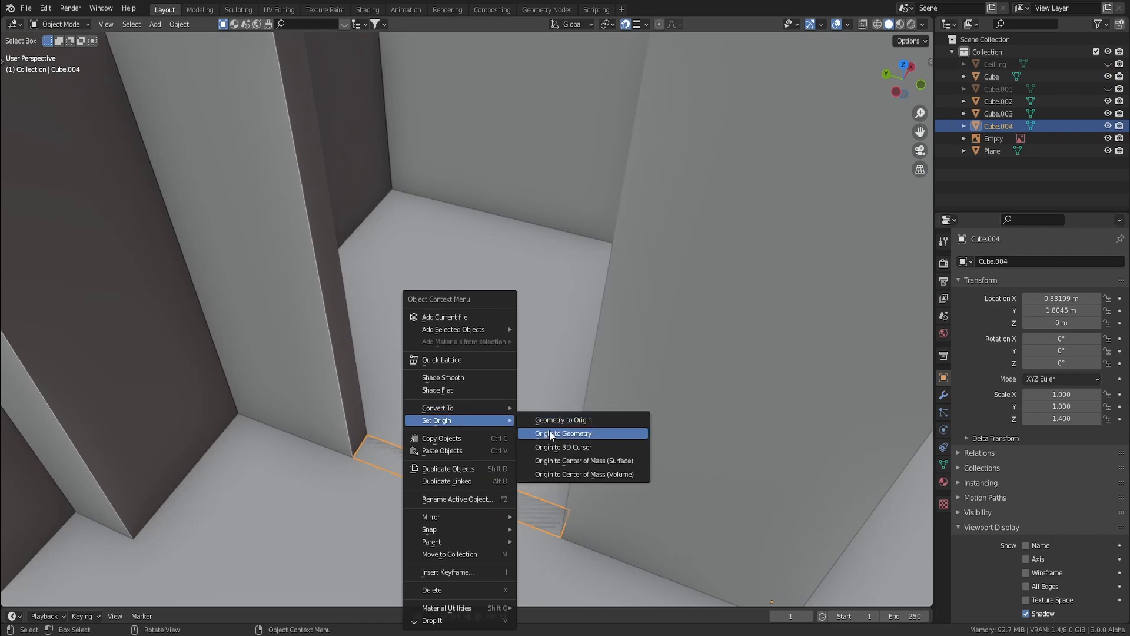
pyautogui.click(549, 430)
pyautogui.moveTo(549, 430); pyautogui.dragTo(515, 462, button='middle')
pyautogui.press('Tab')
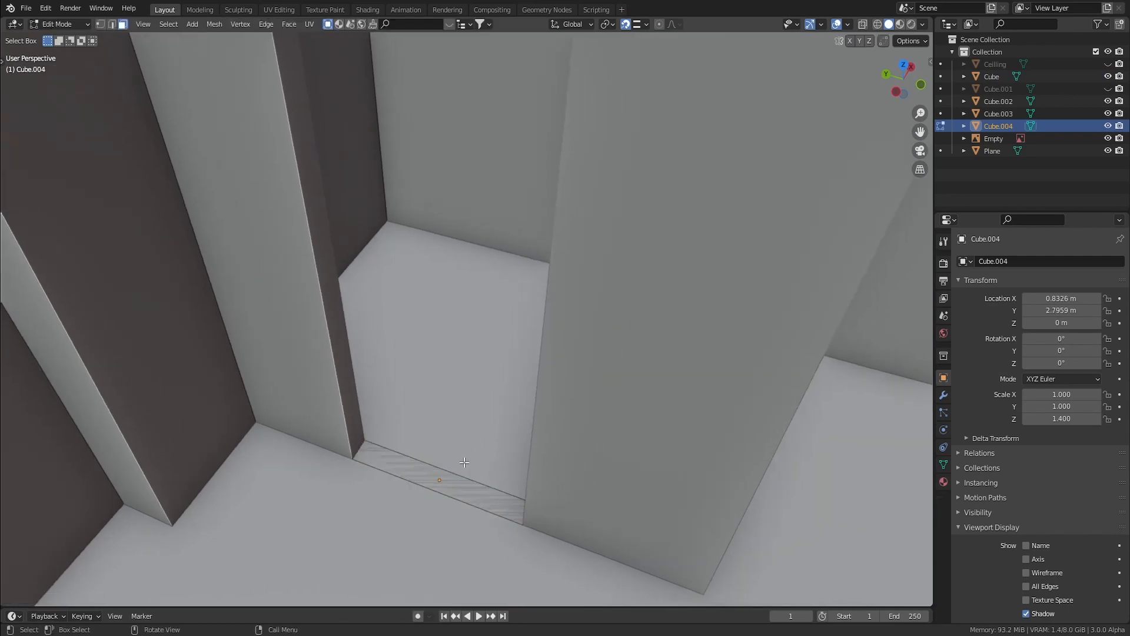
# Extrude the threshold face straight up along Z by about 2.45 m to fill the bathroom doorway with a door panel.
pyautogui.click(439, 485)
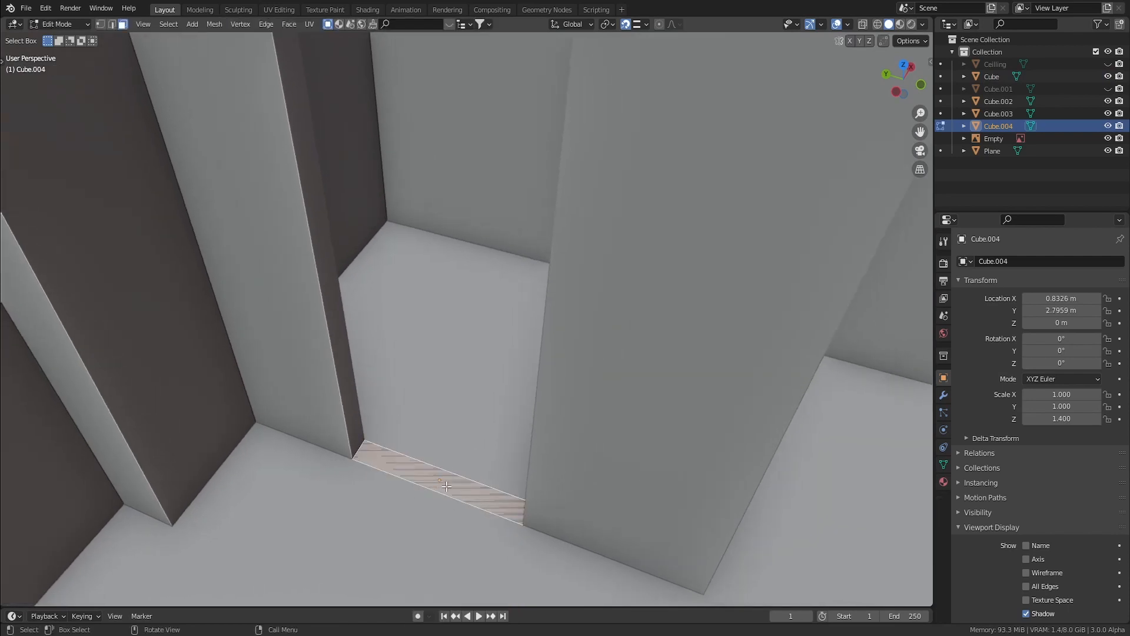
pyautogui.scroll(-2, 446, 486)
pyautogui.moveTo(497, 436)
pyautogui.keyDown('shift'); pyautogui.mouseDown(button='middle')
pyautogui.moveTo(439, 463)
pyautogui.moveTo(471, 436)
pyautogui.moveTo(448, 438)
pyautogui.moveTo(495, 448)
pyautogui.moveTo(464, 449)
pyautogui.moveTo(482, 416)
pyautogui.moveTo(466, 405)
pyautogui.moveTo(517, 406)
pyautogui.moveTo(490, 429)
pyautogui.moveTo(509, 431)
pyautogui.moveTo(501, 454)
pyautogui.moveTo(486, 441)
pyautogui.mouseUp(button='middle'); pyautogui.keyUp('shift')
pyautogui.scroll(-1, 502, 454)
pyautogui.keyDown('shift'); pyautogui.moveTo(517, 477); pyautogui.dragTo(522, 481, button='middle'); pyautogui.keyUp('shift')
pyautogui.moveTo(437, 436); pyautogui.dragTo(423, 439, button='middle')
pyautogui.scroll(2, 411, 488)
pyautogui.keyDown('shift'); pyautogui.moveTo(406, 509); pyautogui.dragTo(414, 472, button='middle'); pyautogui.keyUp('shift')
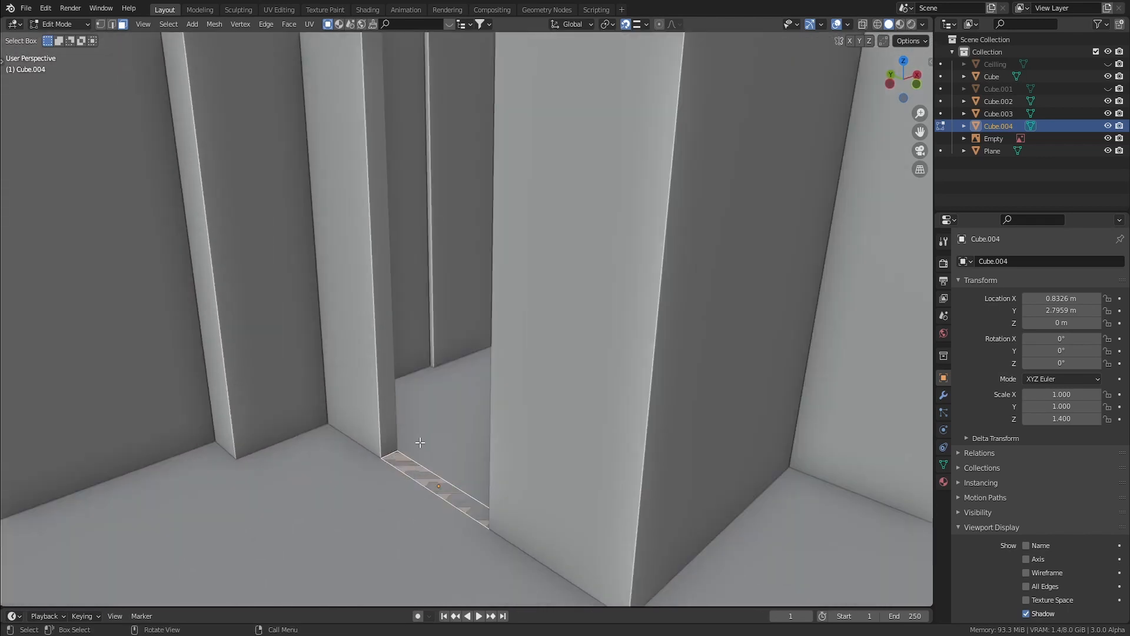
pyautogui.scroll(-1, 429, 441)
pyautogui.keyDown('shift'); pyautogui.moveTo(439, 388); pyautogui.dragTo(437, 456, button='middle'); pyautogui.keyUp('shift')
pyautogui.press('e')
pyautogui.press('z')
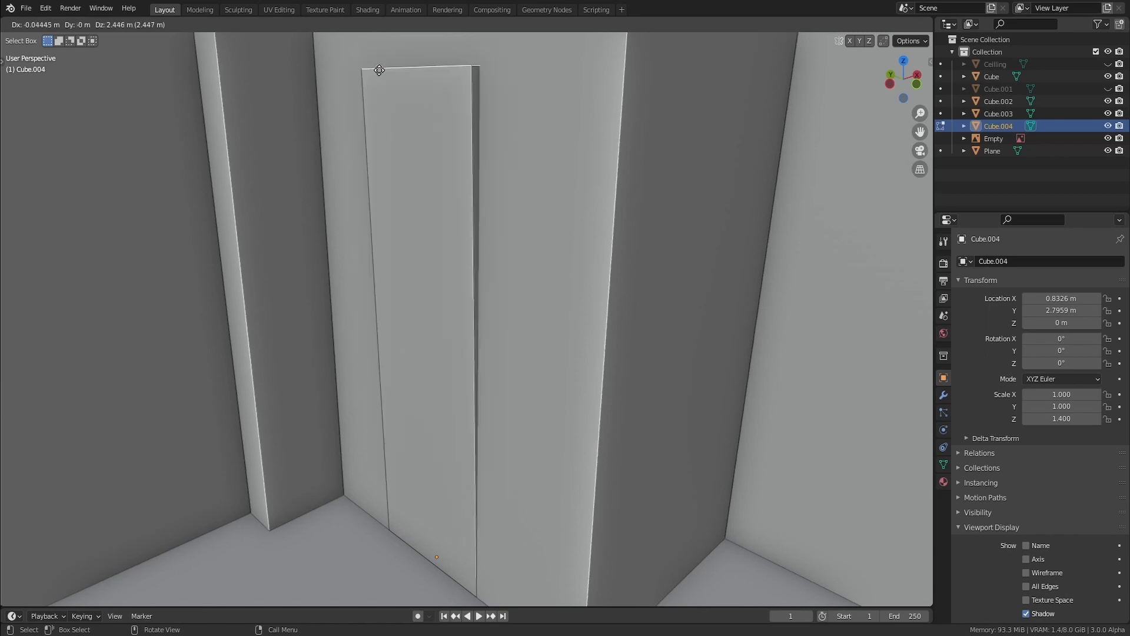
pyautogui.hotkey('shift', 'Tab')
pyautogui.press('z')
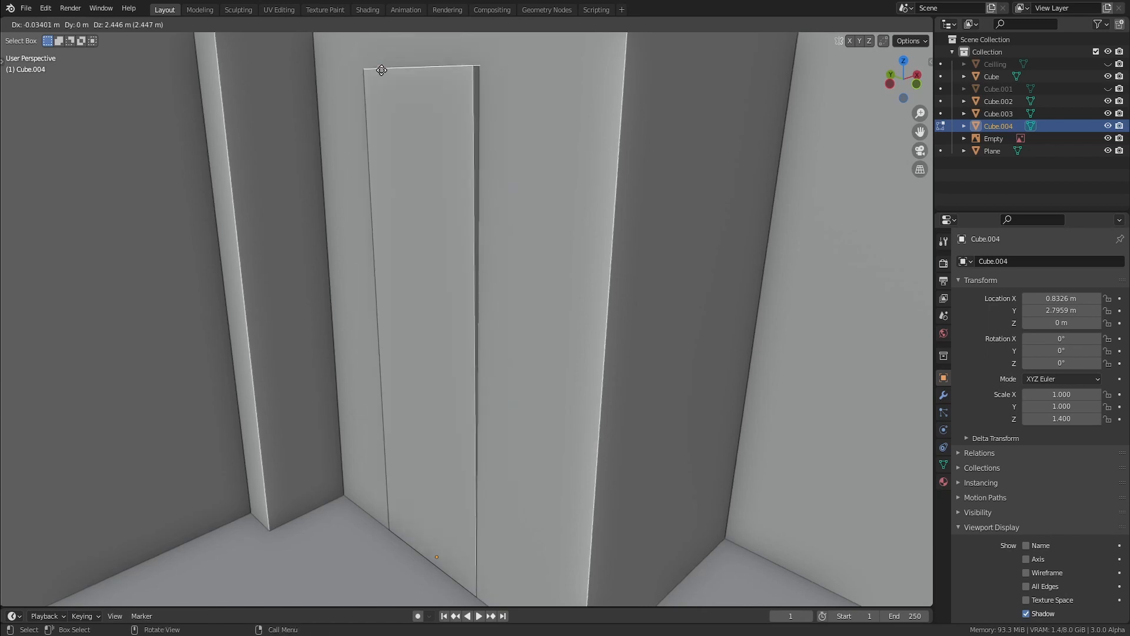
pyautogui.click(383, 70)
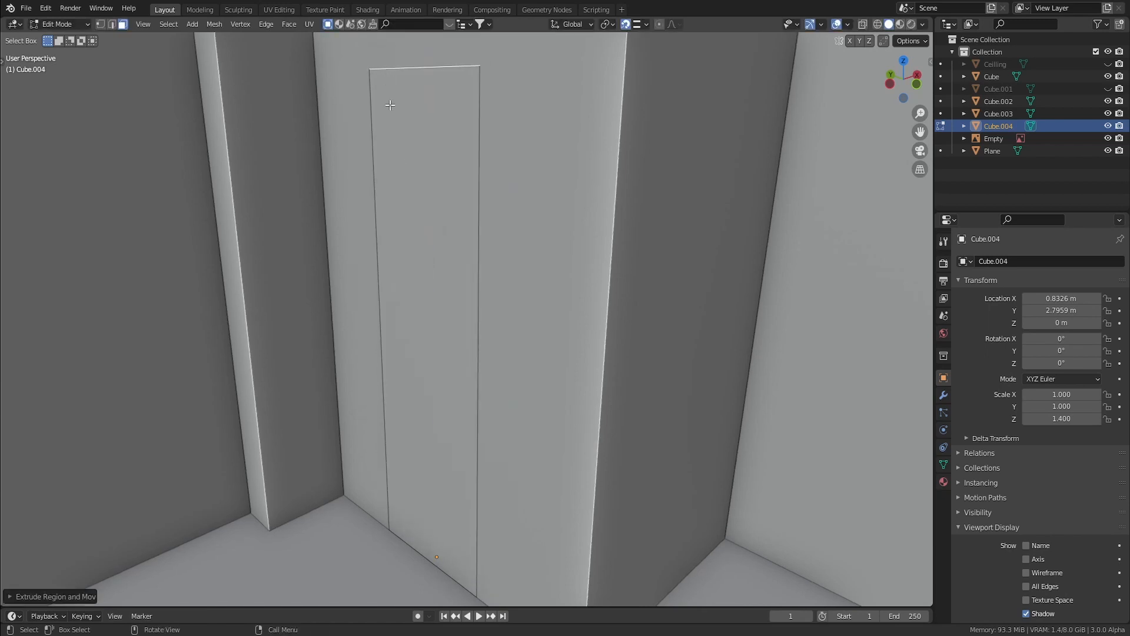
# Leave Edit Mode and set the new door panel's origin to its geometry.
pyautogui.press('Tab')
pyautogui.moveTo(429, 249); pyautogui.dragTo(446, 248, button='middle')
pyautogui.rightClick(446, 248)
pyautogui.moveTo(464, 248)
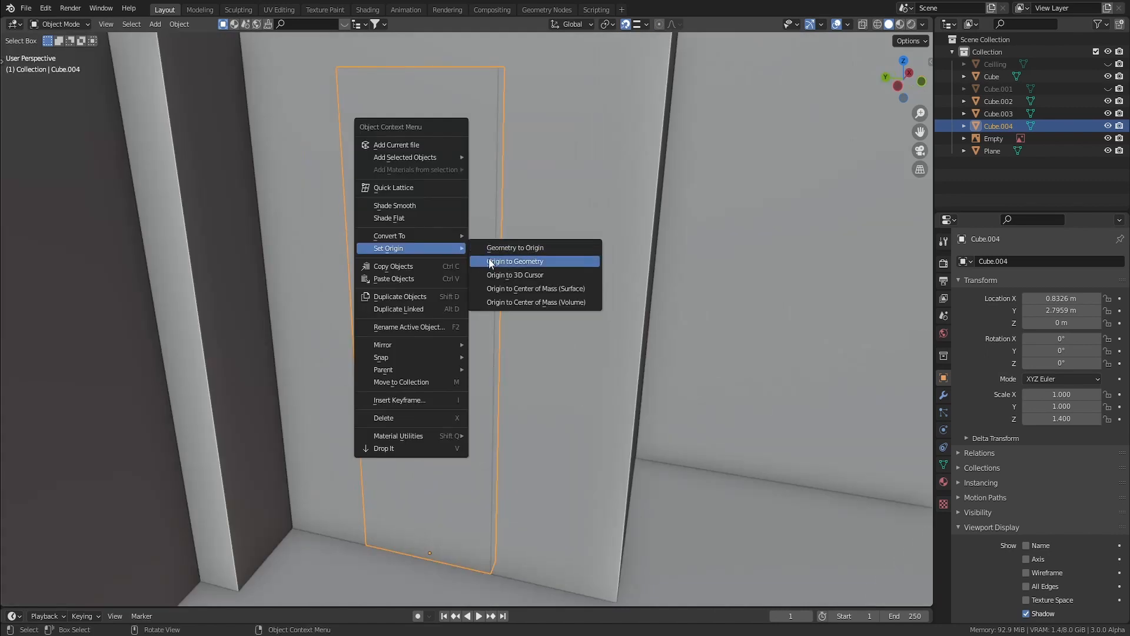
pyautogui.click(489, 260)
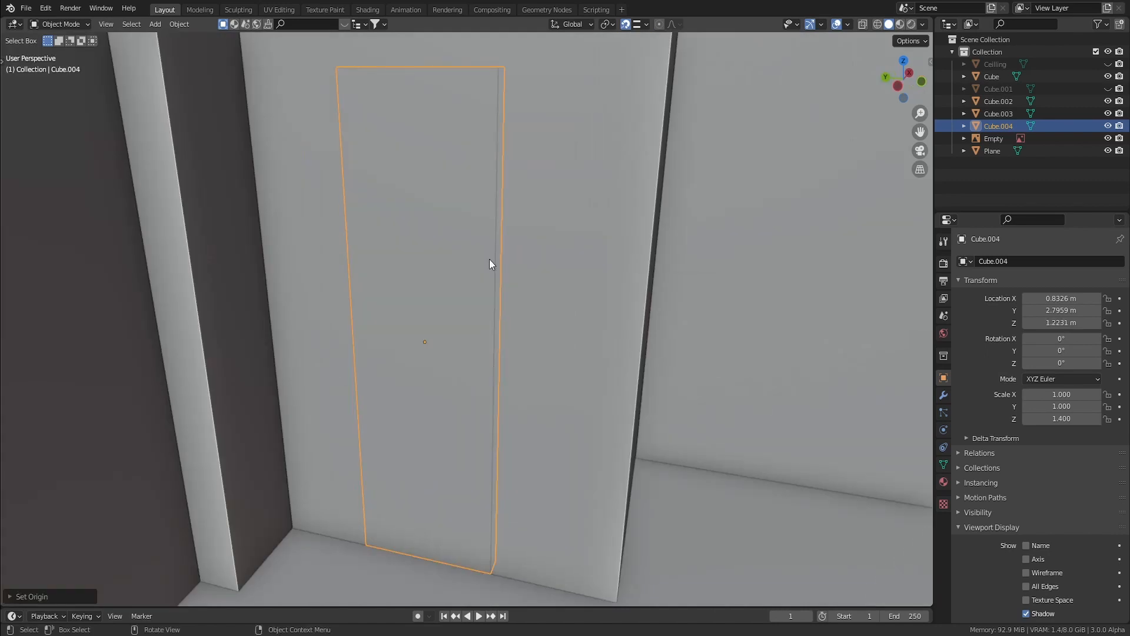
# Try scaling the door panel down uniformly to about 0.991, check the gap along the frame, and undo the scaling.
pyautogui.moveTo(455, 280); pyautogui.dragTo(598, 383, button='middle')
pyautogui.press('s')
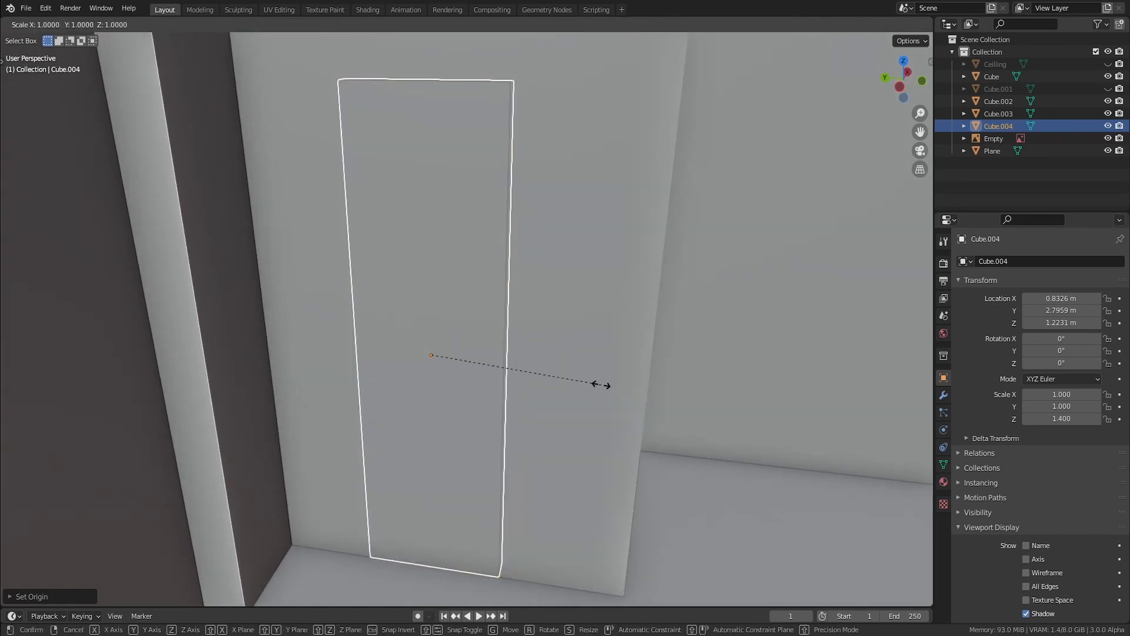
pyautogui.click(595, 382)
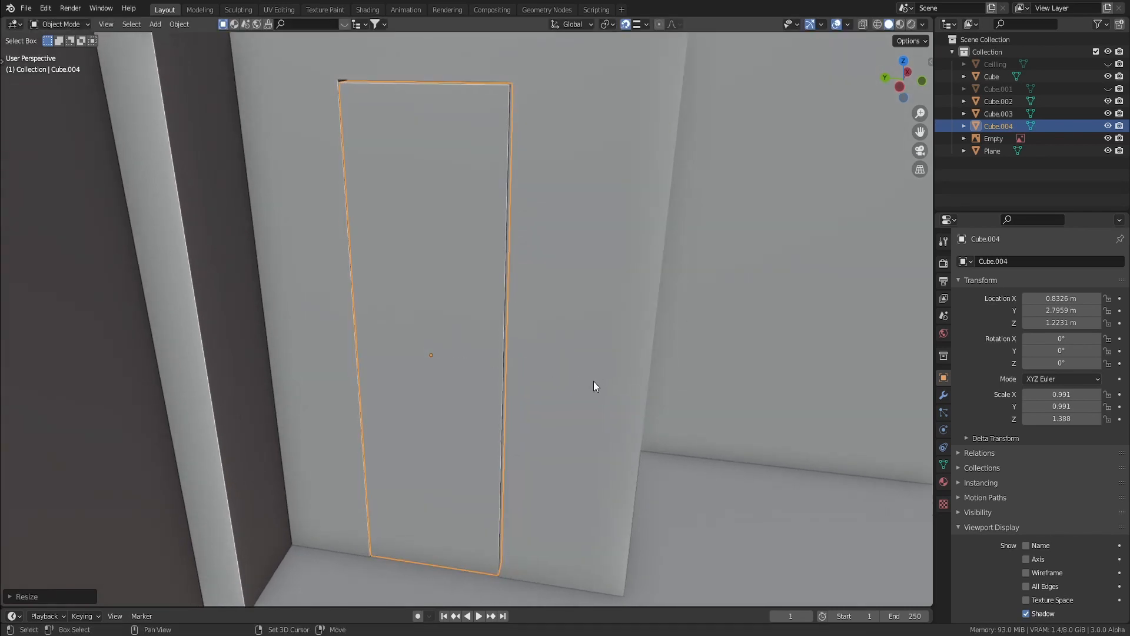
pyautogui.scroll(2, 496, 161)
pyautogui.moveTo(496, 160); pyautogui.dragTo(502, 188, button='middle')
pyautogui.scroll(3, 456, 144)
pyautogui.moveTo(409, 175); pyautogui.dragTo(426, 154, button='middle')
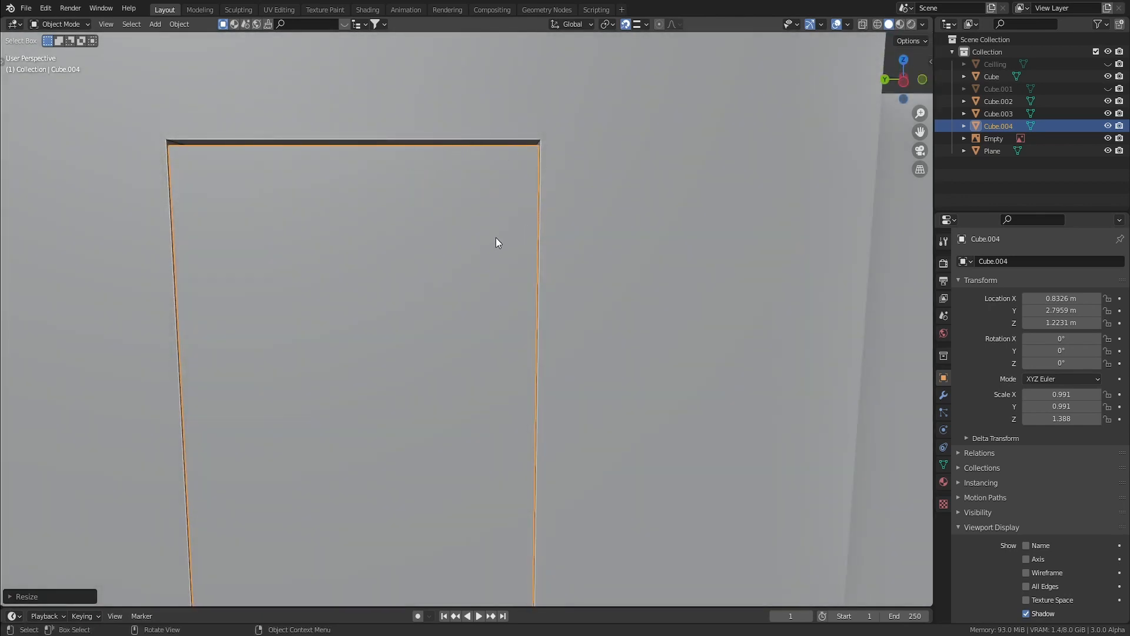
pyautogui.scroll(-1, 483, 250)
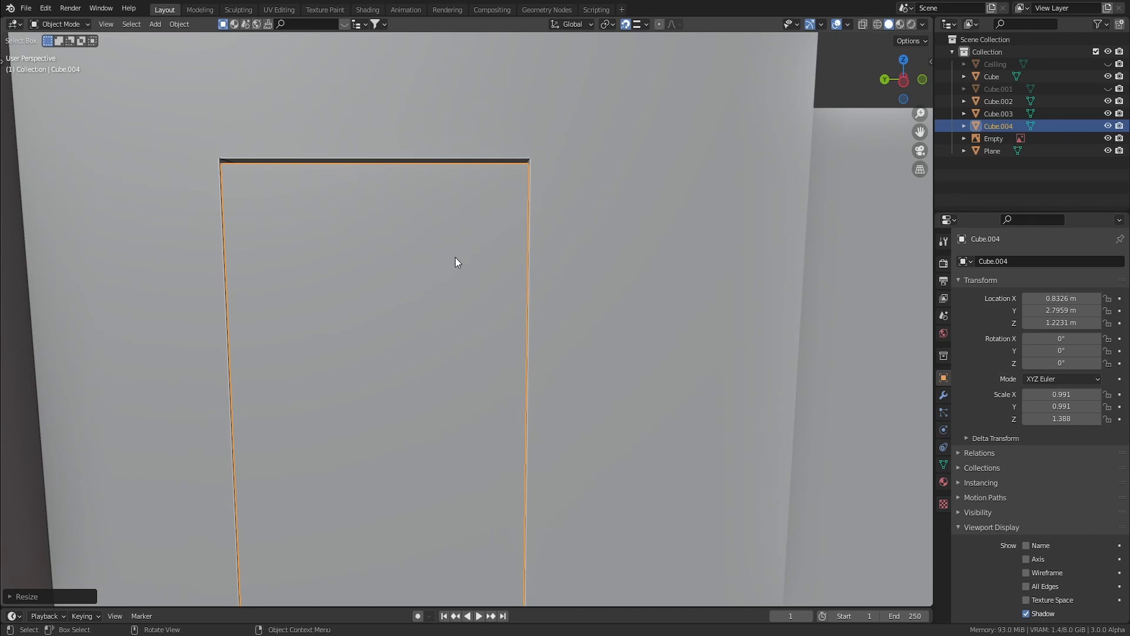
pyautogui.hotkey('ctrl', 'z')
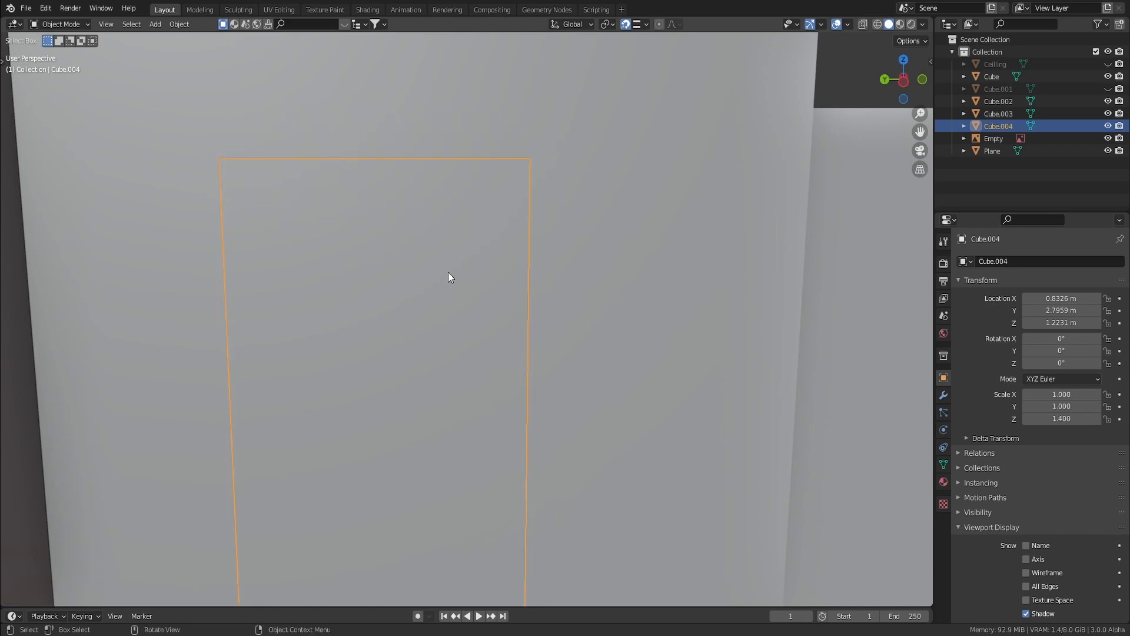
# Apply the scale of the bathroom door panel.
pyautogui.hotkey('ctrl', 'a')
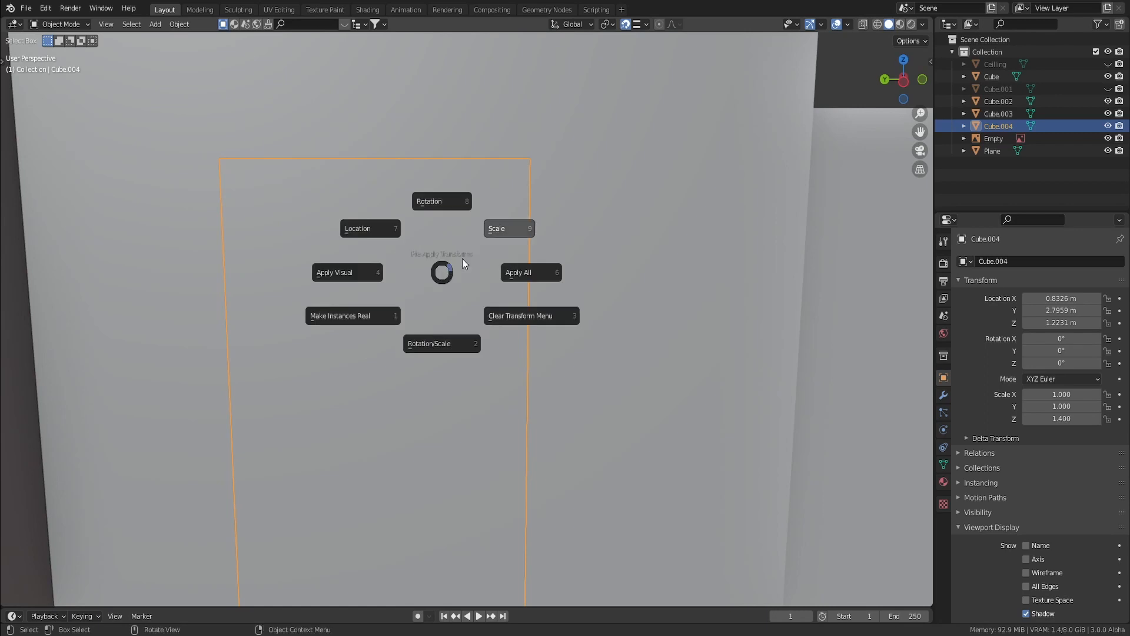
pyautogui.click(498, 235)
pyautogui.moveTo(548, 282); pyautogui.dragTo(623, 308, button='middle')
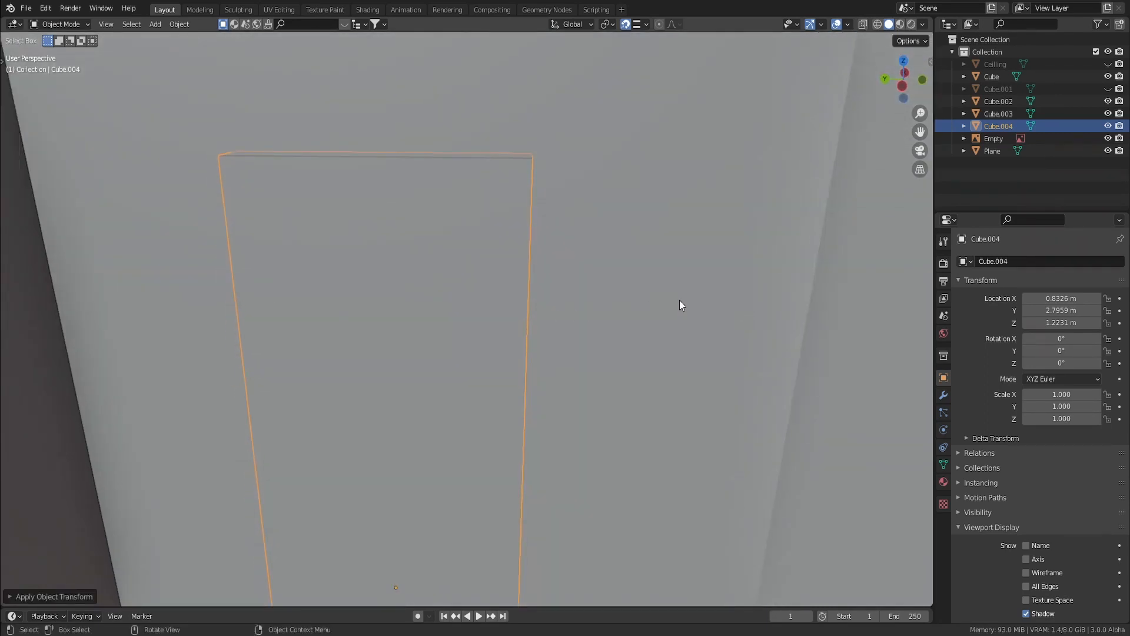
pyautogui.press('s')
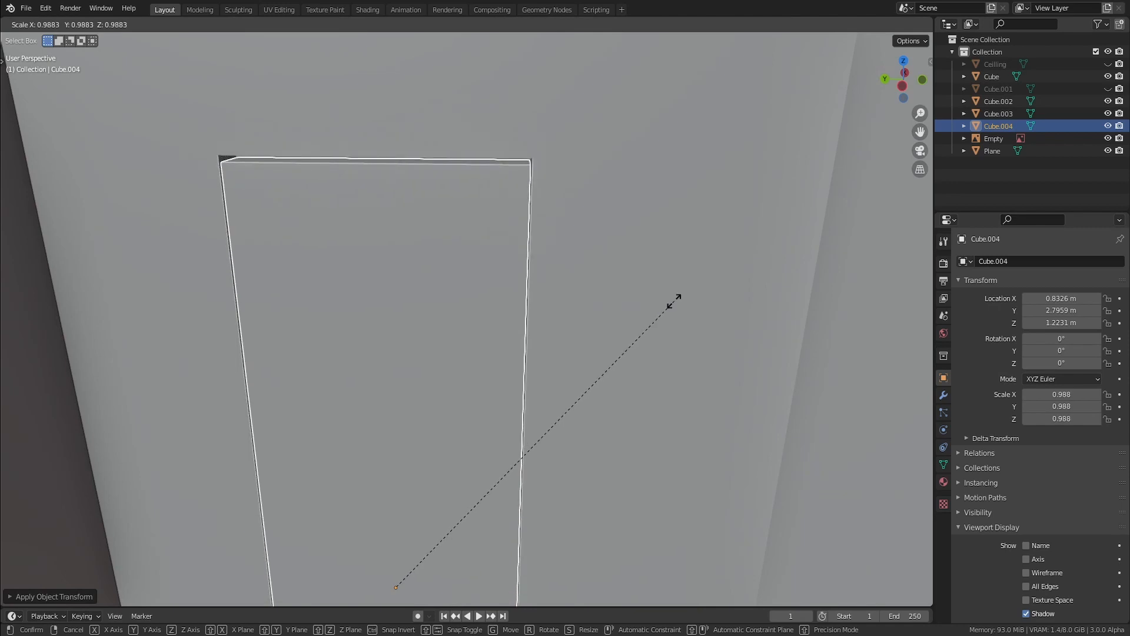
pyautogui.rightClick(673, 301)
# Scale the door panel along Y to about 0.974 and along Z to about 0.994.
pyautogui.moveTo(573, 324); pyautogui.dragTo(590, 306, button='middle')
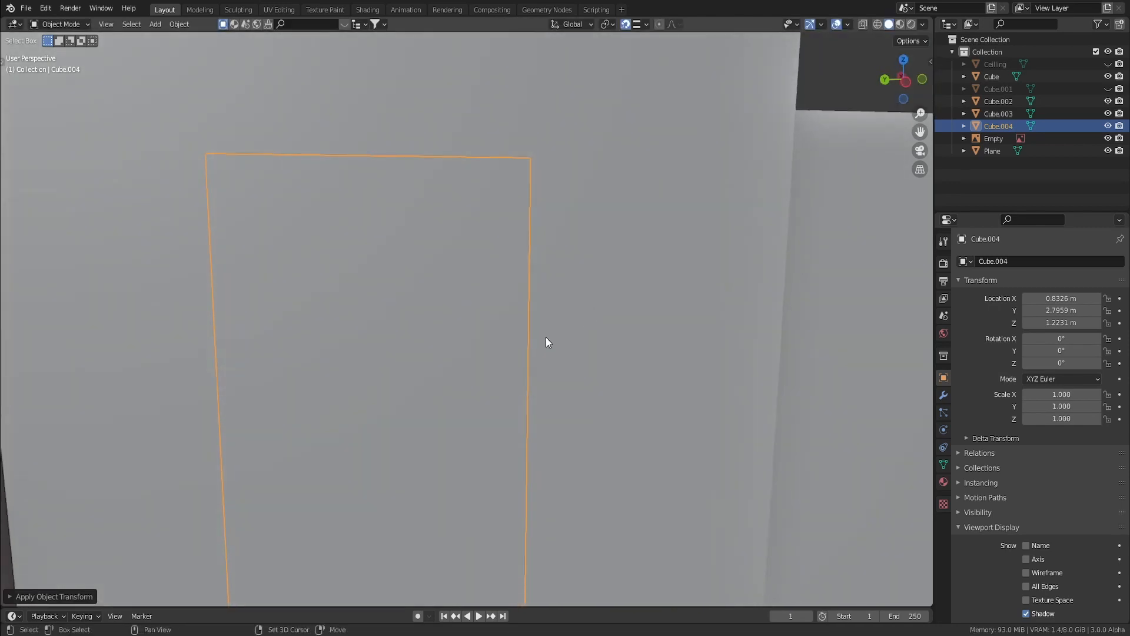
pyautogui.moveTo(546, 337); pyautogui.dragTo(552, 369, button='middle')
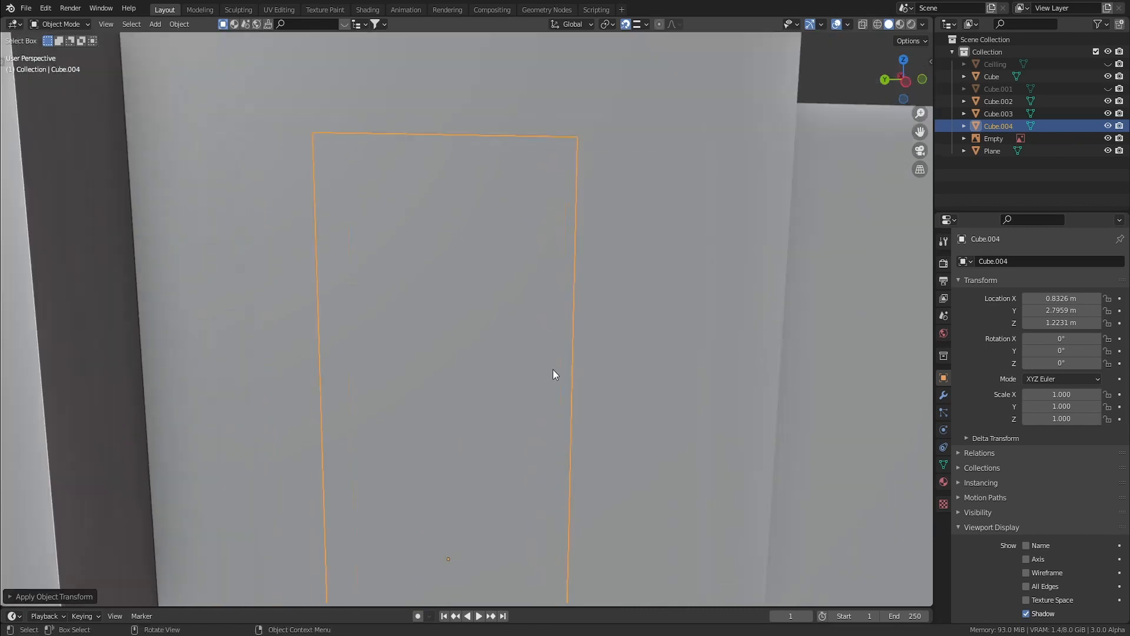
pyautogui.press('s')
pyautogui.press('y')
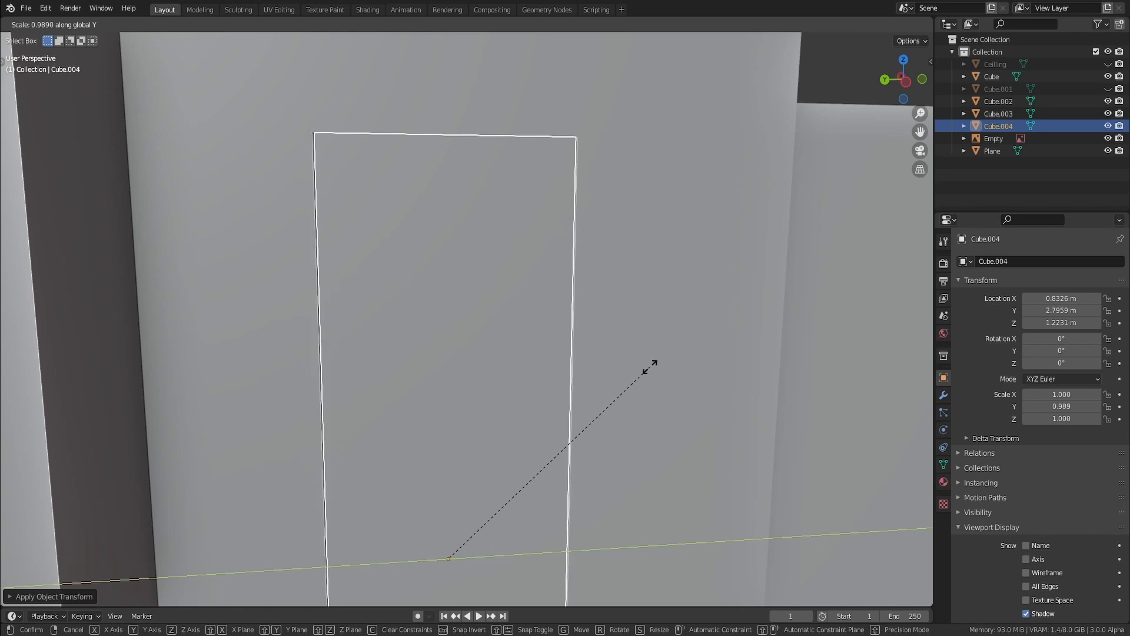
pyautogui.click(654, 366)
pyautogui.press('s')
pyautogui.press('z')
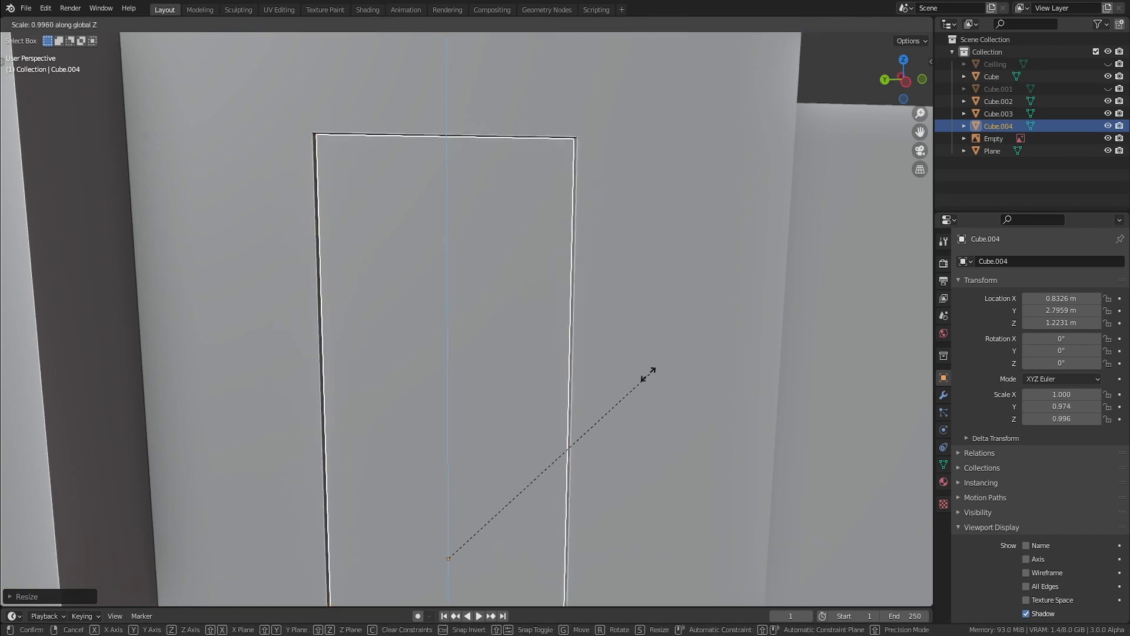
pyautogui.click(648, 374)
# Select the apartment's wall object, isolate it in local view and open it for mesh editing.
pyautogui.scroll(8, 560, 379)
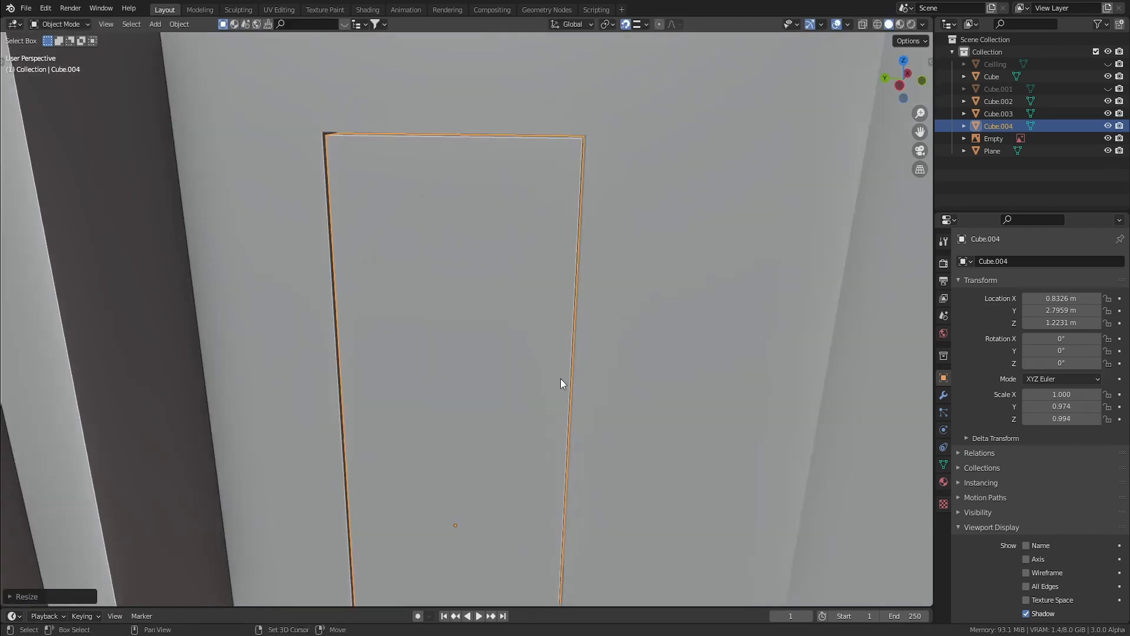
pyautogui.moveTo(542, 357); pyautogui.dragTo(602, 371, button='middle')
pyautogui.click(602, 371)
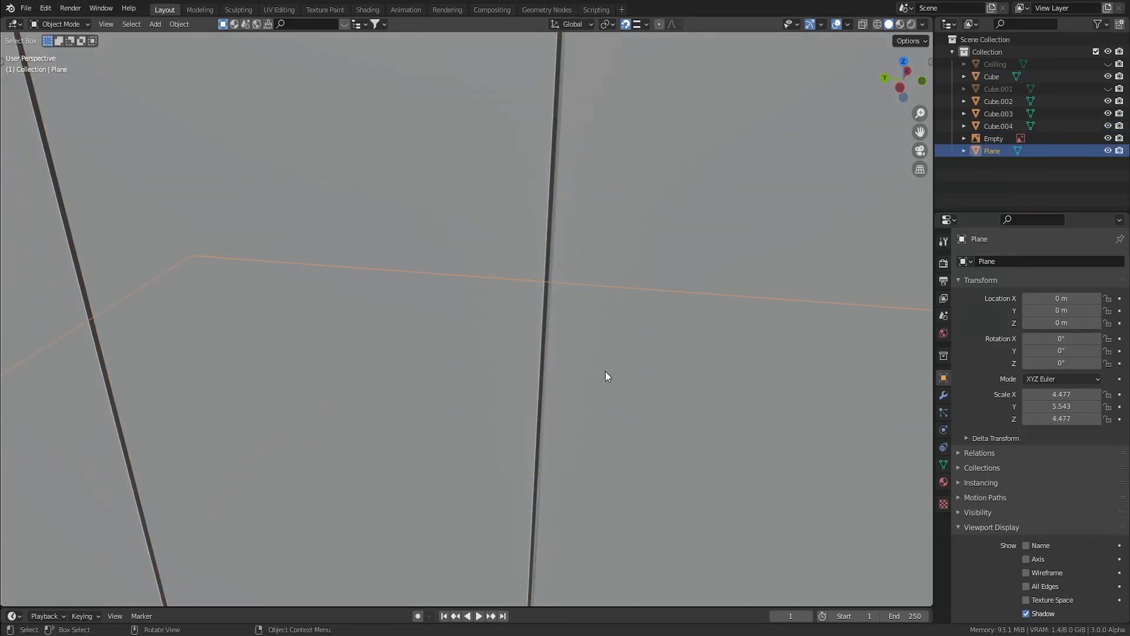
pyautogui.click(605, 371)
pyautogui.click(616, 351)
pyautogui.press('KP_Divide')
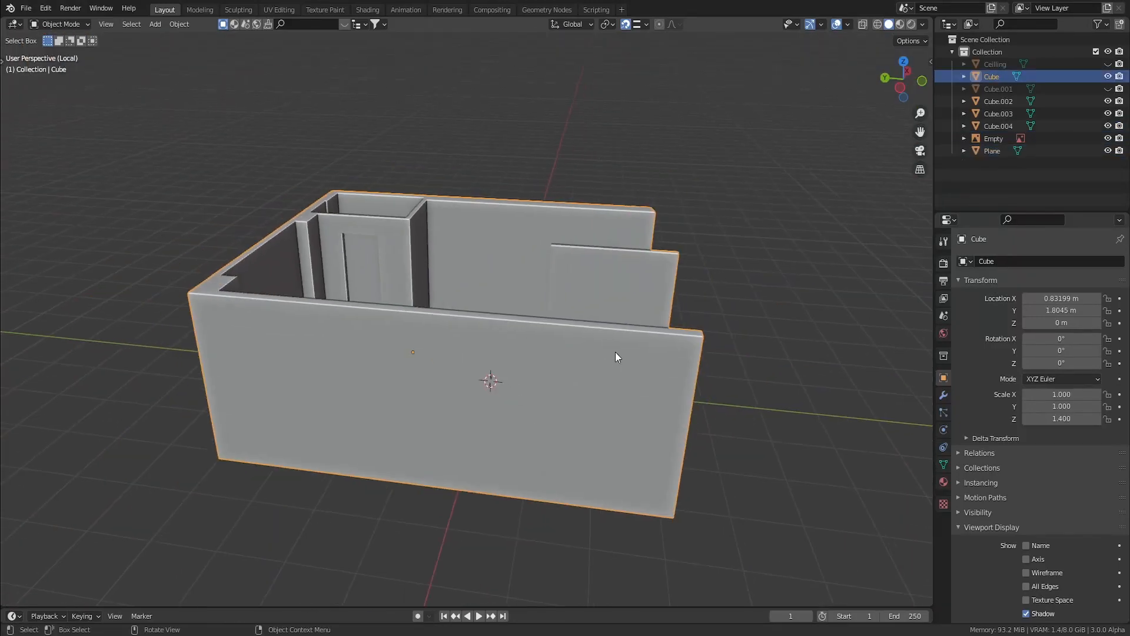
pyautogui.scroll(5, 445, 266)
pyautogui.press('Tab')
# Cut two evenly spaced edge loops around the inner faces of the bathroom doorway, splitting its thickness into three strips.
pyautogui.scroll(4, 346, 288)
pyautogui.keyDown('shift'); pyautogui.moveTo(259, 286); pyautogui.dragTo(323, 353, button='middle'); pyautogui.keyUp('shift')
pyautogui.keyDown('shift'); pyautogui.moveTo(412, 568); pyautogui.dragTo(388, 417, button='middle'); pyautogui.keyUp('shift')
pyautogui.scroll(1, 408, 411)
pyautogui.hotkey('ctrl', 'r')
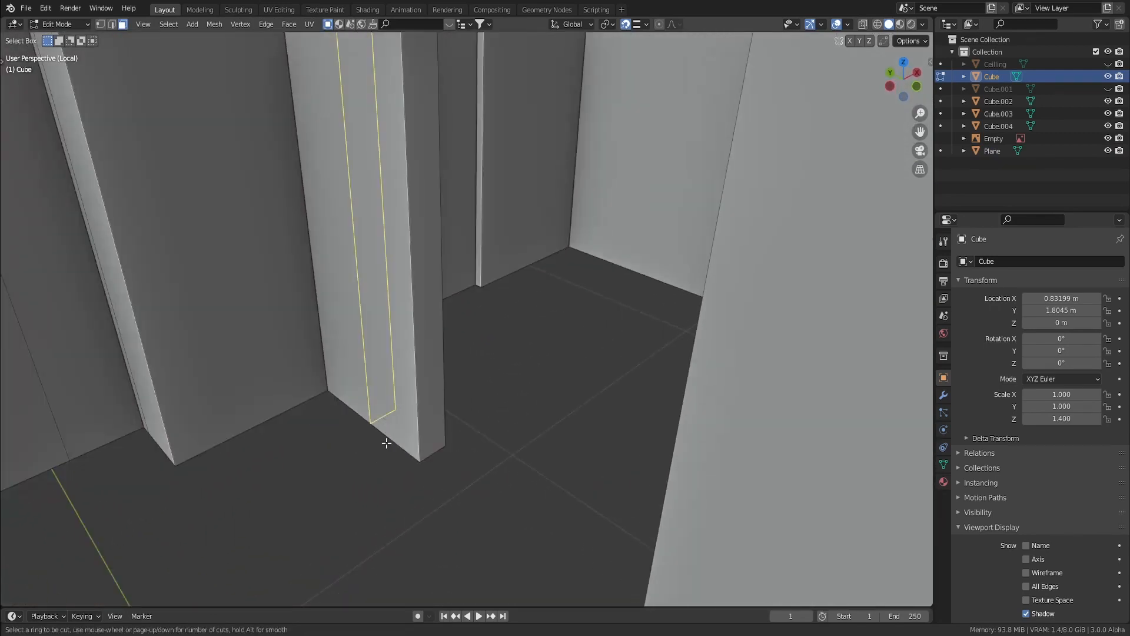
pyautogui.scroll(1, 435, 451)
pyautogui.click(434, 451)
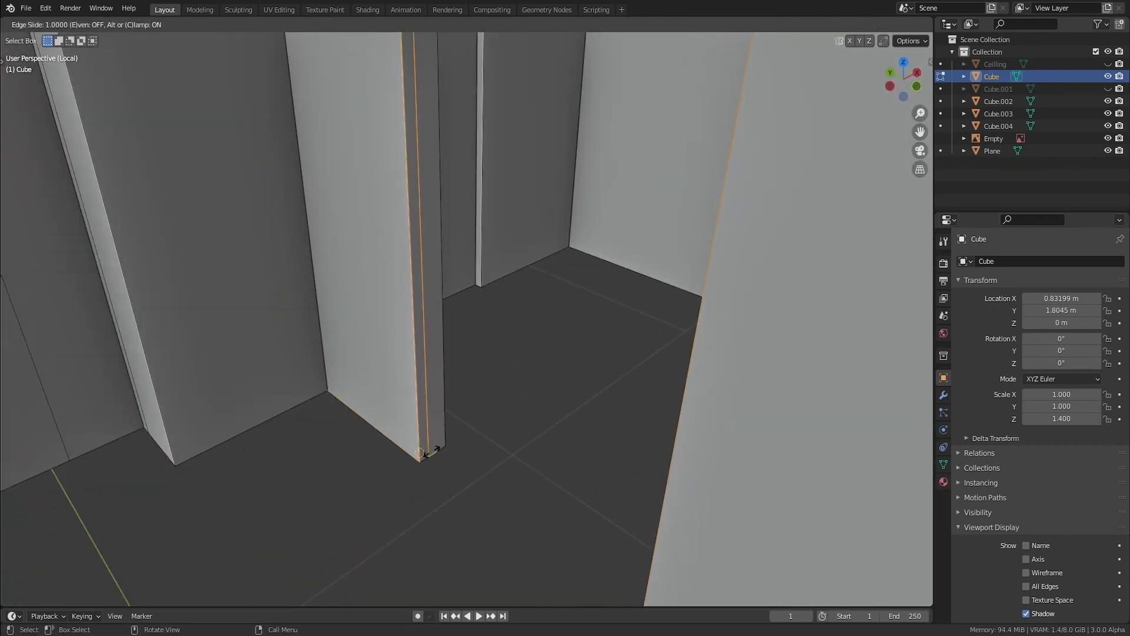
pyautogui.rightClick(426, 449)
# Select the middle strip of faces along the sides and top of the bathroom doorway.
pyautogui.moveTo(432, 449); pyautogui.dragTo(434, 160, button='middle')
pyautogui.keyDown('shift'); pyautogui.click(432, 166); pyautogui.keyUp('shift')
pyautogui.moveTo(475, 286); pyautogui.dragTo(450, 265, button='middle')
pyautogui.keyDown('shift'); pyautogui.moveTo(450, 265); pyautogui.dragTo(308, 187, button='middle'); pyautogui.keyUp('shift')
pyautogui.moveTo(341, 269); pyautogui.dragTo(348, 200, button='middle')
pyautogui.hotkey('alt', 'e')
pyautogui.click(348, 201)
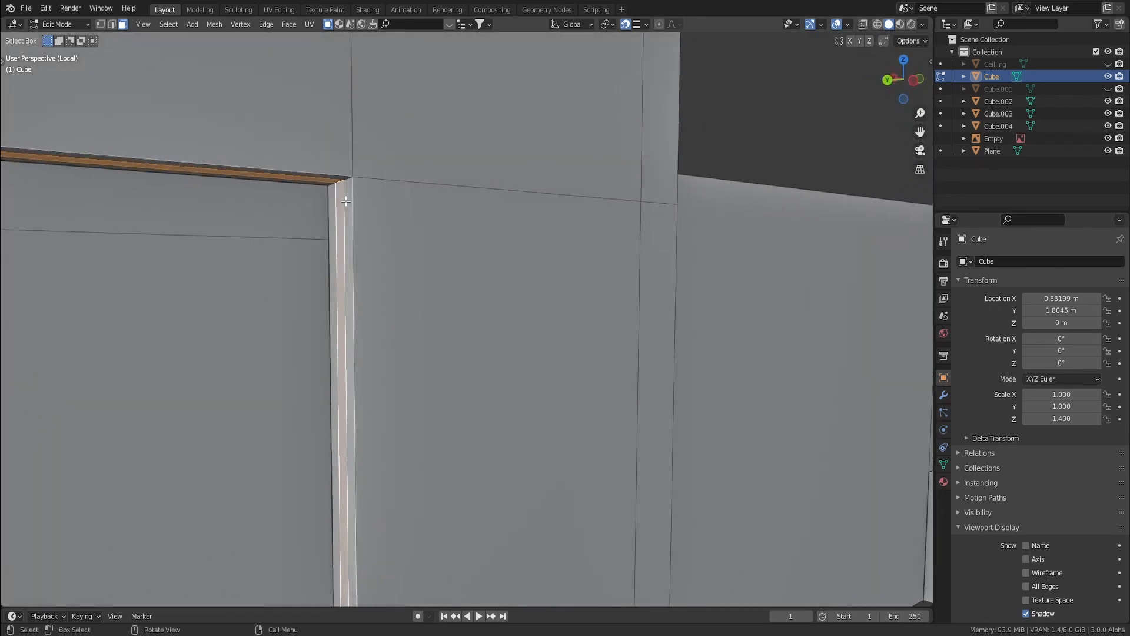
pyautogui.press('t')
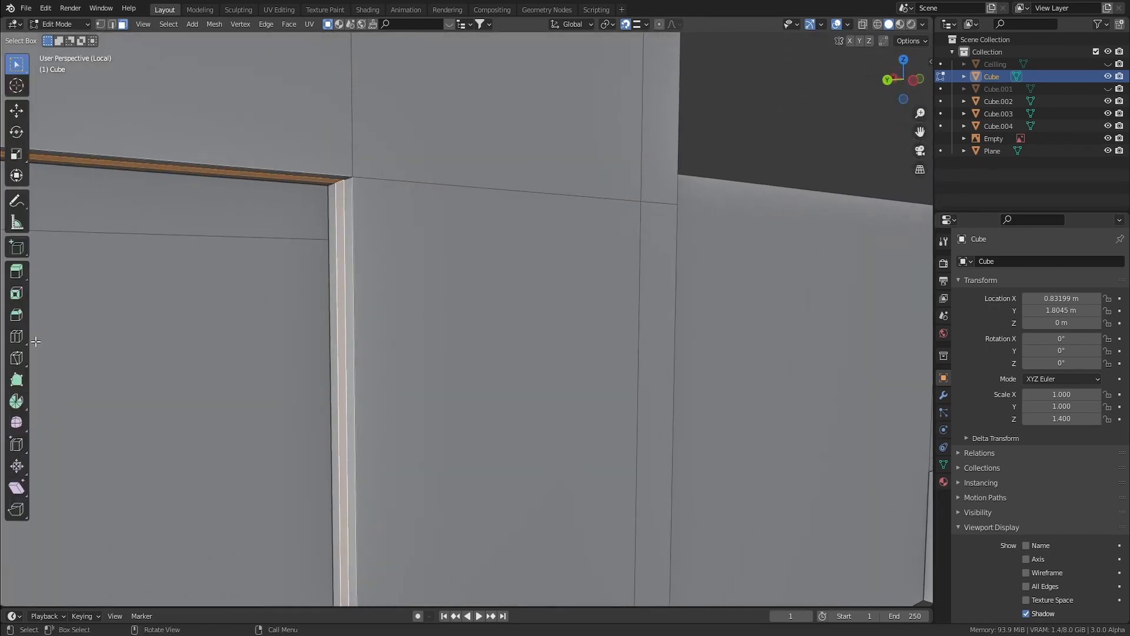
pyautogui.click(19, 273)
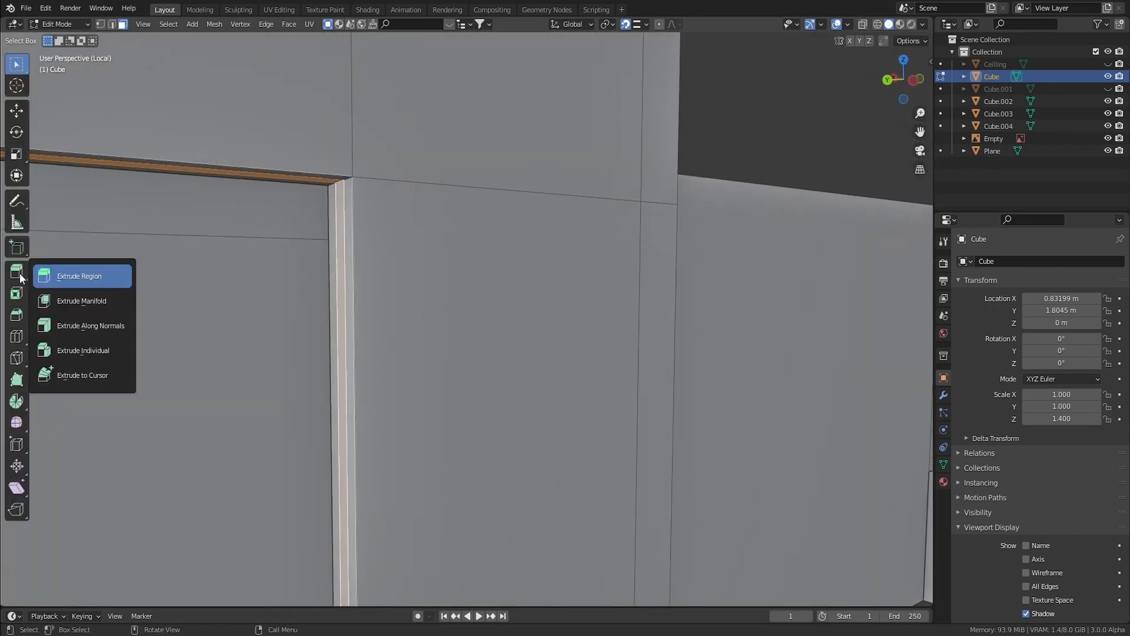
pyautogui.click(82, 331)
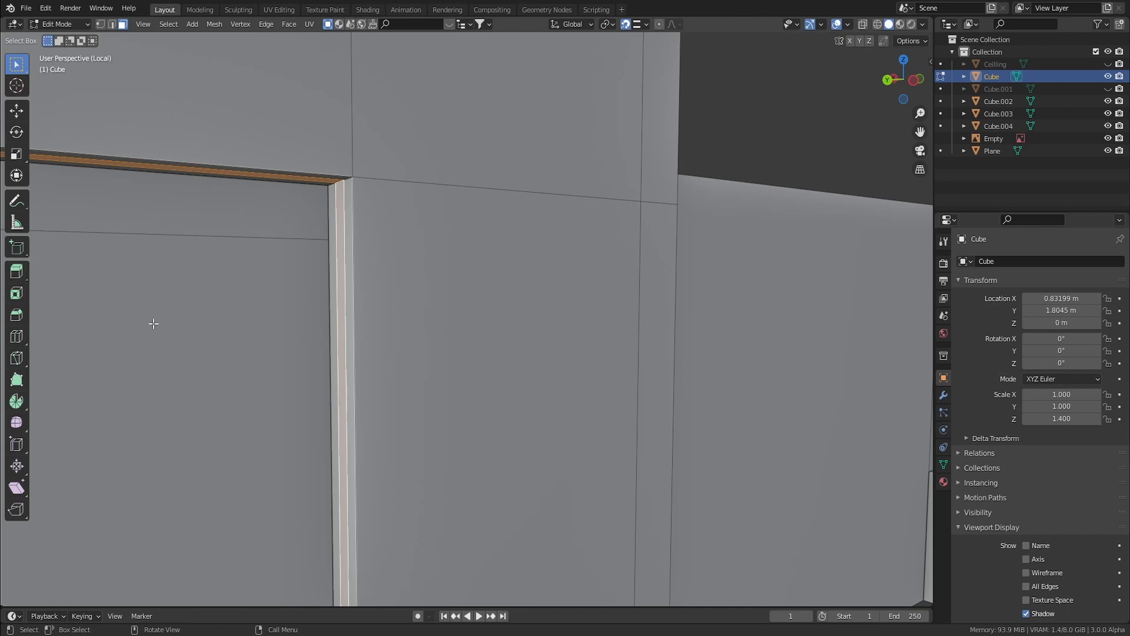
pyautogui.press('t')
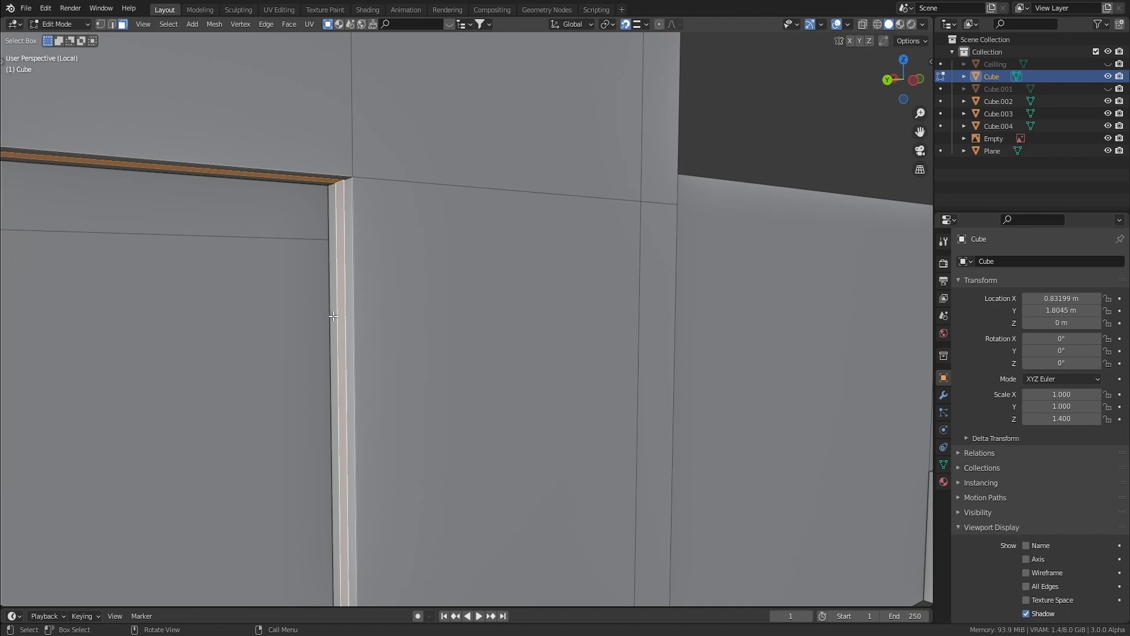
# Extrude the doorway's middle strip along its normals as a door stop, then leave Edit Mode and local view.
pyautogui.hotkey('alt', 'e')
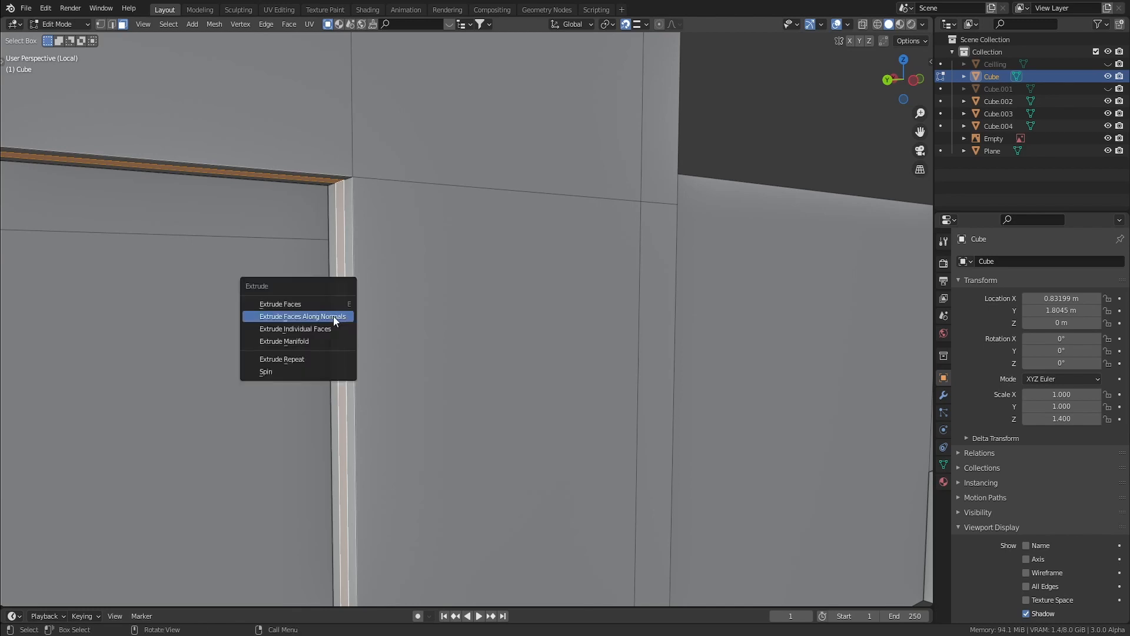
pyautogui.click(284, 316)
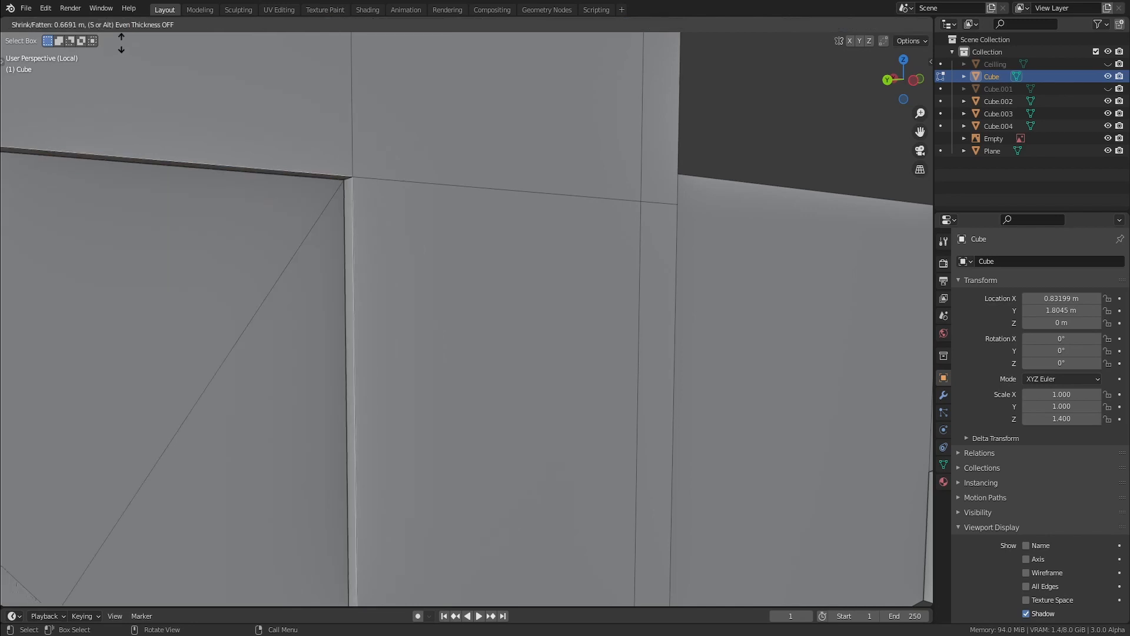
pyautogui.click(360, 310)
pyautogui.press('Tab')
pyautogui.moveTo(369, 295); pyautogui.dragTo(350, 386, button='middle')
pyautogui.press('KP_Divide')
# Open the wall object for mesh editing and select the side and top edges outlining the door shape on the adjoining wall.
pyautogui.click(285, 298)
pyautogui.scroll(-1, 350, 386)
pyautogui.click(298, 294)
pyautogui.press('Tab')
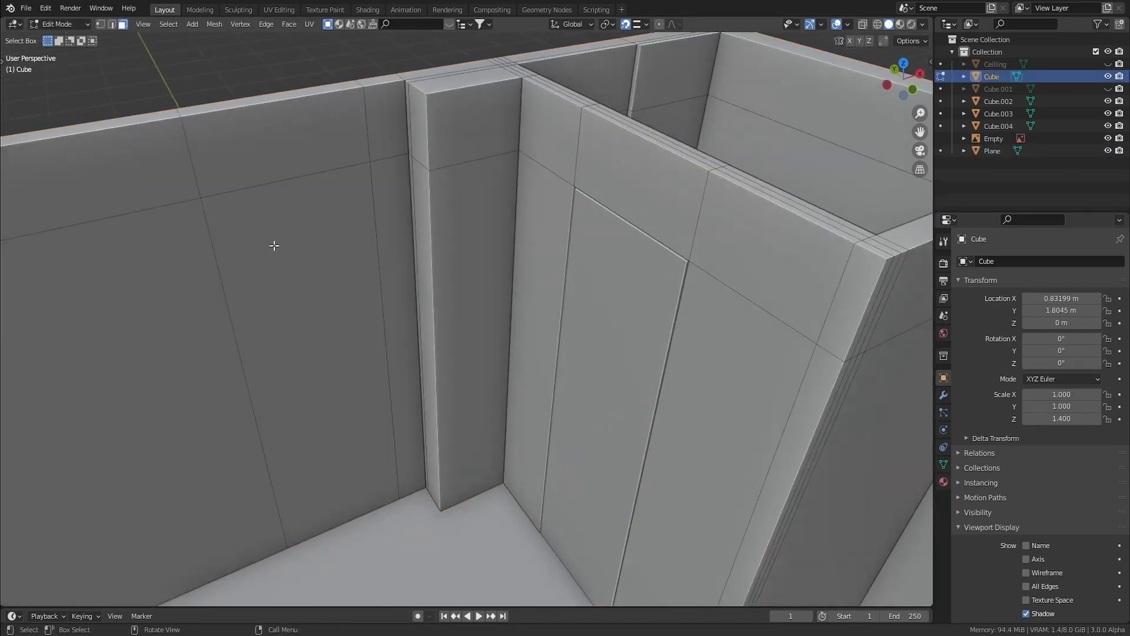
pyautogui.moveTo(274, 245); pyautogui.dragTo(236, 227, button='middle')
pyautogui.press('2')
pyautogui.click(213, 225)
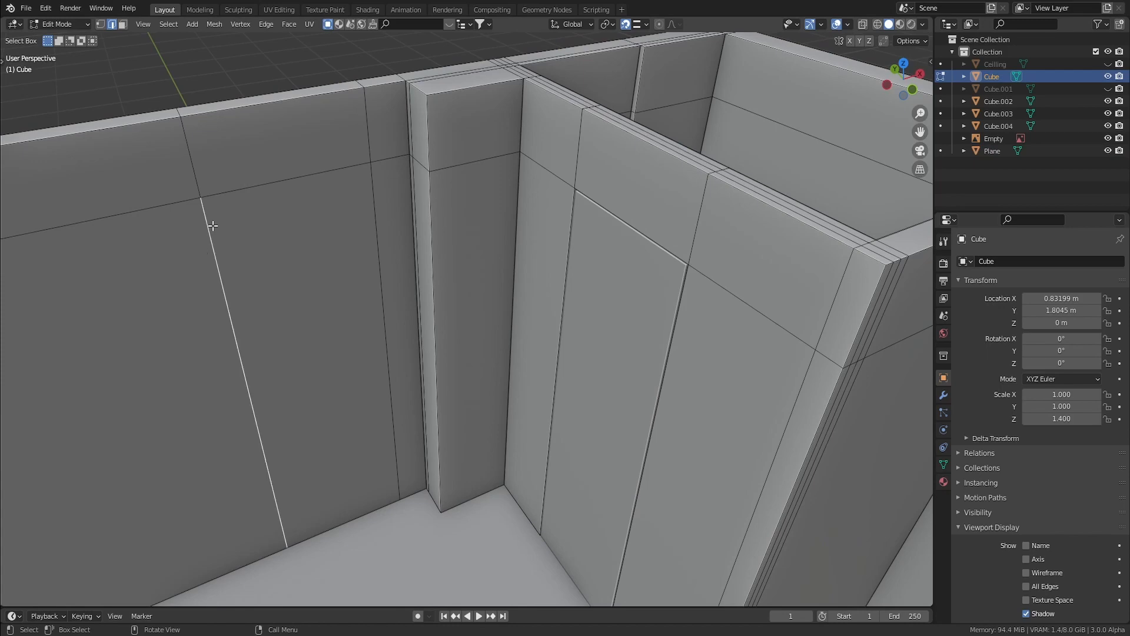
pyautogui.keyDown('shift'); pyautogui.click(227, 195); pyautogui.keyUp('shift')
pyautogui.keyDown('shift'); pyautogui.click(375, 211); pyautogui.keyUp('shift')
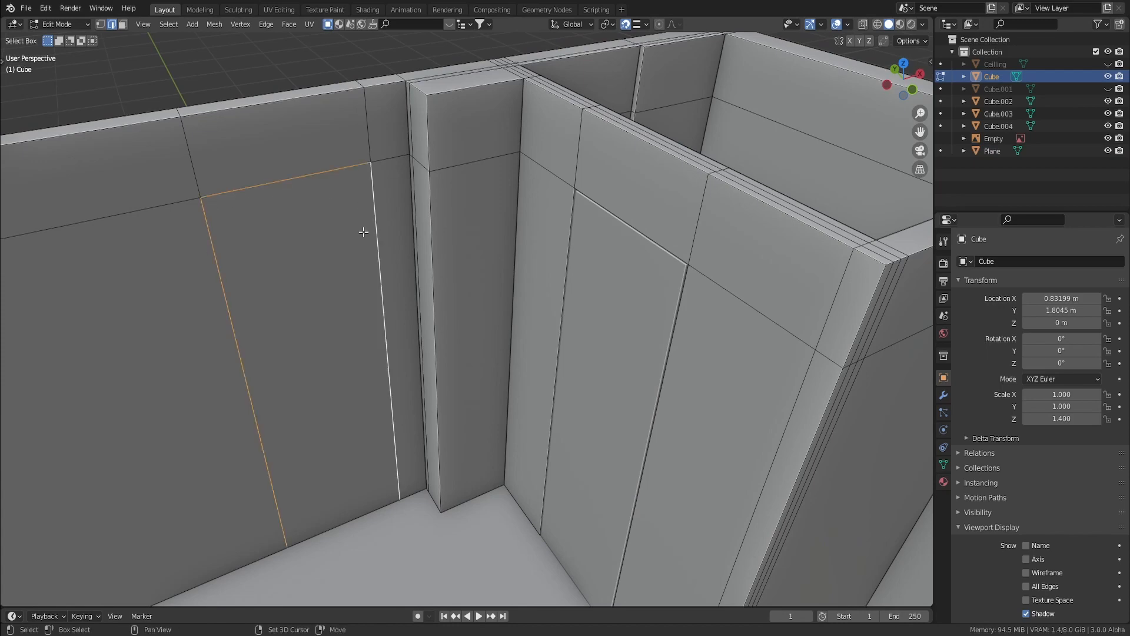
# Switch to face selection and select the door-shaped face on the adjoining wall.
pyautogui.moveTo(348, 246); pyautogui.dragTo(448, 222, button='middle')
pyautogui.press('3')
pyautogui.click(376, 284)
pyautogui.scroll(3, 434, 256)
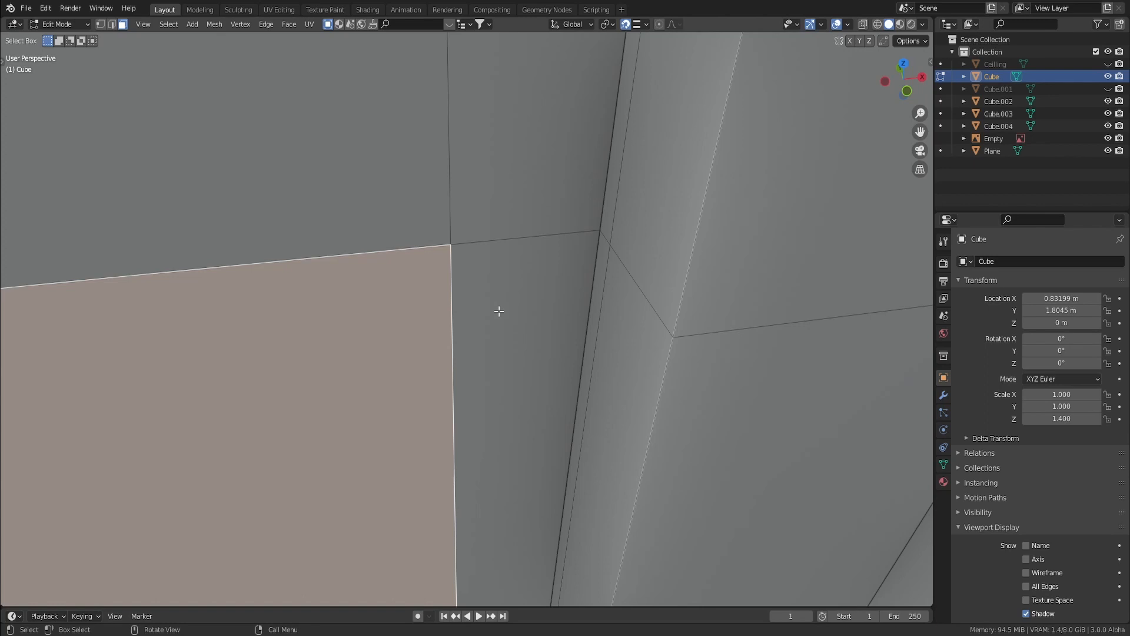
# Return to Object Mode and apply the scale of the wall object.
pyautogui.press('Tab')
pyautogui.moveTo(499, 310); pyautogui.dragTo(488, 323, button='middle')
pyautogui.hotkey('ctrl', 'a')
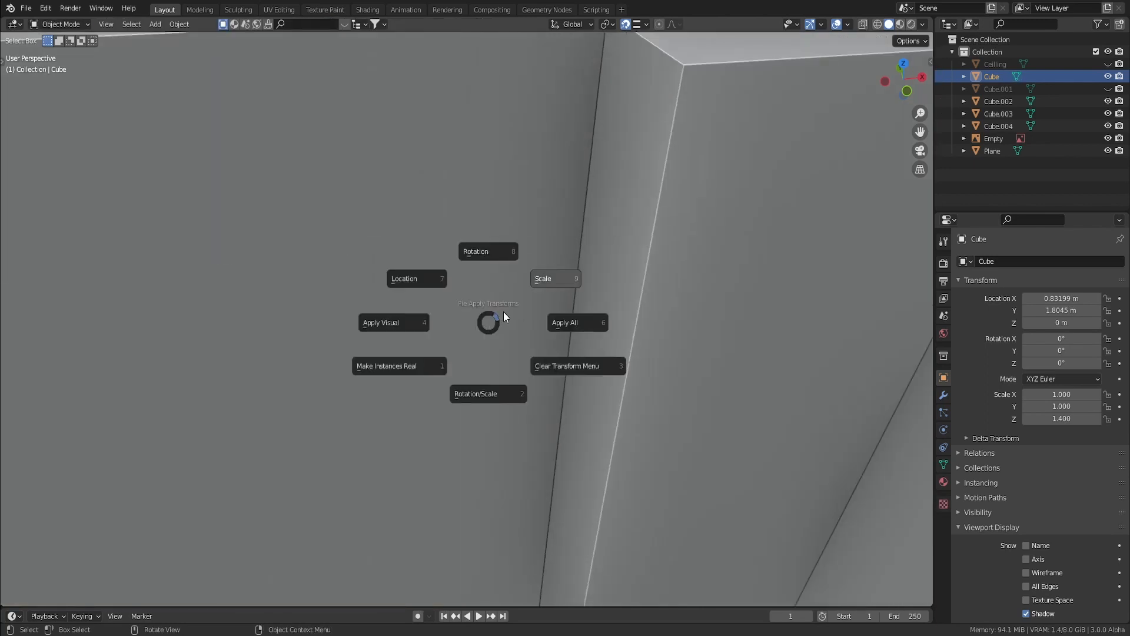
# Apply the wall cube's scale, then inset its door-shaped face by about 0.006 m with Select Outer enabled.
pyautogui.click(546, 287)
pyautogui.press('Tab')
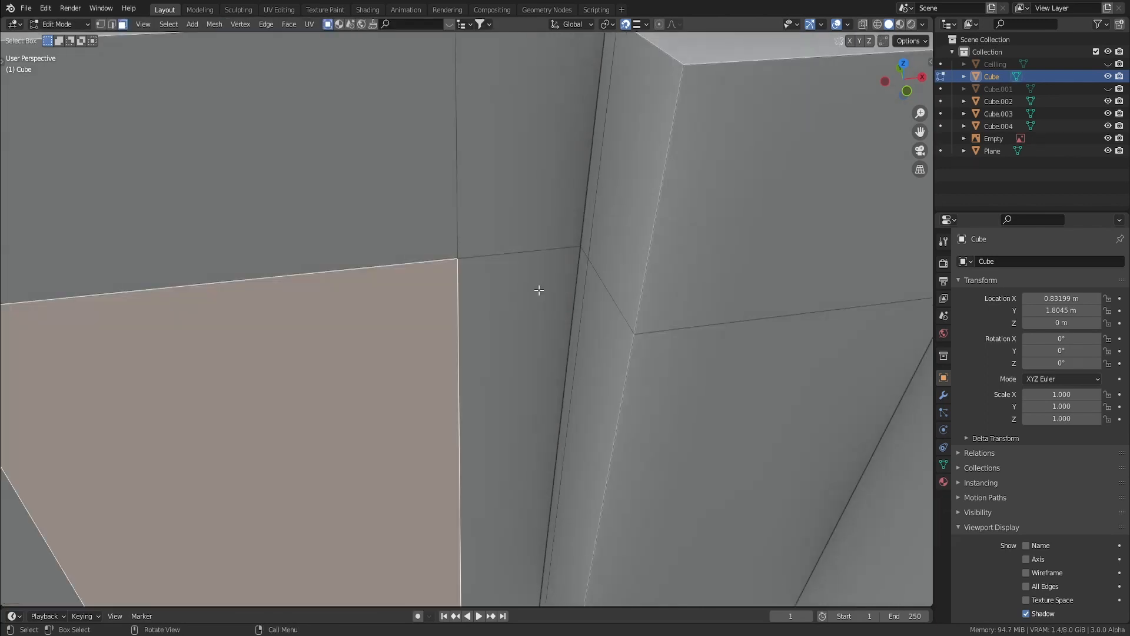
pyautogui.press('i')
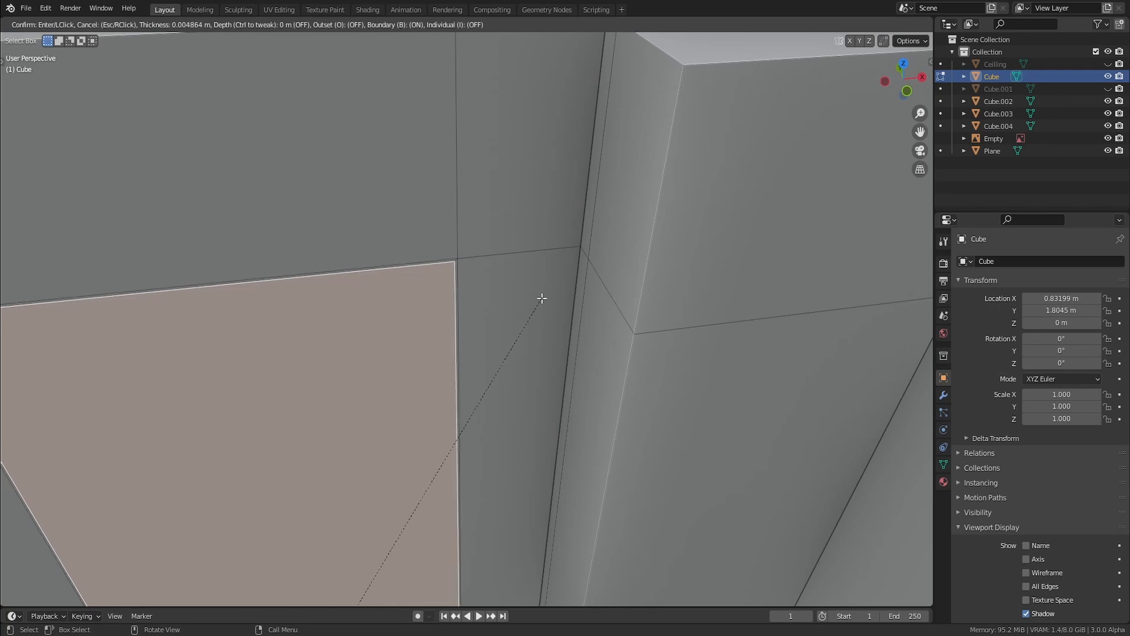
pyautogui.click(538, 298)
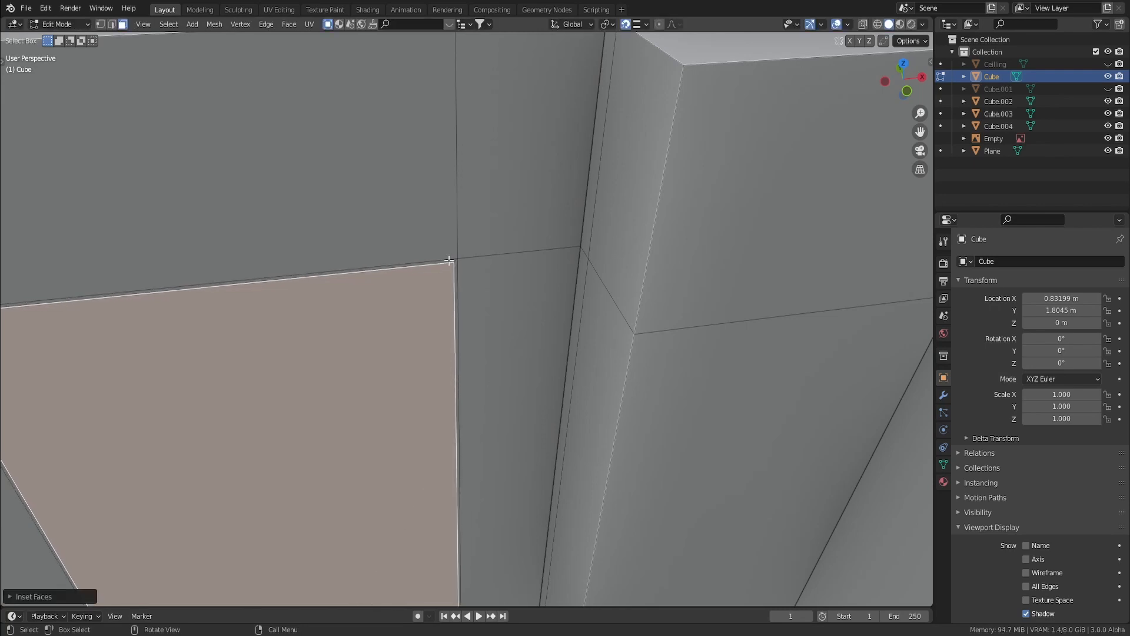
pyautogui.click(38, 596)
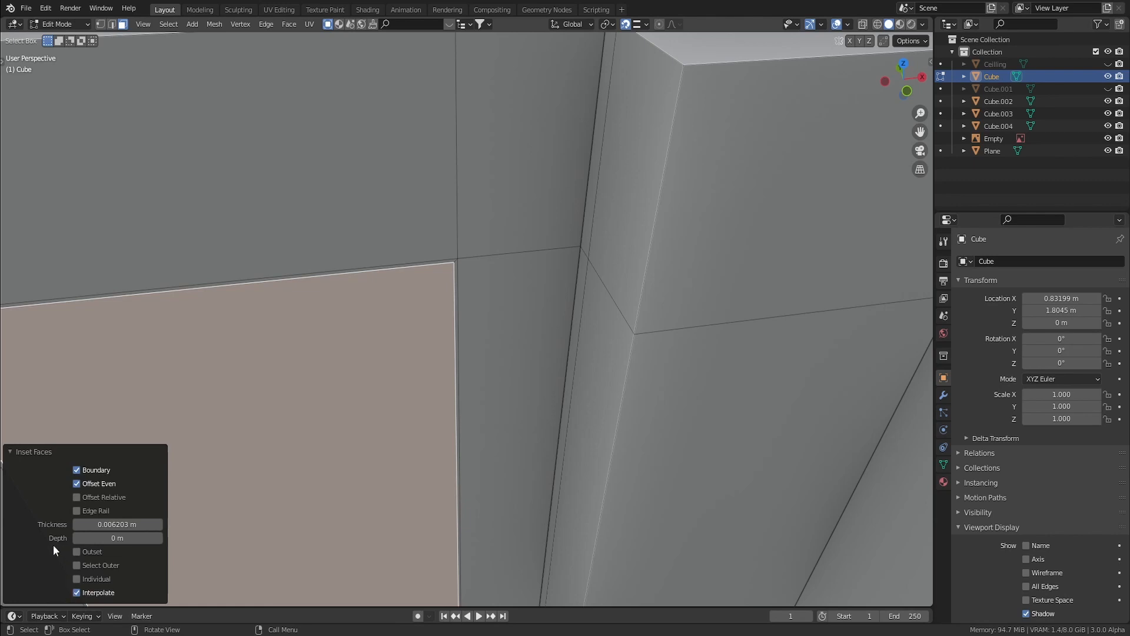
pyautogui.click(88, 566)
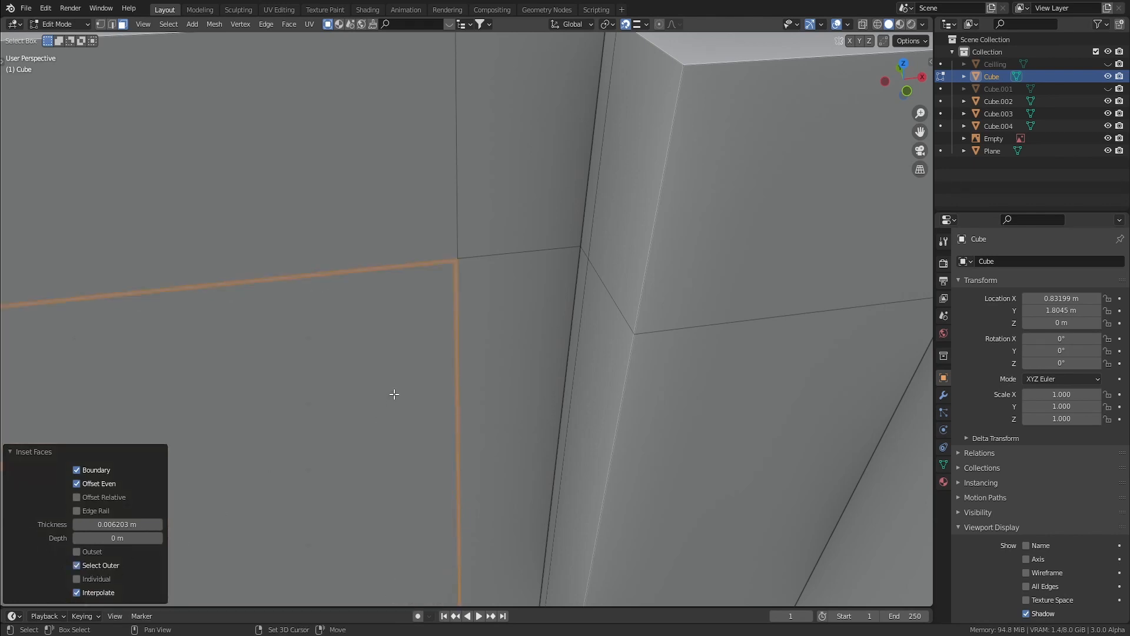
# Extrude the selected thin ring of faces around the door in place, with no offset.
pyautogui.moveTo(394, 394); pyautogui.dragTo(494, 386, button='middle')
pyautogui.press('e')
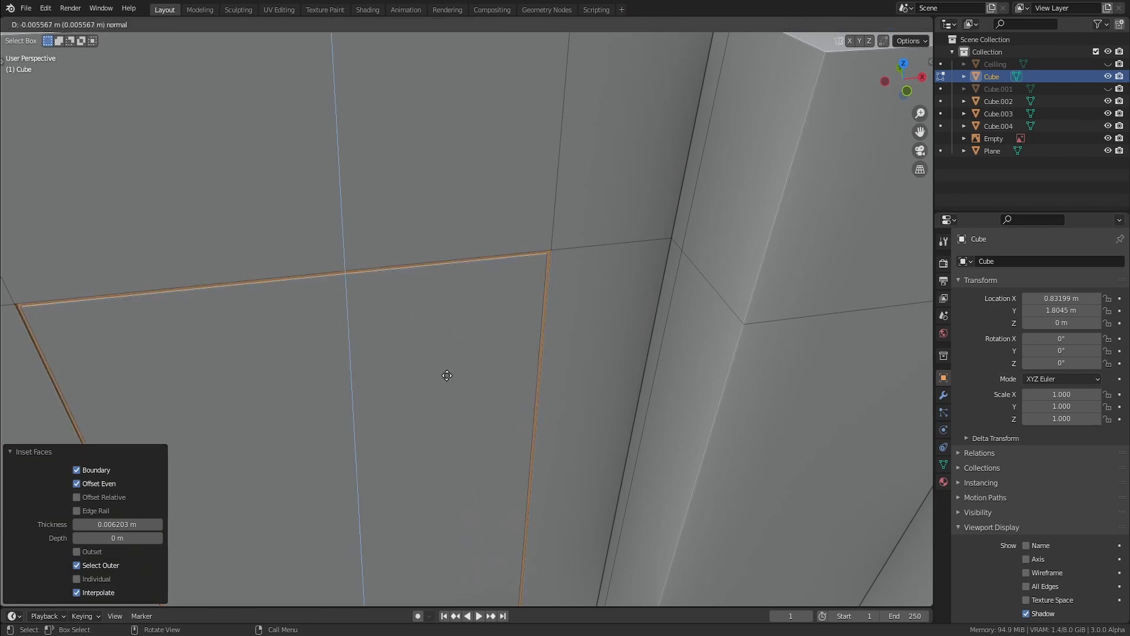
pyautogui.press('y')
pyautogui.press('y')
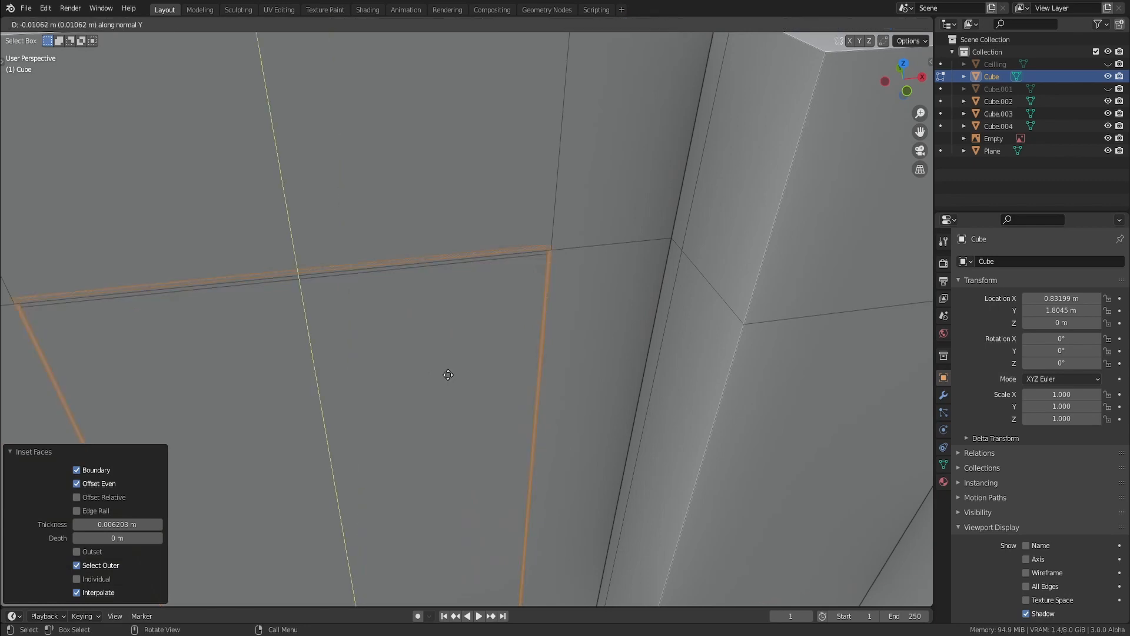
pyautogui.press('z')
pyautogui.rightClick(455, 372)
pyautogui.moveTo(412, 402); pyautogui.dragTo(454, 404, button='middle')
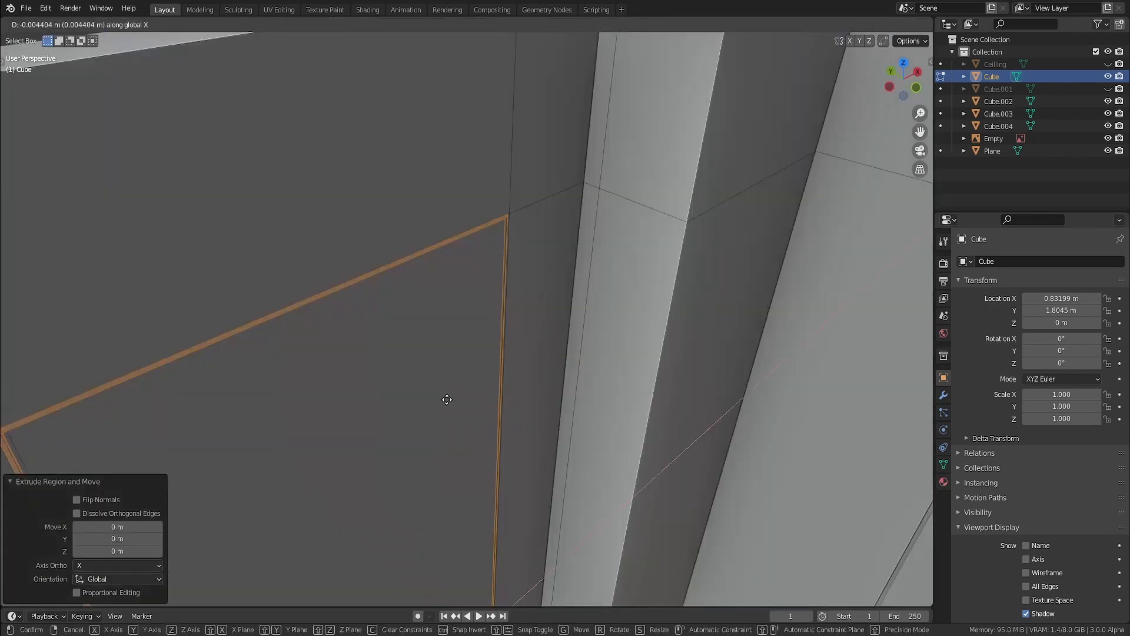
# Move the extruded ring about 0.015 m along global Y to form a recessed gap around the door, then leave mesh editing.
pyautogui.press('g')
pyautogui.press('y')
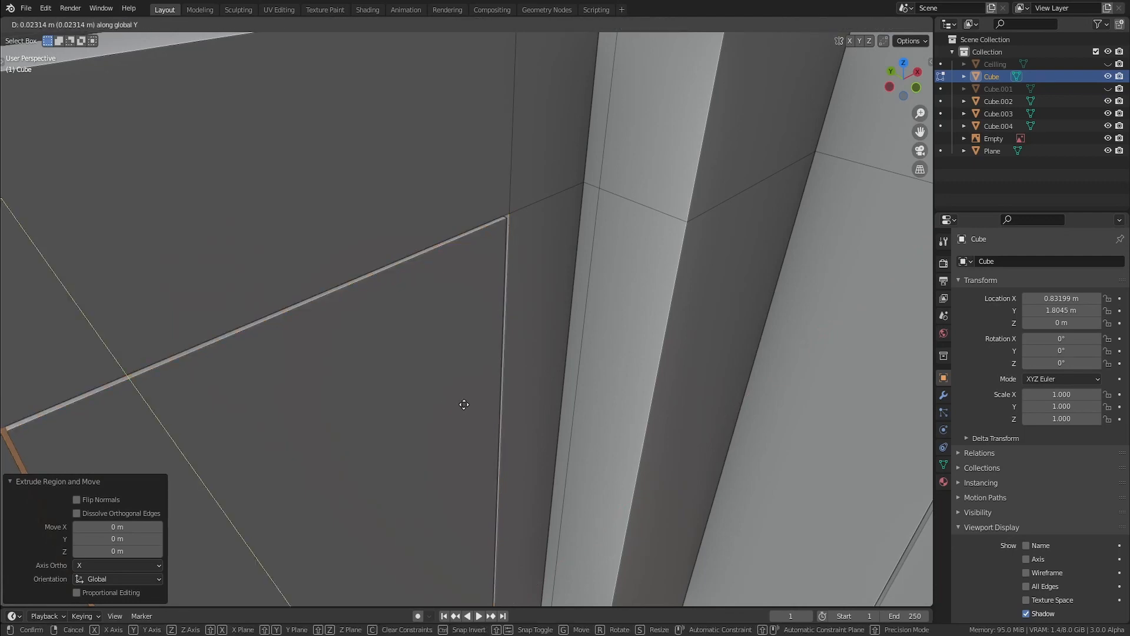
pyautogui.rightClick(469, 406)
pyautogui.moveTo(469, 407); pyautogui.dragTo(467, 396, button='middle')
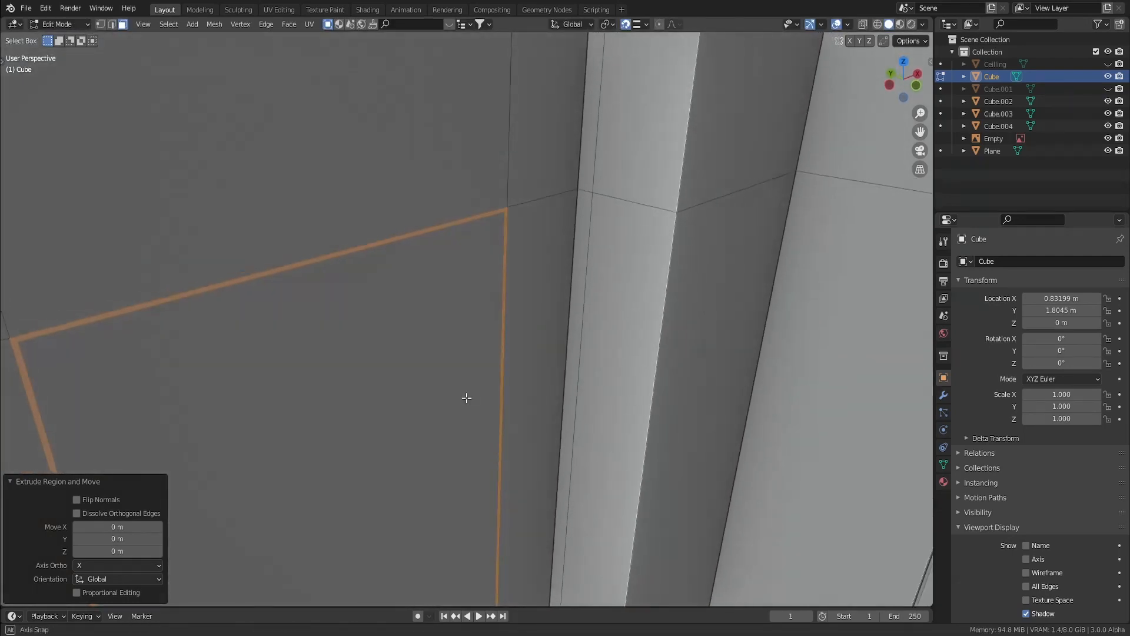
pyautogui.press('g')
pyautogui.press('y')
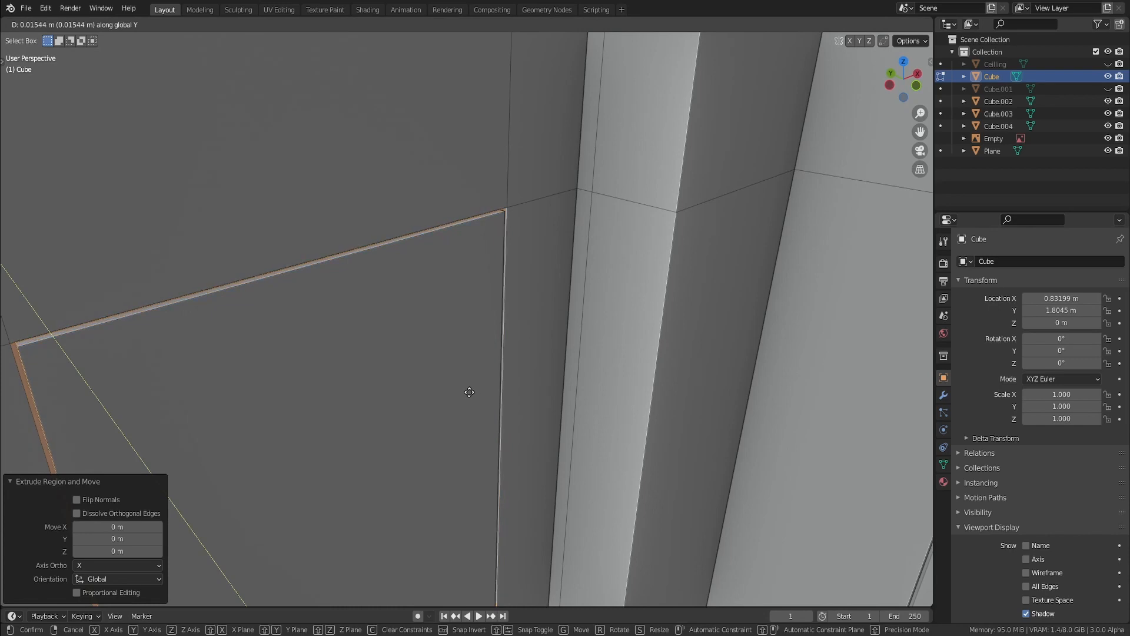
pyautogui.click(467, 391)
pyautogui.moveTo(467, 390); pyautogui.dragTo(472, 252, button='middle')
pyautogui.press('Tab')
# Snap the 3D cursor to the bottom corner vertex of the Cube.004 door on the side nearest the wall corner.
pyautogui.scroll(-1, 428, 386)
pyautogui.click(556, 376)
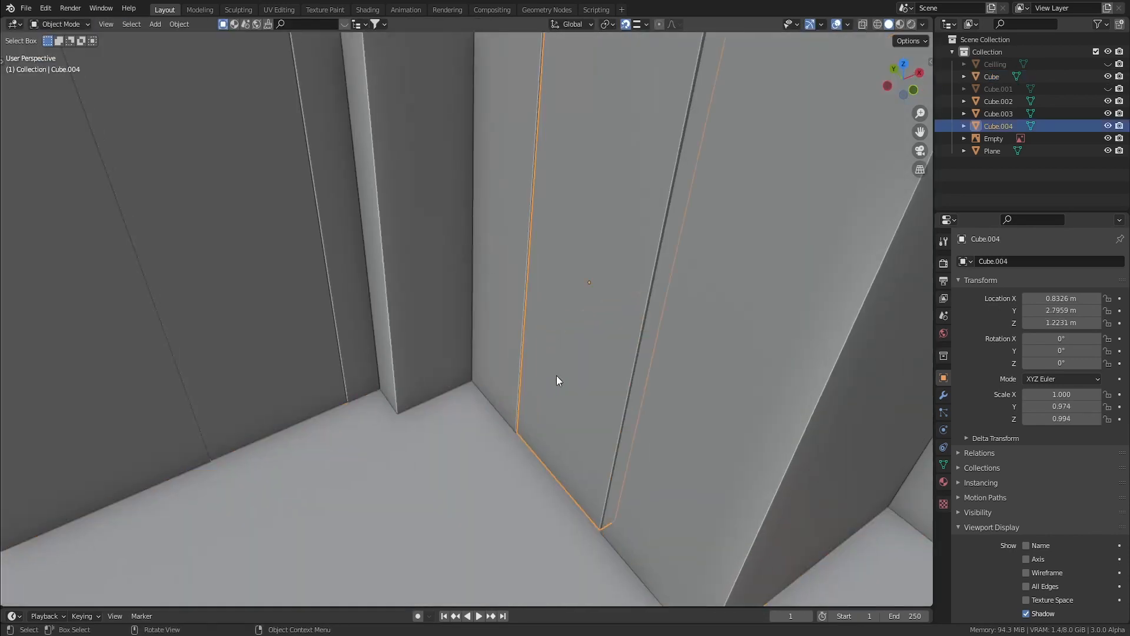
pyautogui.keyDown('shift'); pyautogui.moveTo(579, 374); pyautogui.dragTo(531, 399, button='middle'); pyautogui.keyUp('shift')
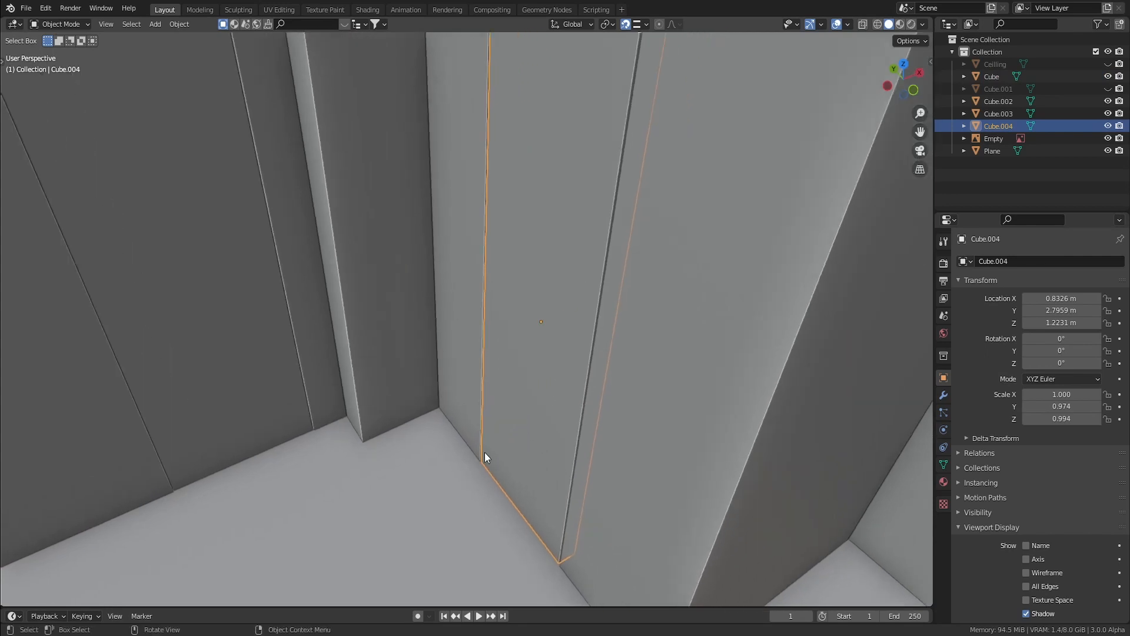
pyautogui.moveTo(517, 398); pyautogui.dragTo(473, 406, button='middle')
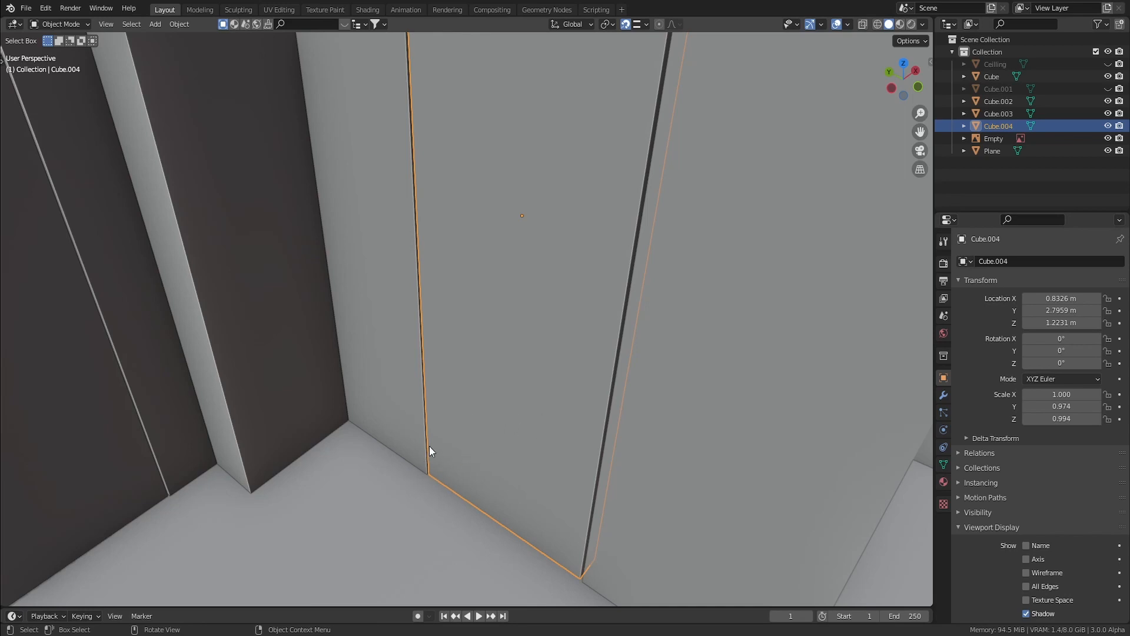
pyautogui.moveTo(478, 373); pyautogui.dragTo(481, 422, button='middle')
pyautogui.press('Tab')
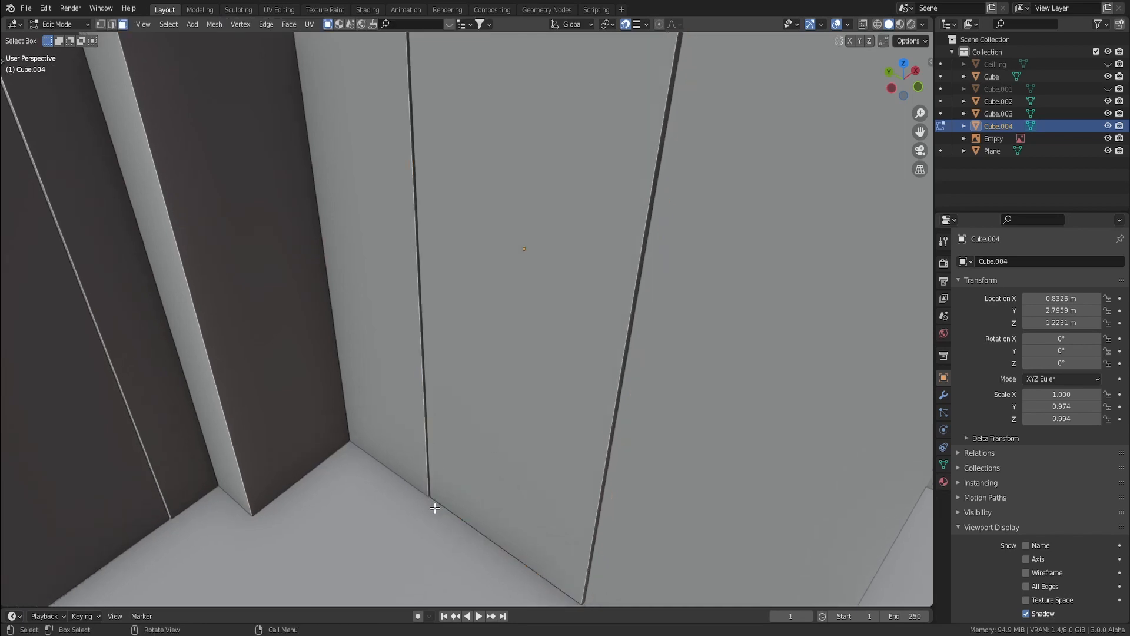
pyautogui.press('1')
pyautogui.moveTo(433, 500); pyautogui.dragTo(427, 503, button='middle')
pyautogui.click(426, 505)
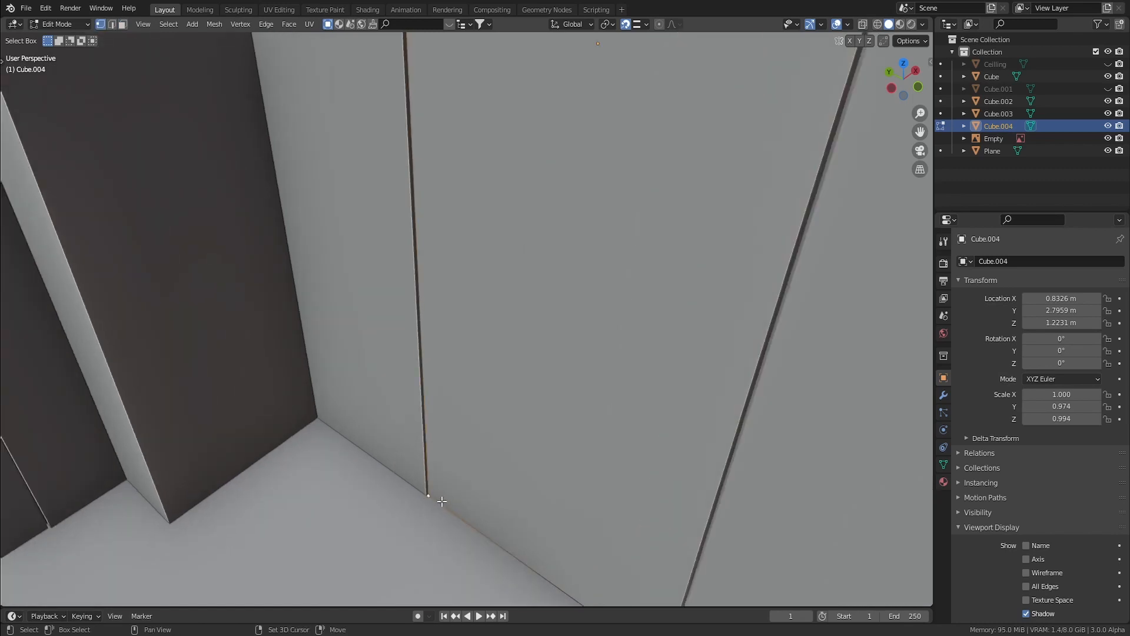
pyautogui.hotkey('shift', 's')
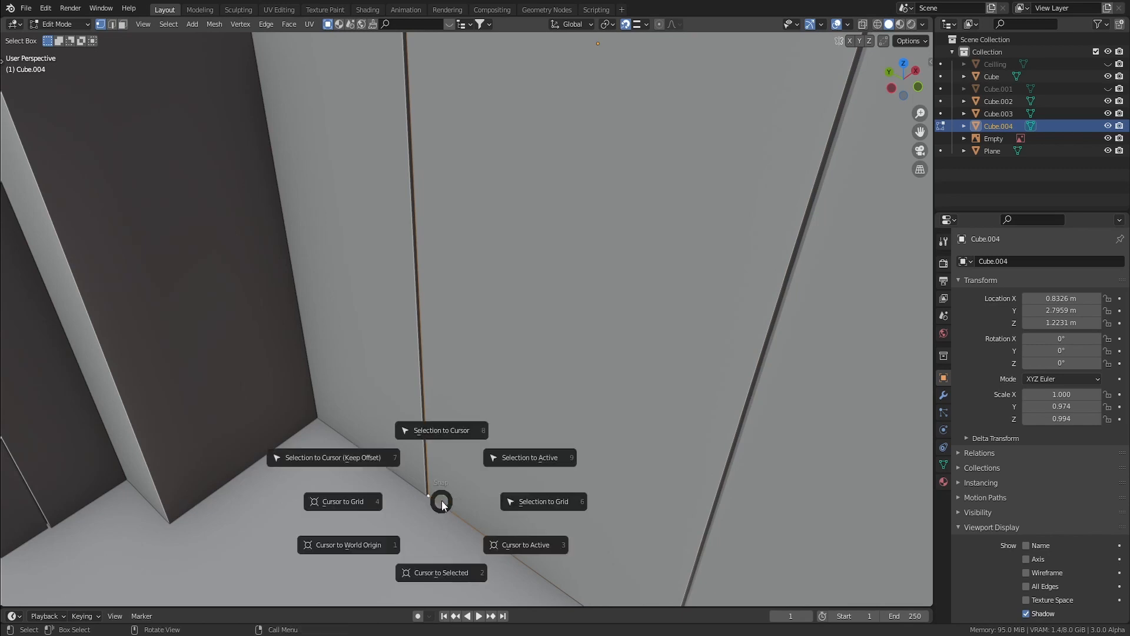
pyautogui.click(444, 570)
pyautogui.press('Tab')
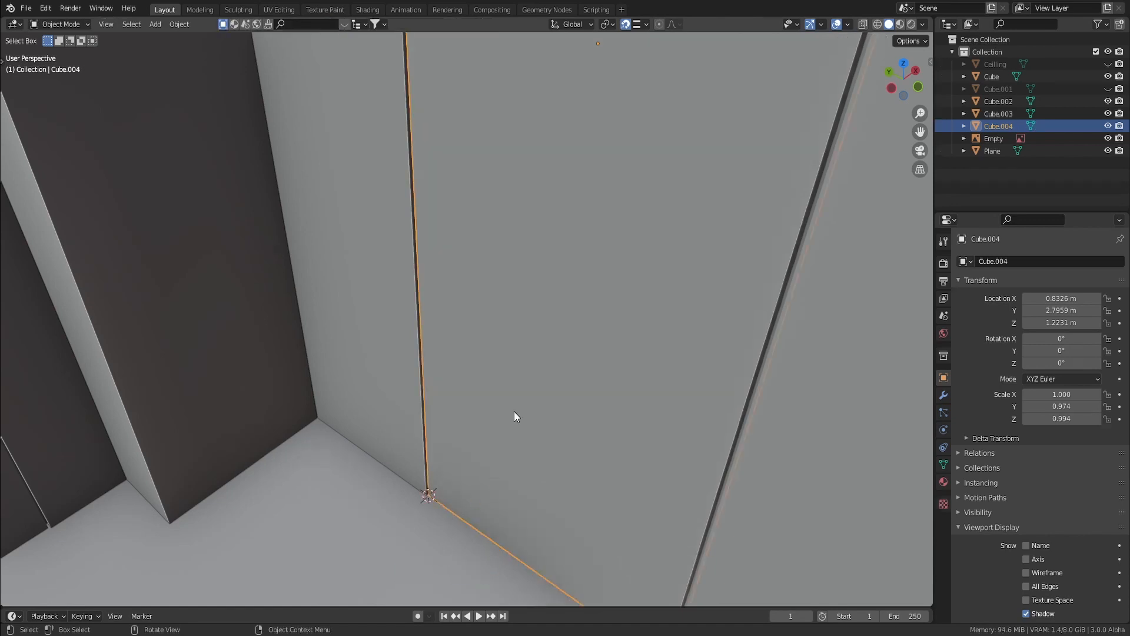
# Set the origin of the Cube.004 door to the 3D cursor.
pyautogui.scroll(-2, 518, 386)
pyautogui.rightClick(533, 302)
pyautogui.moveTo(533, 302)
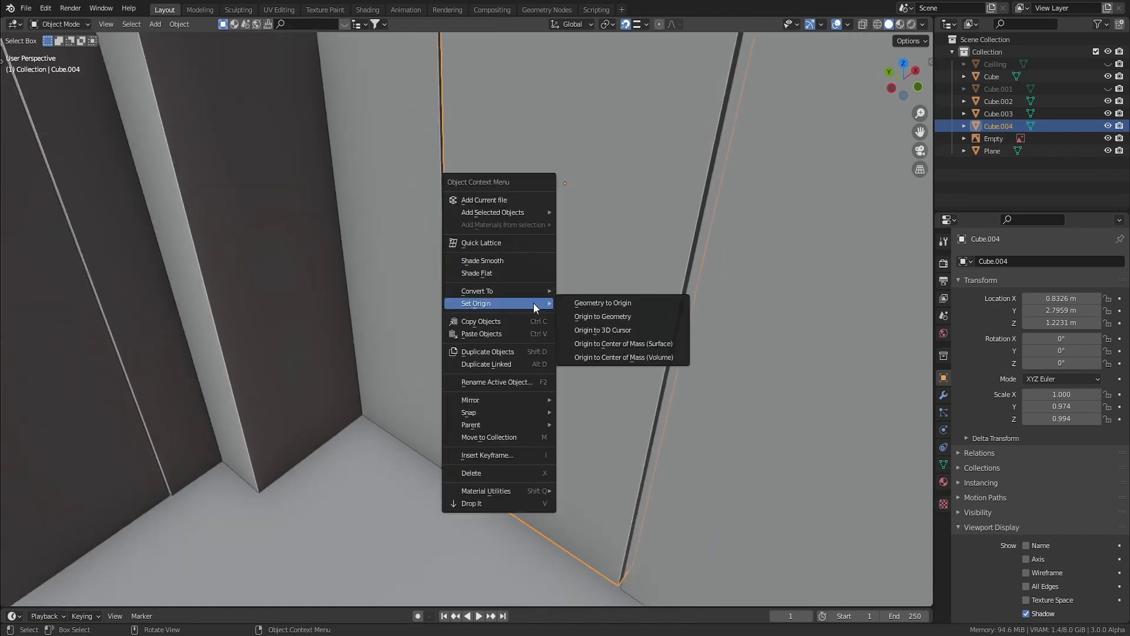
pyautogui.click(596, 329)
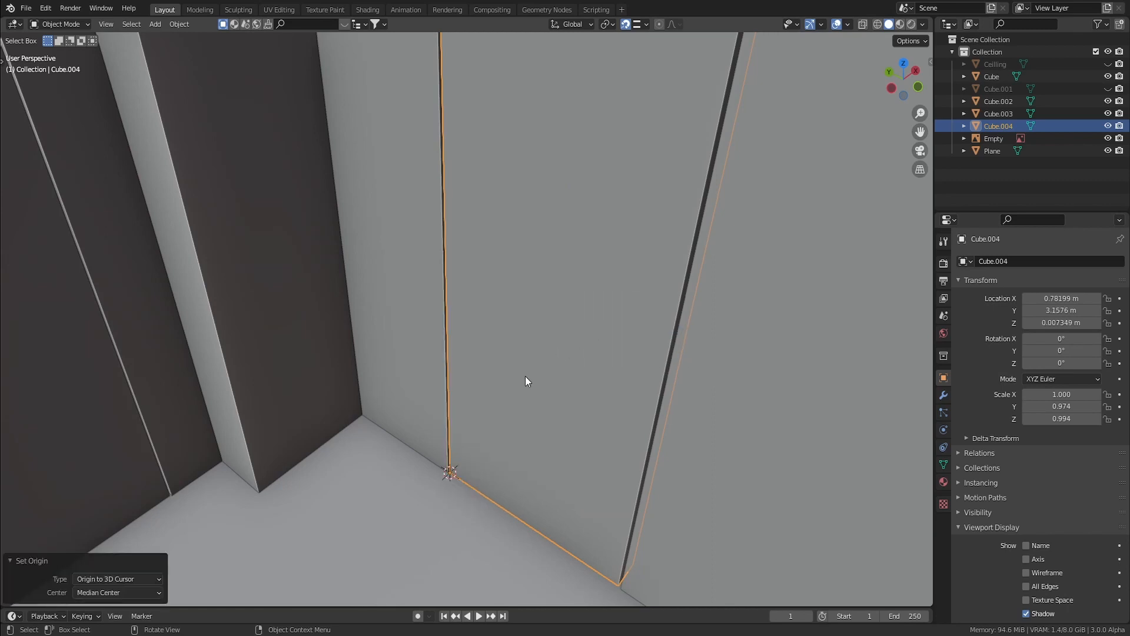
# Try rotating the Cube.004 door about the global Z axis to test its hinge pivot.
pyautogui.press('r')
pyautogui.press('z')
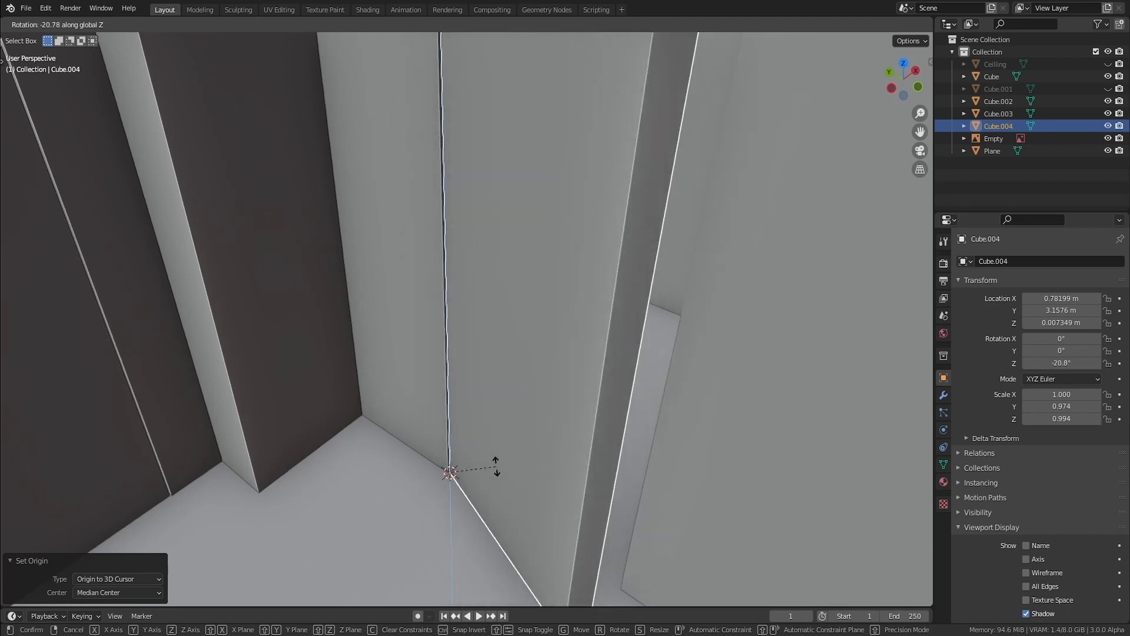
pyautogui.rightClick(496, 466)
pyautogui.press('Tab')
pyautogui.press('Tab')
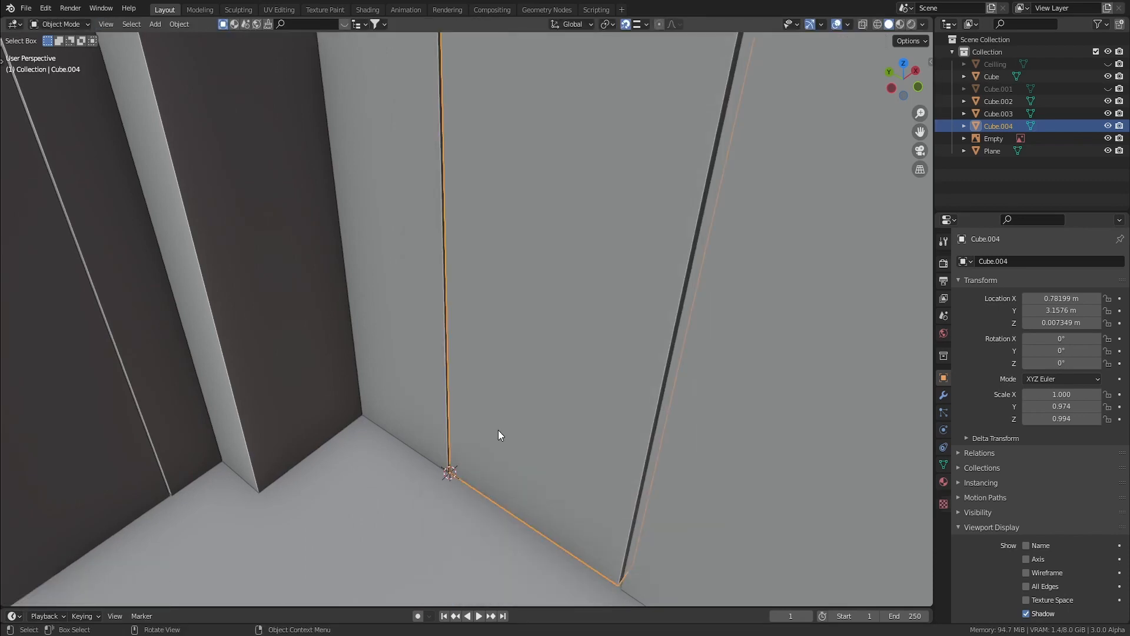
# Save the scene file Flat 2_003.blend.
pyautogui.scroll(-2, 499, 426)
pyautogui.keyDown('shift'); pyautogui.moveTo(542, 366); pyautogui.dragTo(516, 404, button='middle'); pyautogui.keyUp('shift')
pyautogui.keyDown('shift'); pyautogui.moveTo(563, 350); pyautogui.dragTo(552, 358, button='middle'); pyautogui.keyUp('shift')
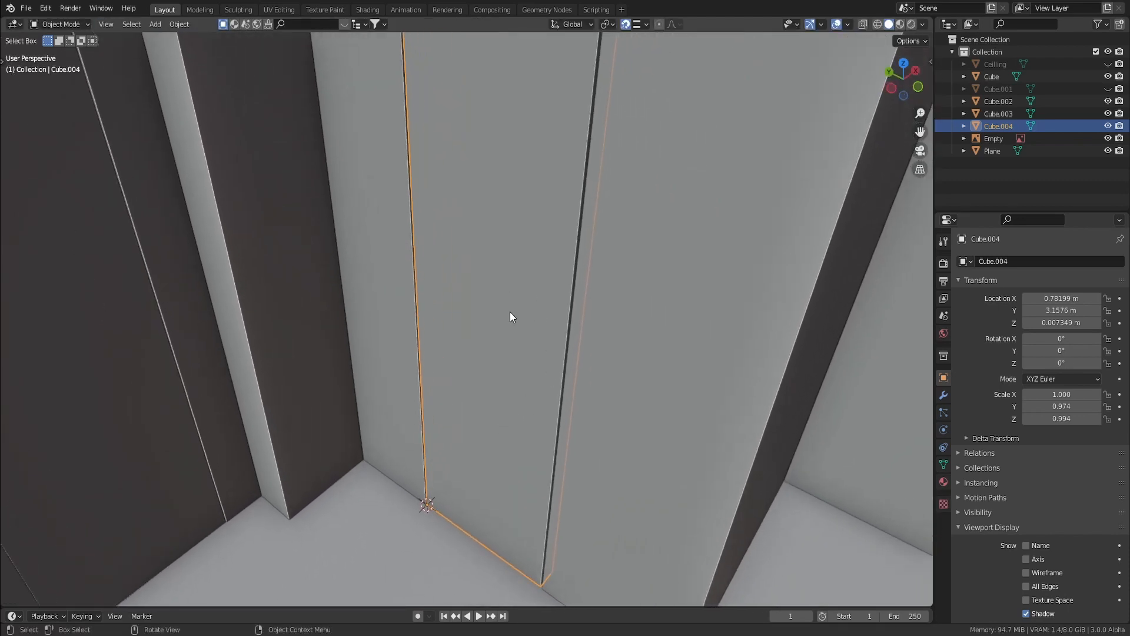
pyautogui.keyDown('shift'); pyautogui.moveTo(388, 359); pyautogui.dragTo(518, 405, button='middle'); pyautogui.keyUp('shift')
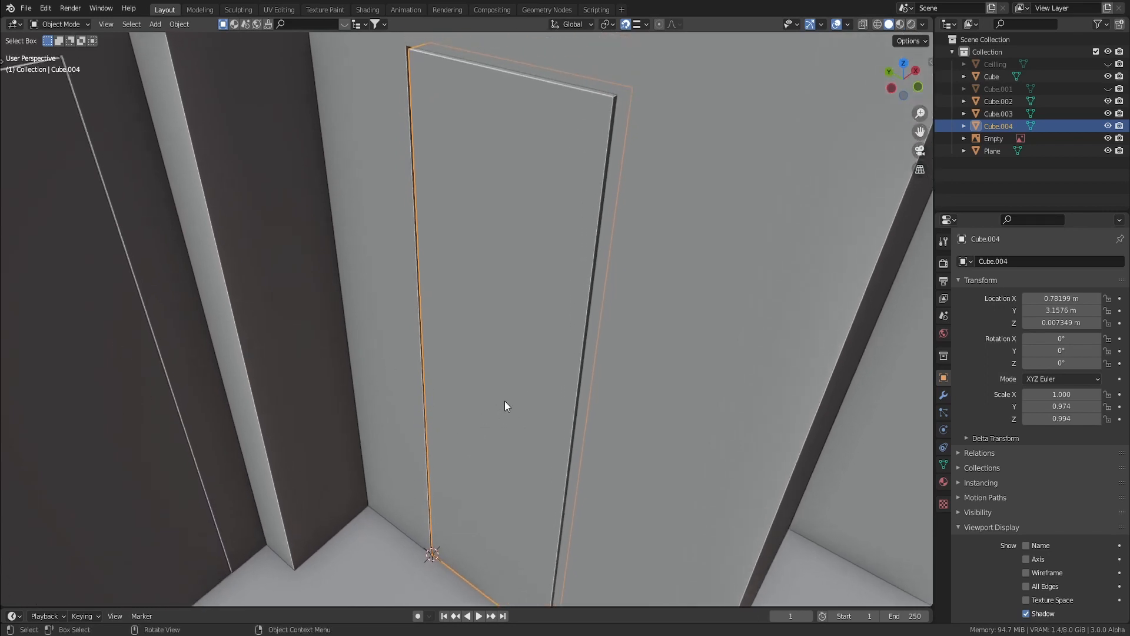
pyautogui.moveTo(525, 388); pyautogui.dragTo(489, 394, button='middle')
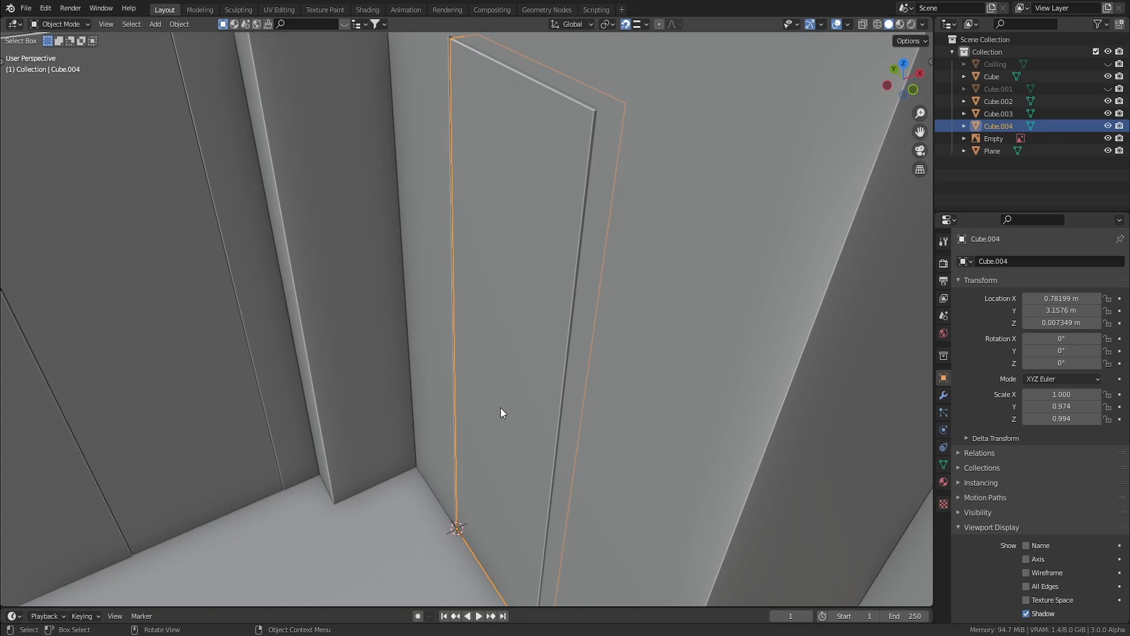
pyautogui.scroll(-6, 500, 407)
pyautogui.hotkey('ctrl', 's')
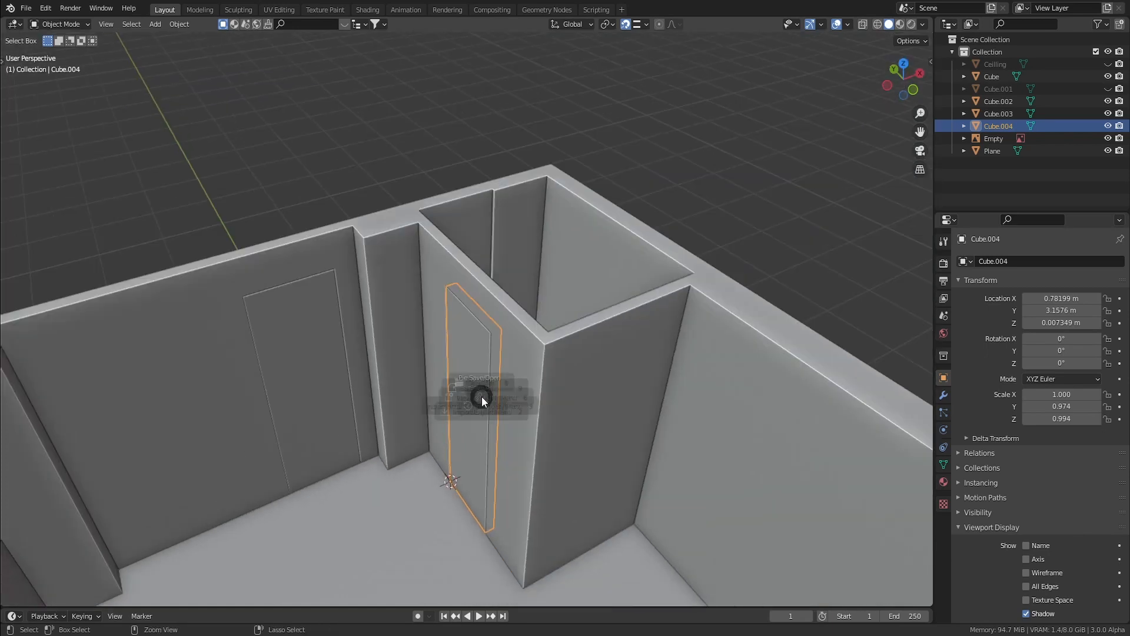
pyautogui.click(423, 352)
# Add an Archipack door to the scene using the 80x200 preset.
pyautogui.hotkey('shift', 'a')
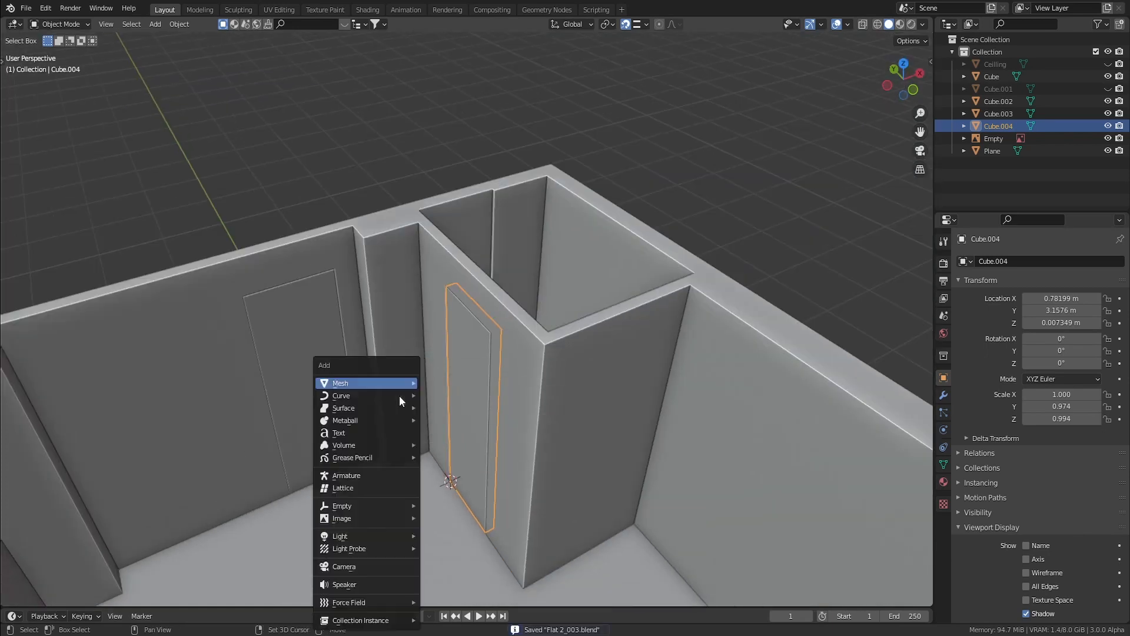
pyautogui.moveTo(384, 380)
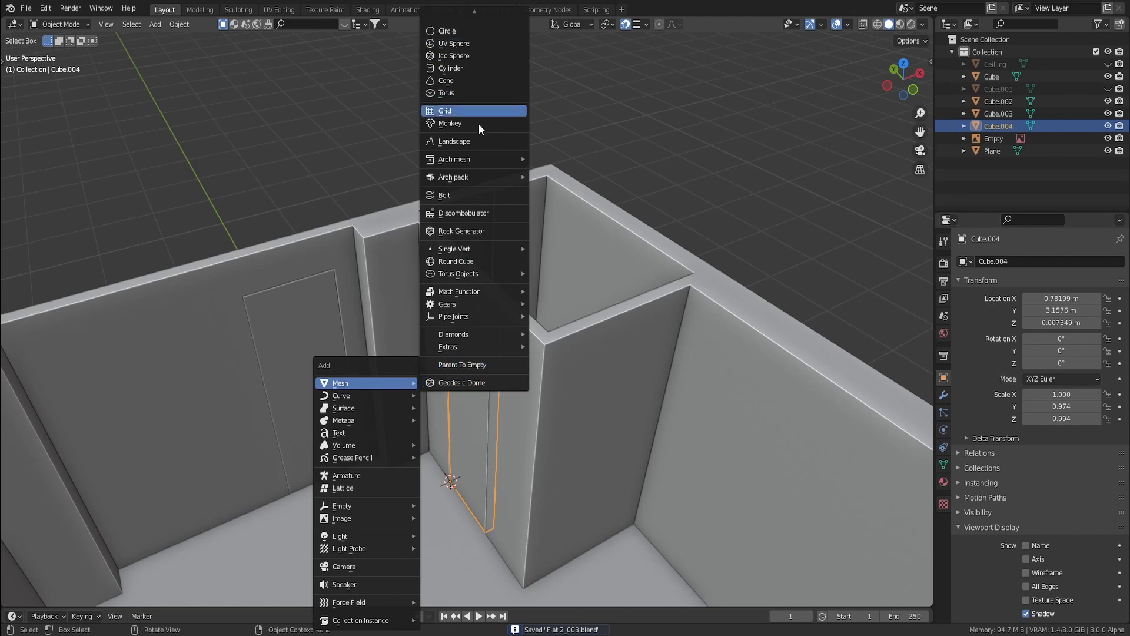
pyautogui.moveTo(512, 177)
pyautogui.click(547, 204)
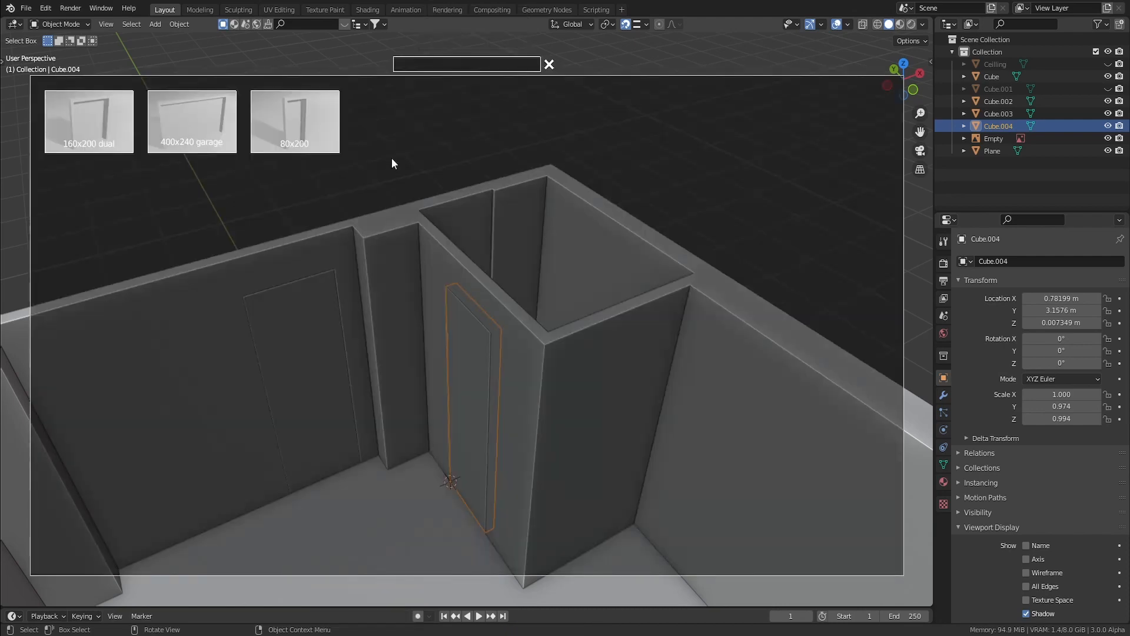
pyautogui.click(306, 137)
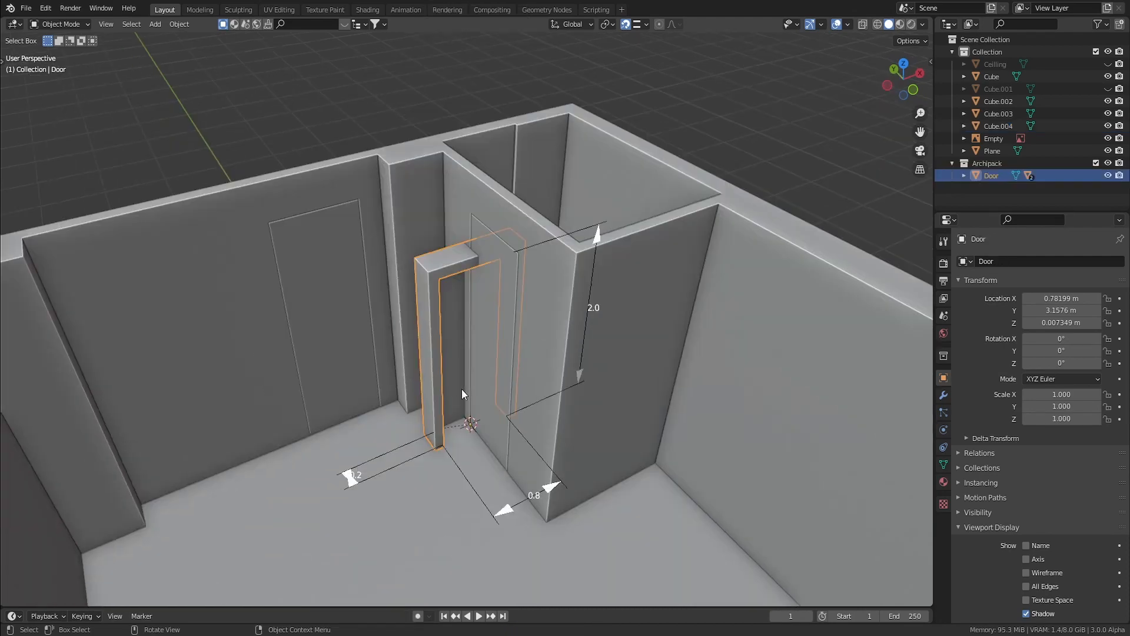
# Move the new Archipack door about -1.44 m along global X, away from the wall.
pyautogui.press('g')
pyautogui.press('y')
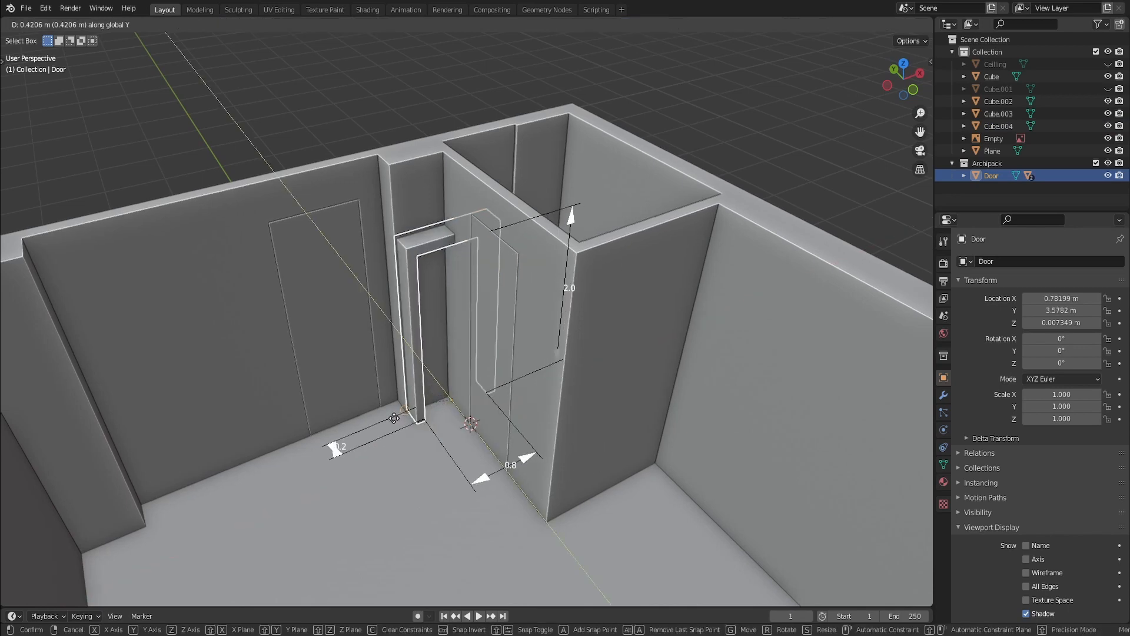
pyautogui.press('x')
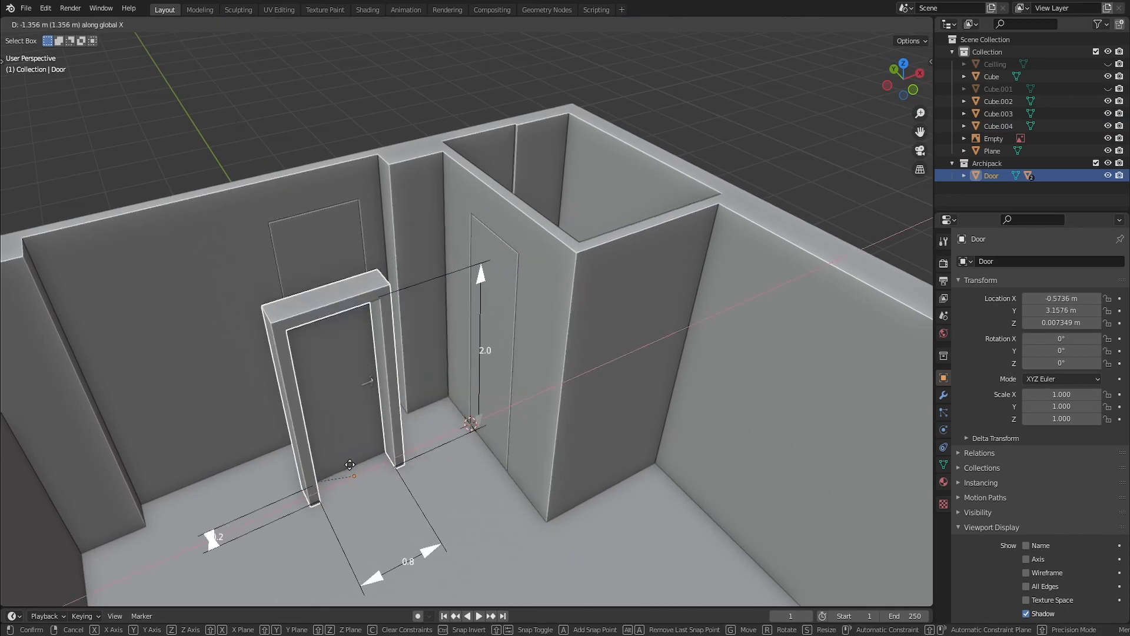
pyautogui.click(355, 421)
# Detach the handle from the Archipack door by clearing its parent.
pyautogui.scroll(3, 381, 409)
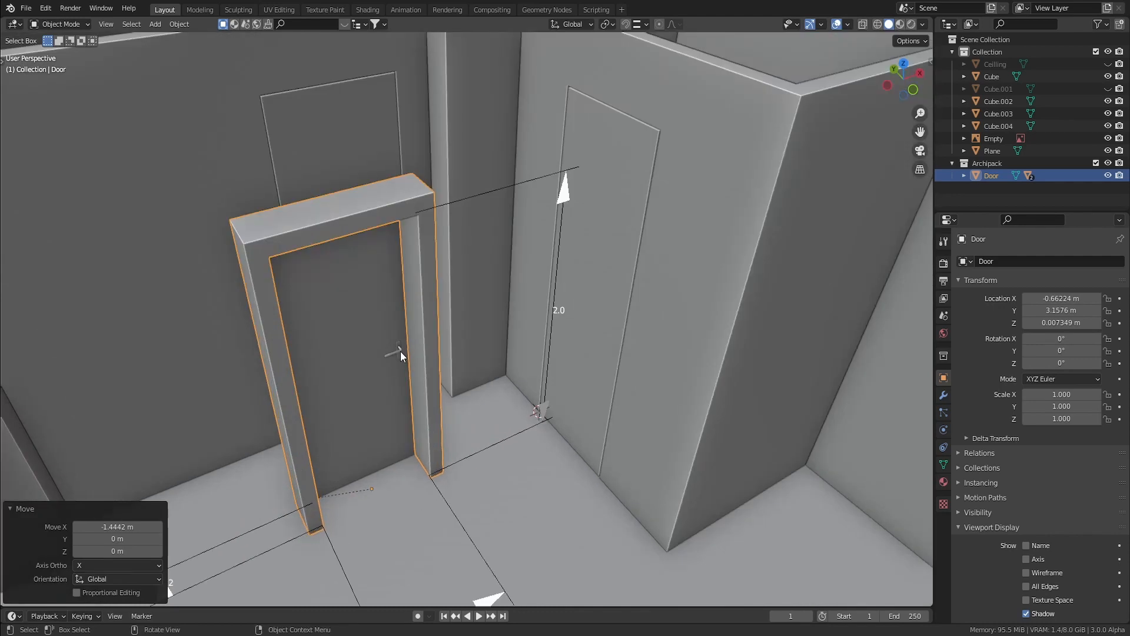
pyautogui.click(397, 351)
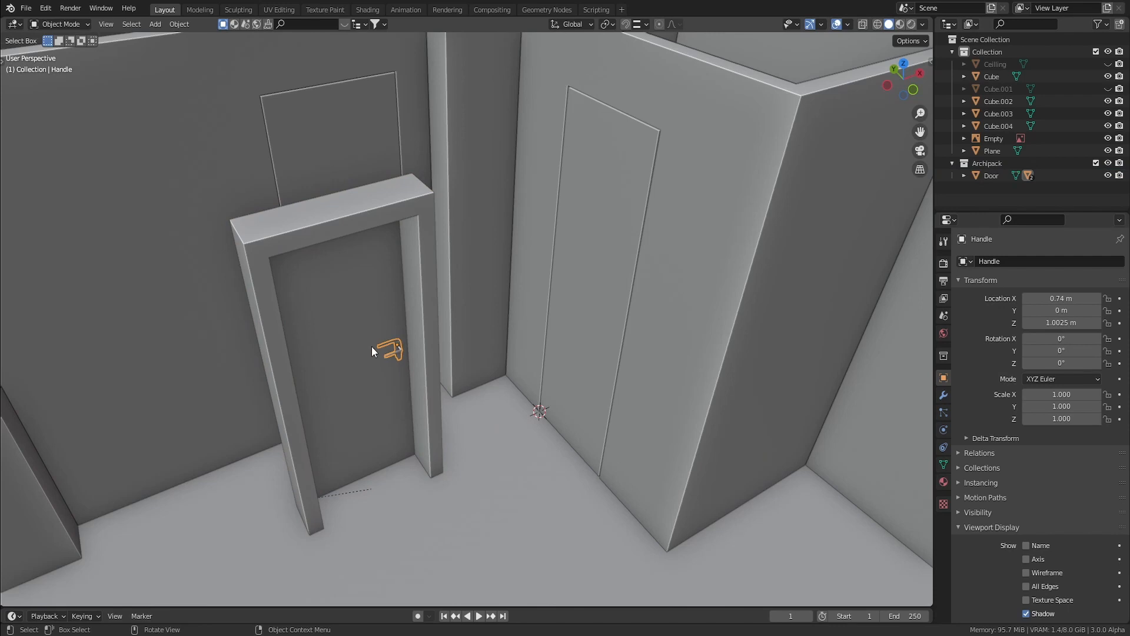
pyautogui.rightClick(396, 351)
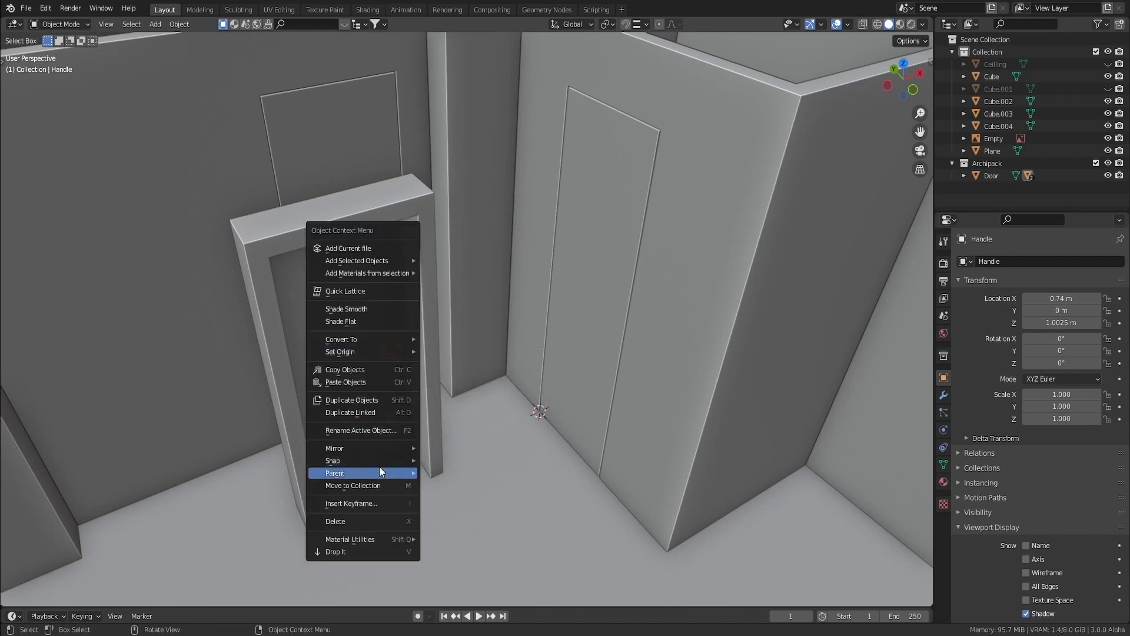
pyautogui.moveTo(379, 473)
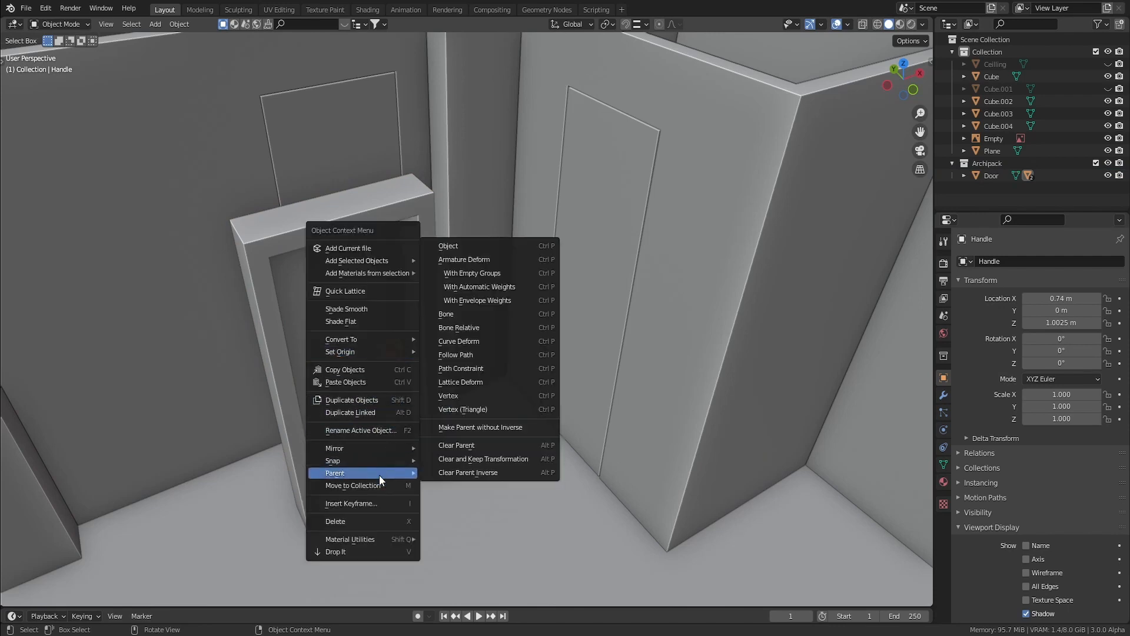
pyautogui.click(469, 458)
# Delete the Archipack door's frame together with its panel and select the remaining Handle object.
pyautogui.click(397, 292)
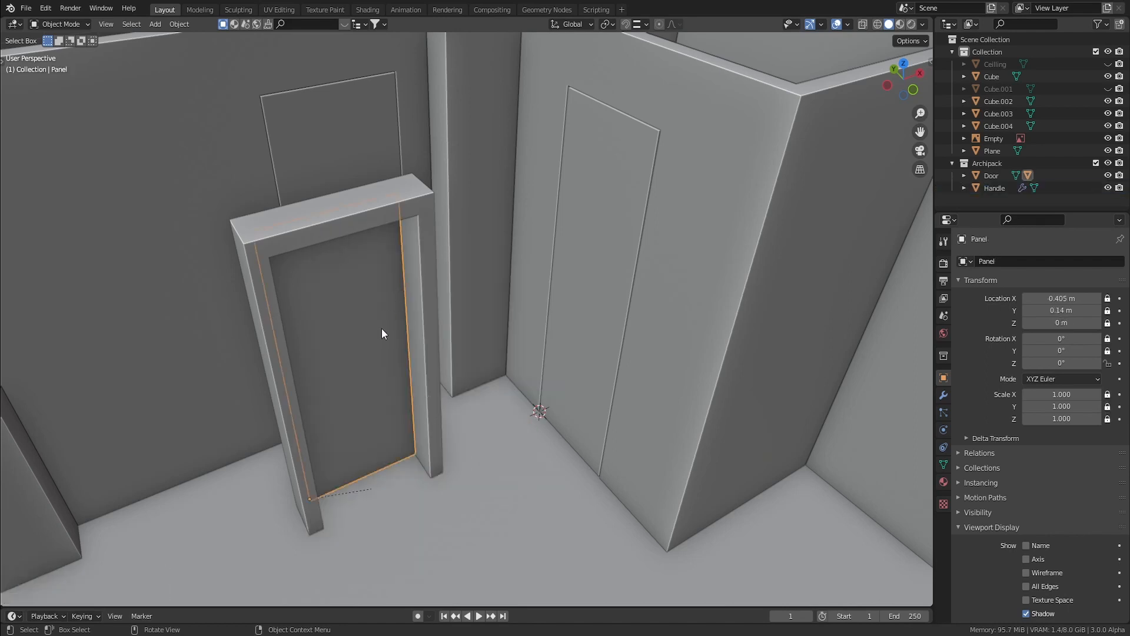
pyautogui.click(423, 307)
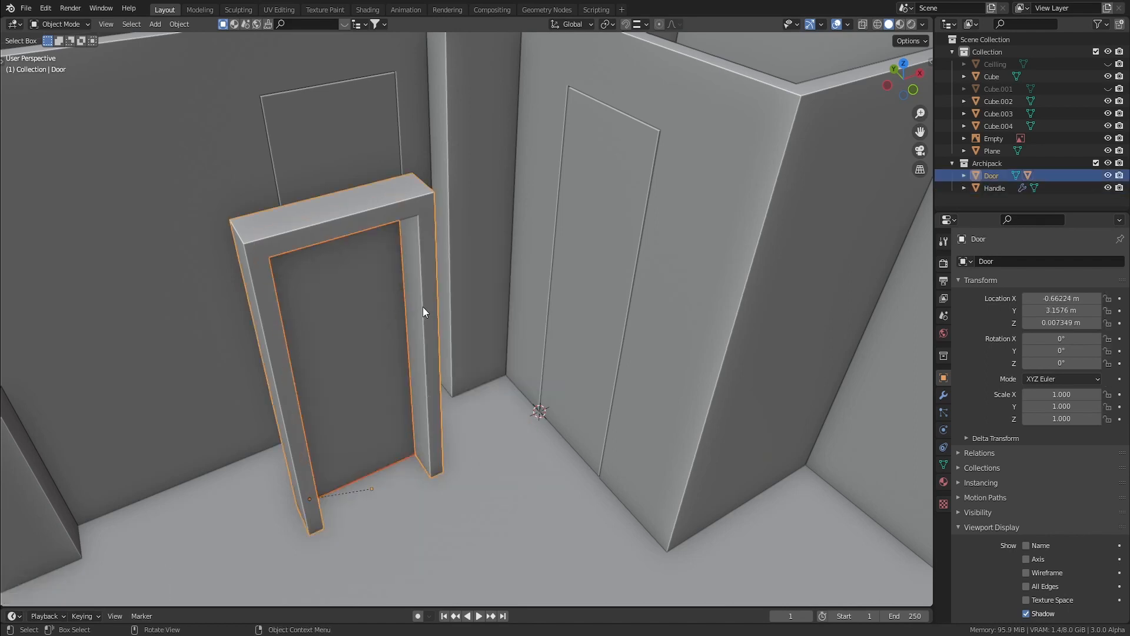
pyautogui.press('Delete')
pyautogui.click(987, 175)
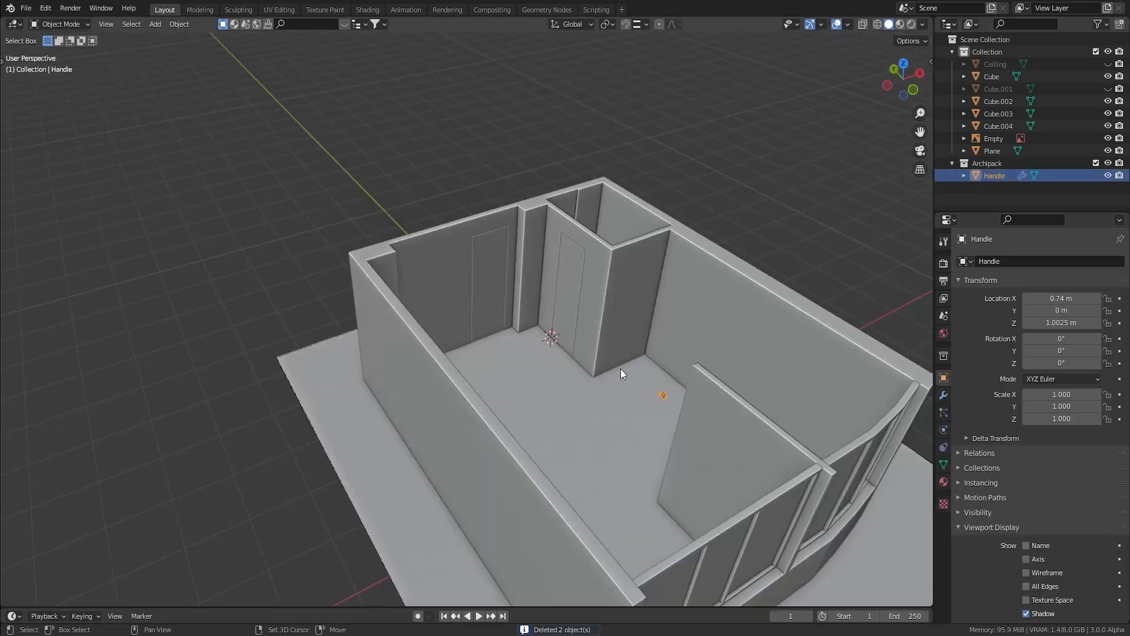
# Rotate the handle -90° about the global Z axis, working in a top wireframe view over the floor plan.
pyautogui.scroll(8, 661, 393)
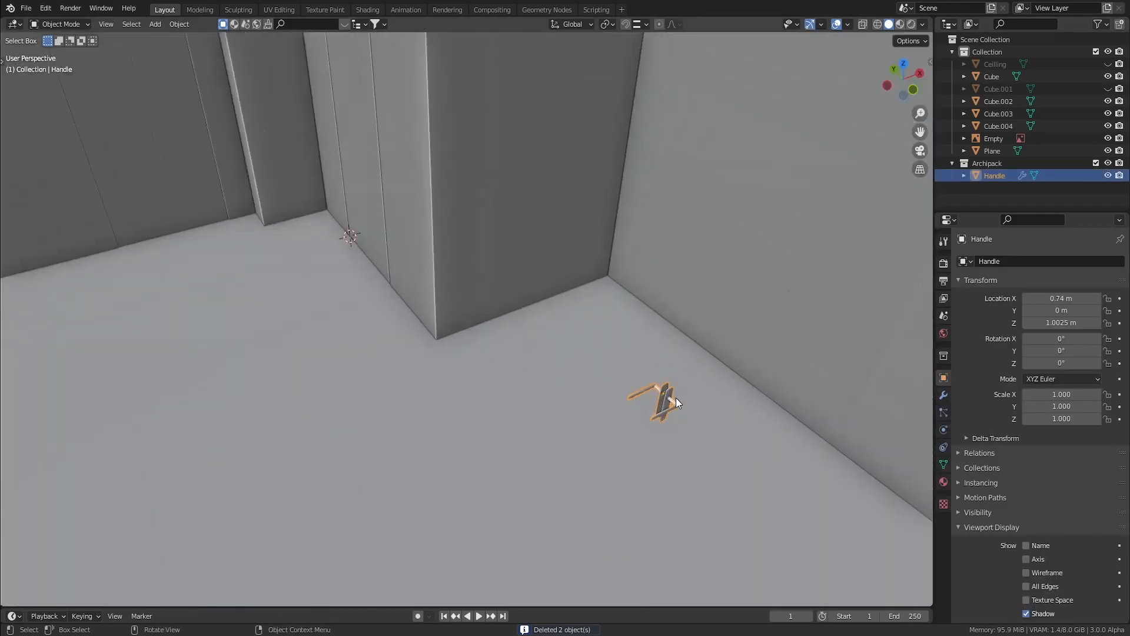
pyautogui.scroll(-2, 689, 418)
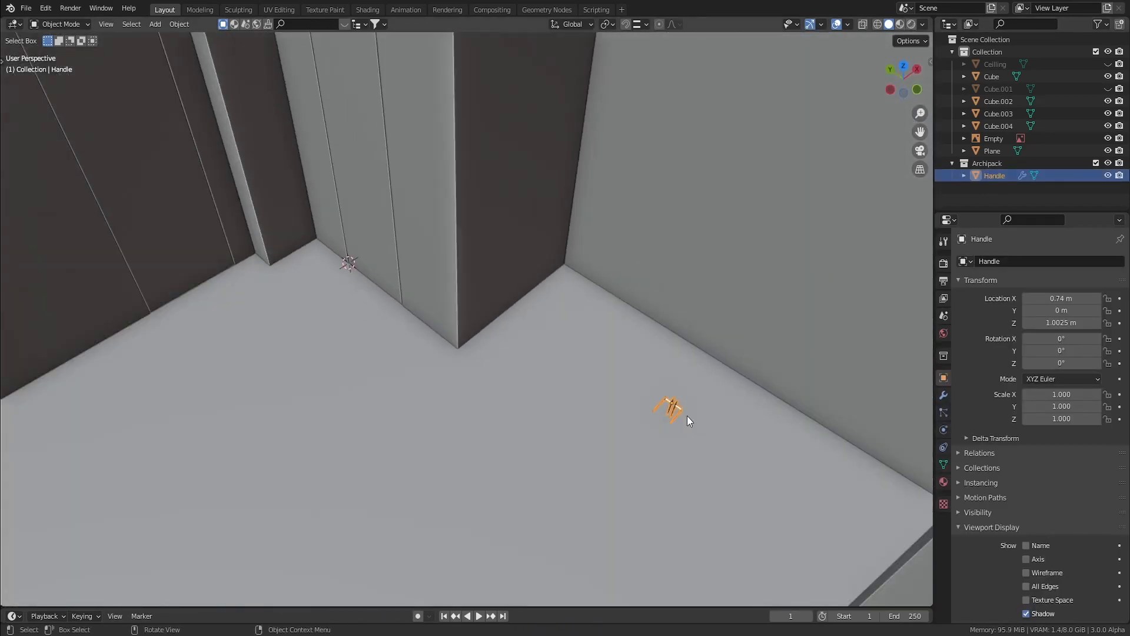
pyautogui.scroll(-2, 683, 471)
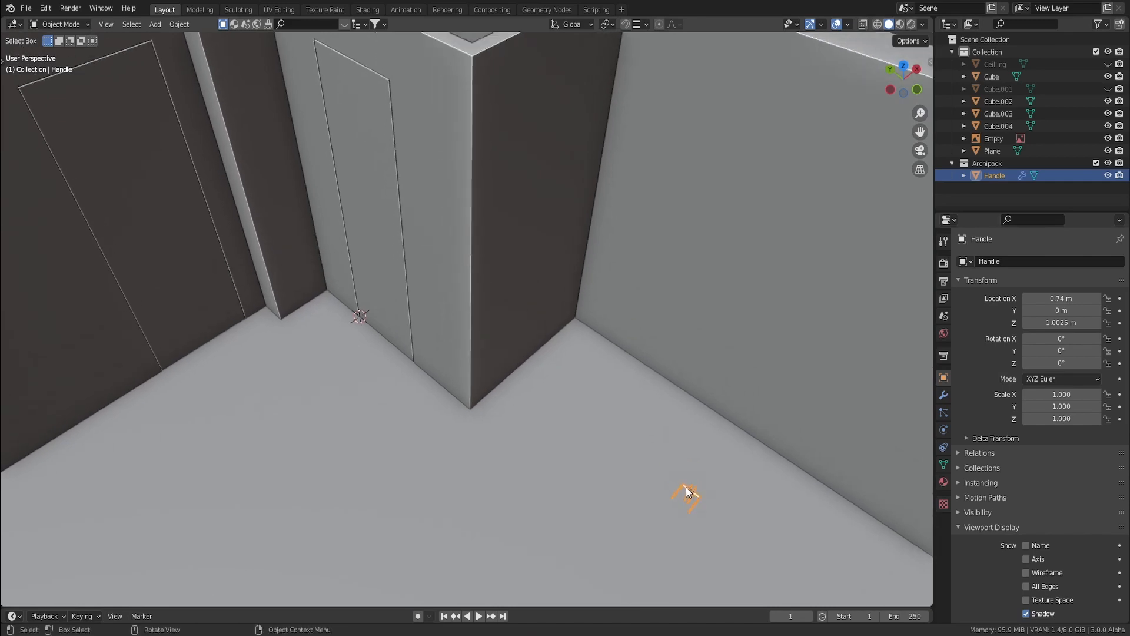
pyautogui.press('KP_7')
pyautogui.hotkey('shift', 'z')
pyautogui.keyDown('shift'); pyautogui.moveTo(502, 468); pyautogui.dragTo(516, 405, button='middle'); pyautogui.keyUp('shift')
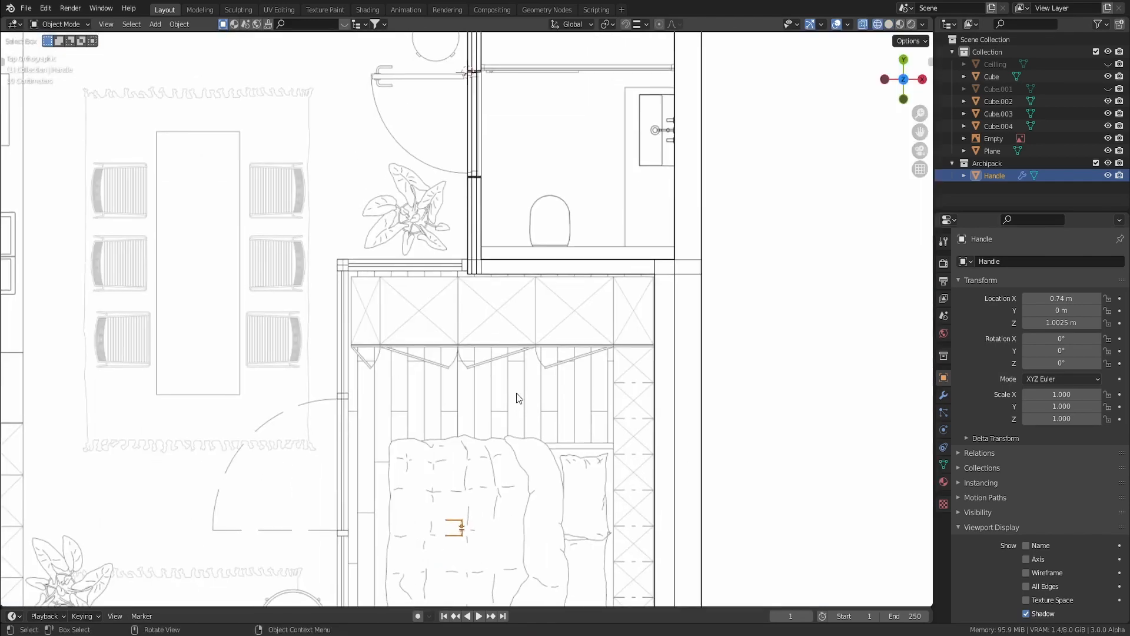
pyautogui.press('r')
pyautogui.press('z')
pyautogui.press('9')
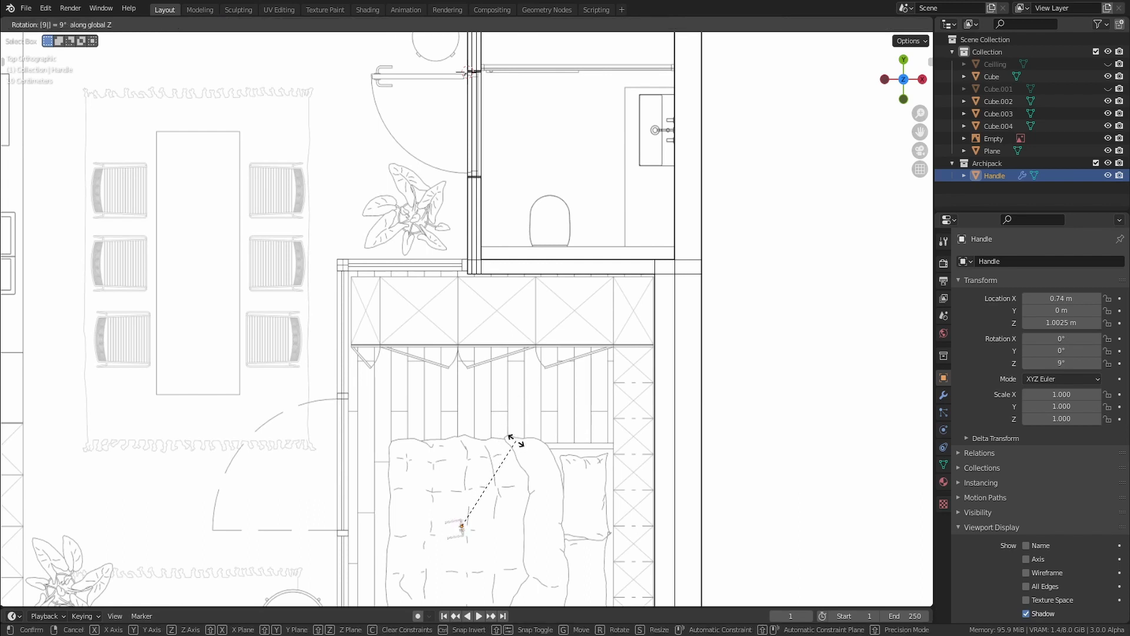
pyautogui.press('0')
pyautogui.press('-')
pyautogui.press('Return')
# Move the handle about 2.54 m along Y and 0.10 m along X to the free edge of the bathroom door.
pyautogui.press('g')
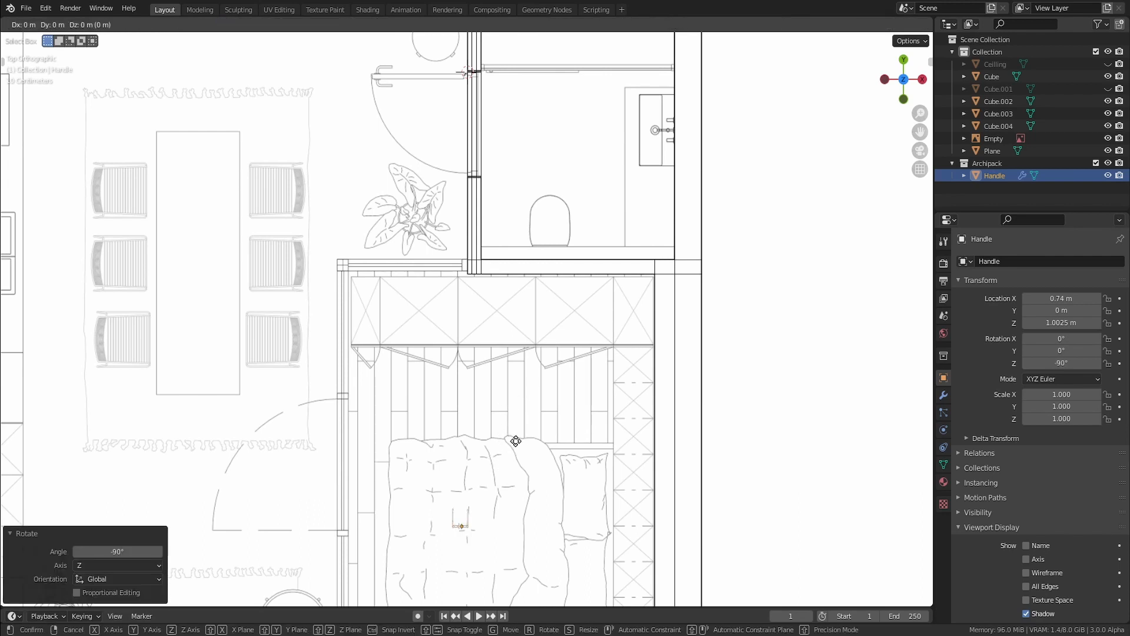
pyautogui.press('y')
pyautogui.click(550, 74)
pyautogui.keyDown('shift'); pyautogui.moveTo(519, 107); pyautogui.dragTo(486, 259, button='middle'); pyautogui.keyUp('shift')
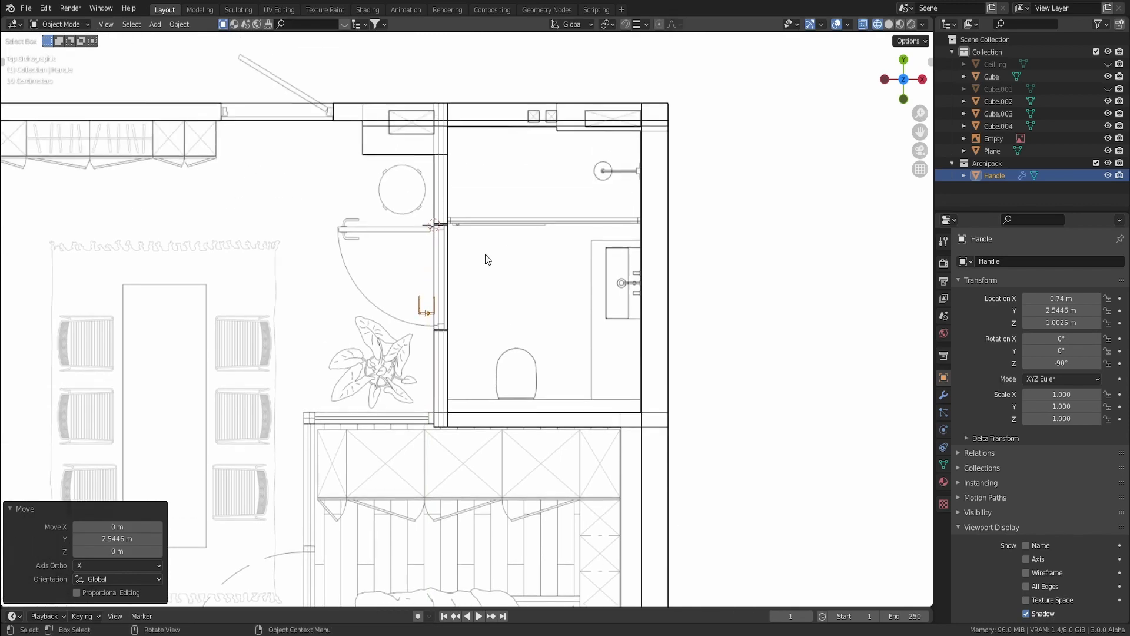
pyautogui.scroll(5, 475, 261)
pyautogui.press('g')
pyautogui.press('x')
pyautogui.click(440, 321)
pyautogui.scroll(2, 427, 343)
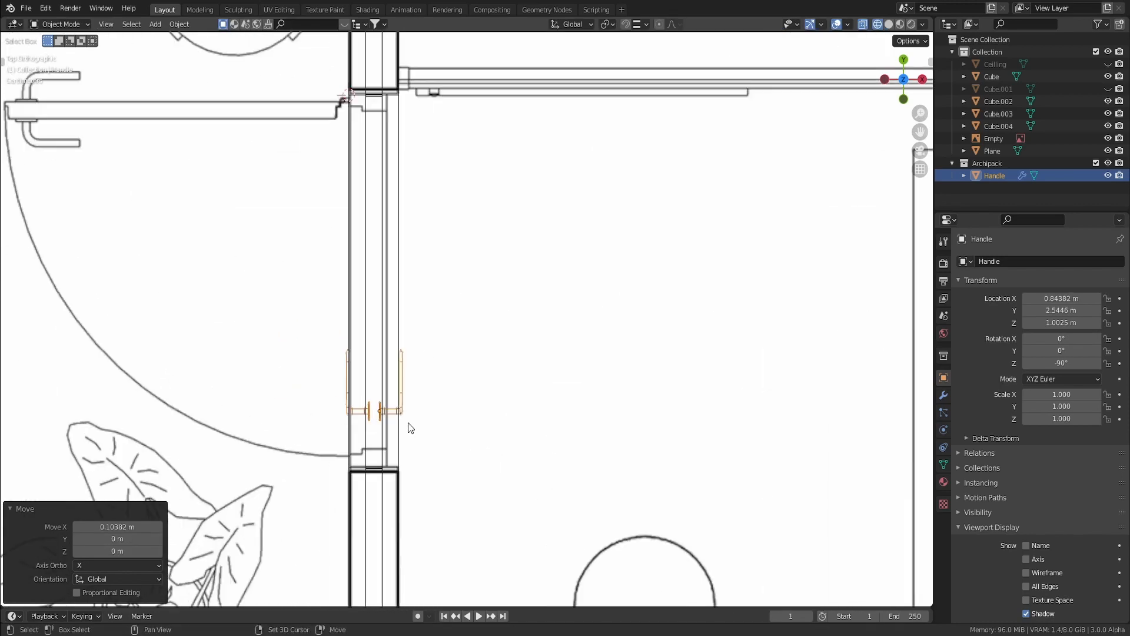
pyautogui.keyDown('shift'); pyautogui.moveTo(411, 428); pyautogui.dragTo(442, 383, button='middle'); pyautogui.keyUp('shift')
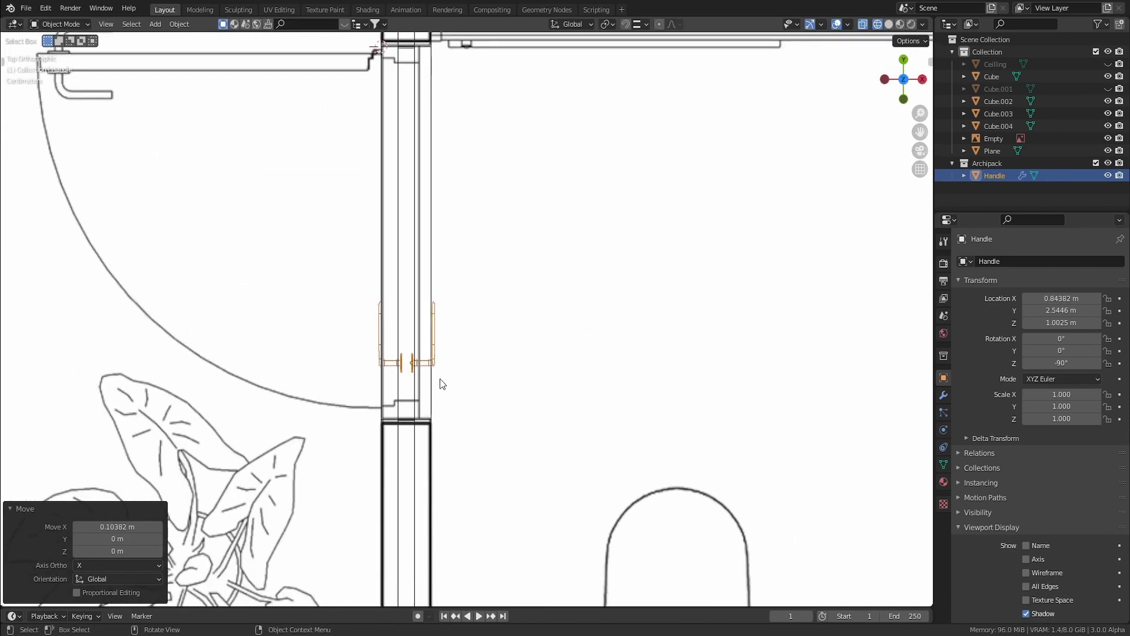
# In the handle's mesh, move the bathroom-side half about 0.037 m along X to the wall face.
pyautogui.press('Tab')
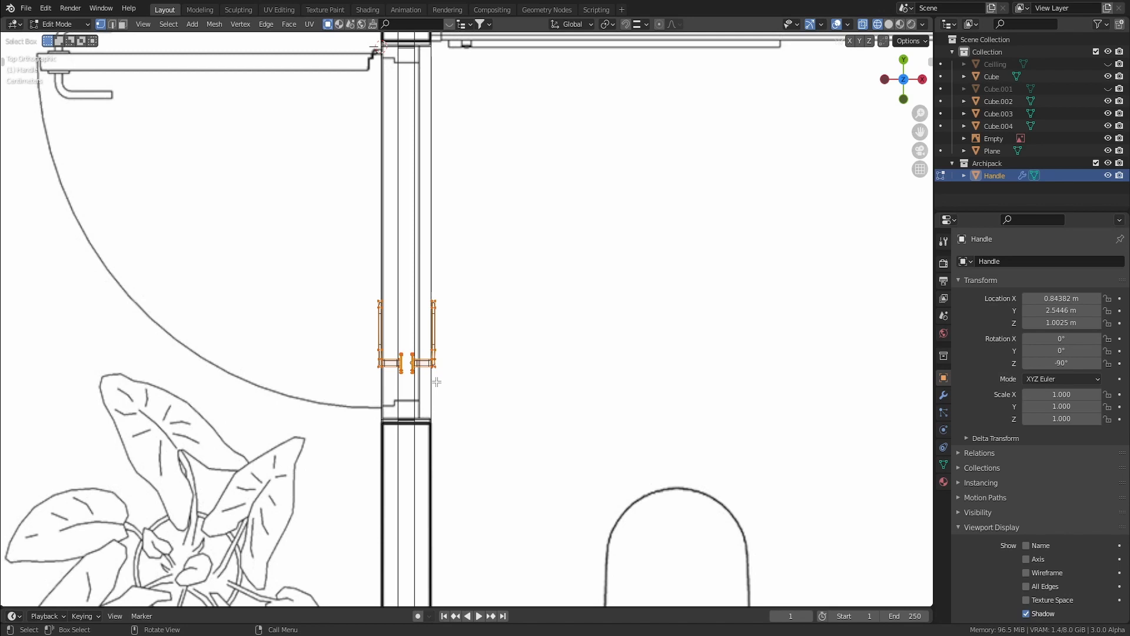
pyautogui.keyDown('shift'); pyautogui.moveTo(432, 409); pyautogui.dragTo(437, 396, button='middle'); pyautogui.keyUp('shift')
pyautogui.moveTo(477, 258); pyautogui.dragTo(415, 379)
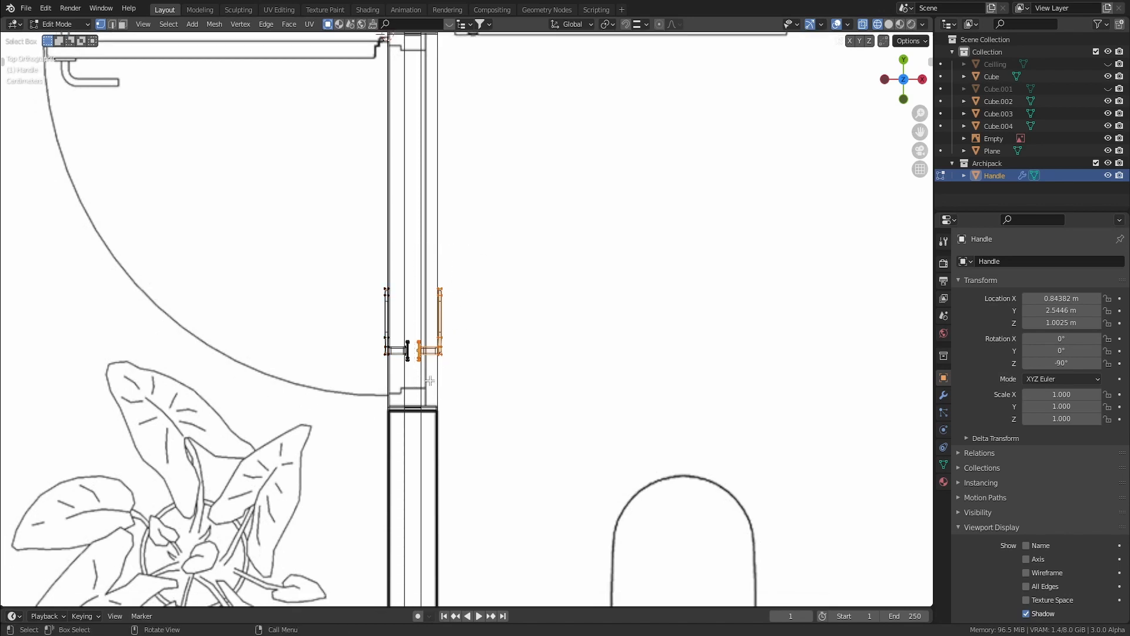
pyautogui.press('g')
pyautogui.press('x')
pyautogui.click(449, 380)
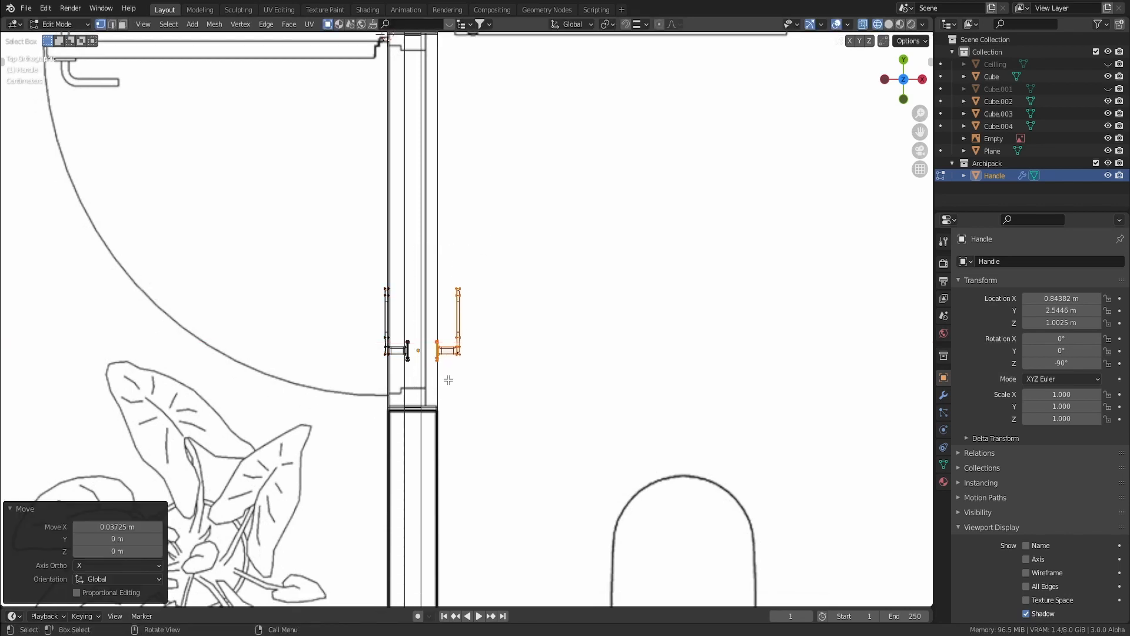
# Move the handle's room-side half about -0.042 m along X to the opposite wall face and finish editing the mesh.
pyautogui.moveTo(412, 281); pyautogui.dragTo(371, 381)
pyautogui.press('g')
pyautogui.press('x')
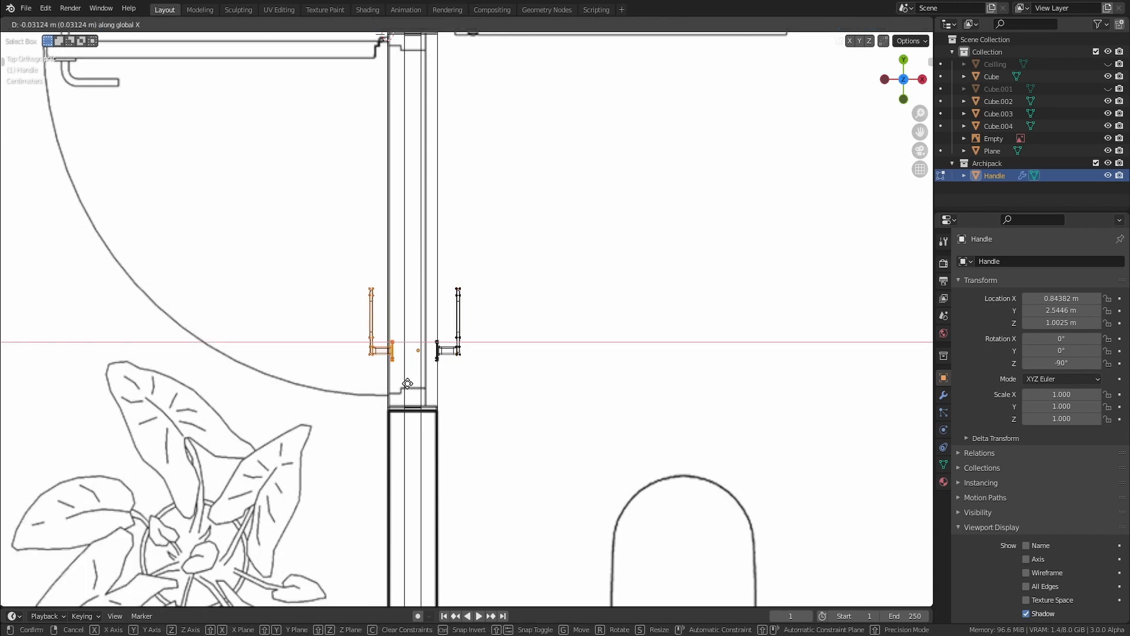
pyautogui.click(403, 382)
pyautogui.hotkey('shift', 'z')
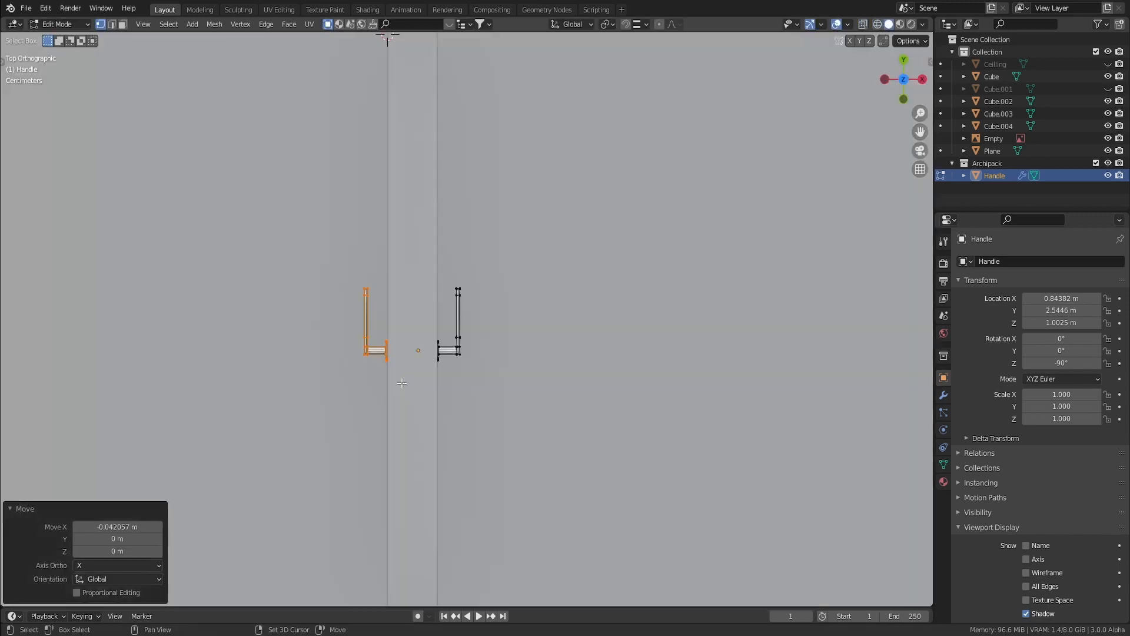
pyautogui.press('Tab')
# Duplicate the bathroom door handle in place and rotate the copy 90° about the global Z axis.
pyautogui.moveTo(384, 414); pyautogui.dragTo(535, 366, button='middle')
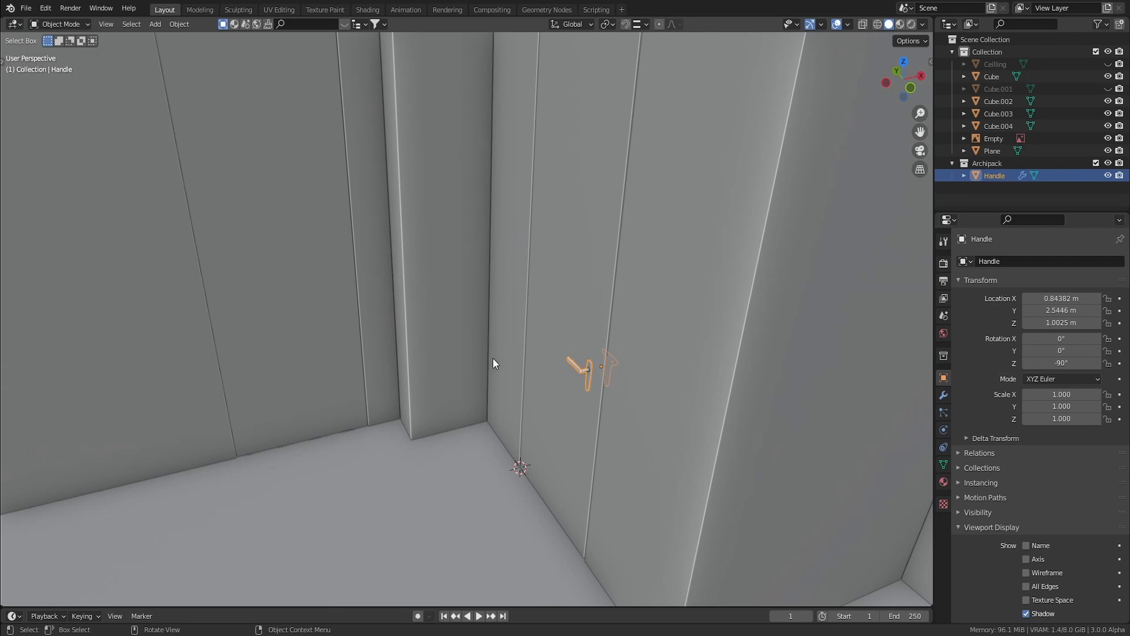
pyautogui.hotkey('shift', 'd')
pyautogui.rightClick(474, 352)
pyautogui.write('rz')
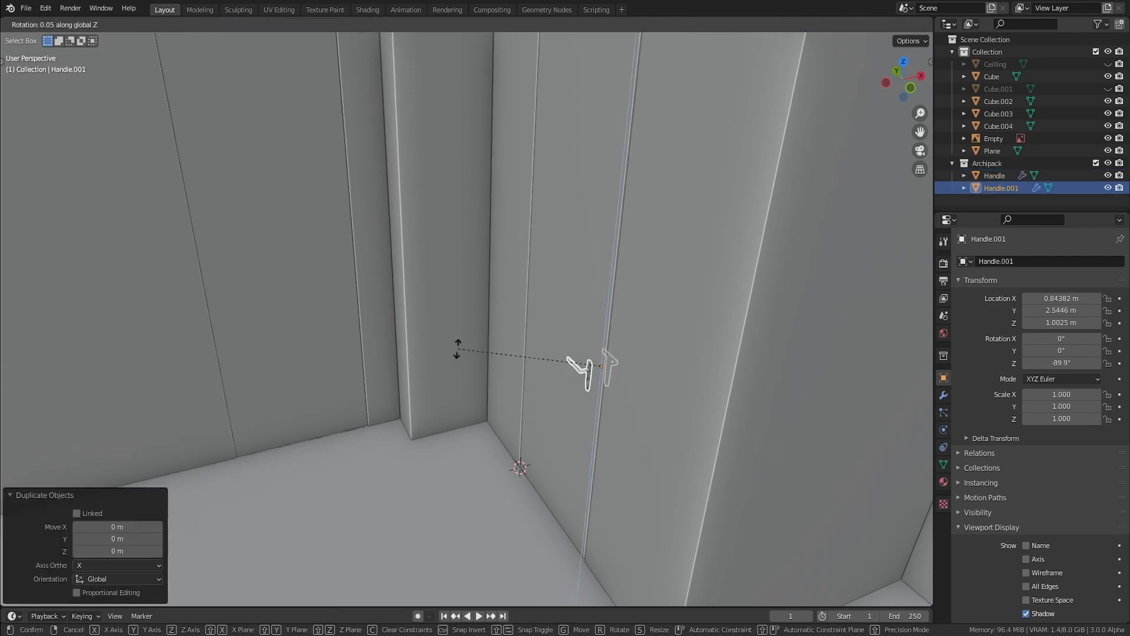
pyautogui.write('90')
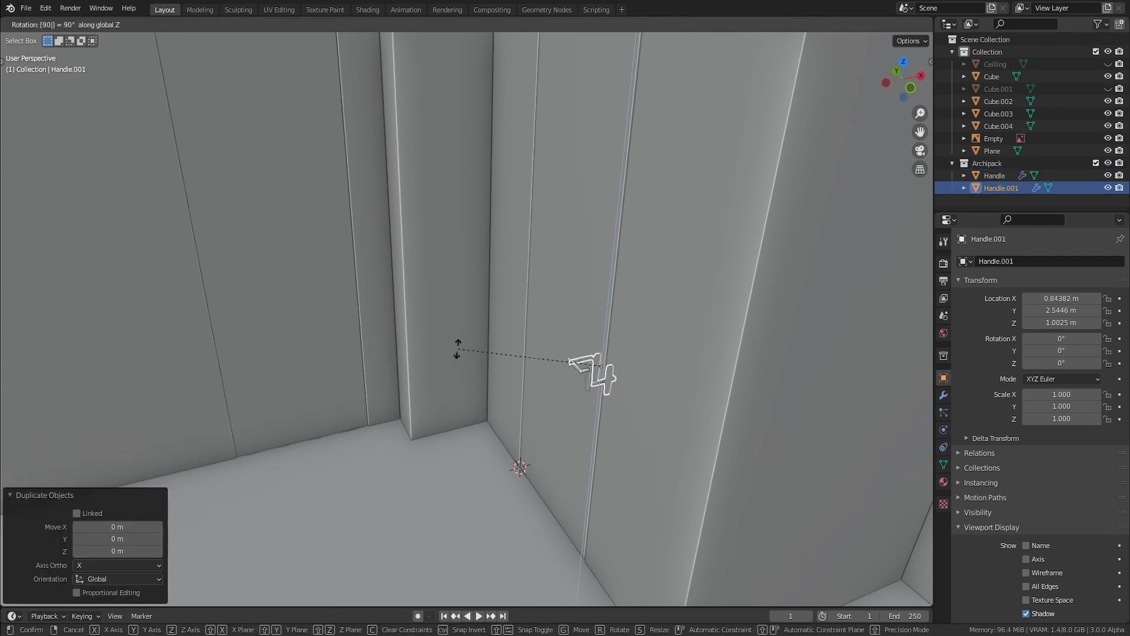
pyautogui.press('Return')
# Move the handle copy about -1.07 m along X and 1.42 m along Y into the entrance door opening.
pyautogui.press('KP_7')
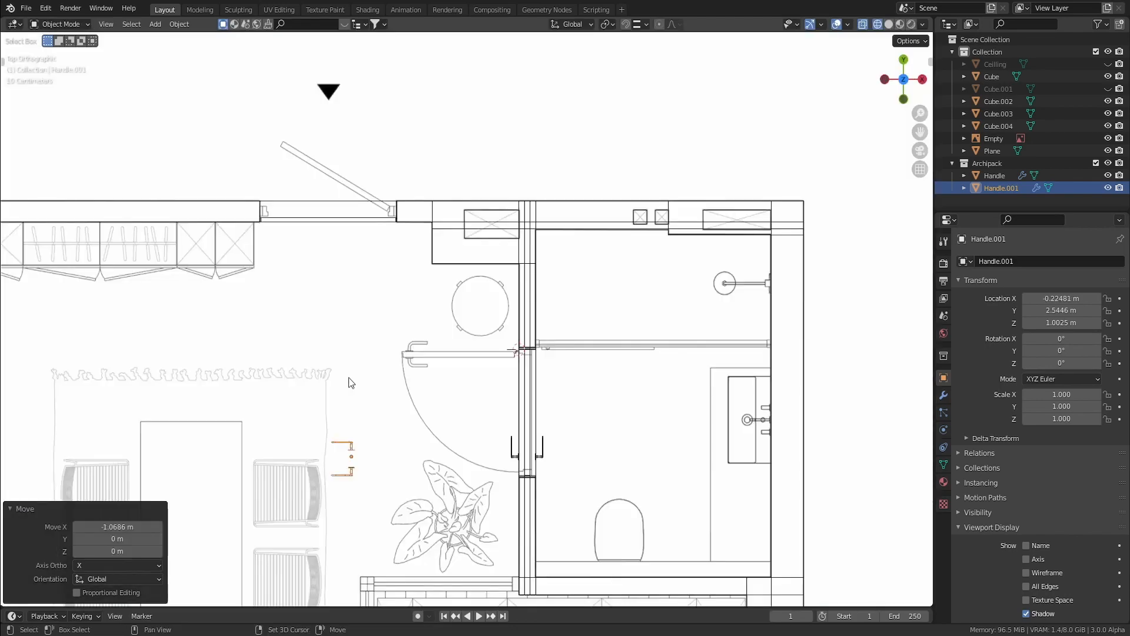
pyautogui.keyDown('shift'); pyautogui.moveTo(349, 377); pyautogui.dragTo(387, 358, button='middle'); pyautogui.keyUp('shift')
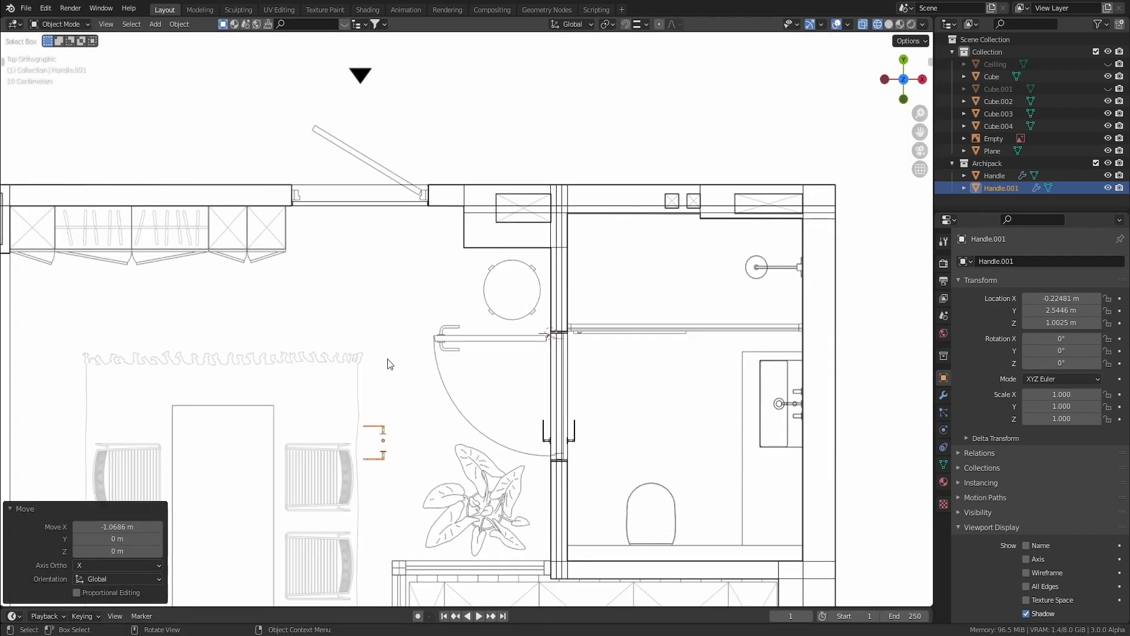
pyautogui.press('g')
pyautogui.press('y')
pyautogui.click(374, 120)
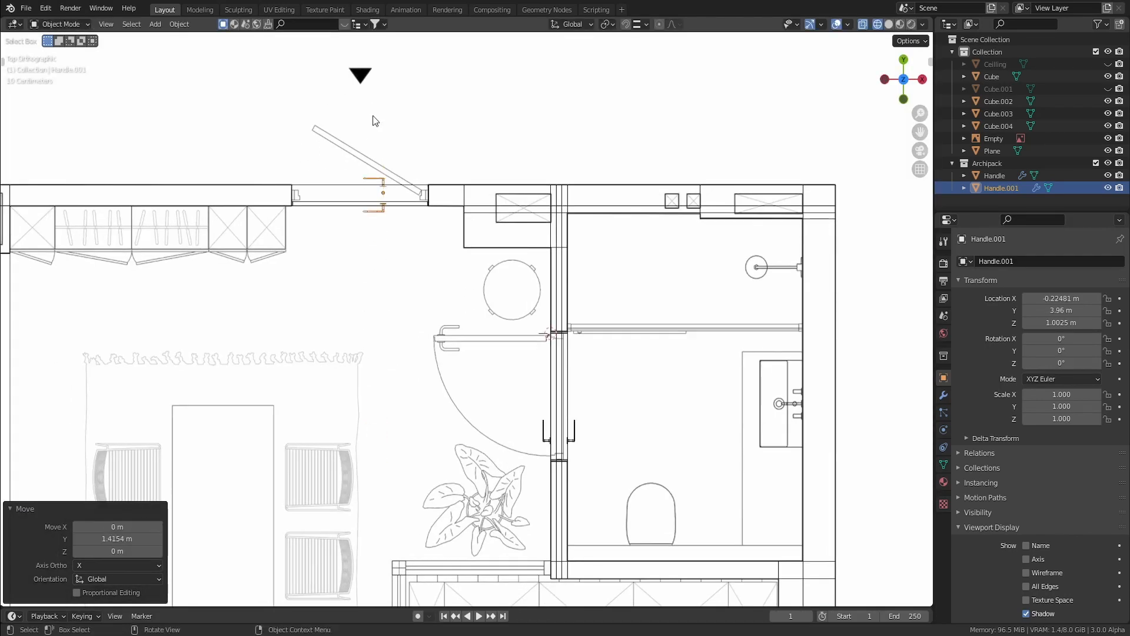
pyautogui.keyDown('shift'); pyautogui.moveTo(375, 121); pyautogui.dragTo(446, 167, button='middle'); pyautogui.keyUp('shift')
pyautogui.scroll(3, 488, 259)
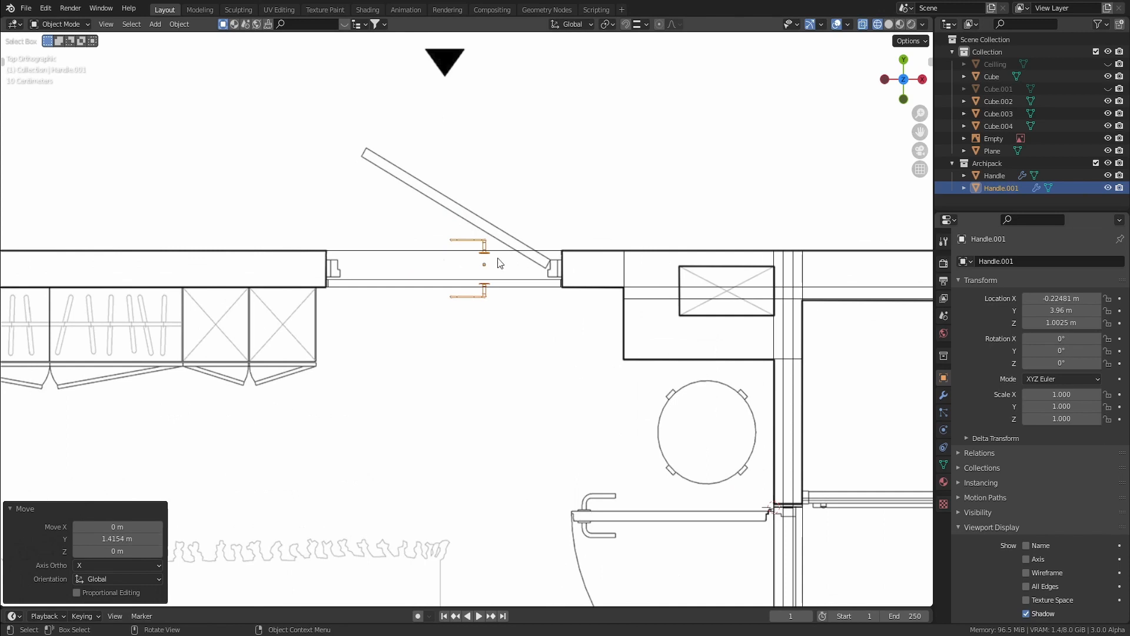
pyautogui.moveTo(491, 267)
pyautogui.keyDown('shift'); pyautogui.mouseDown(button='middle')
pyautogui.moveTo(503, 269)
pyautogui.moveTo(471, 268)
pyautogui.moveTo(509, 280)
pyautogui.mouseUp(button='middle'); pyautogui.keyUp('shift')
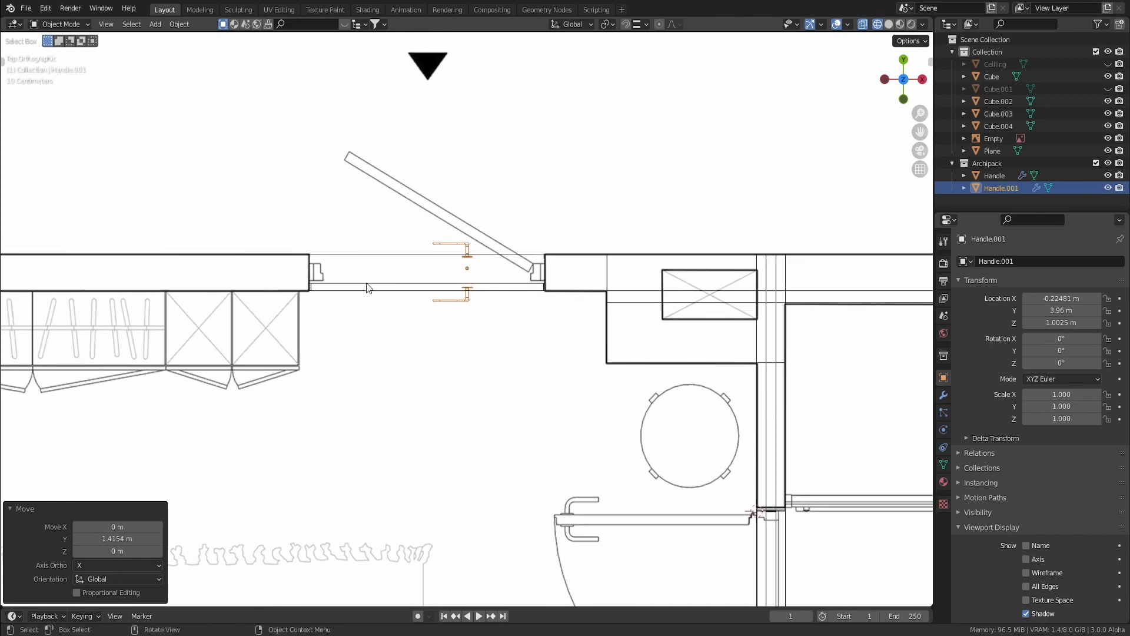
# Rotate the handle copy 180° and shift it about -0.45 m along X and -0.02 m along Y to the entrance door's free edge.
pyautogui.write('r180')
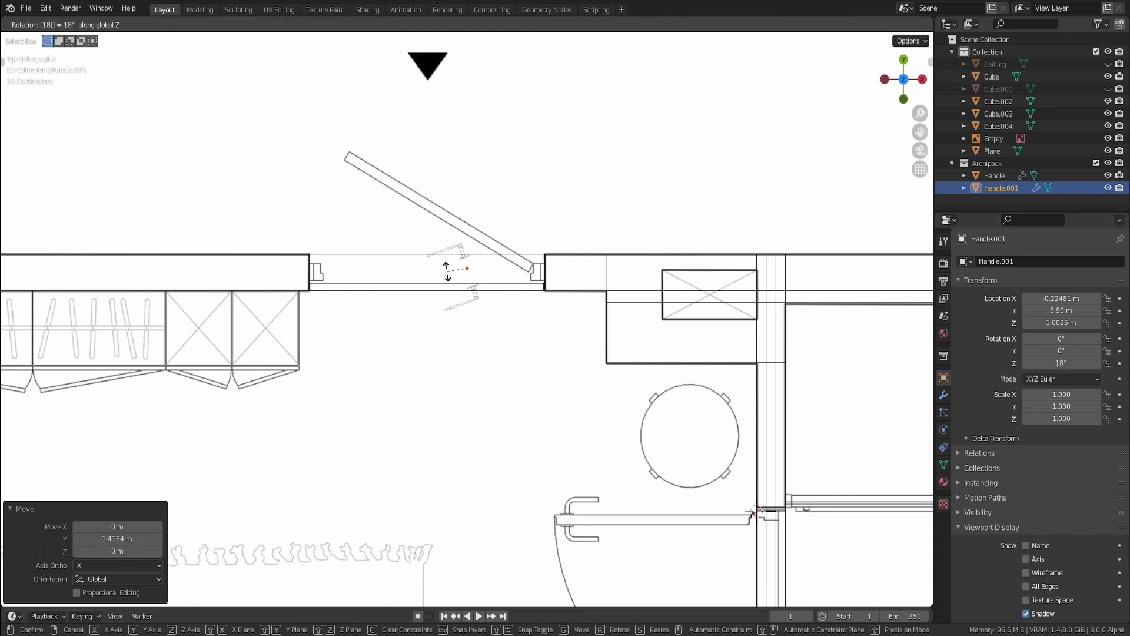
pyautogui.press('Return')
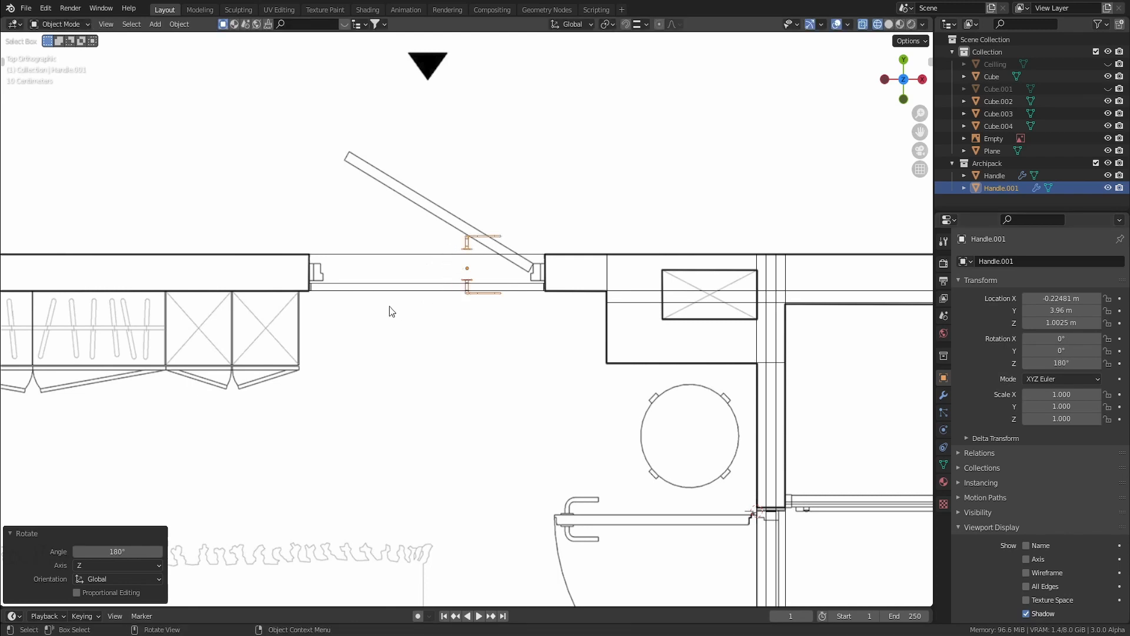
pyautogui.press('g')
pyautogui.press('y')
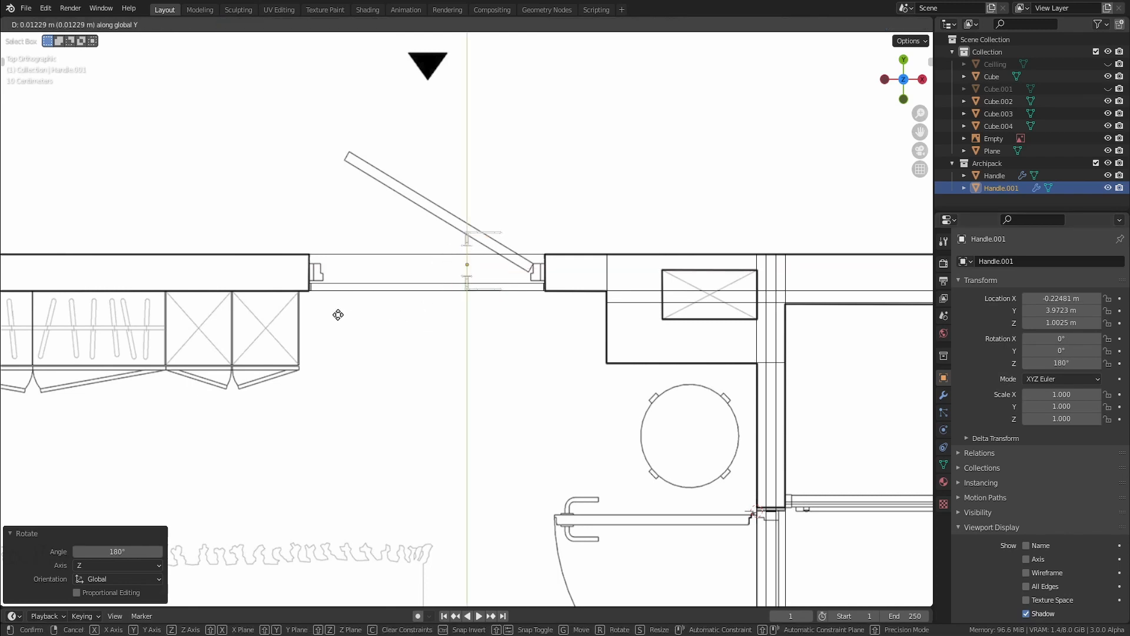
pyautogui.press('x')
pyautogui.click(298, 316)
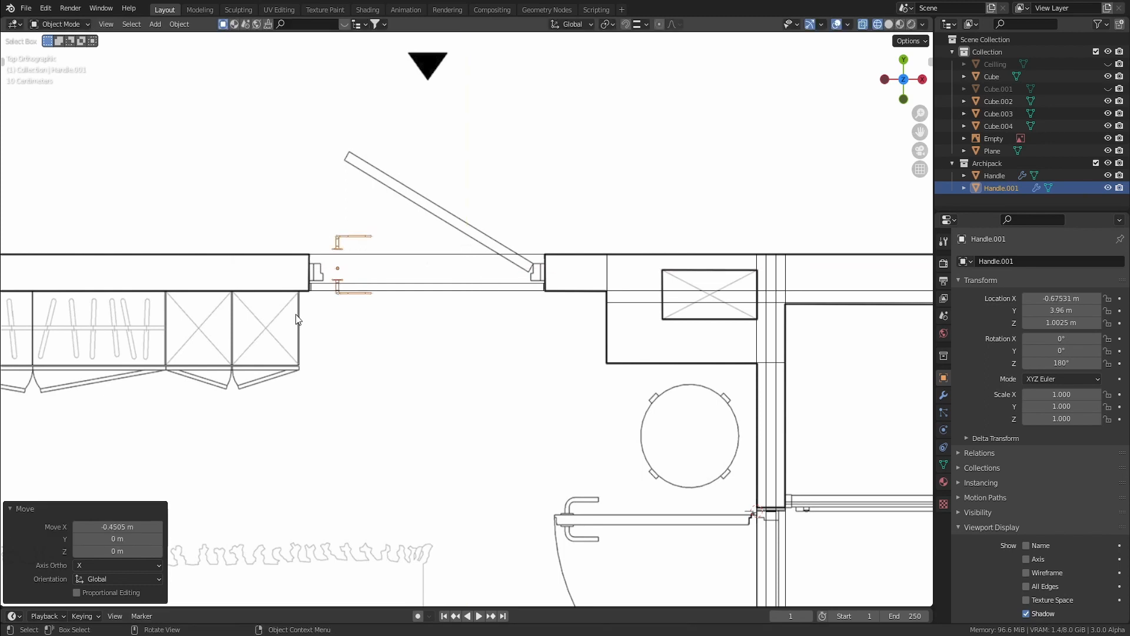
pyautogui.press('g')
pyautogui.press('y')
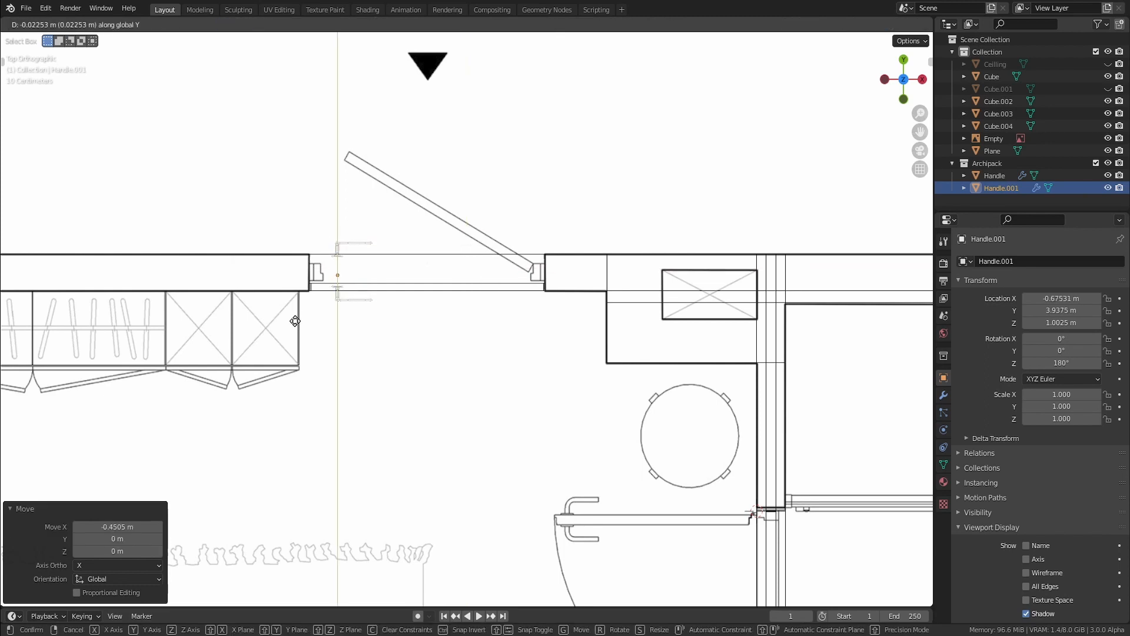
pyautogui.click(297, 327)
# Open the entrance door handle's mesh for editing and move its outer half about 0.004 m along Y.
pyautogui.press('Tab')
pyautogui.moveTo(406, 219); pyautogui.dragTo(314, 264)
pyautogui.press('g')
pyautogui.press('y')
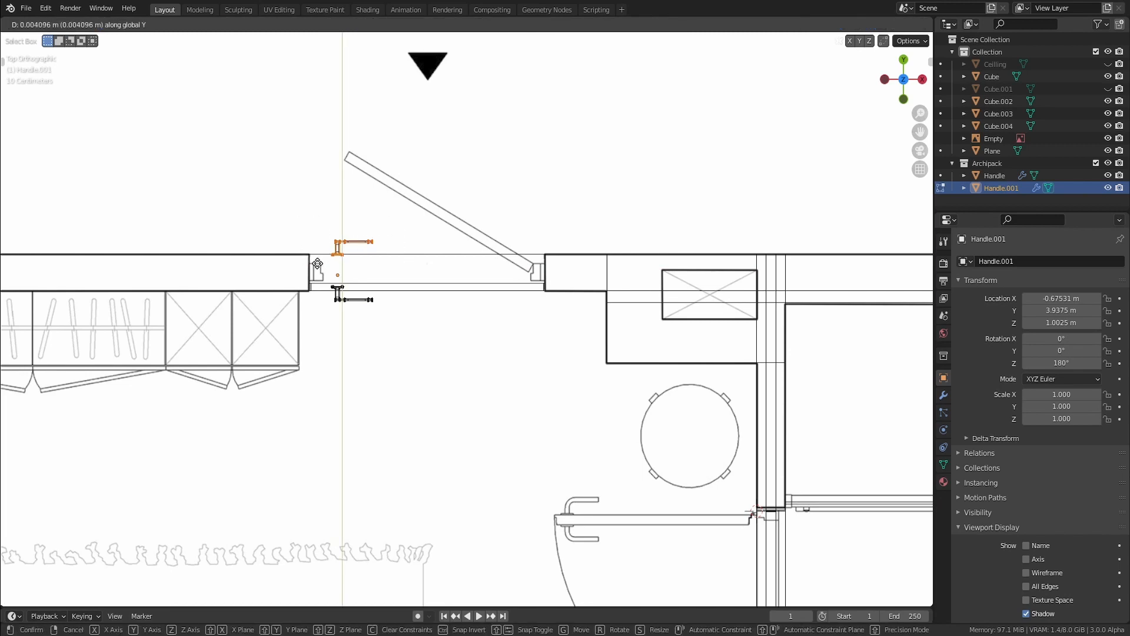
pyautogui.click(317, 263)
pyautogui.hotkey('ctrl', 'i')
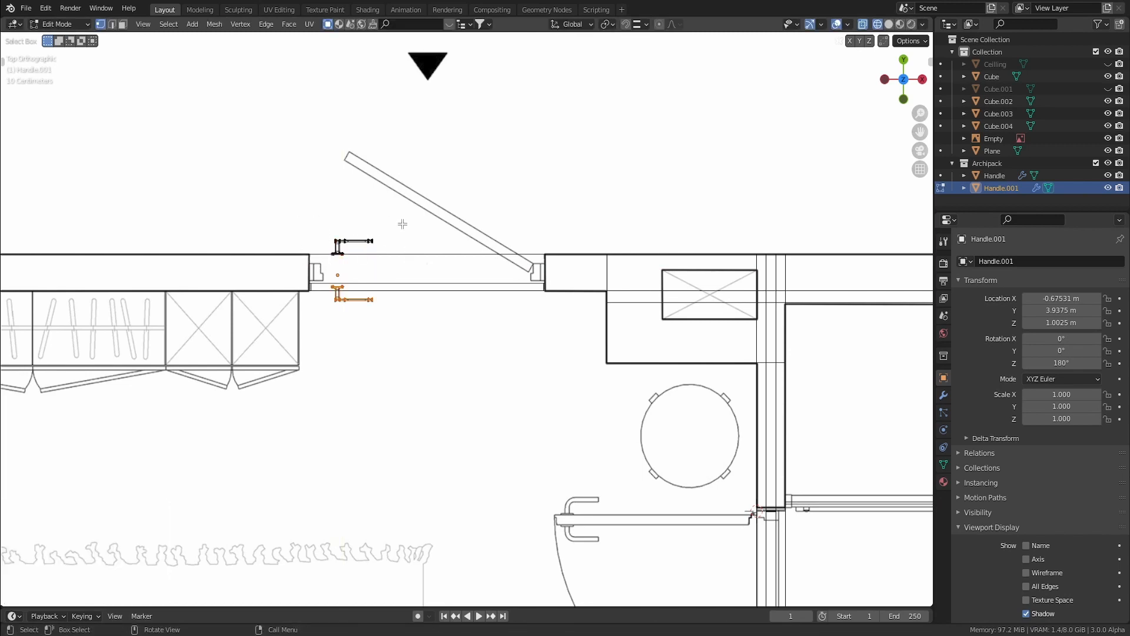
# Delete the vertices of the entrance handle's outer half, leaving only the room-side half.
pyautogui.moveTo(395, 225); pyautogui.dragTo(298, 259)
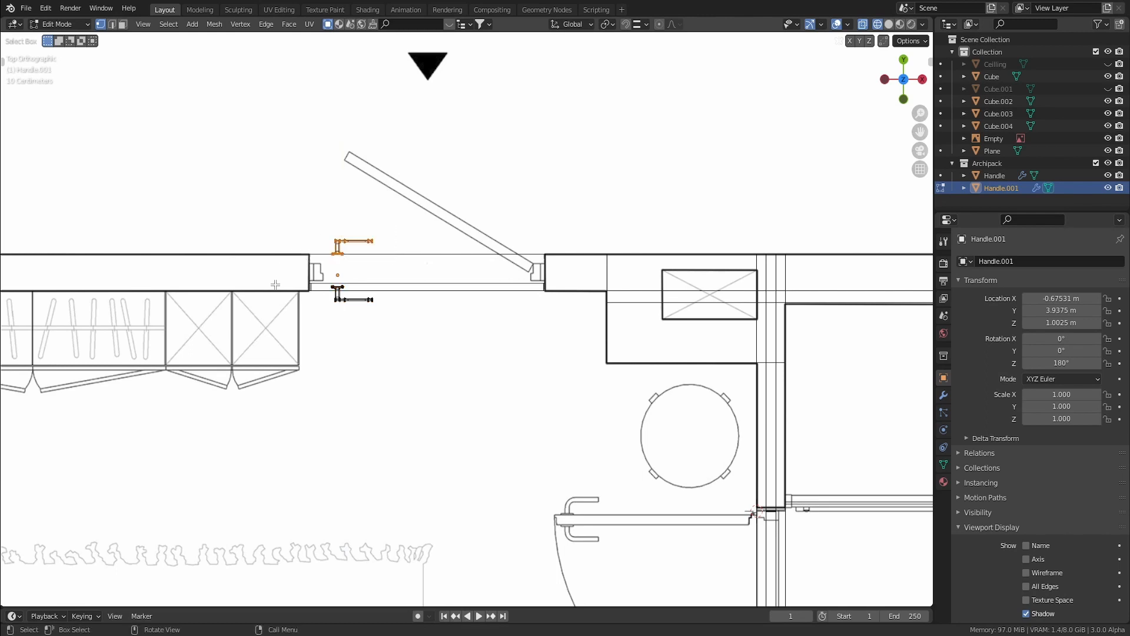
pyautogui.keyDown('shift'); pyautogui.moveTo(401, 295); pyautogui.dragTo(408, 304, button='middle'); pyautogui.keyUp('shift')
pyautogui.press('x')
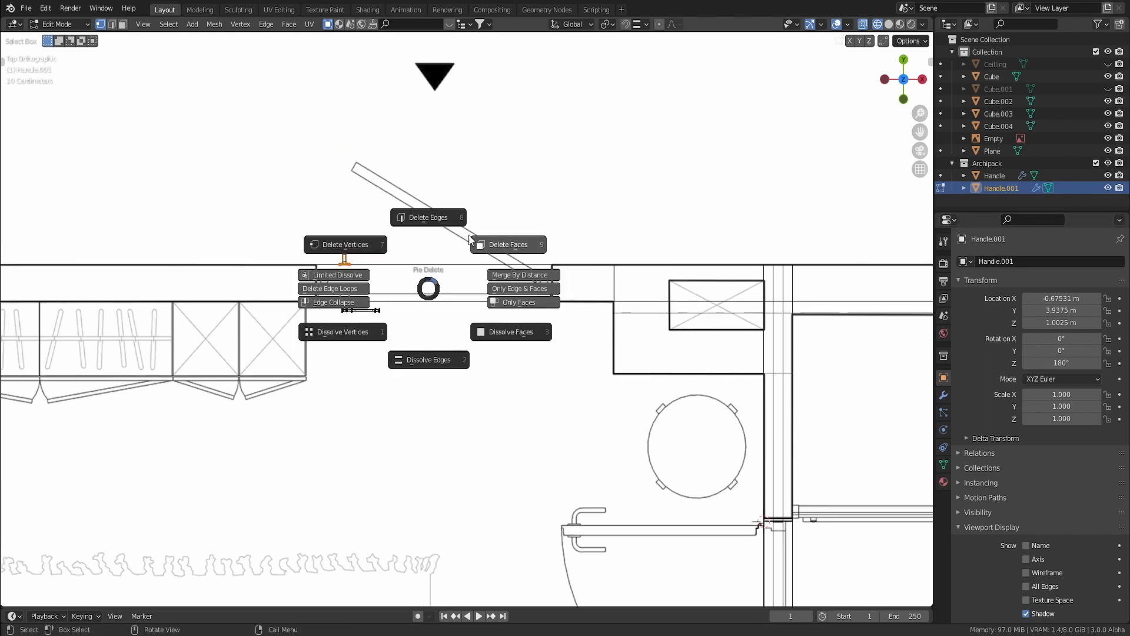
pyautogui.click(358, 246)
# Shift the remaining handle half along Y onto the room-side wall face and return to object mode in solid shading.
pyautogui.press('a')
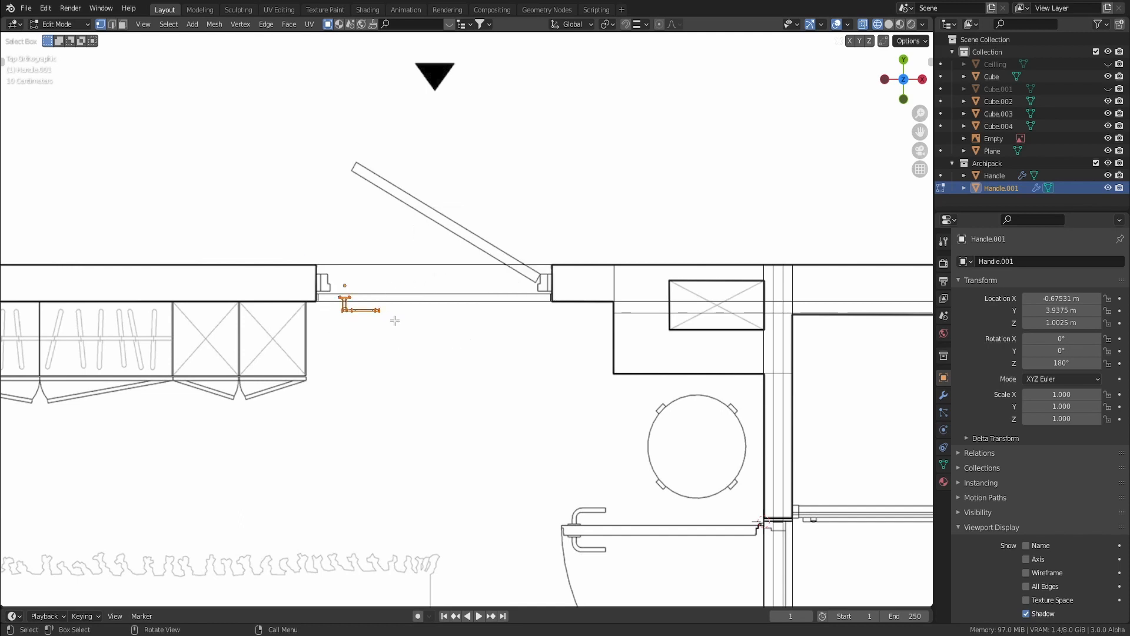
pyautogui.scroll(3, 395, 320)
pyautogui.press('g')
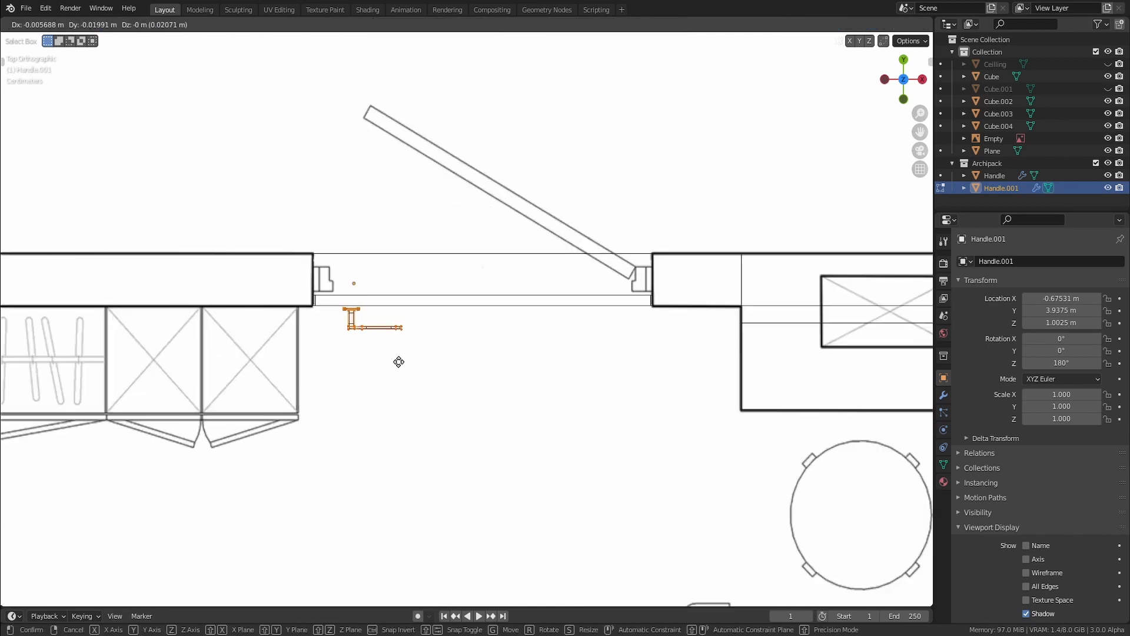
pyautogui.click(400, 361)
pyautogui.press('g')
pyautogui.press('x')
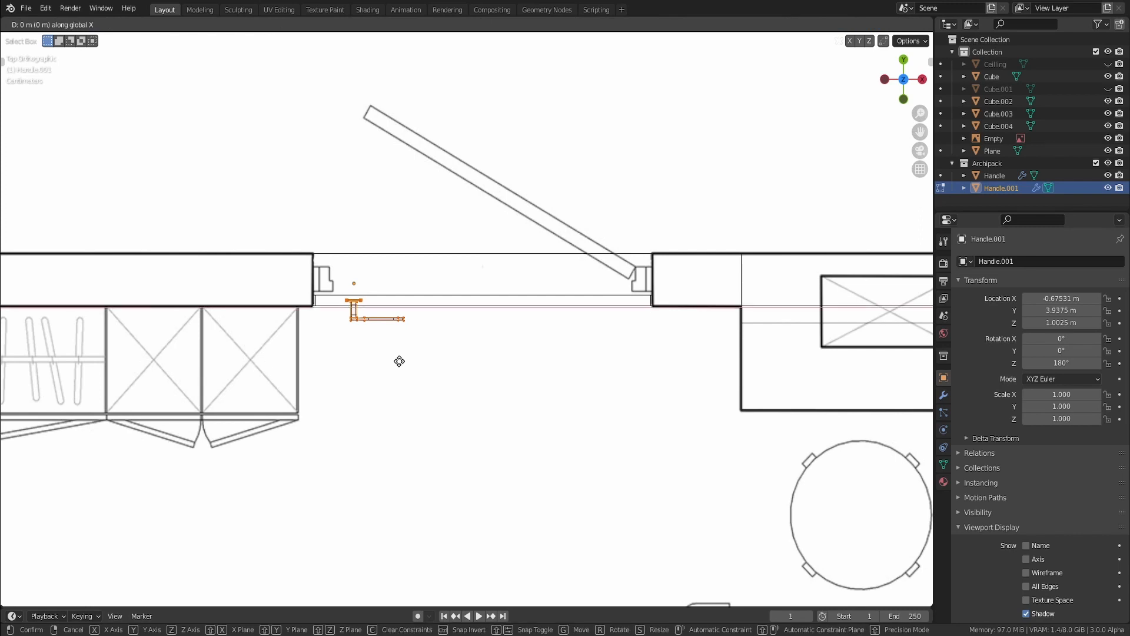
pyautogui.press('y')
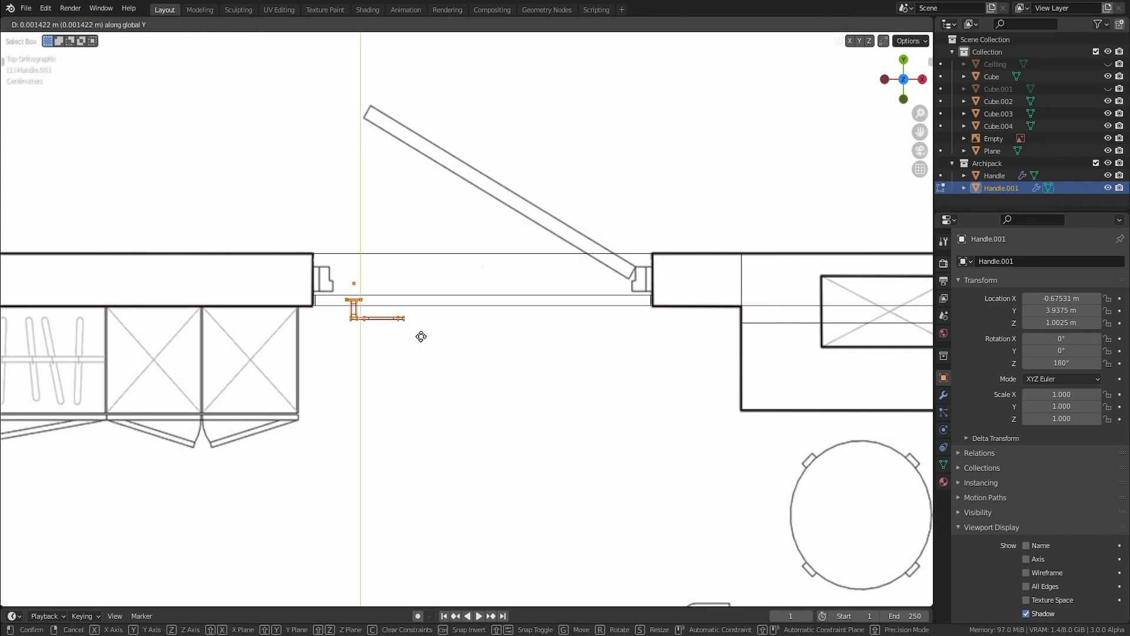
pyautogui.click(422, 343)
pyautogui.press('Tab')
pyautogui.hotkey('shift', 'z')
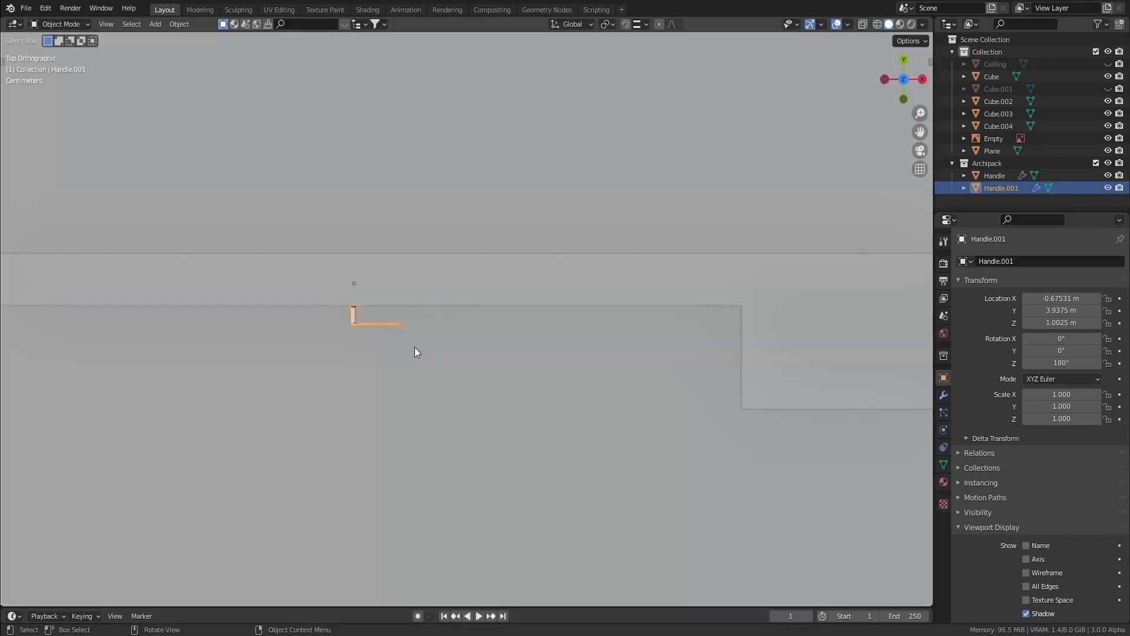
# Parent the bathroom door handle to the bathroom door leaf as an Object parent.
pyautogui.moveTo(414, 347)
pyautogui.mouseDown(button='middle')
pyautogui.moveTo(389, 297)
pyautogui.moveTo(436, 281)
pyautogui.mouseUp(button='middle')
pyautogui.scroll(-3, 391, 289)
pyautogui.keyDown('shift'); pyautogui.moveTo(613, 329); pyautogui.dragTo(369, 327, button='middle'); pyautogui.keyUp('shift')
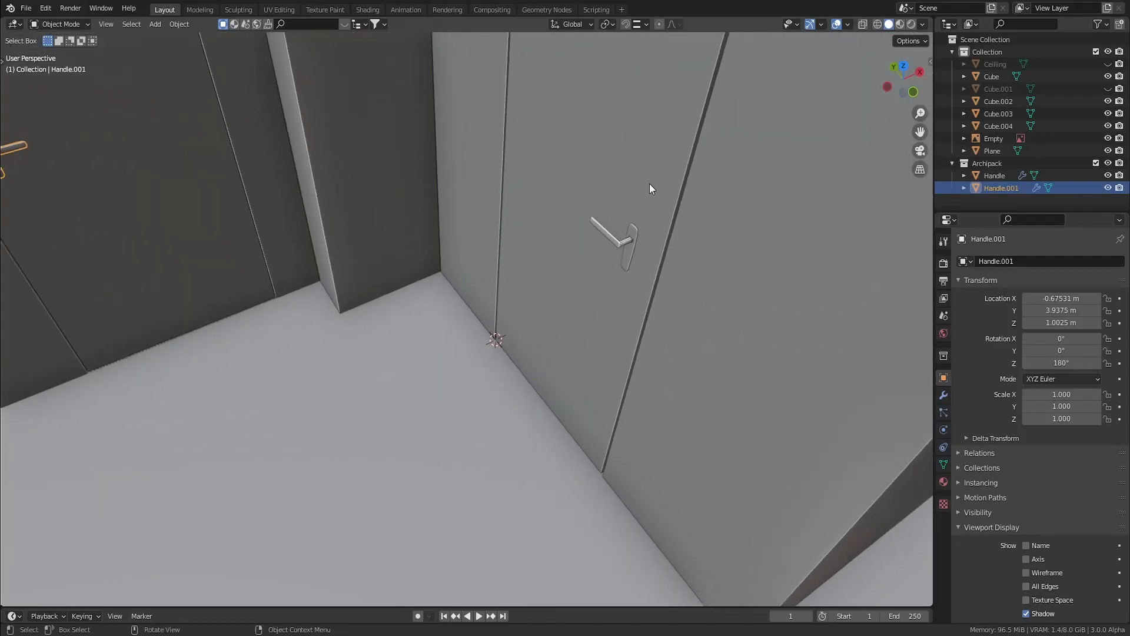
pyautogui.moveTo(611, 150); pyautogui.dragTo(569, 290, button='middle')
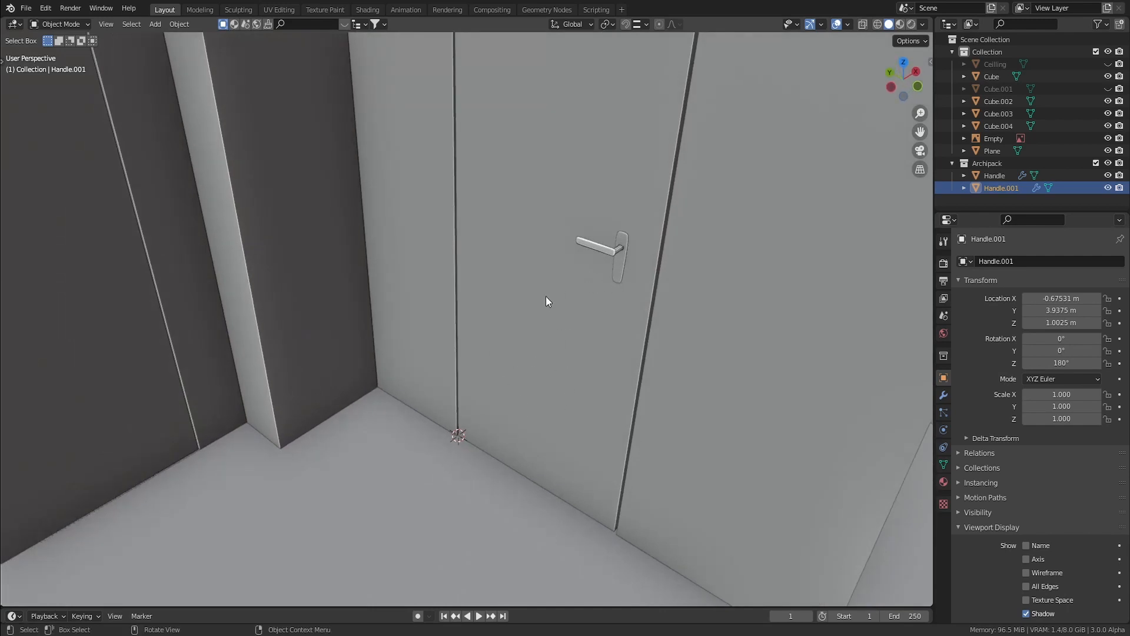
pyautogui.keyDown('shift'); pyautogui.moveTo(585, 298); pyautogui.dragTo(564, 318, button='middle'); pyautogui.keyUp('shift')
pyautogui.click(585, 270)
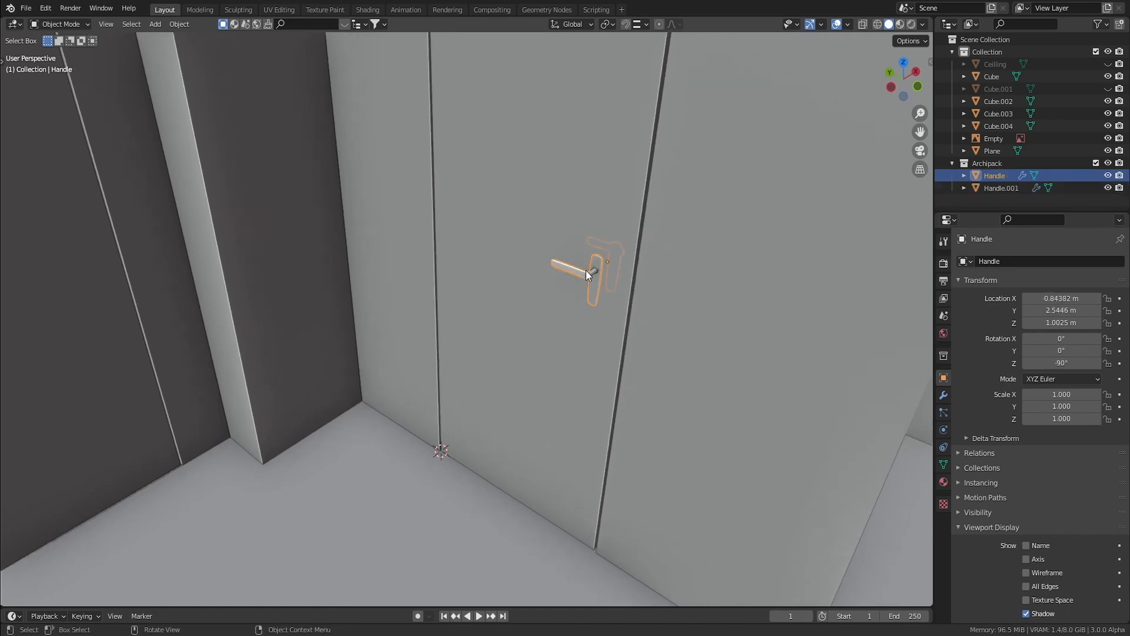
pyautogui.keyDown('shift'); pyautogui.click(517, 327); pyautogui.keyUp('shift')
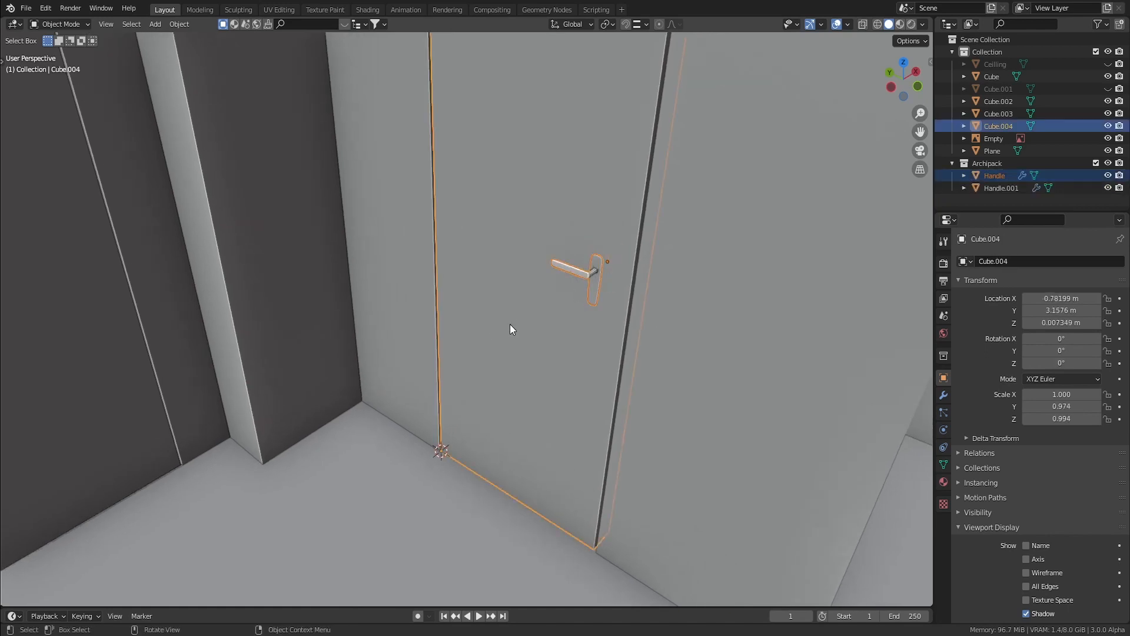
pyautogui.hotkey('ctrl', 'p')
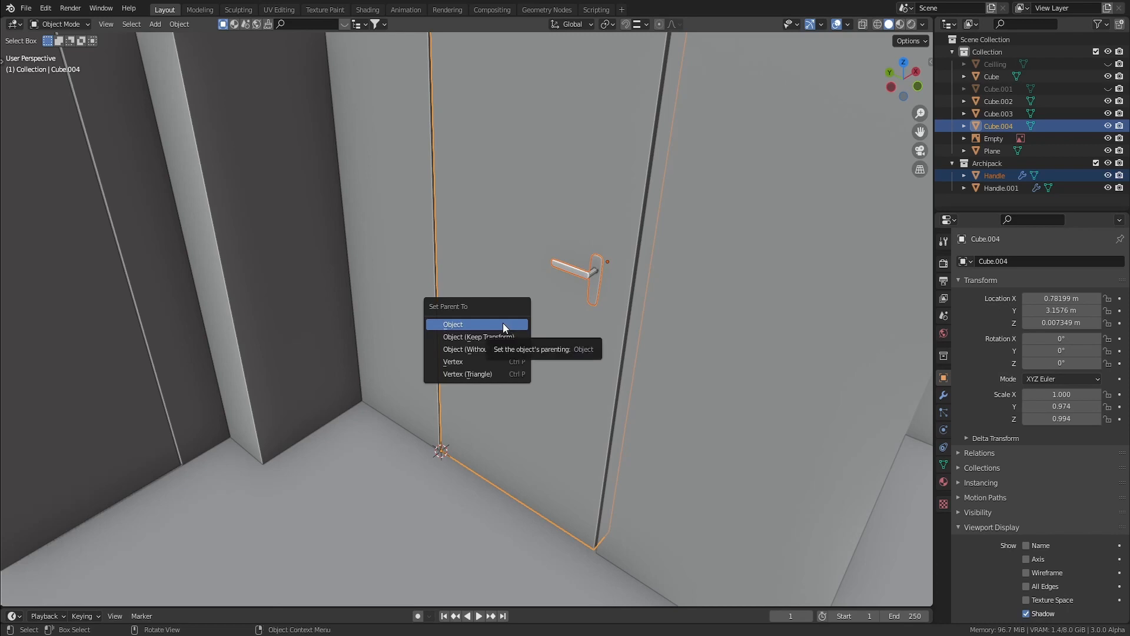
pyautogui.click(495, 322)
# Try swinging the bathroom door about 35° around the global Z axis to check that its handle follows.
pyautogui.click(483, 327)
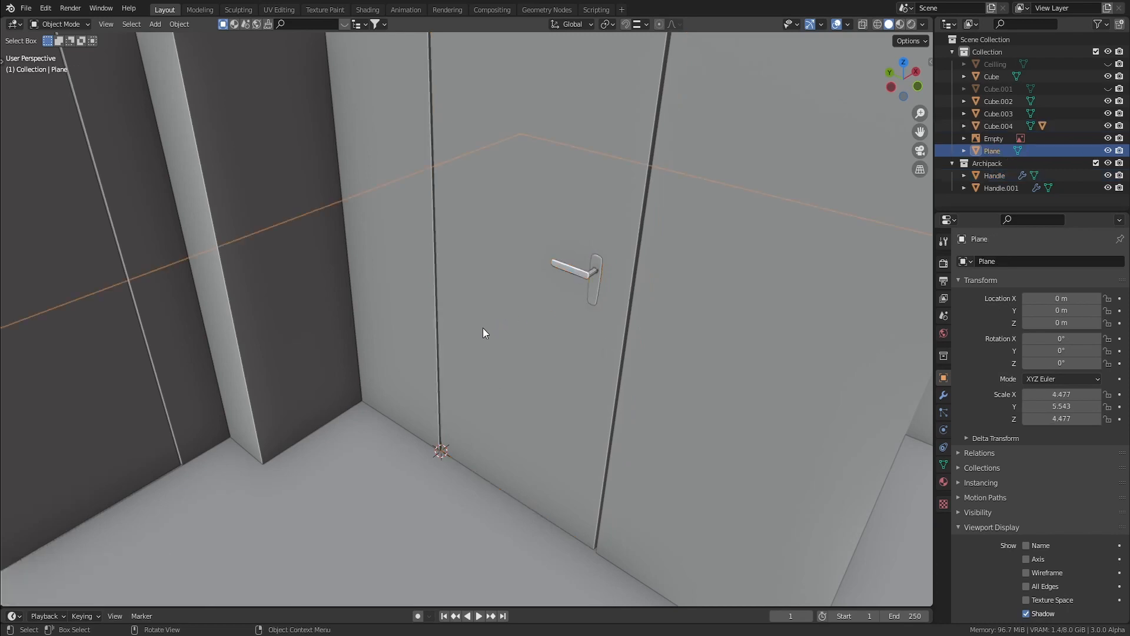
pyautogui.click(516, 326)
pyautogui.press('r')
pyautogui.press('z')
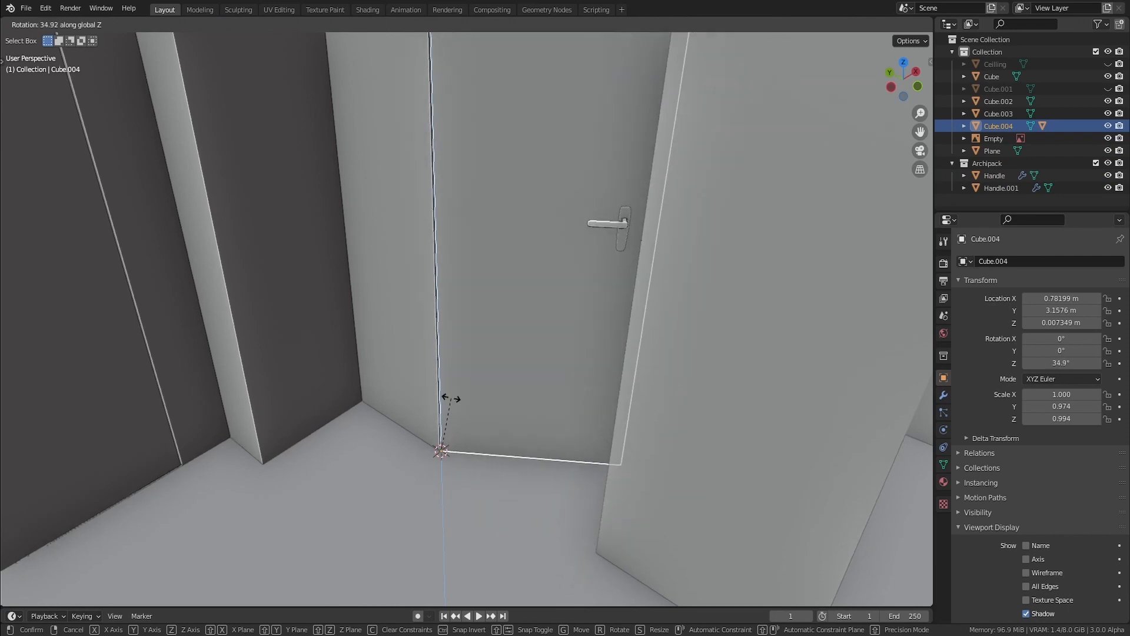
pyautogui.rightClick(463, 397)
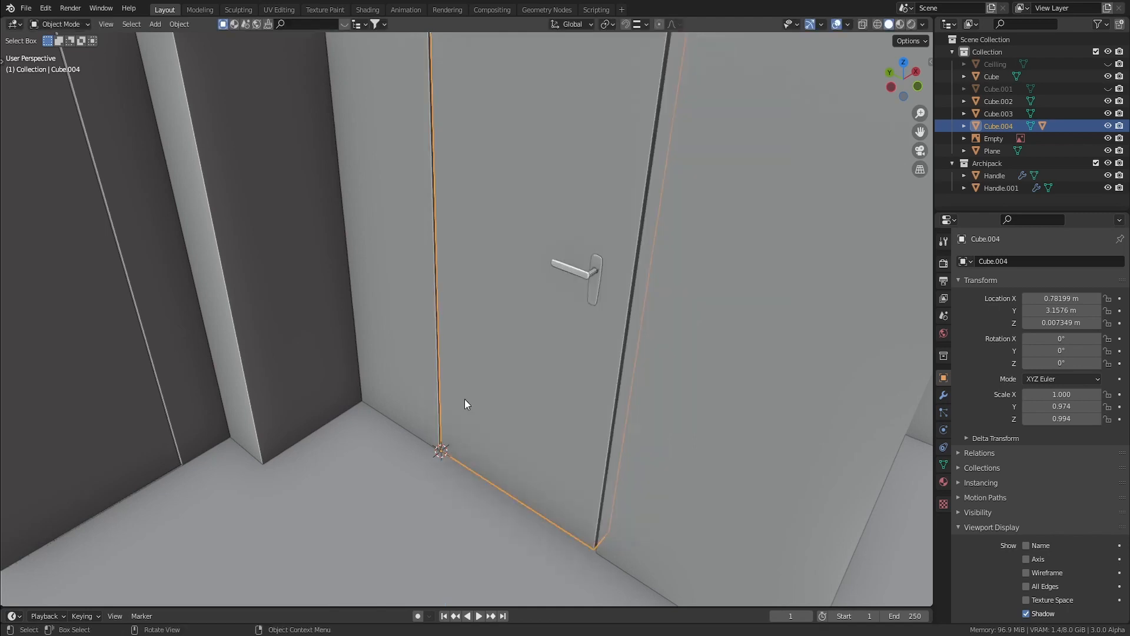
# Save the flat model to its existing file, Flat 2_003.blend.
pyautogui.moveTo(465, 398); pyautogui.dragTo(499, 414, button='middle')
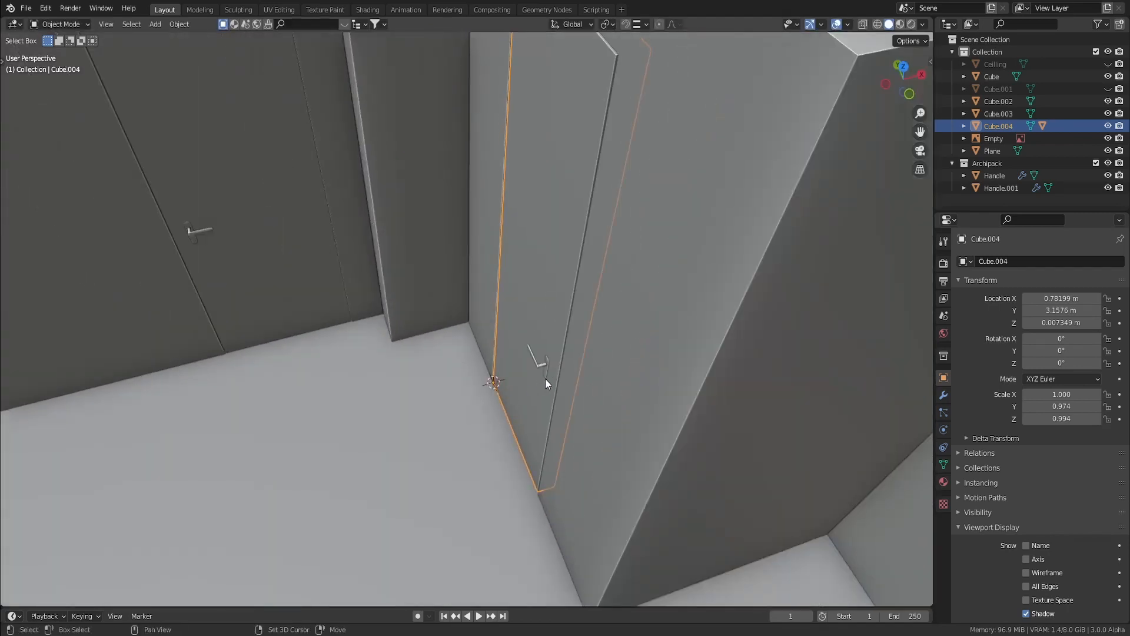
pyautogui.moveTo(545, 379); pyautogui.dragTo(473, 342, button='middle')
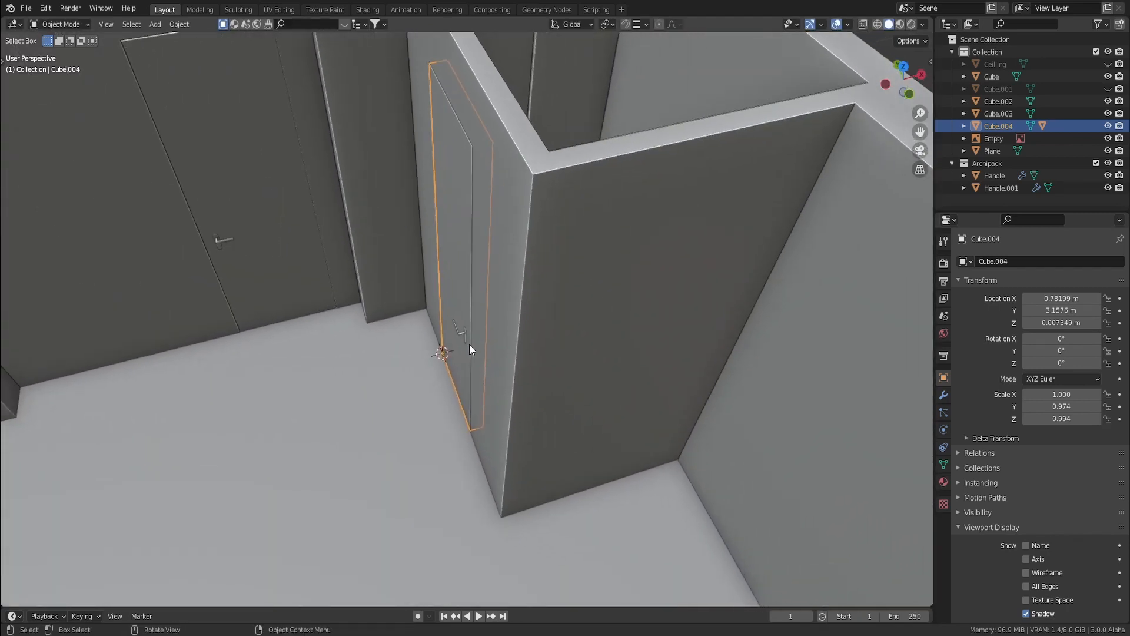
pyautogui.scroll(-3, 463, 387)
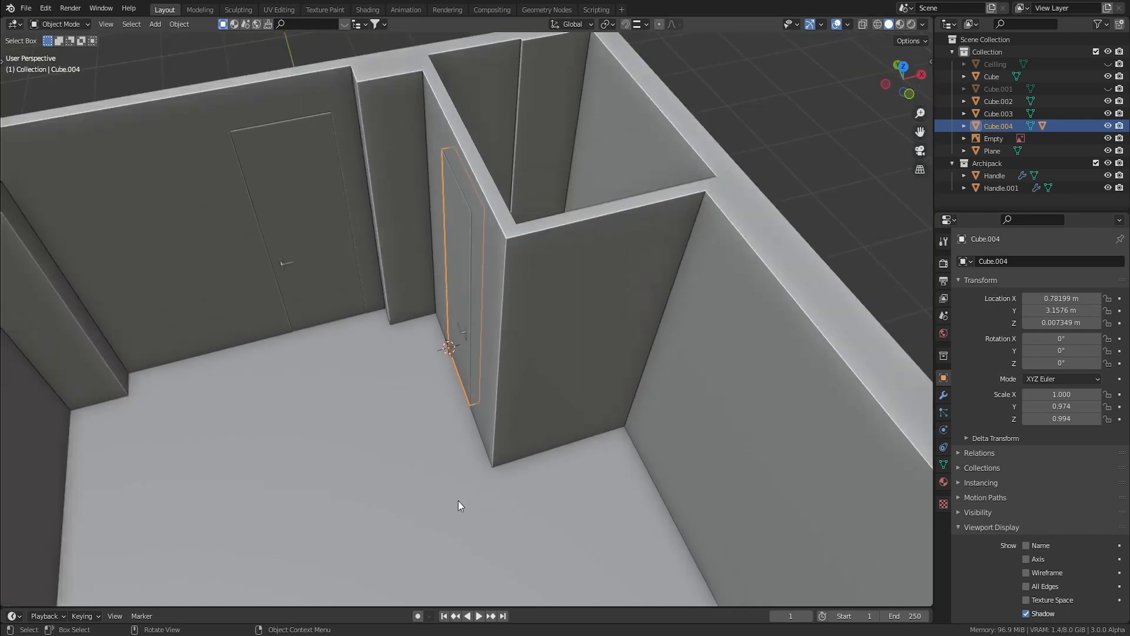
pyautogui.scroll(-2, 470, 488)
pyautogui.moveTo(496, 472); pyautogui.dragTo(520, 450, button='middle')
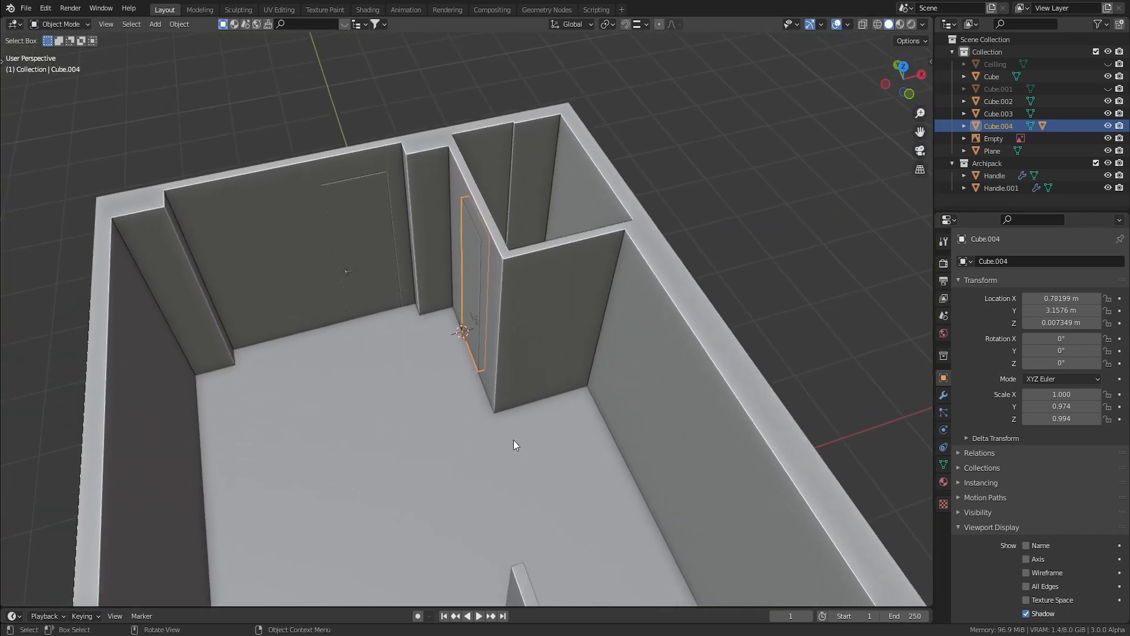
pyautogui.moveTo(514, 440); pyautogui.dragTo(511, 421, button='middle')
pyautogui.press('ctrl')
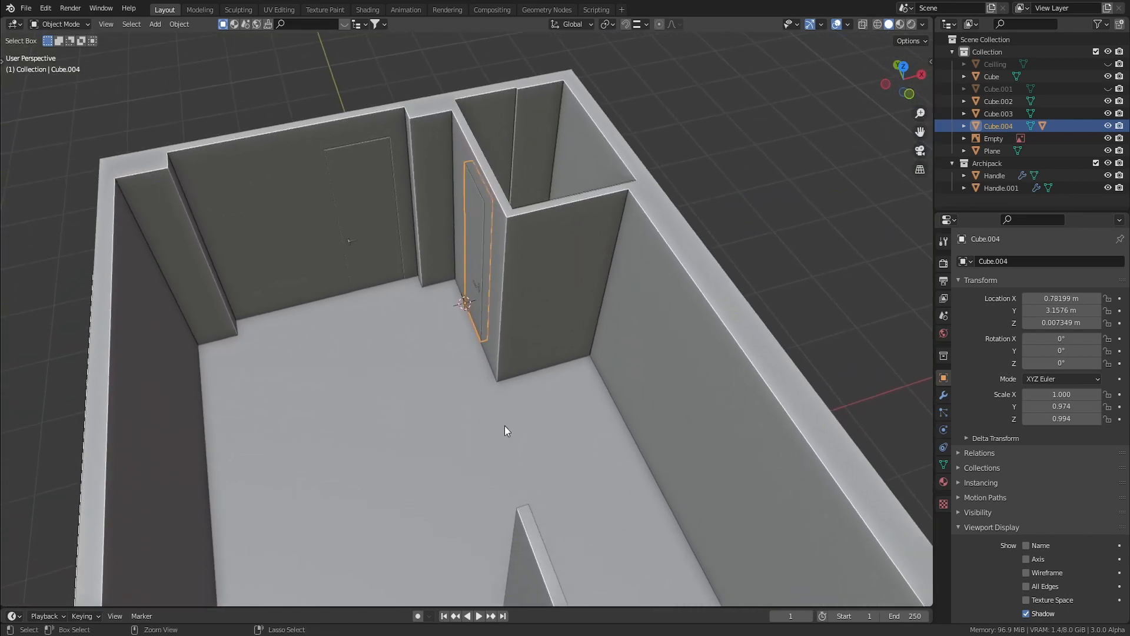
pyautogui.hotkey('ctrl', 's')
pyautogui.click(443, 383)
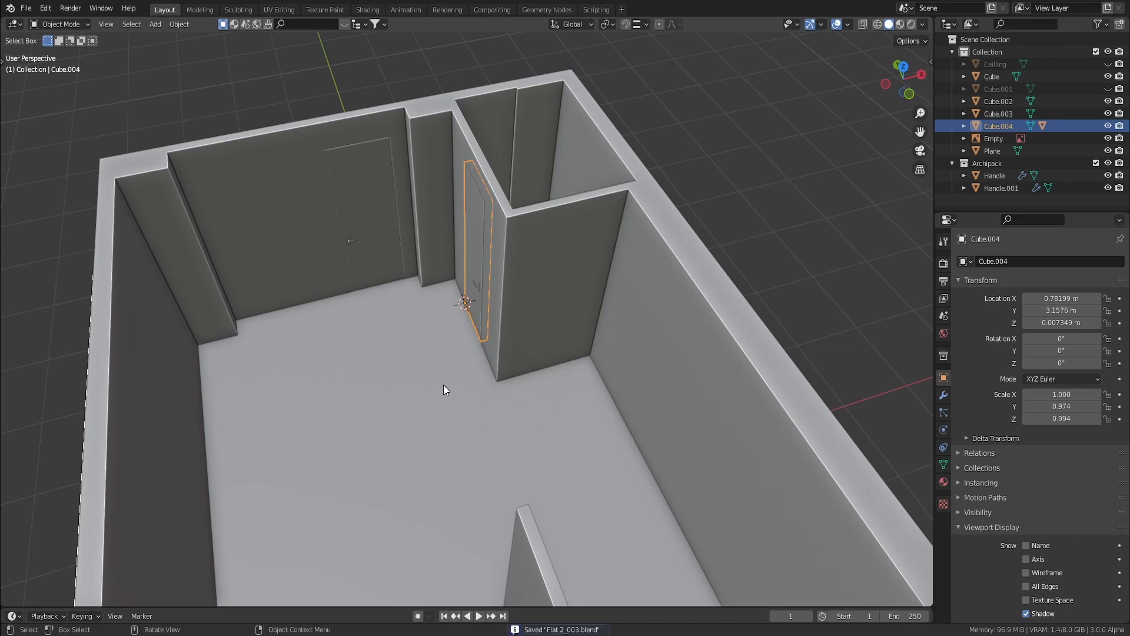
# Show the floor plan through the model in top view and add a mesh plane.
pyautogui.press('KP_7')
pyautogui.keyDown('shift'); pyautogui.moveTo(454, 425); pyautogui.dragTo(529, 399, button='middle'); pyautogui.keyUp('shift')
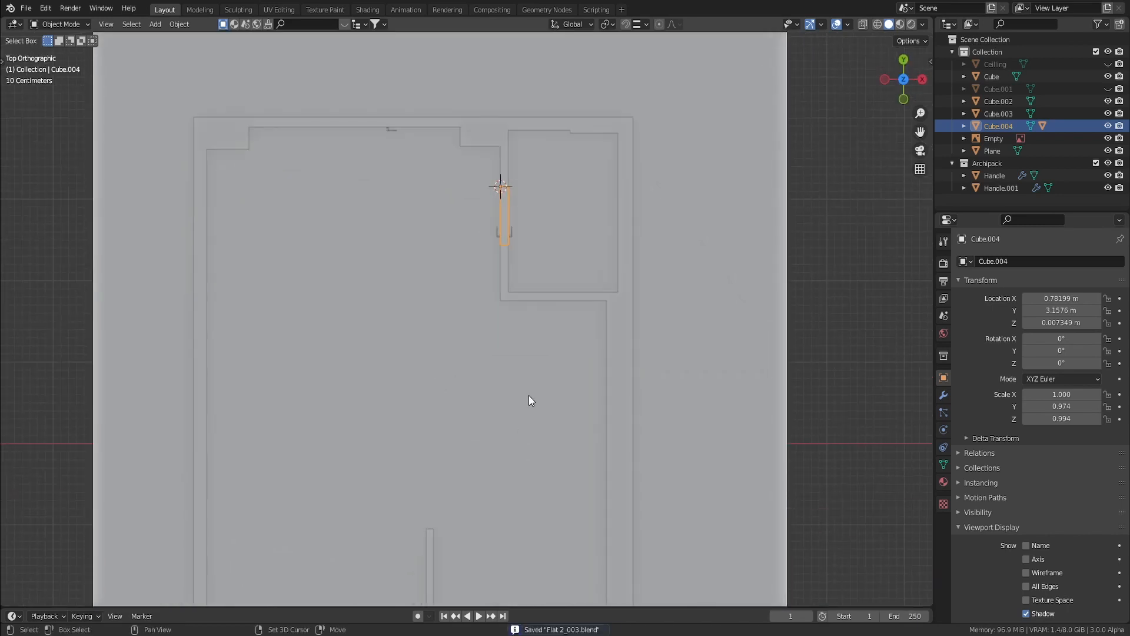
pyautogui.keyDown('shift'); pyautogui.moveTo(518, 439); pyautogui.dragTo(547, 373, button='middle'); pyautogui.keyUp('shift')
pyautogui.hotkey('alt', 'z')
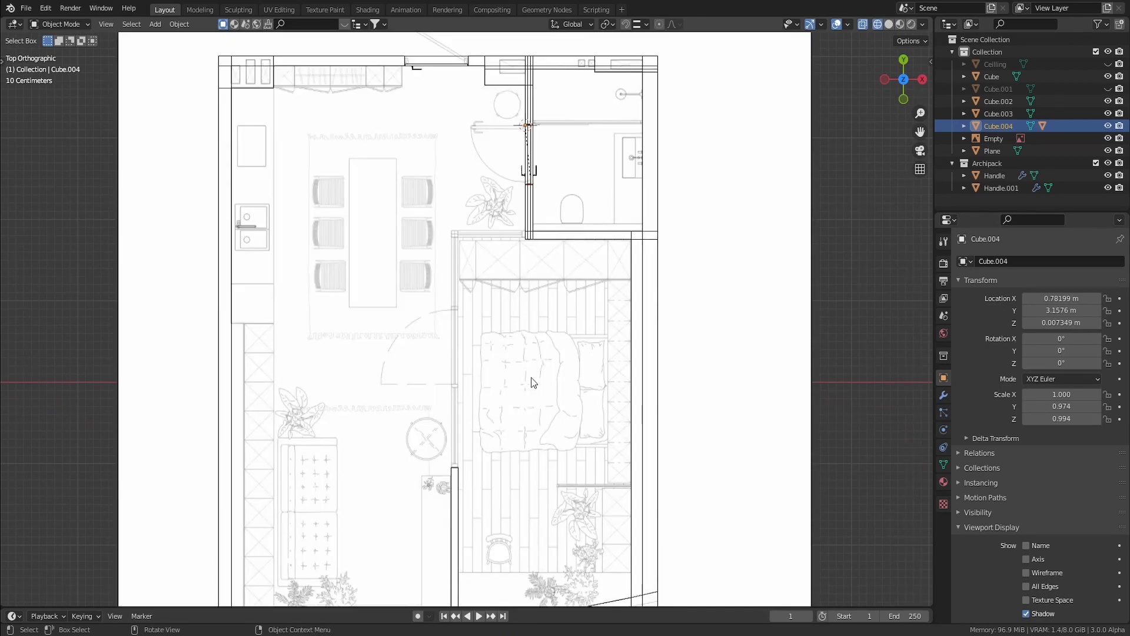
pyautogui.scroll(6, 511, 320)
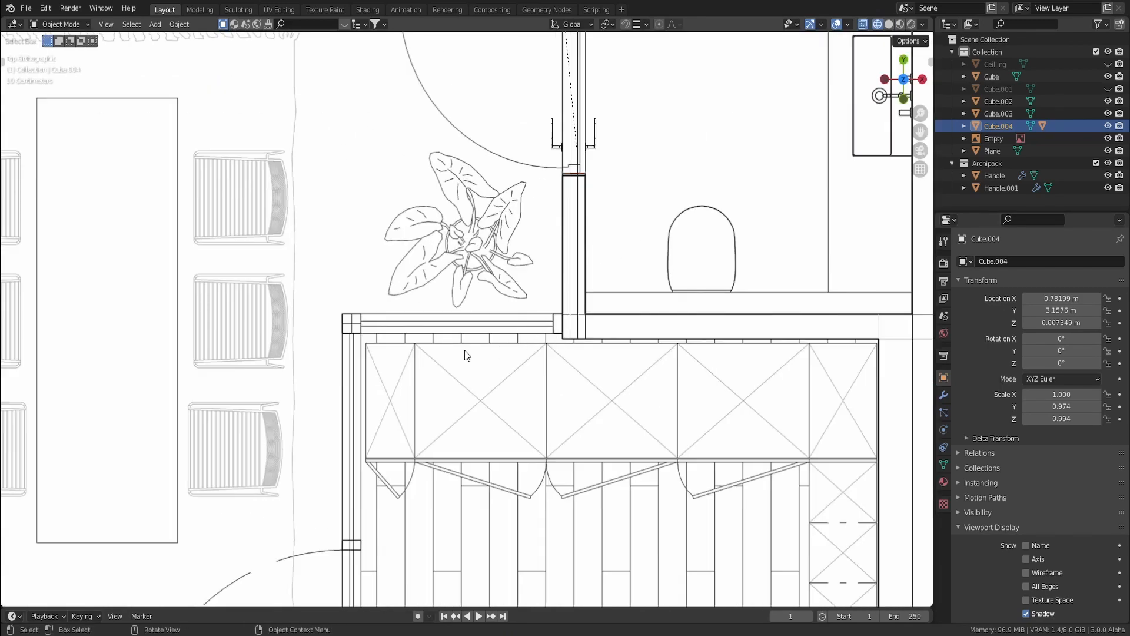
pyautogui.scroll(-1, 483, 393)
pyautogui.keyDown('shift'); pyautogui.moveTo(483, 394); pyautogui.dragTo(537, 330, button='middle'); pyautogui.keyUp('shift')
pyautogui.hotkey('shift', 'a')
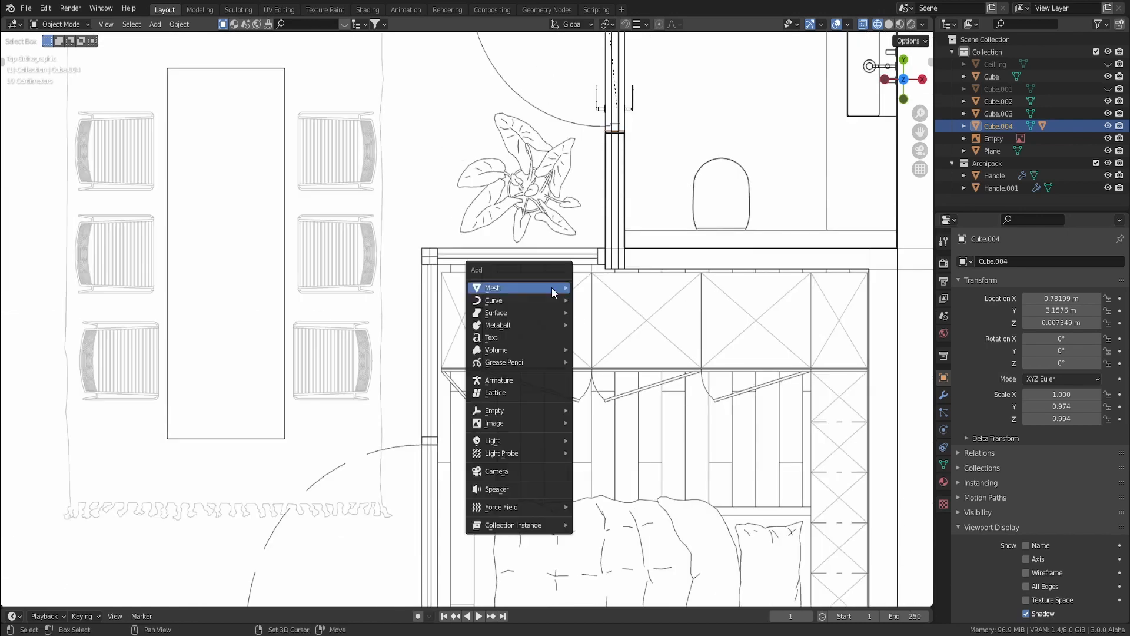
pyautogui.moveTo(552, 288)
pyautogui.click(593, 286)
# Move the plane about -1.34 m along Y to the partition post beside the bathroom corner and scale it to 0.037.
pyautogui.press('g')
pyautogui.press('y')
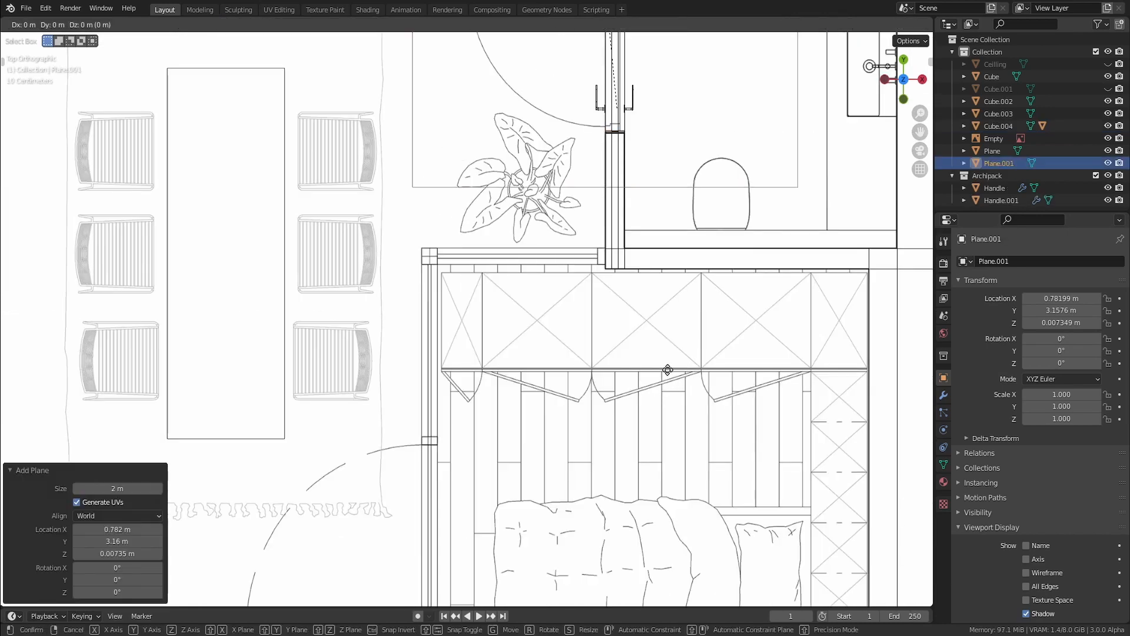
pyautogui.click(687, 78)
pyautogui.press('s')
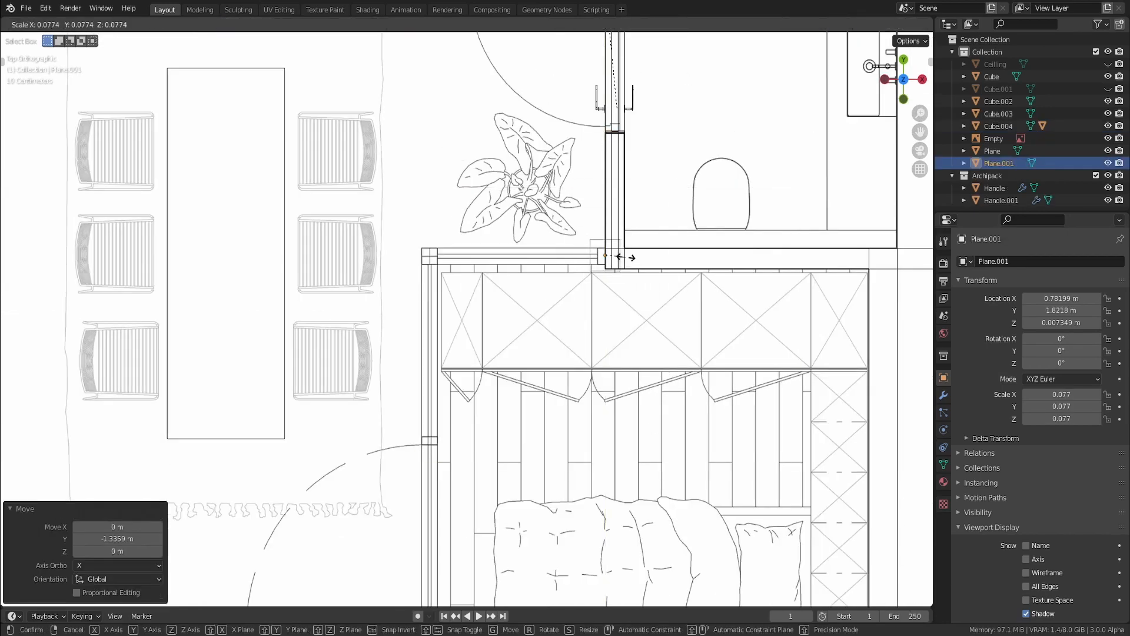
pyautogui.click(615, 255)
pyautogui.scroll(5, 613, 255)
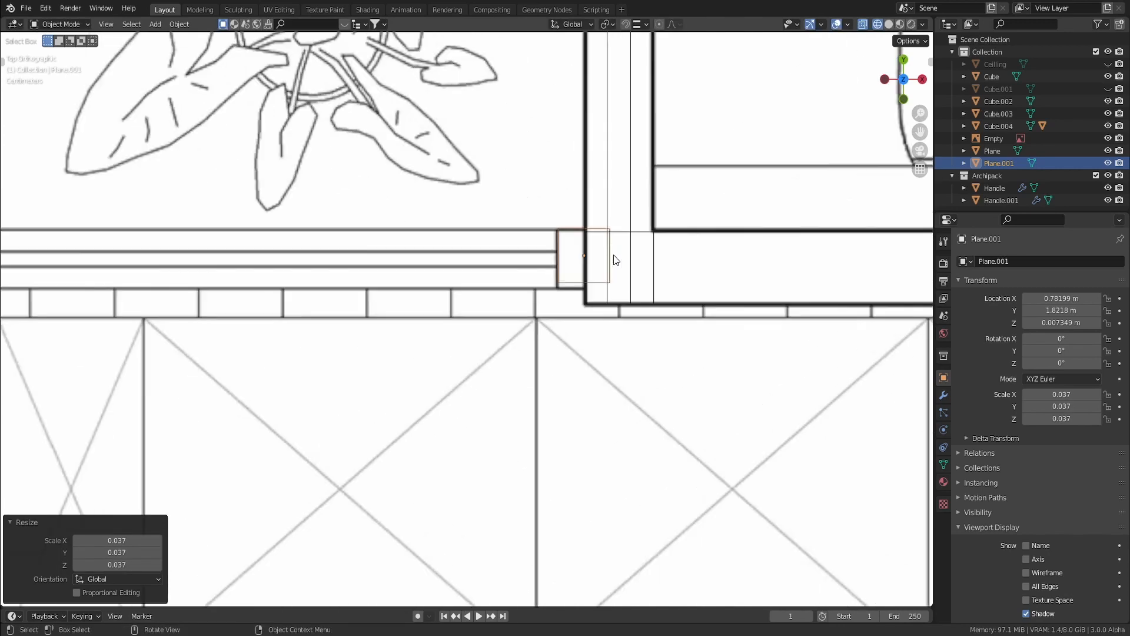
pyautogui.press('g')
pyautogui.press('y')
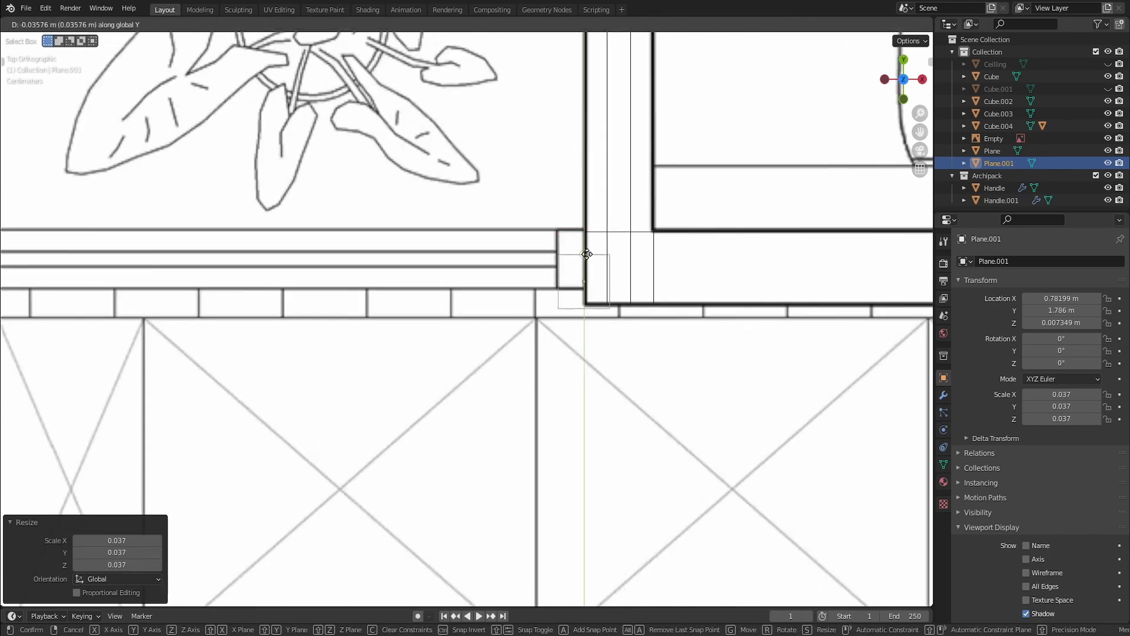
pyautogui.press('x')
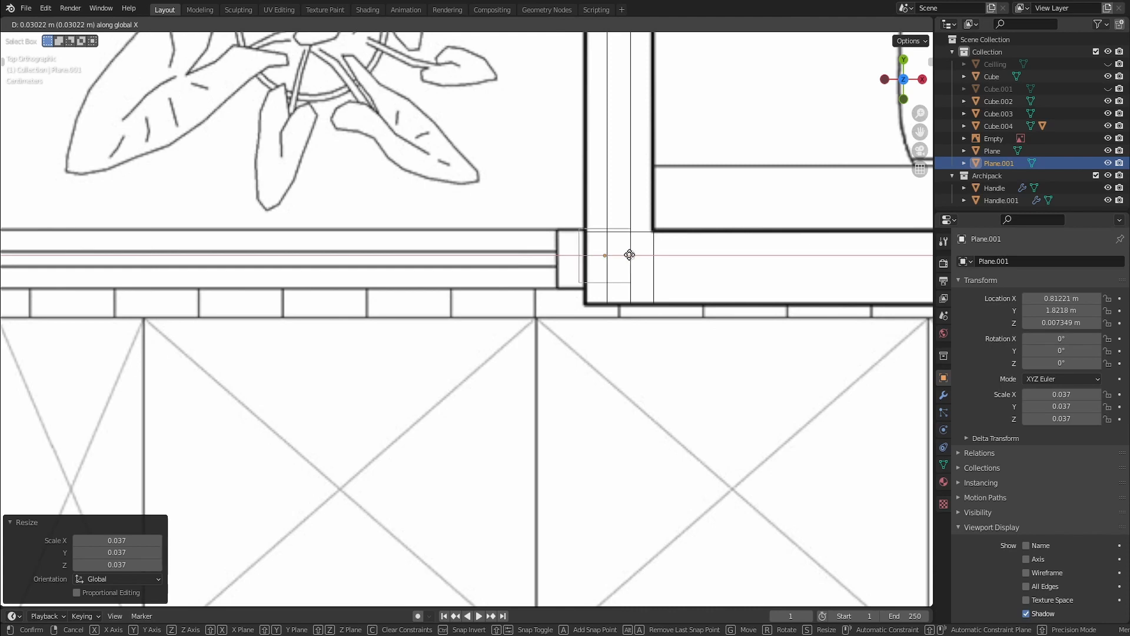
pyautogui.click(616, 260)
pyautogui.press('g')
pyautogui.press('x')
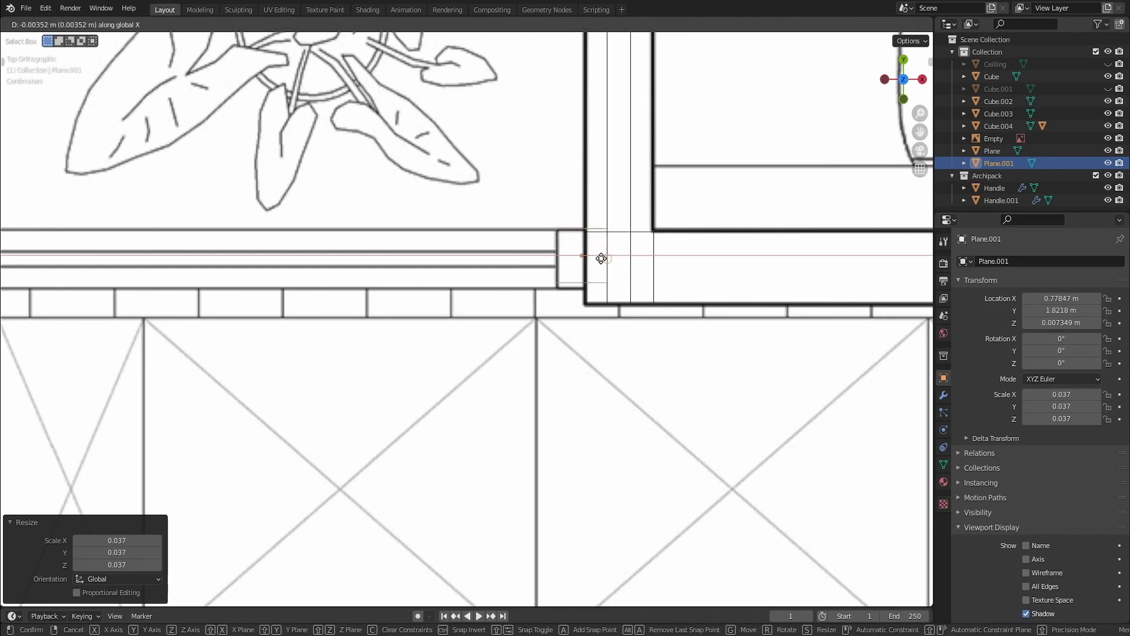
pyautogui.rightClick(589, 260)
# Move the small plane about -0.036 m along X so its edge meets the bathroom wall face.
pyautogui.moveTo(588, 262); pyautogui.dragTo(535, 400, button='middle')
pyautogui.press('g')
pyautogui.press('x')
pyautogui.click(537, 394)
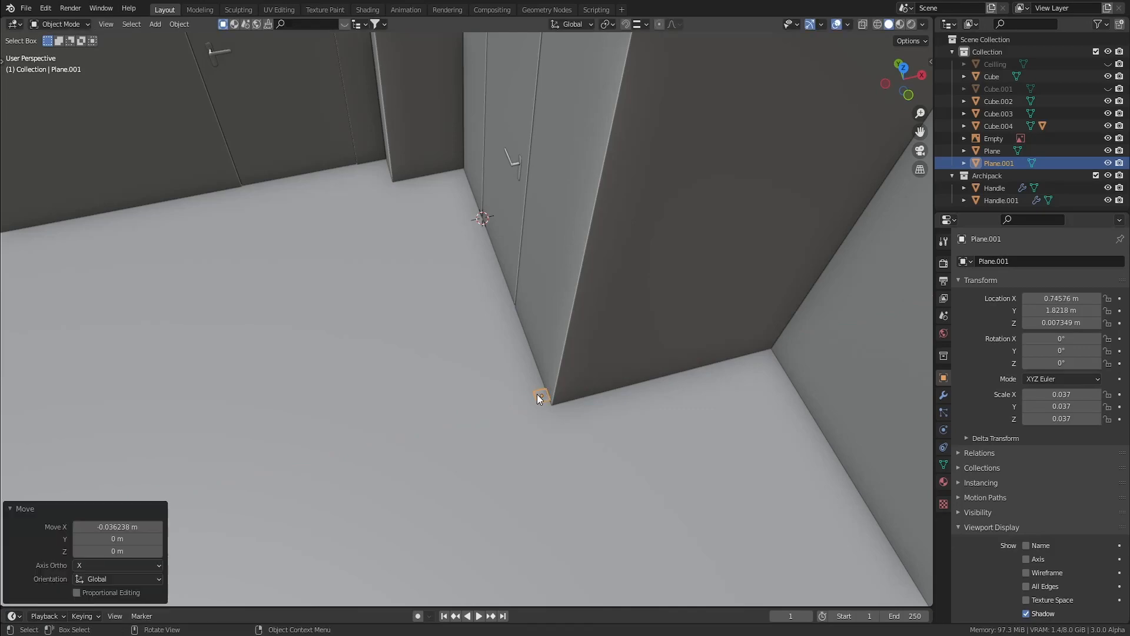
pyautogui.press('KP_7')
pyautogui.scroll(6, 545, 392)
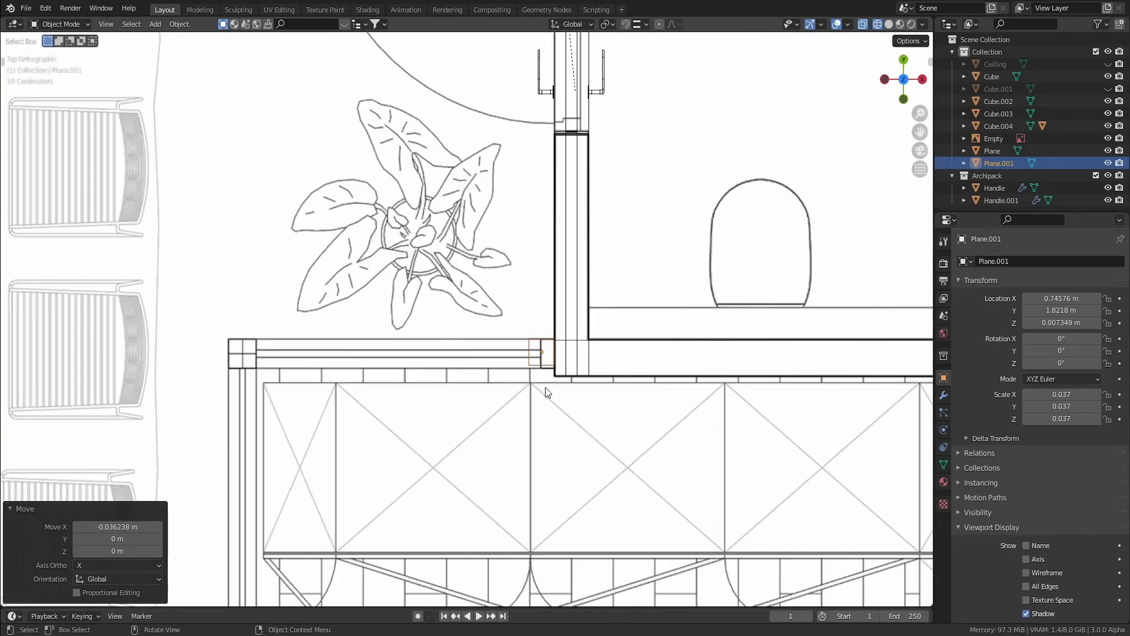
# Move the small plane about -0.0046 m along Y and scale it along Y by about 1.106 to fit the drawn post's thickness.
pyautogui.press('g')
pyautogui.press('y')
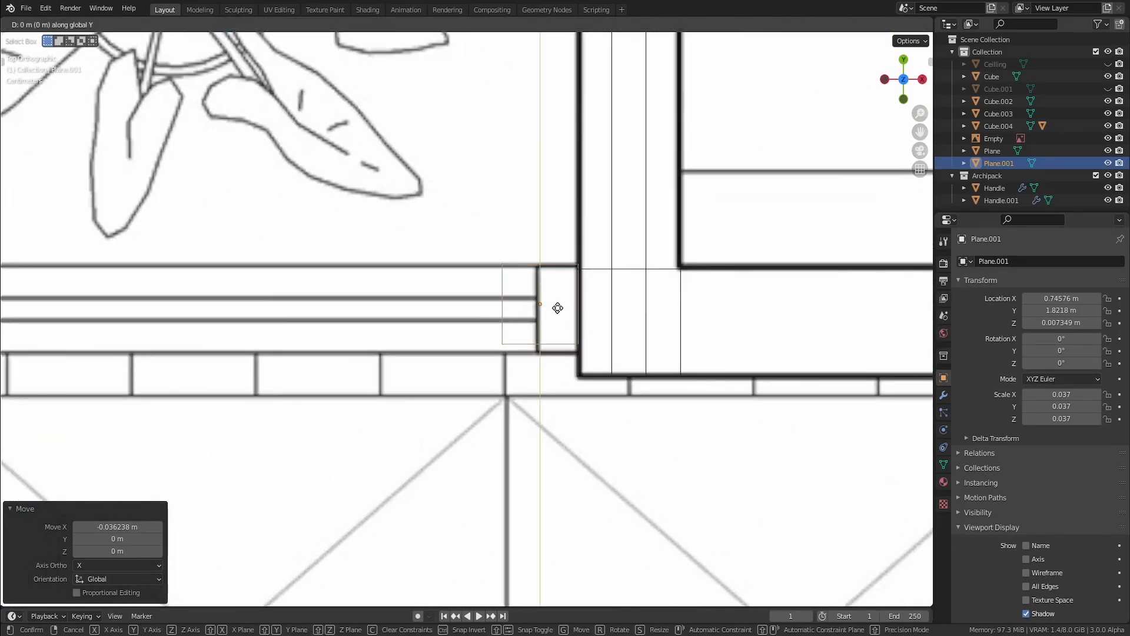
pyautogui.click(558, 310)
pyautogui.press('g')
pyautogui.press('s')
pyautogui.press('y')
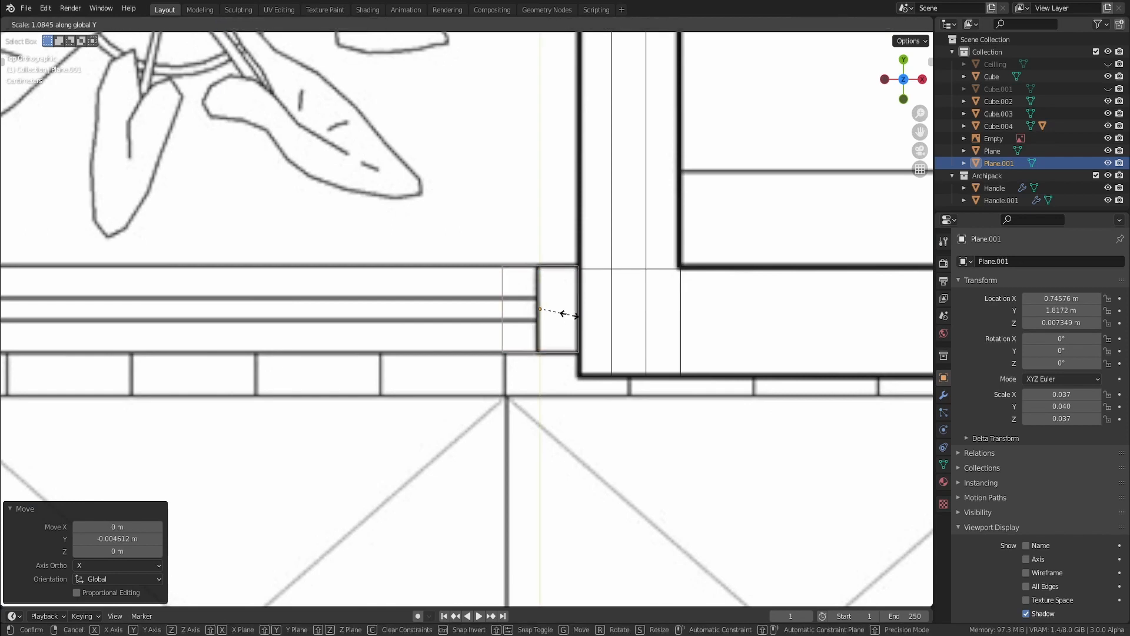
pyautogui.click(556, 319)
pyautogui.keyDown('shift'); pyautogui.moveTo(547, 347); pyautogui.dragTo(552, 343, button='middle'); pyautogui.keyUp('shift')
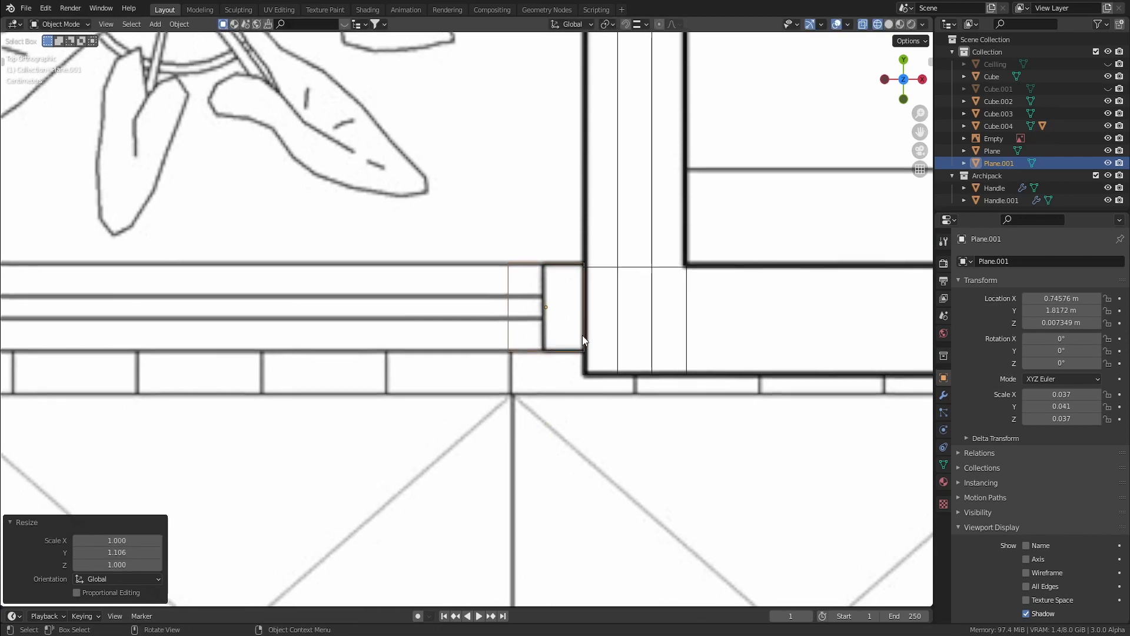
pyautogui.scroll(-4, 584, 334)
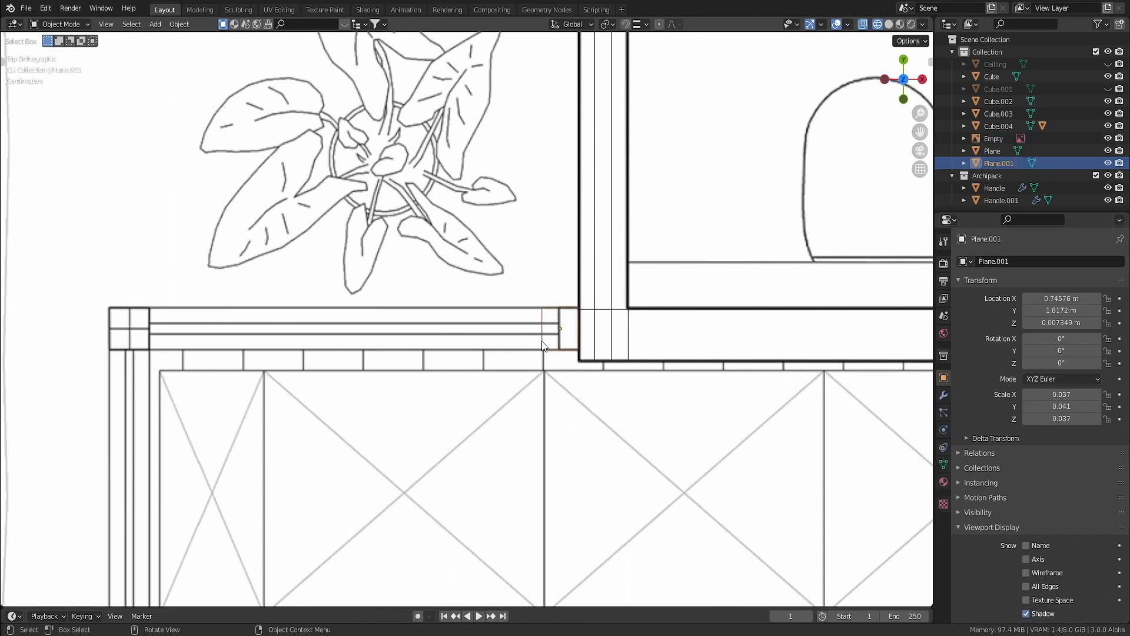
# Move the plane's edge opposite the bathroom wall about -0.879 m along X to the outer edge of the drawn corner post.
pyautogui.press('Tab')
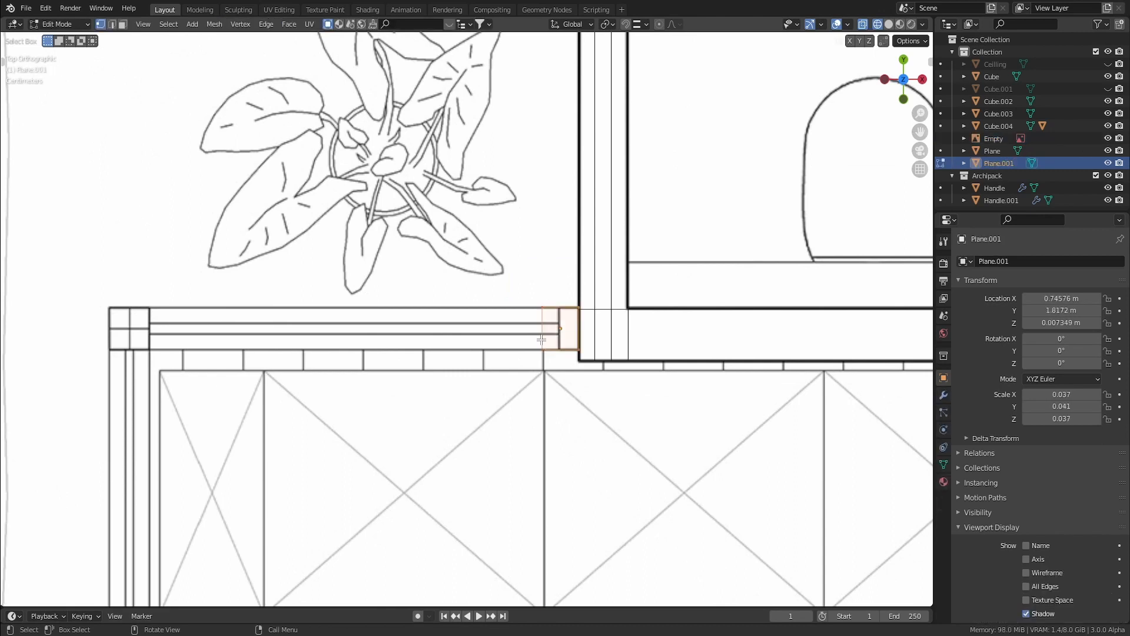
pyautogui.press('2')
pyautogui.hotkey('alt', 'a')
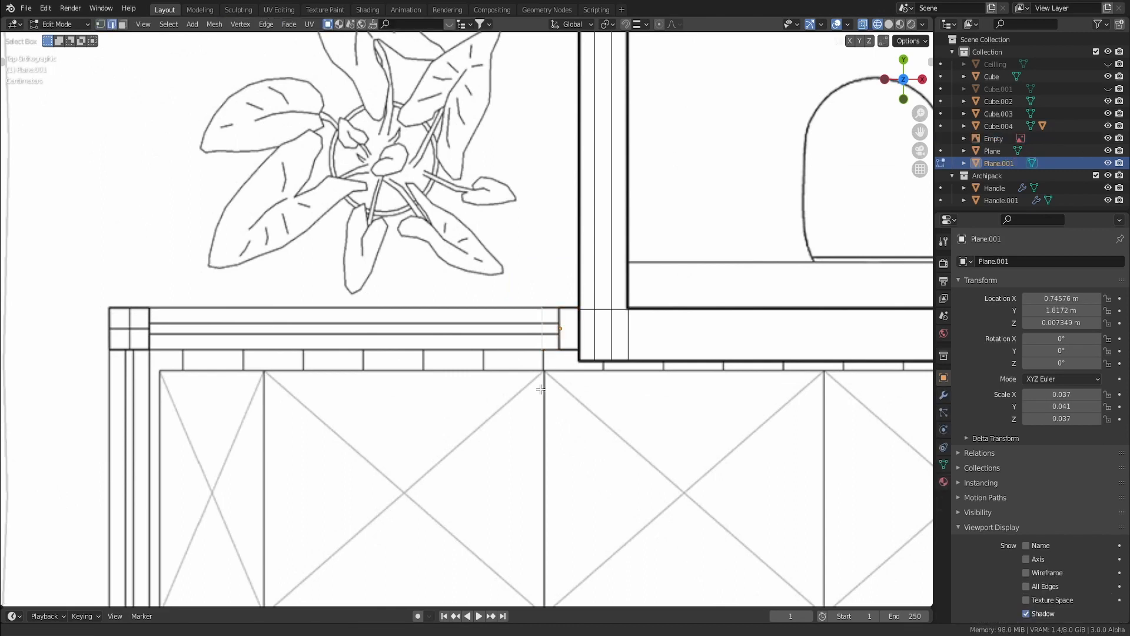
pyautogui.moveTo(539, 387)
pyautogui.keyDown('shift'); pyautogui.mouseDown(button='middle')
pyautogui.moveTo(570, 366)
pyautogui.moveTo(571, 379)
pyautogui.moveTo(581, 372)
pyautogui.mouseUp(button='middle'); pyautogui.keyUp('shift')
pyautogui.press('g')
pyautogui.press('x')
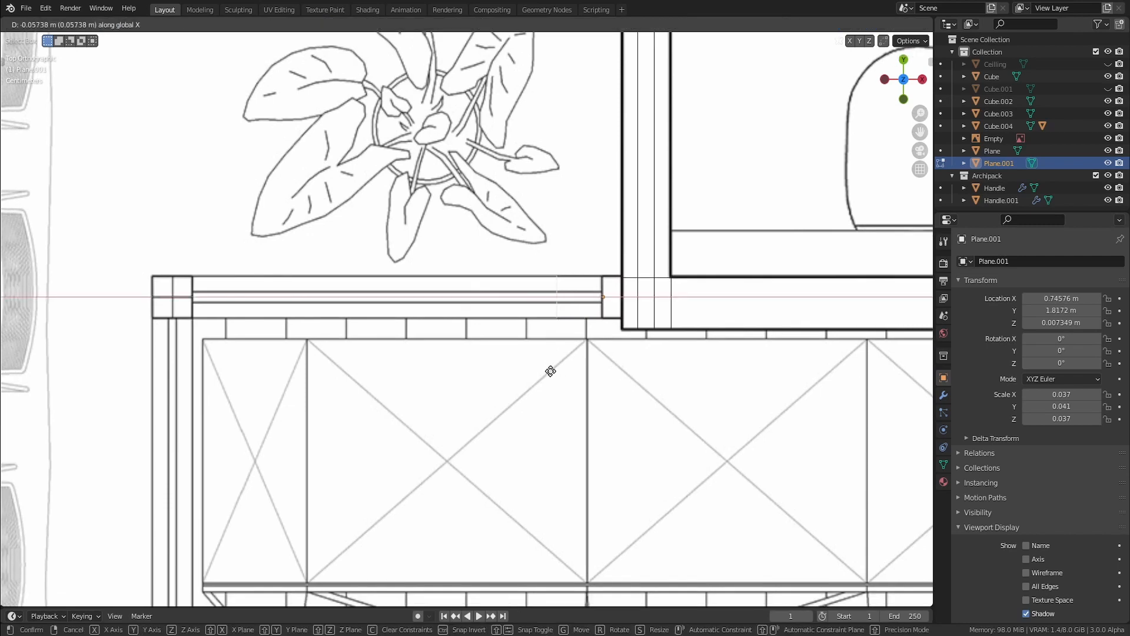
pyautogui.click(148, 353)
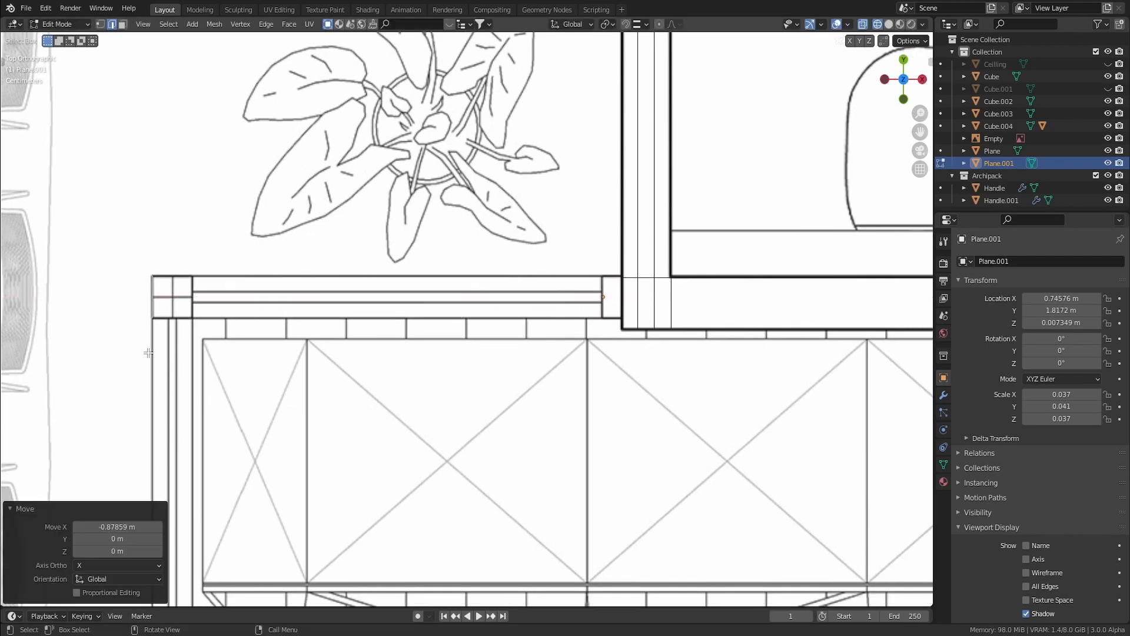
# Add a loop cut across the strip at the inner edge of the corner post.
pyautogui.keyDown('shift'); pyautogui.moveTo(261, 444); pyautogui.dragTo(295, 360, button='middle'); pyautogui.keyUp('shift')
pyautogui.press('g')
pyautogui.press('g')
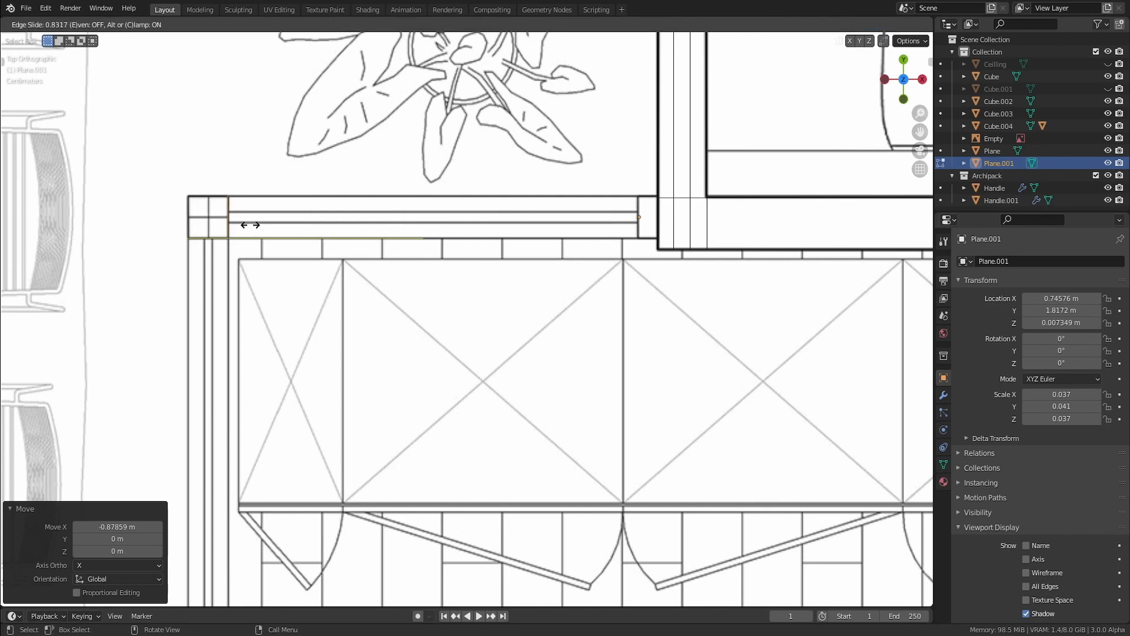
pyautogui.click(250, 225)
# Extrude the corner square's lower edge about -0.869 m along Y and move it another -1.9555 m to the lower wall end.
pyautogui.click(214, 238)
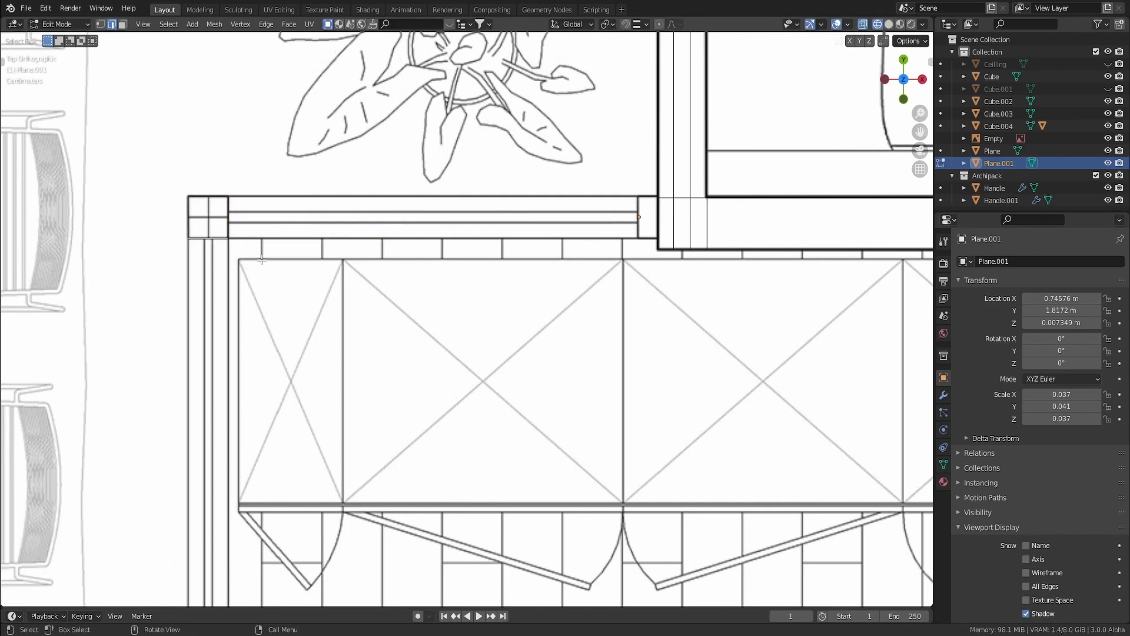
pyautogui.scroll(-3, 261, 259)
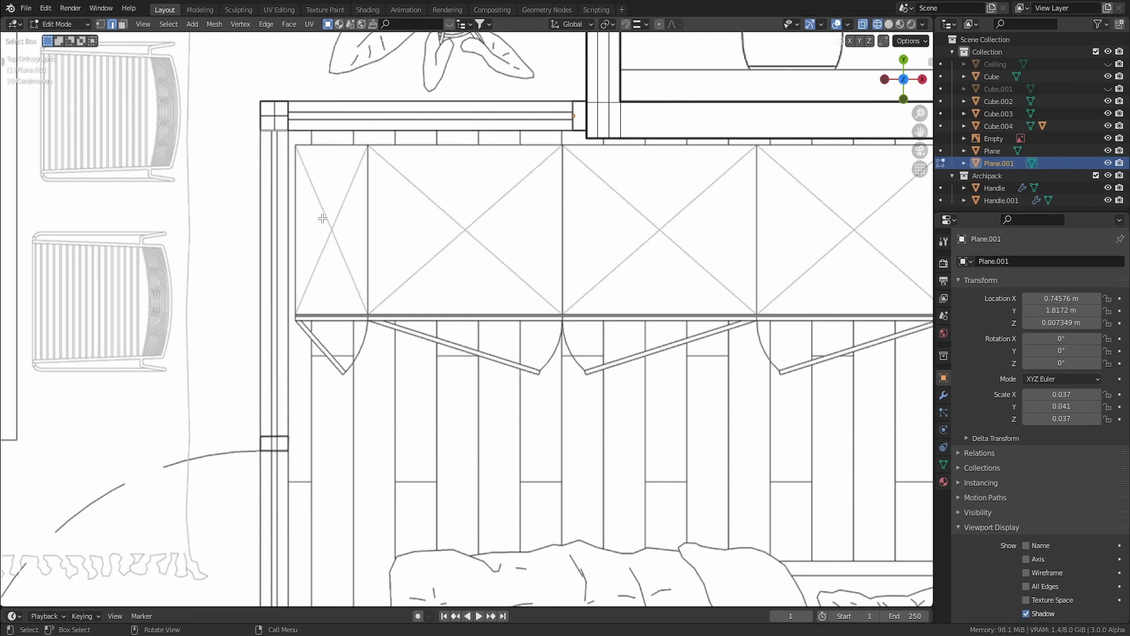
pyautogui.press('g')
pyautogui.press('y')
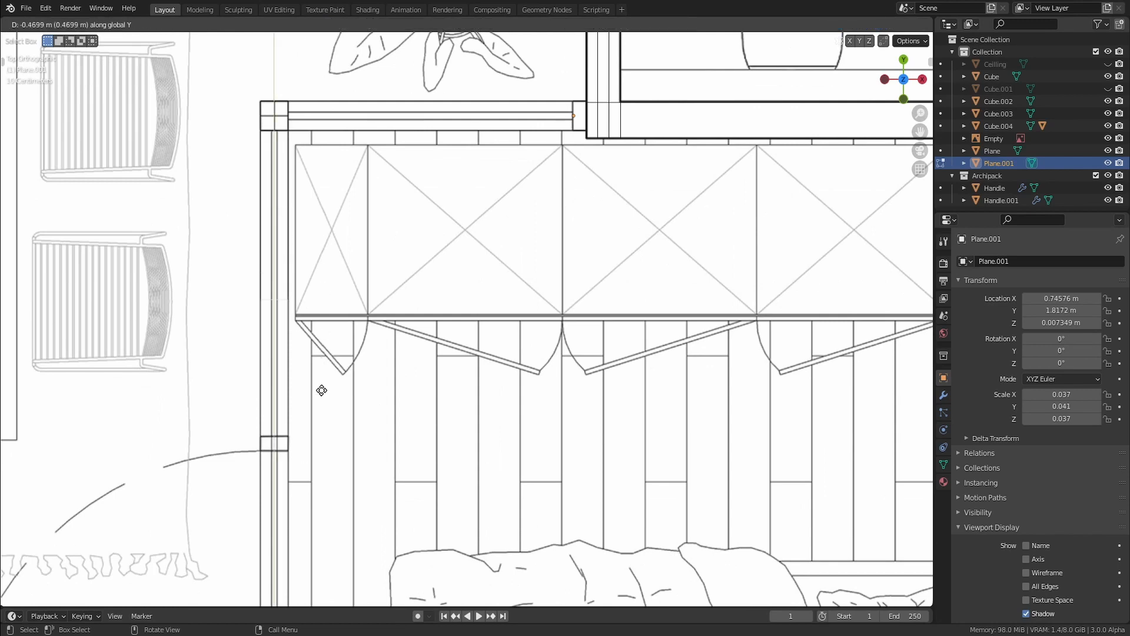
pyautogui.click(339, 534)
pyautogui.scroll(-4, 341, 541)
pyautogui.keyDown('shift'); pyautogui.moveTo(345, 553); pyautogui.dragTo(378, 227, button='middle'); pyautogui.keyUp('shift')
pyautogui.press('g')
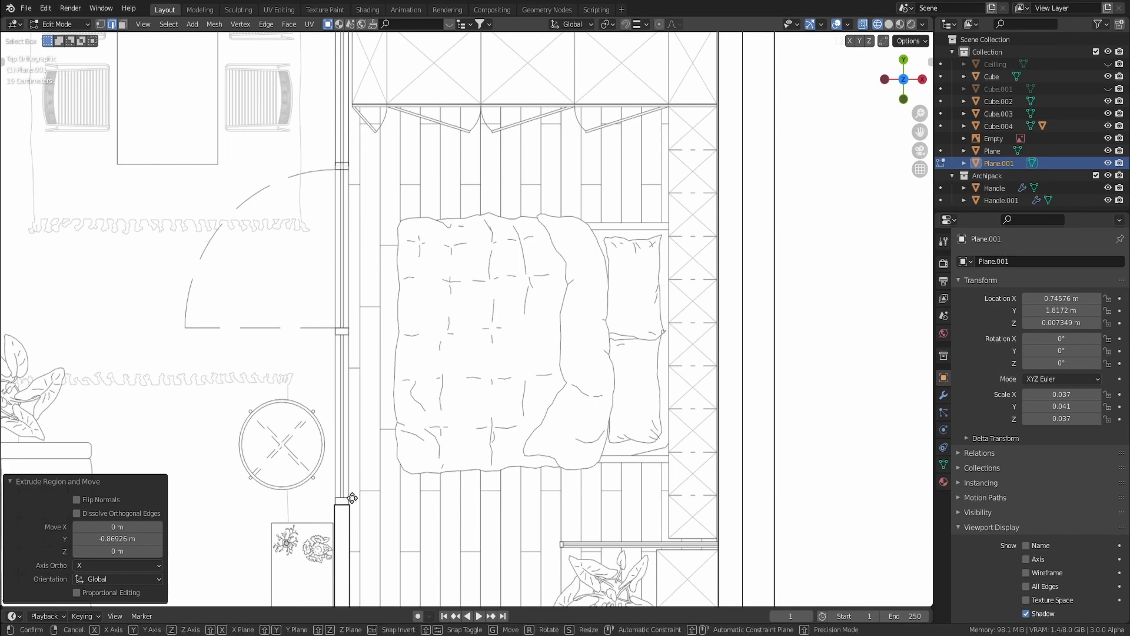
pyautogui.press('y')
pyautogui.click(344, 508)
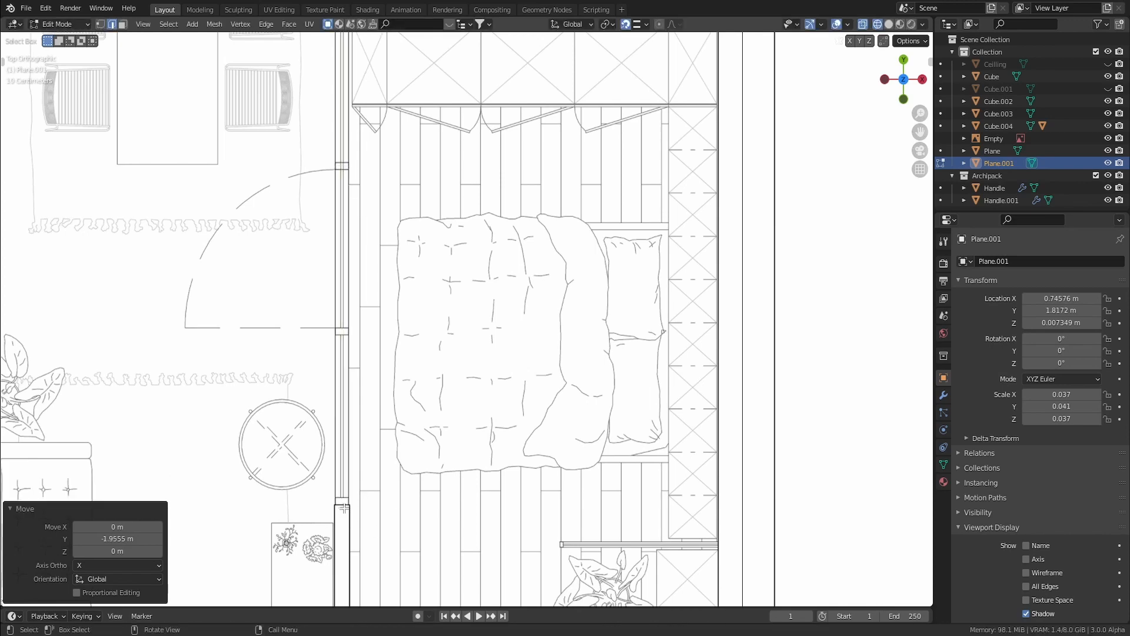
# Examine the L-shaped partition strip in solid and wireframe shading to check how it meets the surrounding walls.
pyautogui.hotkey('shift', 'z')
pyautogui.moveTo(368, 497); pyautogui.dragTo(332, 451, button='middle')
pyautogui.press('KP_7')
pyautogui.hotkey('shift', 'z')
pyautogui.scroll(3, 416, 337)
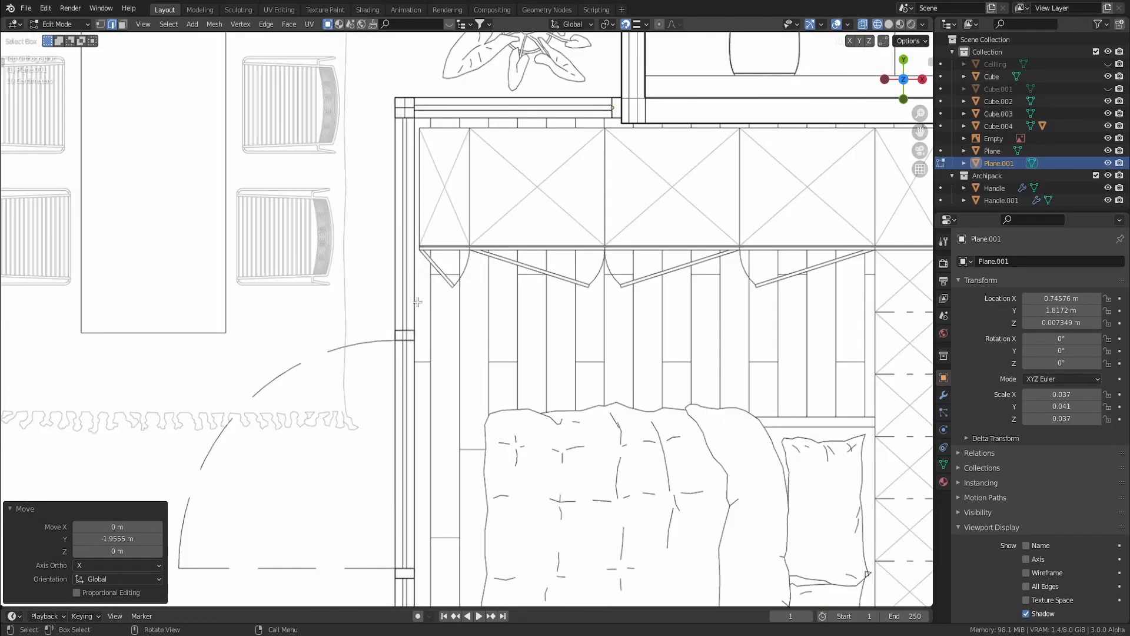
pyautogui.hotkey('ctrl', 'r')
pyautogui.hotkey('shift', 'z')
pyautogui.moveTo(419, 304)
pyautogui.mouseDown(button='middle')
pyautogui.moveTo(410, 357)
pyautogui.moveTo(461, 323)
pyautogui.moveTo(517, 311)
pyautogui.moveTo(482, 318)
pyautogui.mouseUp(button='middle')
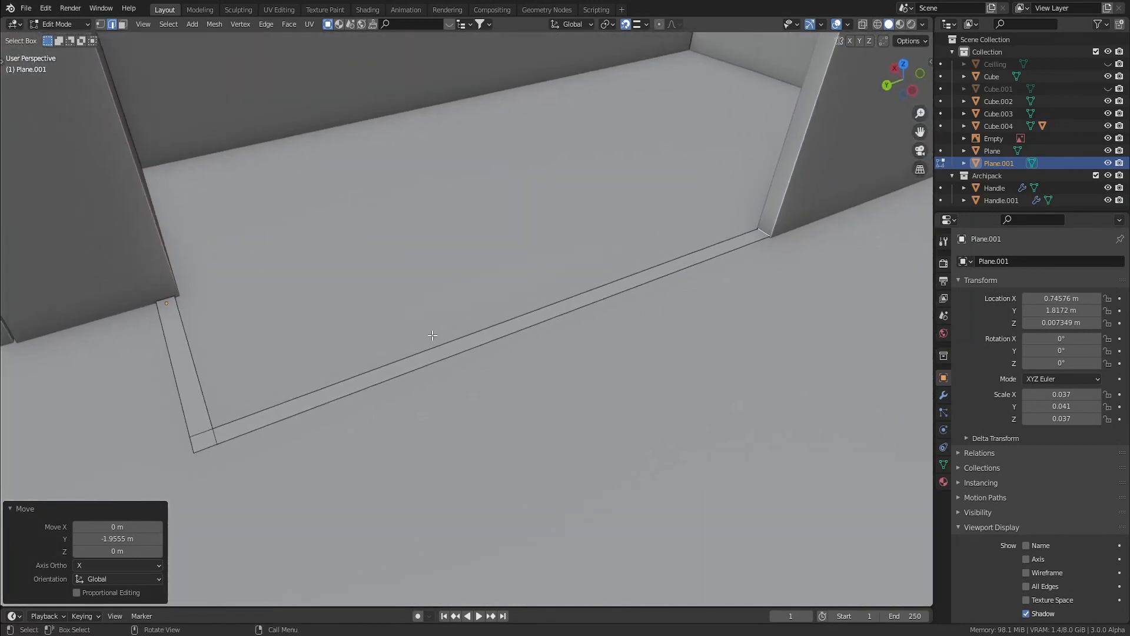
# Extrude the strip's short leg, corner square and long leg faces together about 0.014 m upward along Z.
pyautogui.press('3')
pyautogui.click(189, 385)
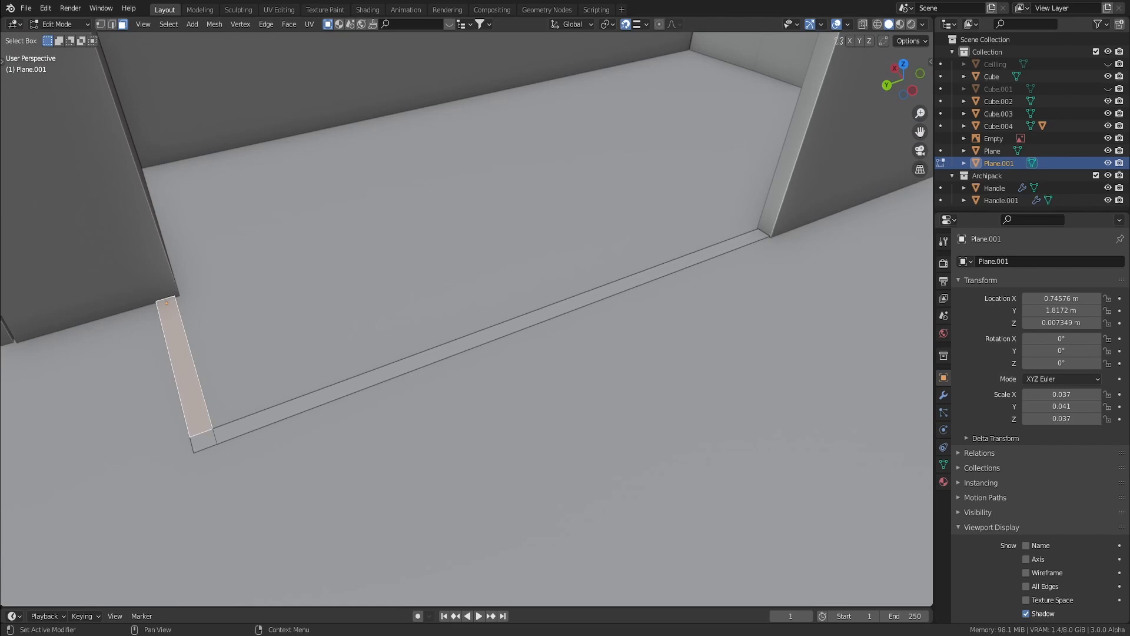
pyautogui.moveTo(276, 397); pyautogui.dragTo(246, 386, button='middle')
pyautogui.keyDown('shift'); pyautogui.moveTo(246, 386); pyautogui.dragTo(346, 353, button='middle'); pyautogui.keyUp('shift')
pyautogui.keyDown('shift'); pyautogui.click(229, 395); pyautogui.keyUp('shift')
pyautogui.keyDown('shift'); pyautogui.click(284, 388); pyautogui.keyUp('shift')
pyautogui.scroll(-2, 284, 388)
pyautogui.scroll(3, 346, 353)
pyautogui.scroll(1, 346, 353)
pyautogui.hotkey('shift', 'd')
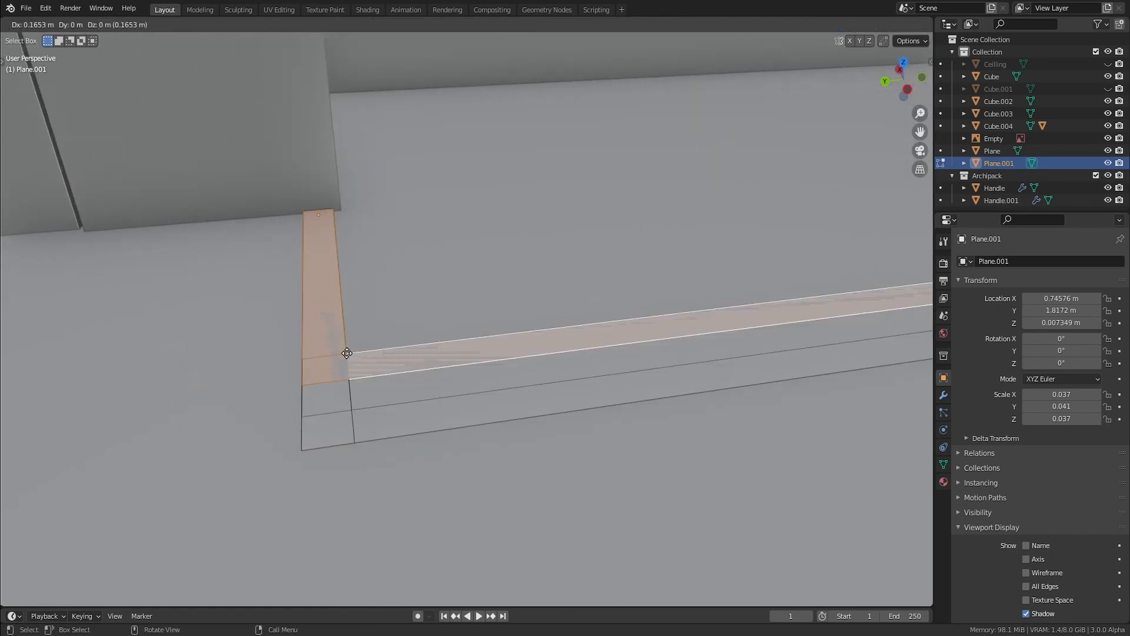
pyautogui.hotkey('shift', 'Tab')
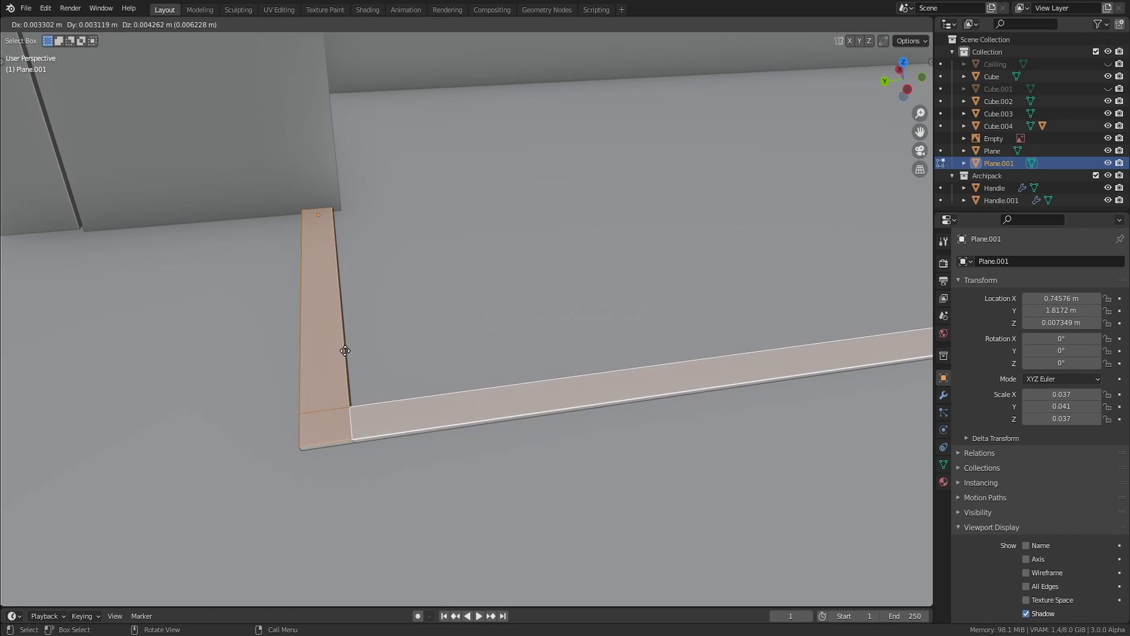
pyautogui.press('z')
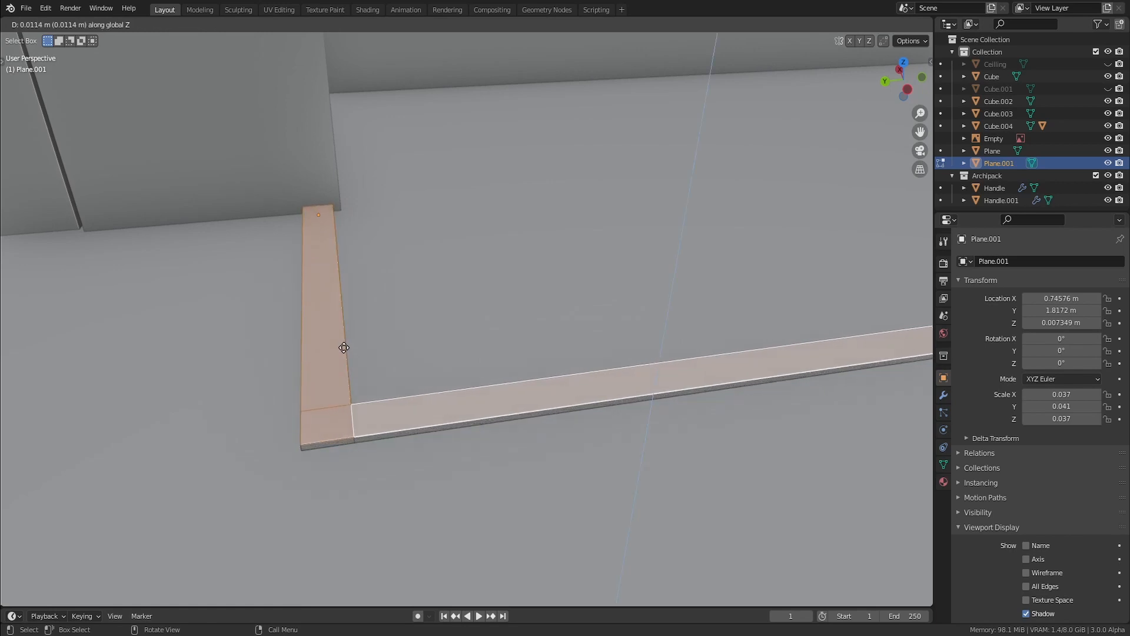
pyautogui.click(344, 346)
pyautogui.scroll(-2, 344, 345)
pyautogui.keyDown('shift'); pyautogui.moveTo(486, 375); pyautogui.dragTo(415, 378, button='middle'); pyautogui.keyUp('shift')
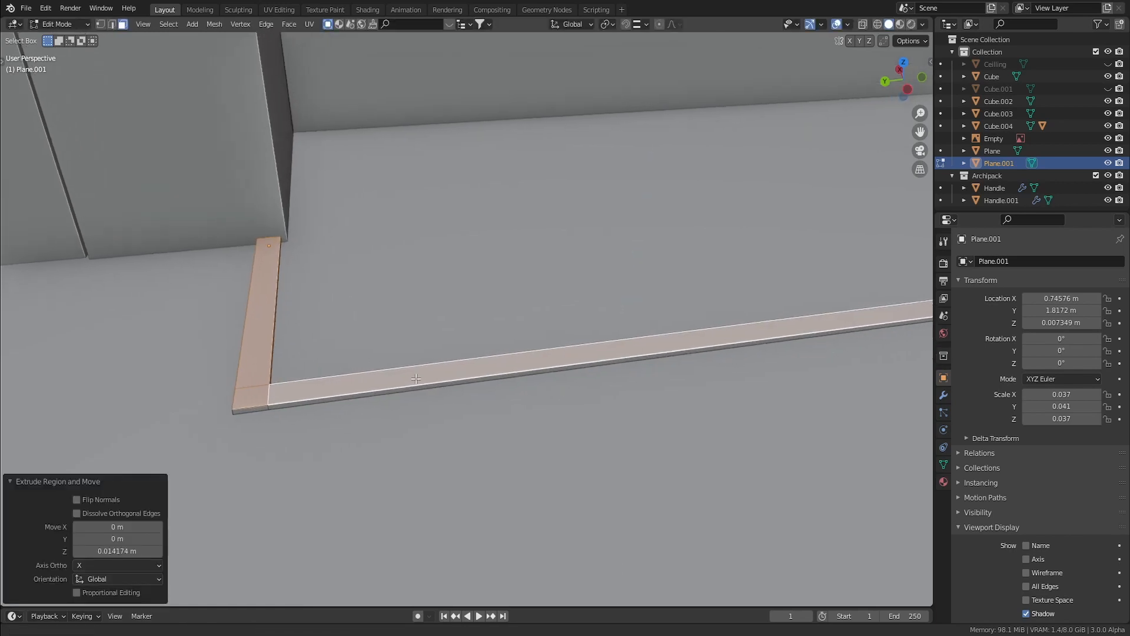
# Add two loop cuts across the long leg at both edges of the drawn post above the door opening.
pyautogui.press('KP_7')
pyautogui.hotkey('shift', 'z')
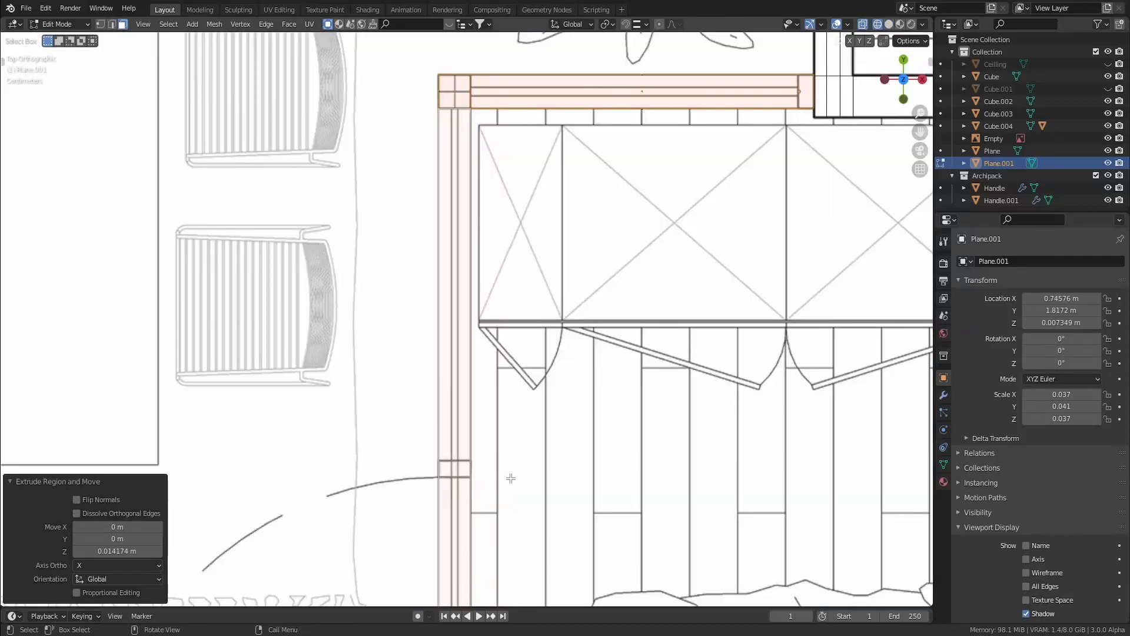
pyautogui.hotkey('ctrl', 'r')
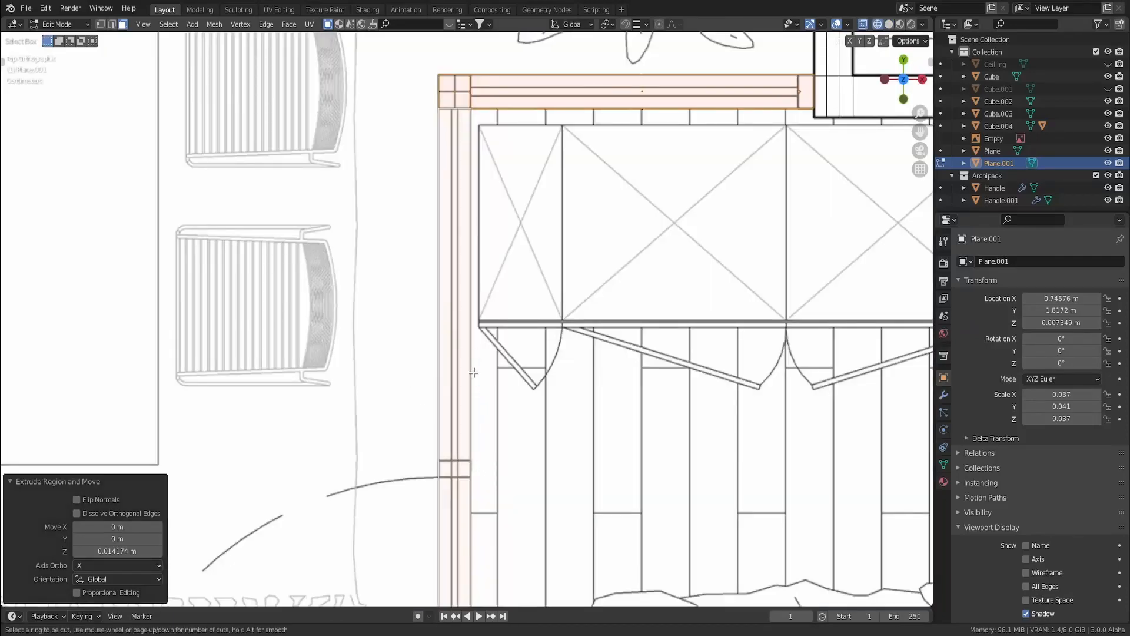
pyautogui.press('Escape')
pyautogui.scroll(-3, 447, 316)
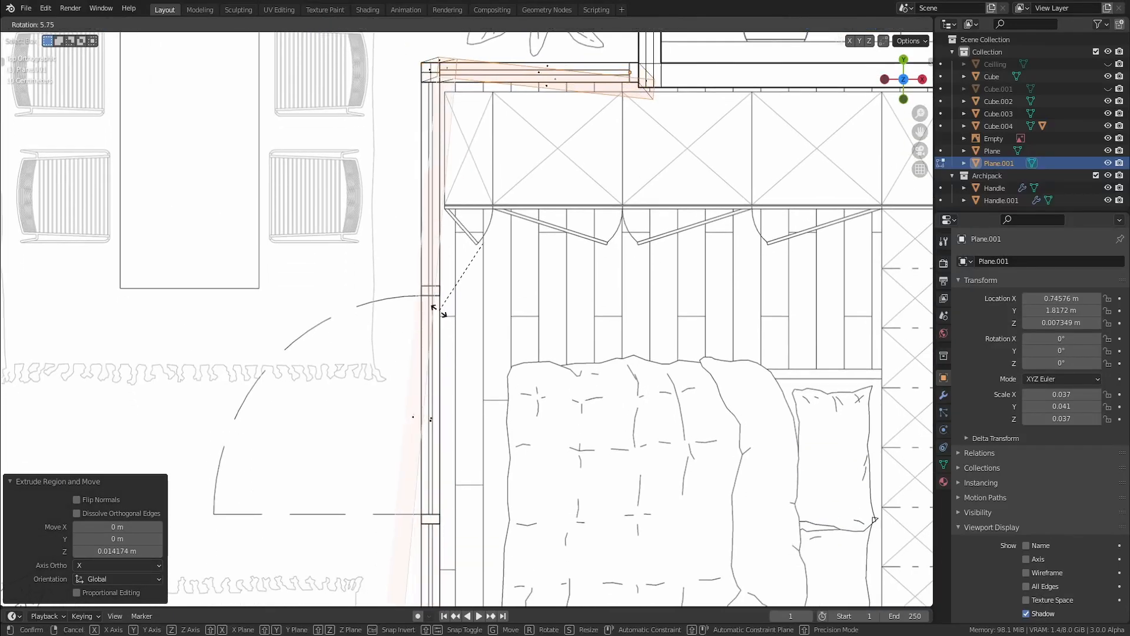
pyautogui.hotkey('ctrl', 'r')
pyautogui.click(435, 307)
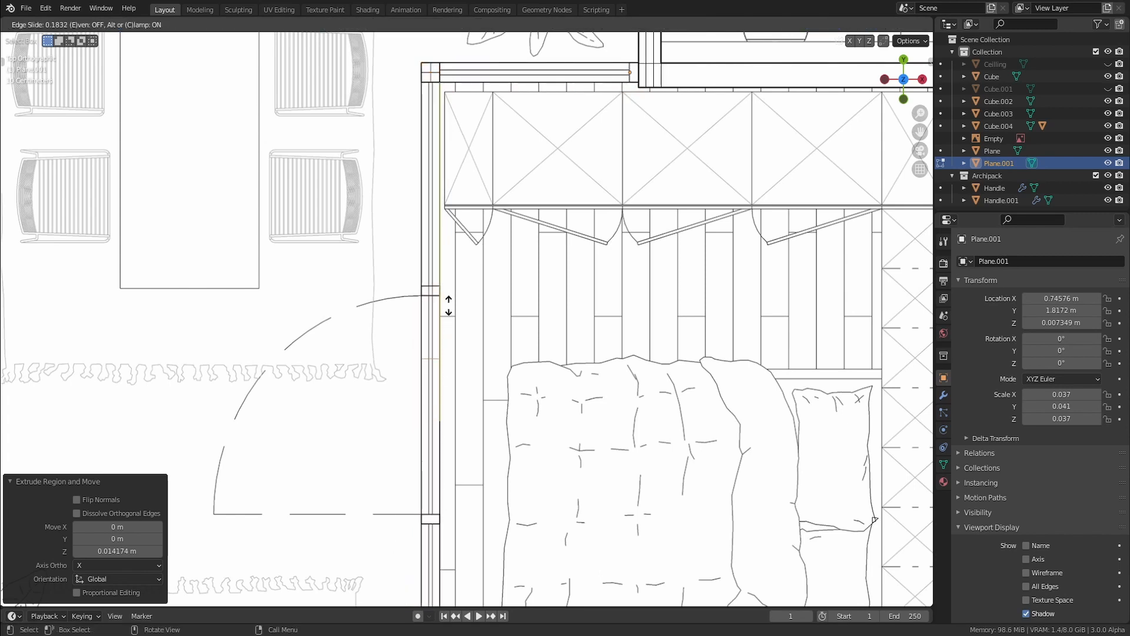
pyautogui.click(448, 235)
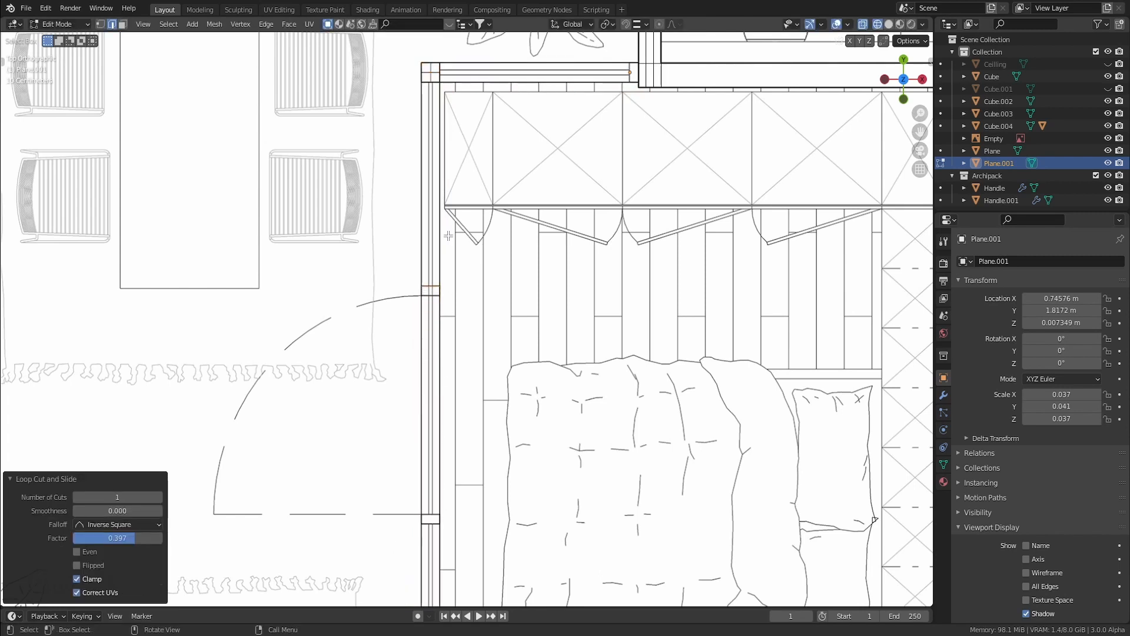
pyautogui.hotkey('ctrl', 'r')
pyautogui.click(432, 433)
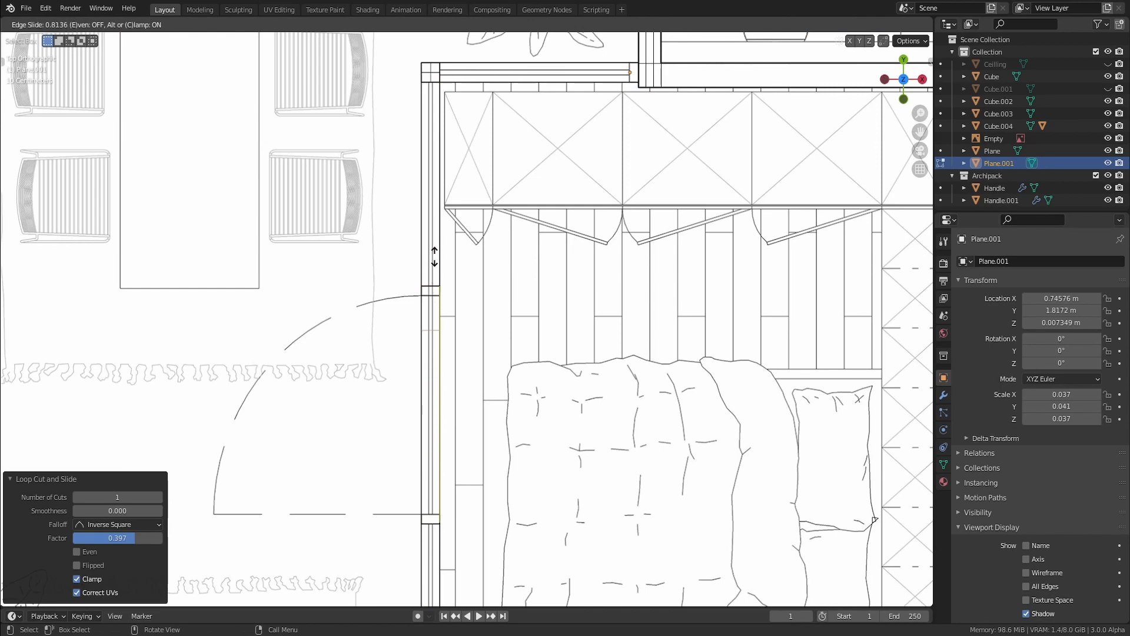
pyautogui.click(435, 221)
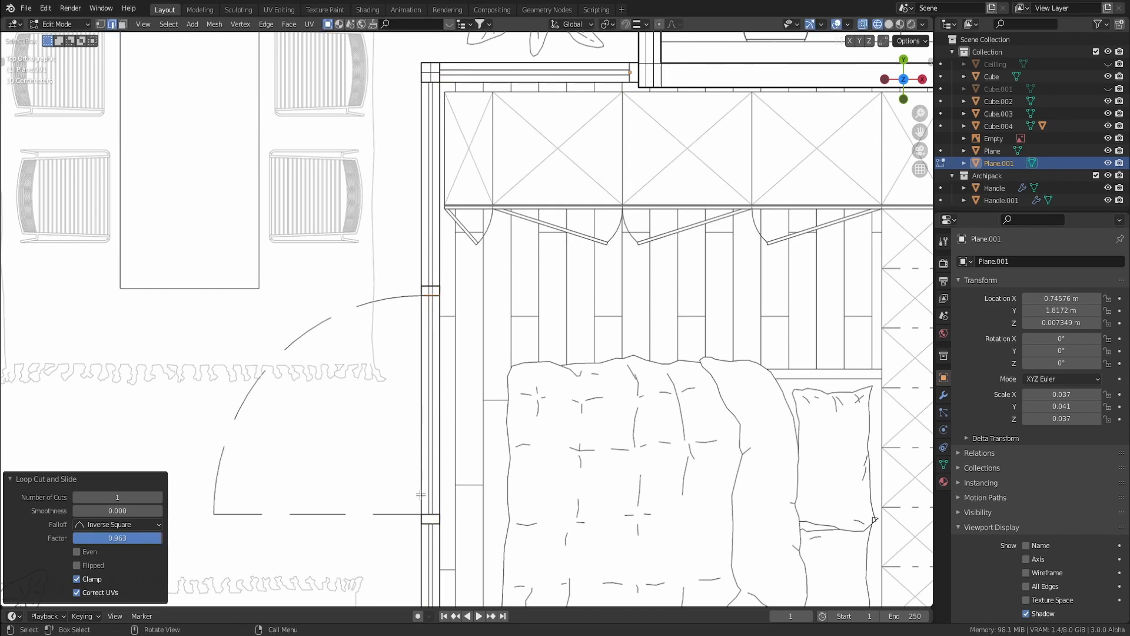
# Add two more loop cuts across the long leg at both edges of the drawn post below the door opening.
pyautogui.keyDown('shift'); pyautogui.scroll(-4, 453, 498); pyautogui.keyUp('shift')
pyautogui.hotkey('ctrl', 'r')
pyautogui.click(439, 498)
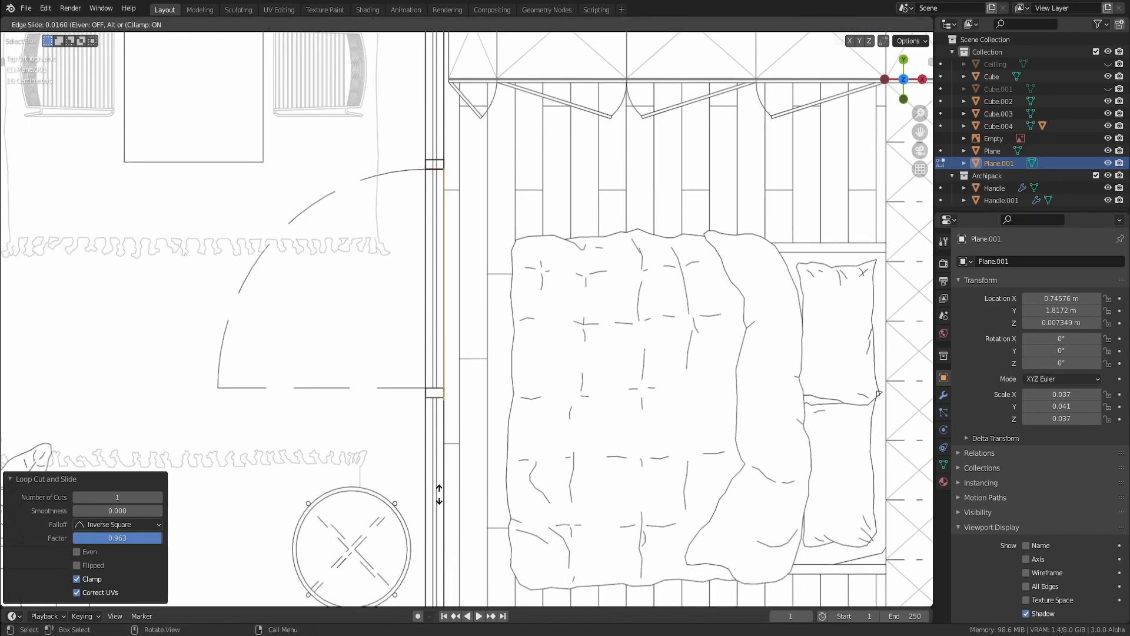
pyautogui.click(438, 494)
pyautogui.hotkey('ctrl', 'r')
pyautogui.click(453, 313)
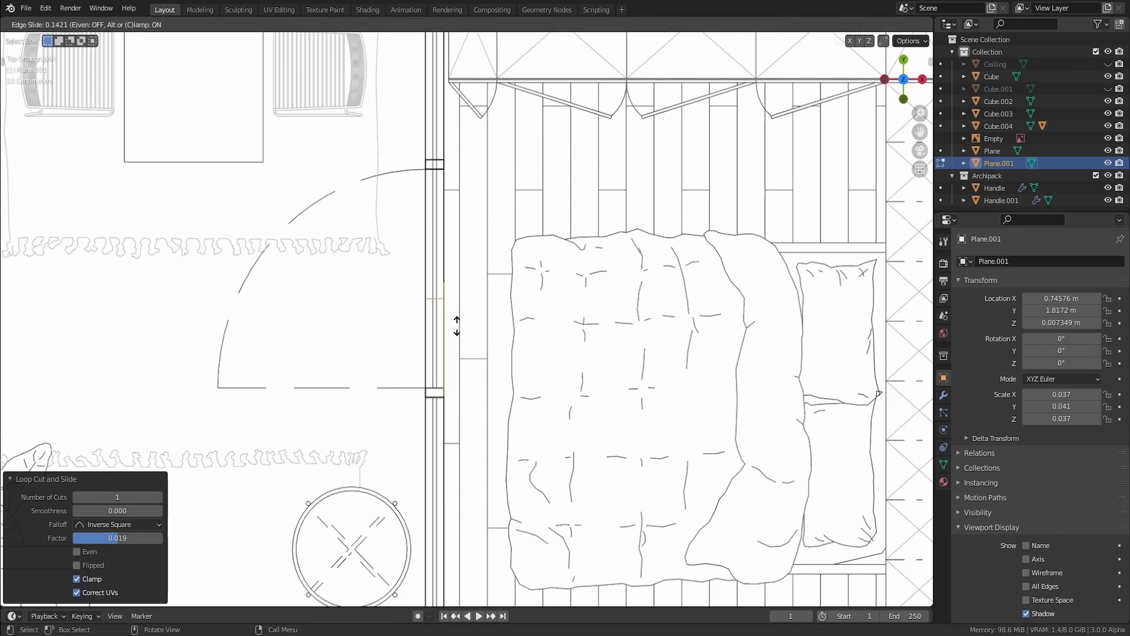
pyautogui.click(468, 410)
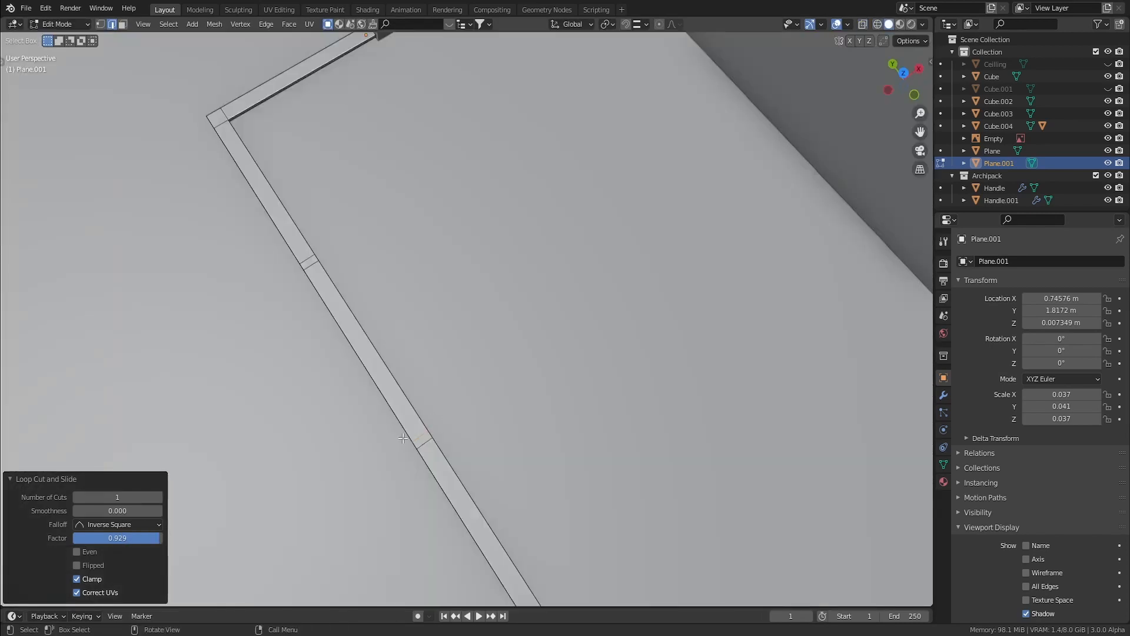
# Add a loop cut across the long leg at the inner edge of the drawn post beside the lower wall.
pyautogui.moveTo(447, 412); pyautogui.dragTo(484, 399, button='middle')
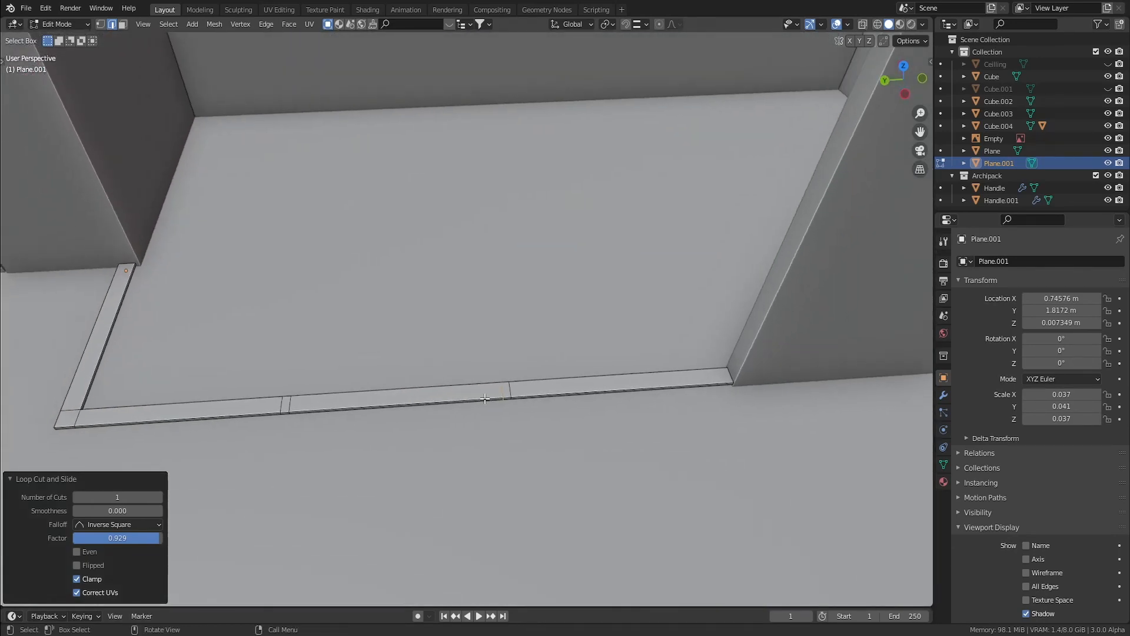
pyautogui.press('KP_7')
pyautogui.keyDown('shift'); pyautogui.moveTo(655, 528); pyautogui.dragTo(672, 306, button='middle'); pyautogui.keyUp('shift')
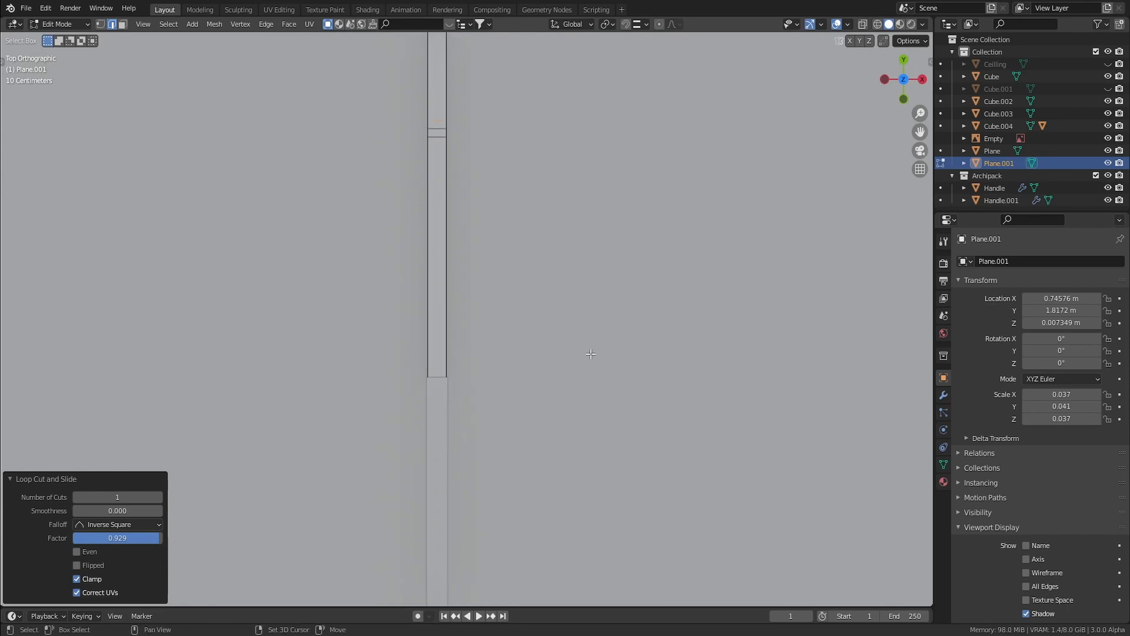
pyautogui.press('z')
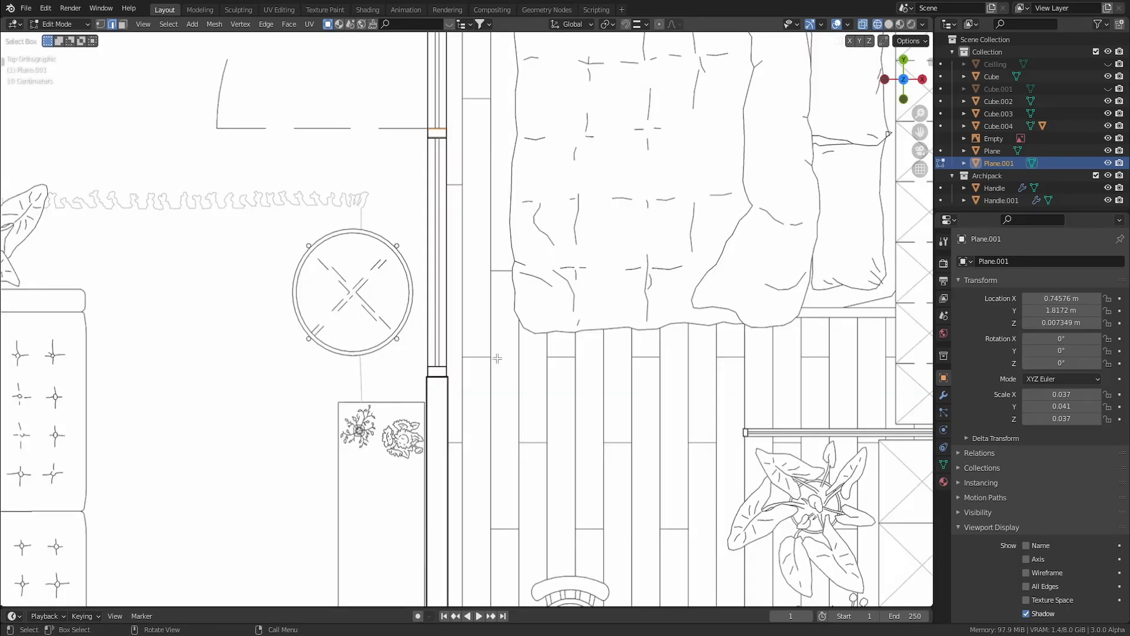
pyautogui.press('g')
pyautogui.press('g')
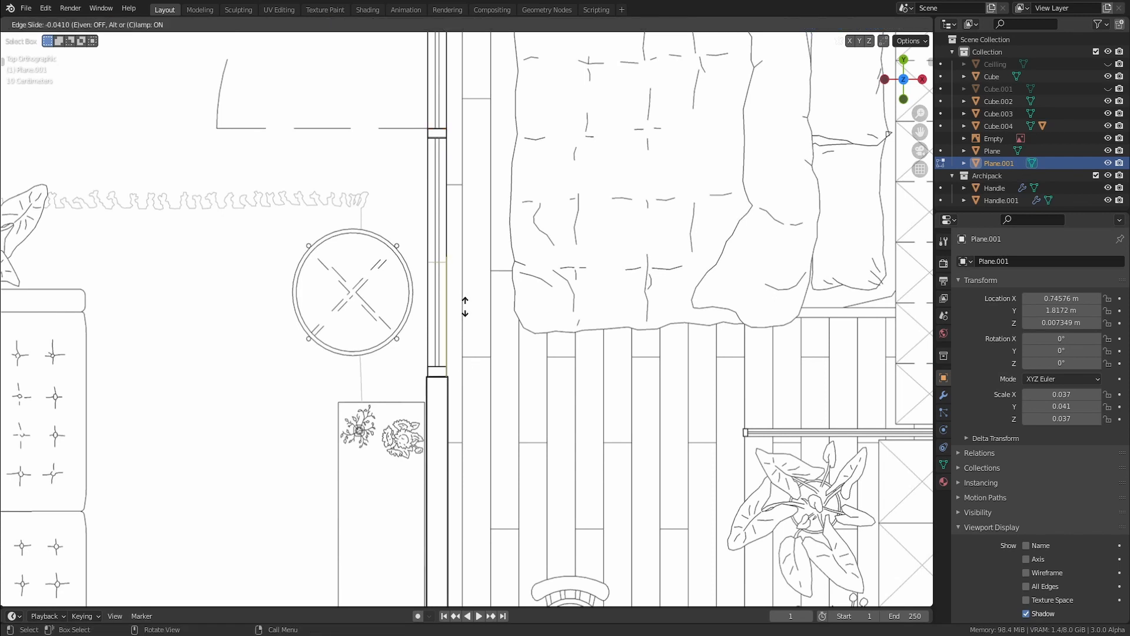
pyautogui.click(460, 410)
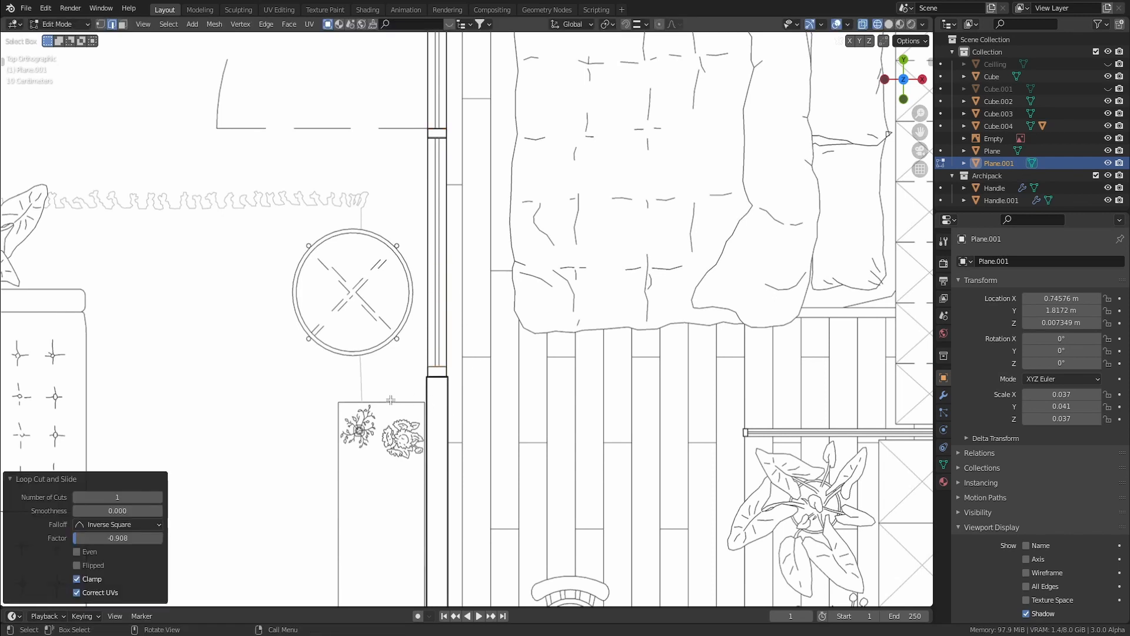
pyautogui.hotkey('shift', 'z')
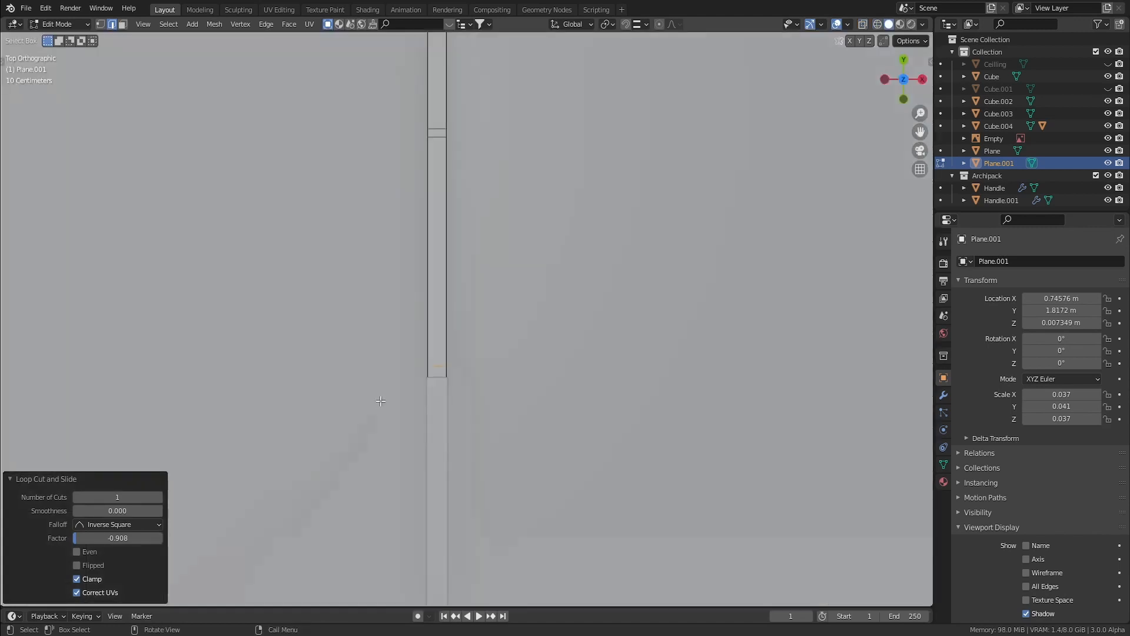
pyautogui.moveTo(379, 403)
pyautogui.mouseDown(button='middle')
pyautogui.moveTo(472, 353)
pyautogui.moveTo(264, 375)
pyautogui.moveTo(568, 397)
pyautogui.mouseUp(button='middle')
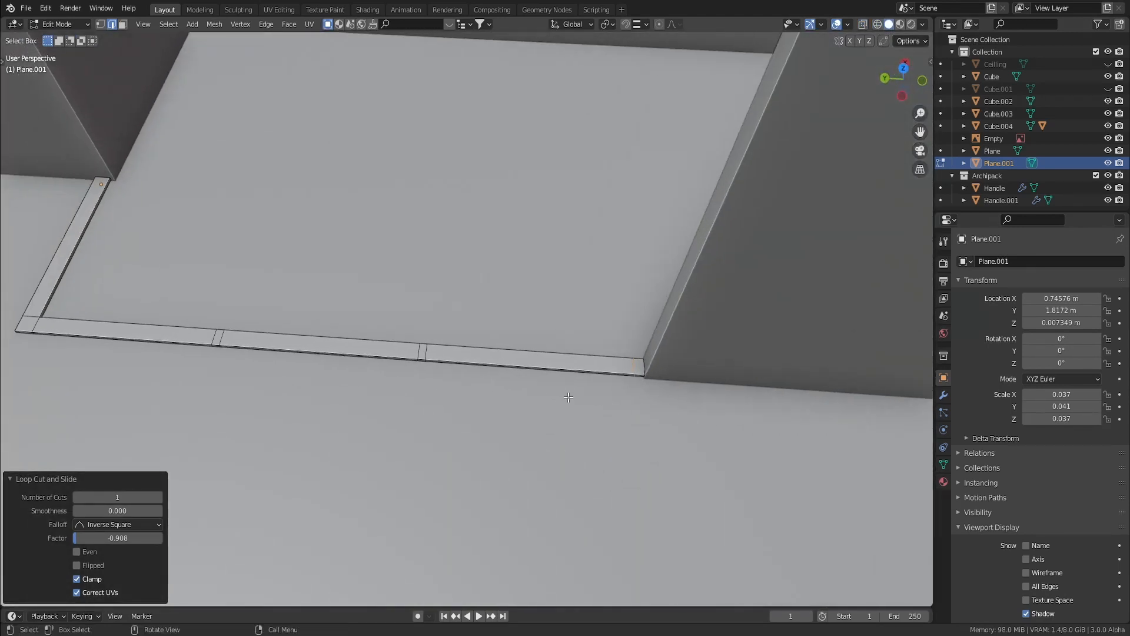
pyautogui.click(623, 377)
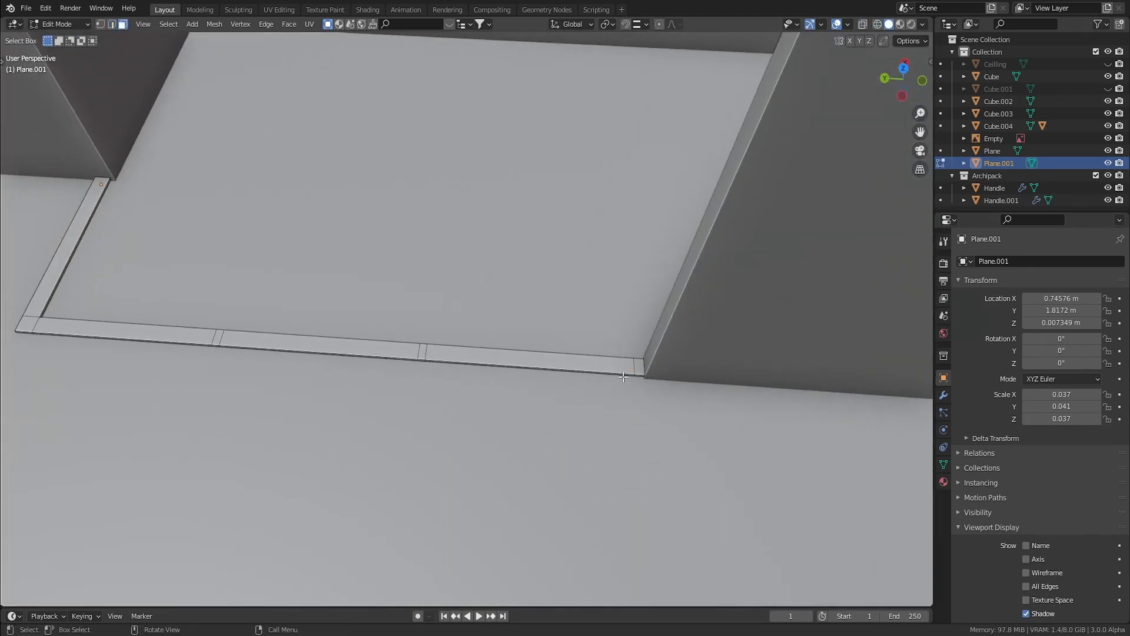
pyautogui.keyDown('shift'); pyautogui.click(423, 350); pyautogui.keyUp('shift')
pyautogui.keyDown('shift'); pyautogui.click(218, 337); pyautogui.keyUp('shift')
pyautogui.keyDown('shift'); pyautogui.moveTo(218, 337); pyautogui.dragTo(524, 381, button='middle'); pyautogui.keyUp('shift')
pyautogui.keyDown('shift'); pyautogui.click(332, 368); pyautogui.keyUp('shift')
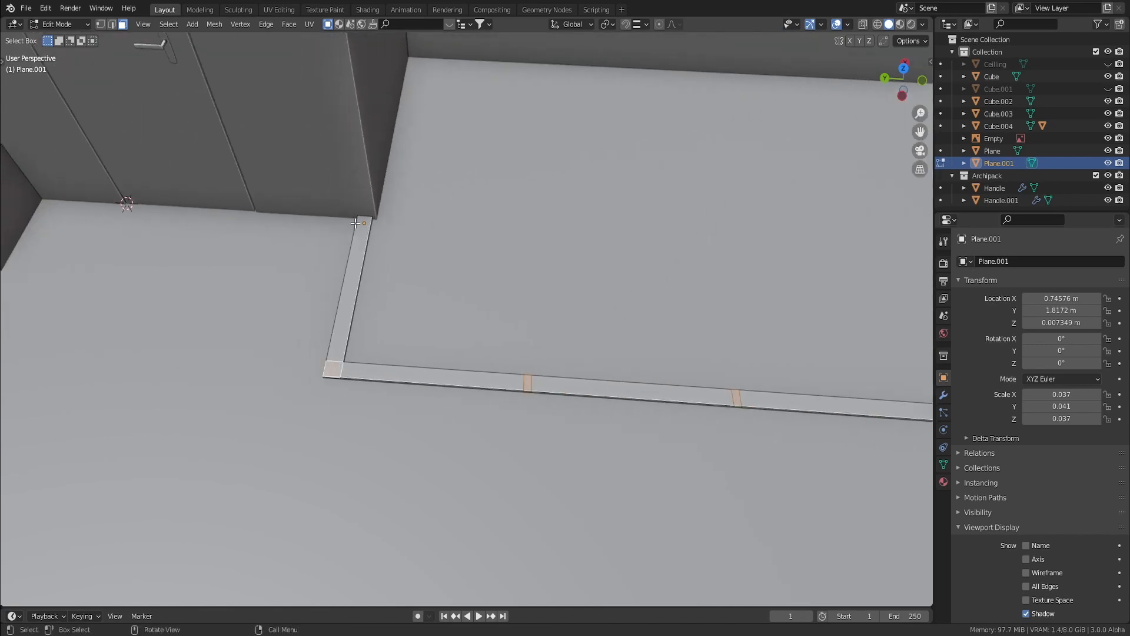
# Add a loop cut across the short leg at the inner edge of the drawn post where it meets the wall.
pyautogui.press('KP_7')
pyautogui.hotkey('alt', 'z')
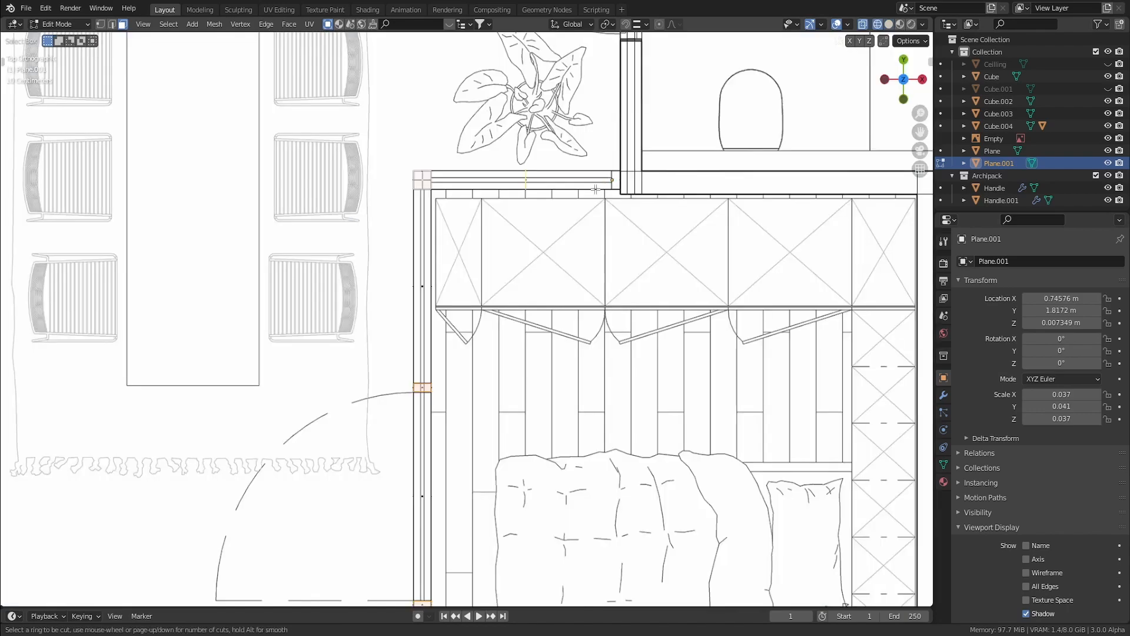
pyautogui.press('g')
pyautogui.press('g')
pyautogui.click(637, 200)
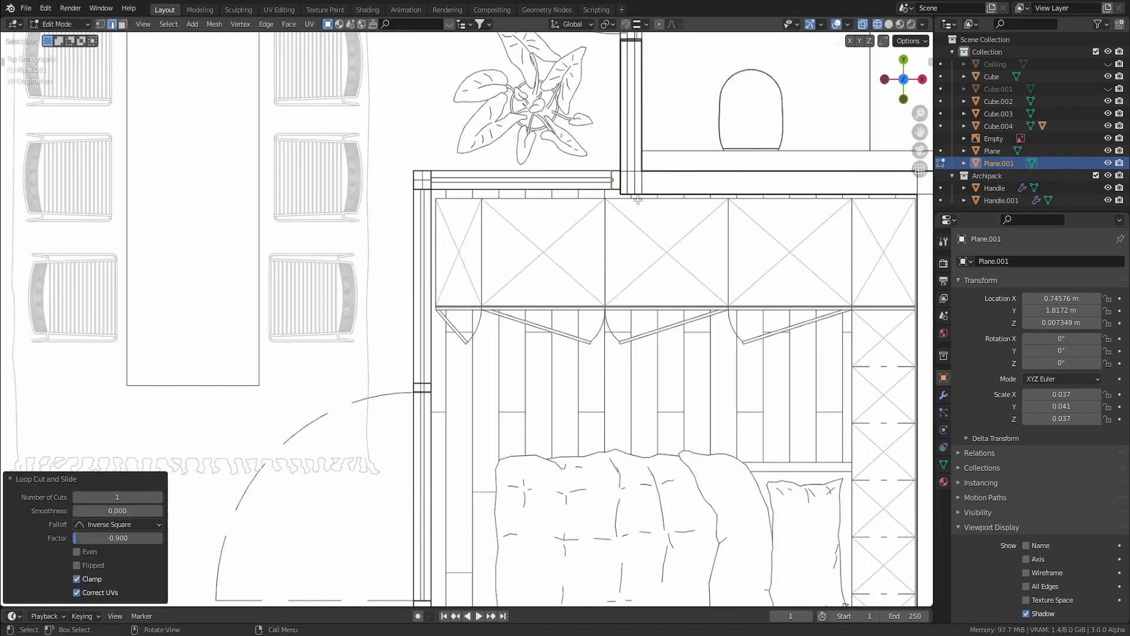
pyautogui.moveTo(471, 292)
pyautogui.mouseDown(button='middle')
pyautogui.moveTo(496, 283)
pyautogui.moveTo(491, 235)
pyautogui.moveTo(505, 221)
pyautogui.mouseUp(button='middle')
pyautogui.hotkey('shift', 'z')
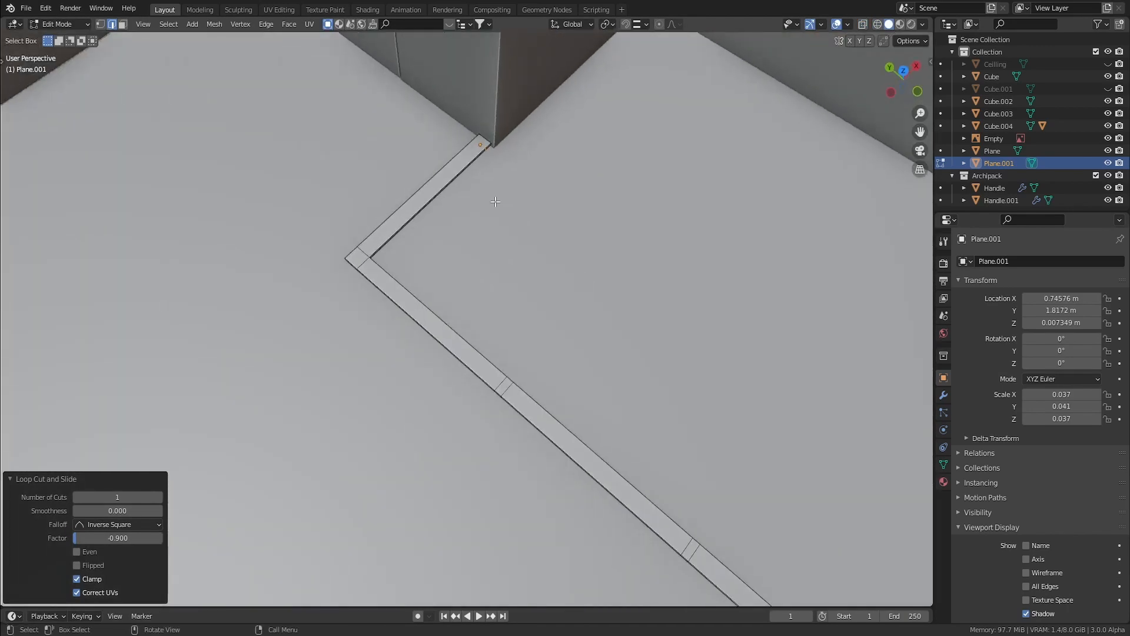
# Extrude the five post faces on the base strip together about 2.78 m upward to the top of the walls.
pyautogui.press('3')
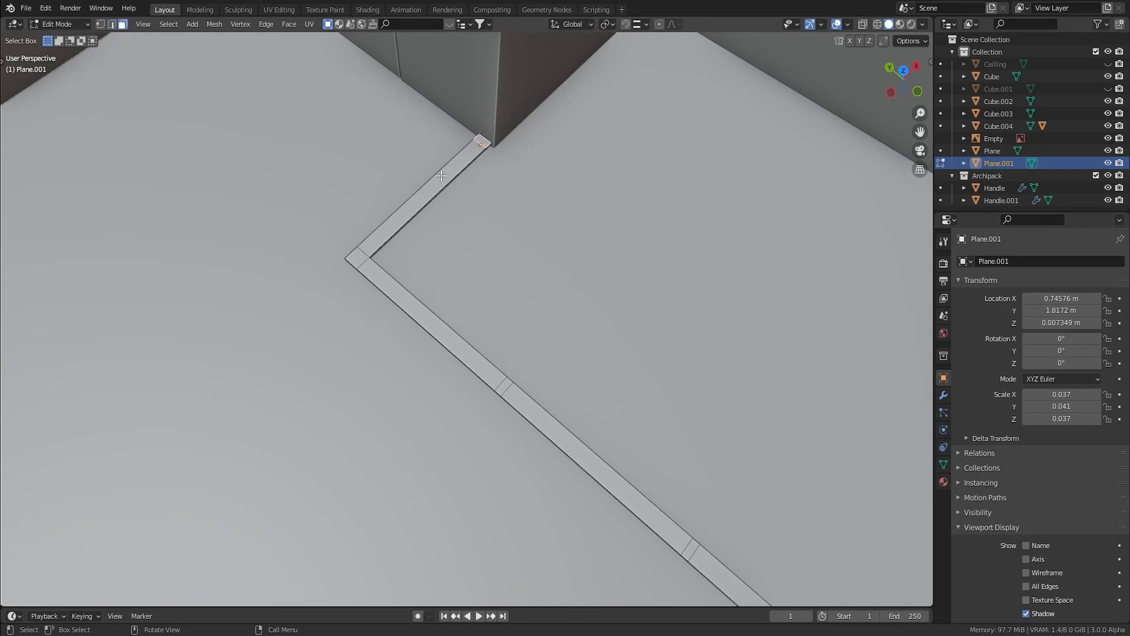
pyautogui.keyDown('shift'); pyautogui.click(357, 258); pyautogui.keyUp('shift')
pyautogui.keyDown('shift'); pyautogui.click(508, 387); pyautogui.keyUp('shift')
pyautogui.keyDown('shift'); pyautogui.moveTo(505, 383); pyautogui.dragTo(454, 306, button='middle'); pyautogui.keyUp('shift')
pyautogui.keyDown('shift'); pyautogui.click(638, 460); pyautogui.keyUp('shift')
pyautogui.keyDown('shift'); pyautogui.moveTo(730, 516); pyautogui.dragTo(591, 306, button='middle'); pyautogui.keyUp('shift')
pyautogui.keyDown('shift'); pyautogui.click(726, 429); pyautogui.keyUp('shift')
pyautogui.scroll(-2, 647, 383)
pyautogui.moveTo(449, 303); pyautogui.dragTo(540, 436, button='middle')
pyautogui.scroll(-2, 540, 433)
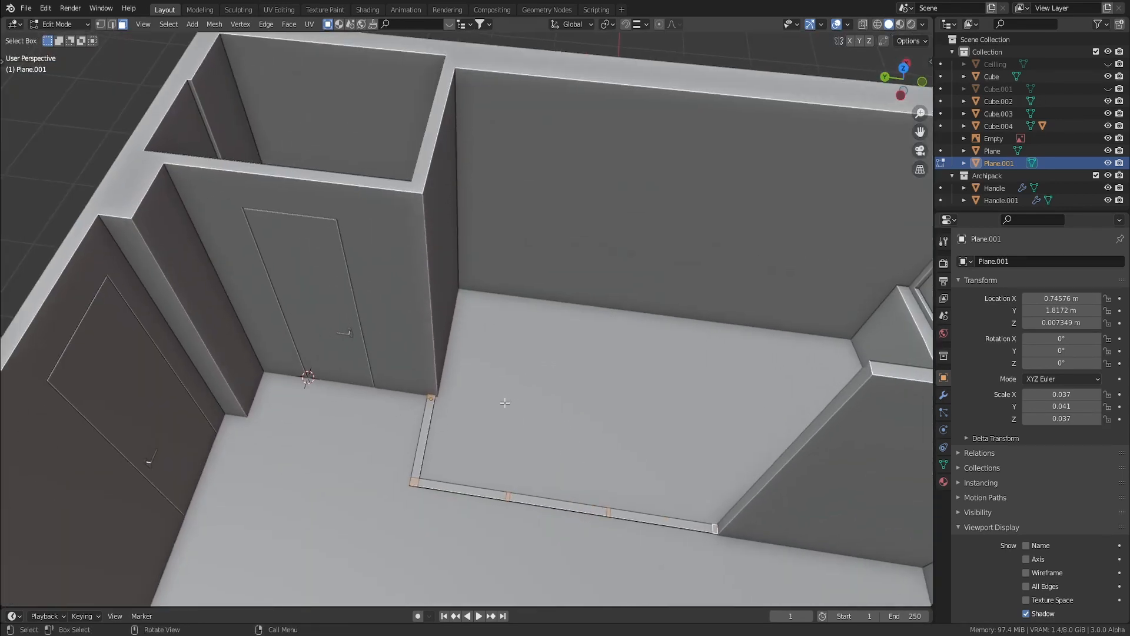
pyautogui.press('e')
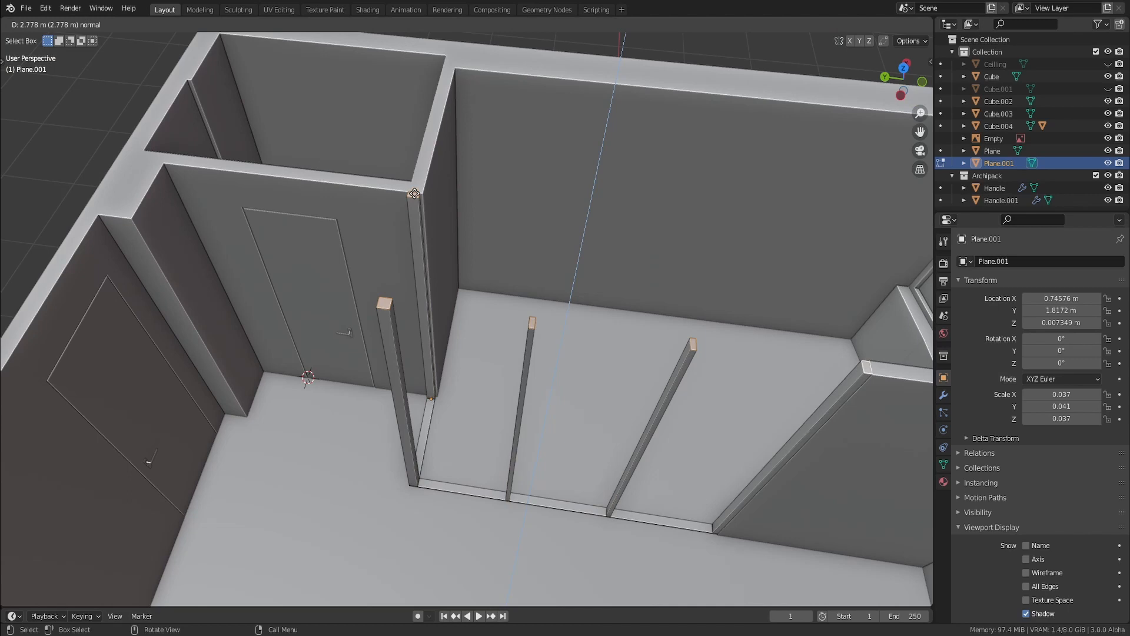
pyautogui.click(414, 193)
# Add a loop cut near the top of the long leg's end post beside the lower wall.
pyautogui.keyDown('shift'); pyautogui.moveTo(696, 356); pyautogui.dragTo(612, 341, button='middle'); pyautogui.keyUp('shift')
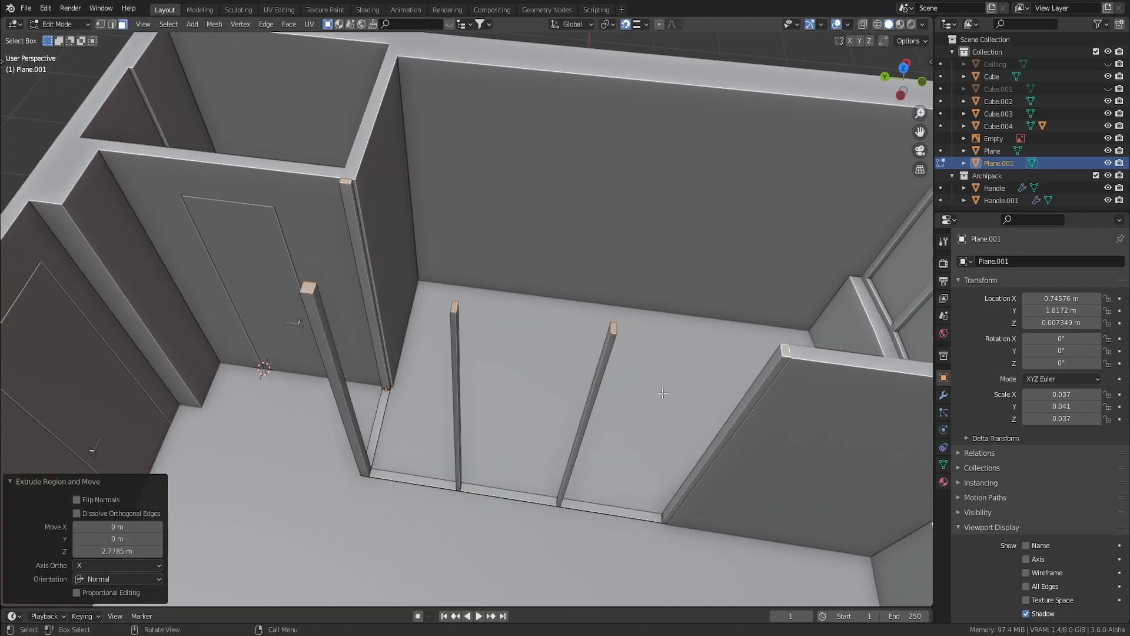
pyautogui.hotkey('ctrl', 'r')
pyautogui.click(716, 452)
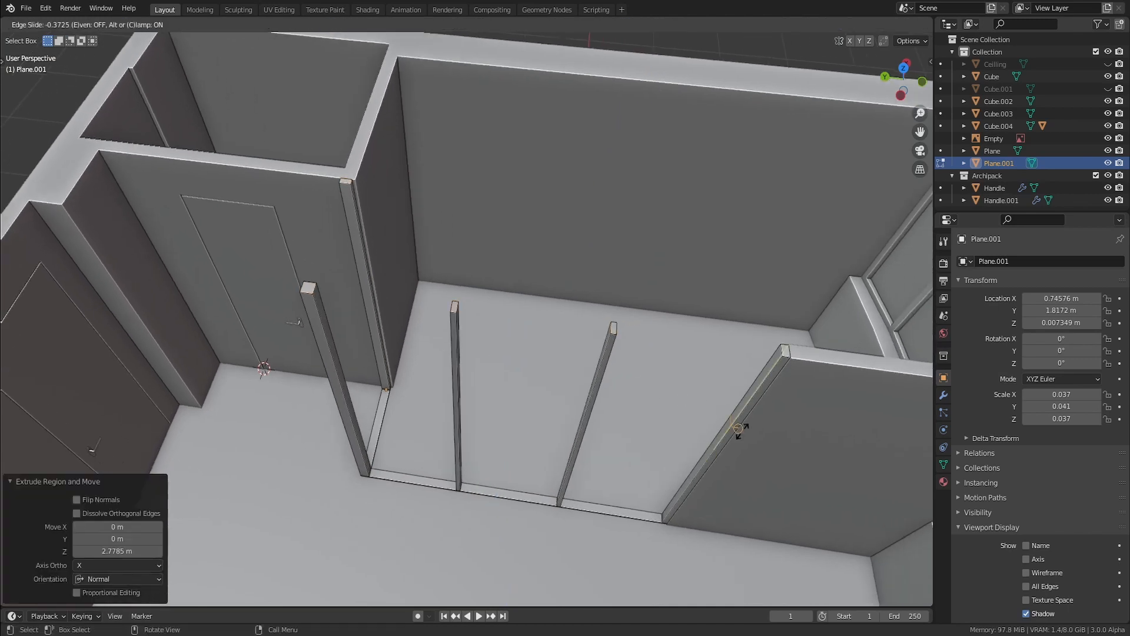
pyautogui.click(763, 333)
# Move the end post's upper loop cut about 0.015 m up along Z.
pyautogui.moveTo(764, 333); pyautogui.dragTo(729, 361, button='middle')
pyautogui.scroll(3, 729, 360)
pyautogui.scroll(3, 728, 360)
pyautogui.scroll(1, 740, 277)
pyautogui.keyDown('shift'); pyautogui.moveTo(739, 277); pyautogui.dragTo(709, 297, button='middle'); pyautogui.keyUp('shift')
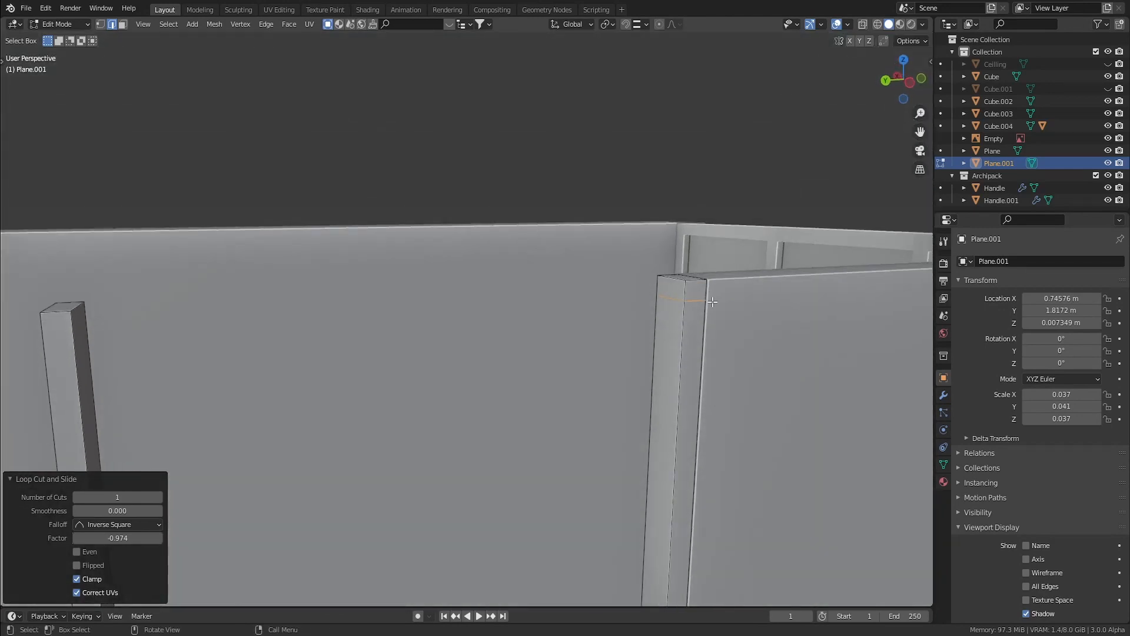
pyautogui.press('g')
pyautogui.press('z')
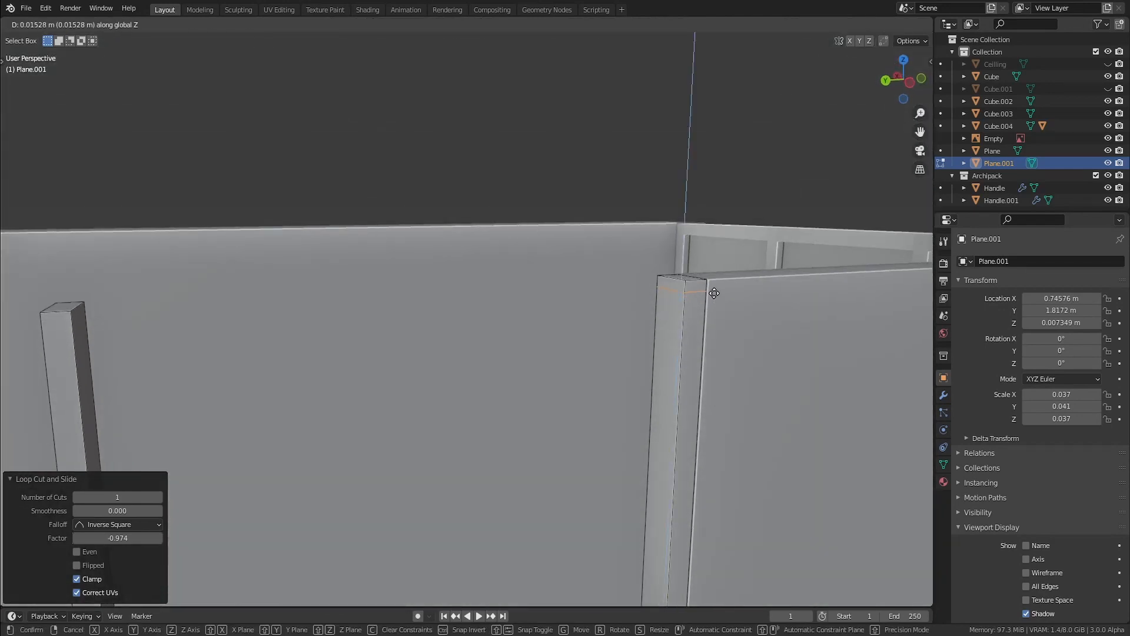
pyautogui.click(714, 293)
# Isolate the partition frame in local view.
pyautogui.press('3')
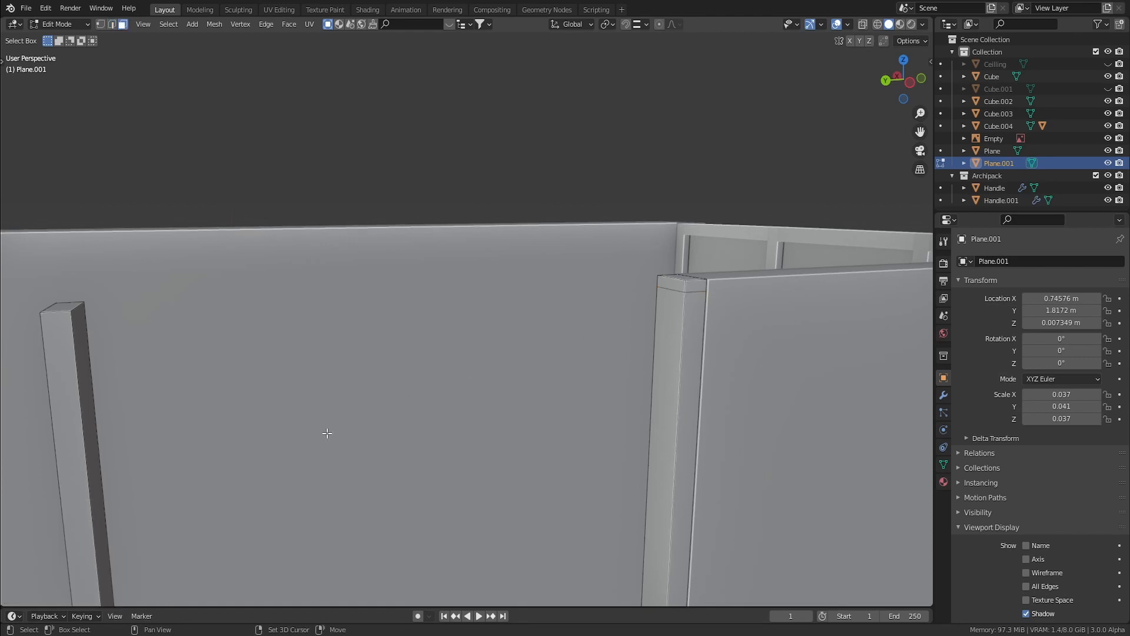
pyautogui.keyDown('shift'); pyautogui.moveTo(325, 432); pyautogui.dragTo(337, 414, button='middle'); pyautogui.keyUp('shift')
pyautogui.hotkey('ctrl', 'r')
pyautogui.press('Escape')
pyautogui.scroll(-3, 297, 453)
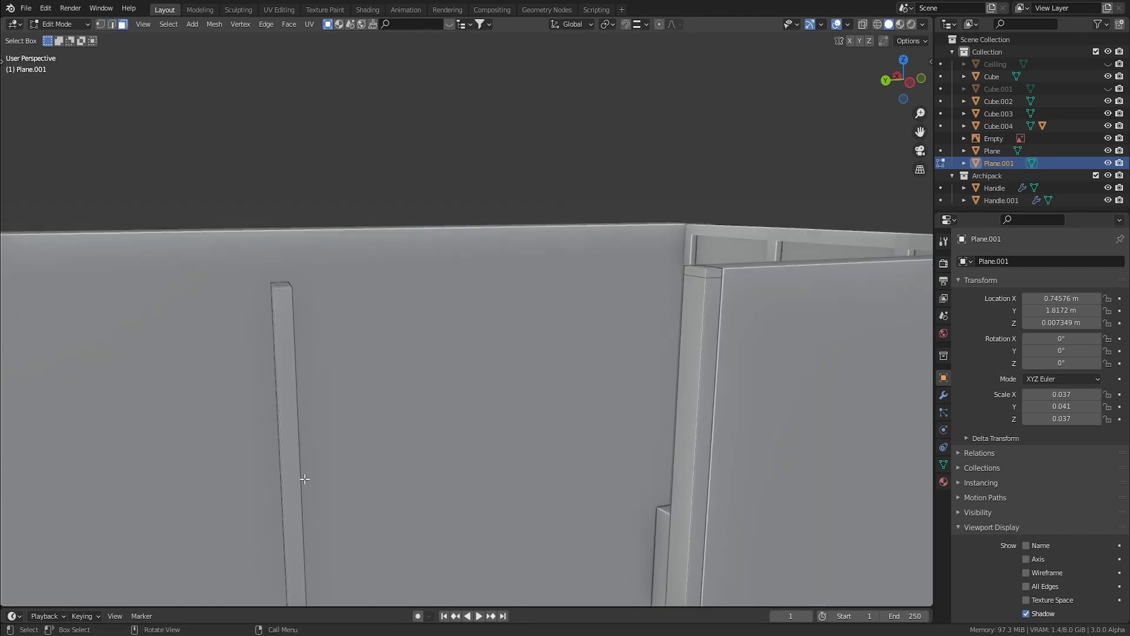
pyautogui.keyDown('shift'); pyautogui.moveTo(302, 479); pyautogui.dragTo(356, 298, button='middle'); pyautogui.keyUp('shift')
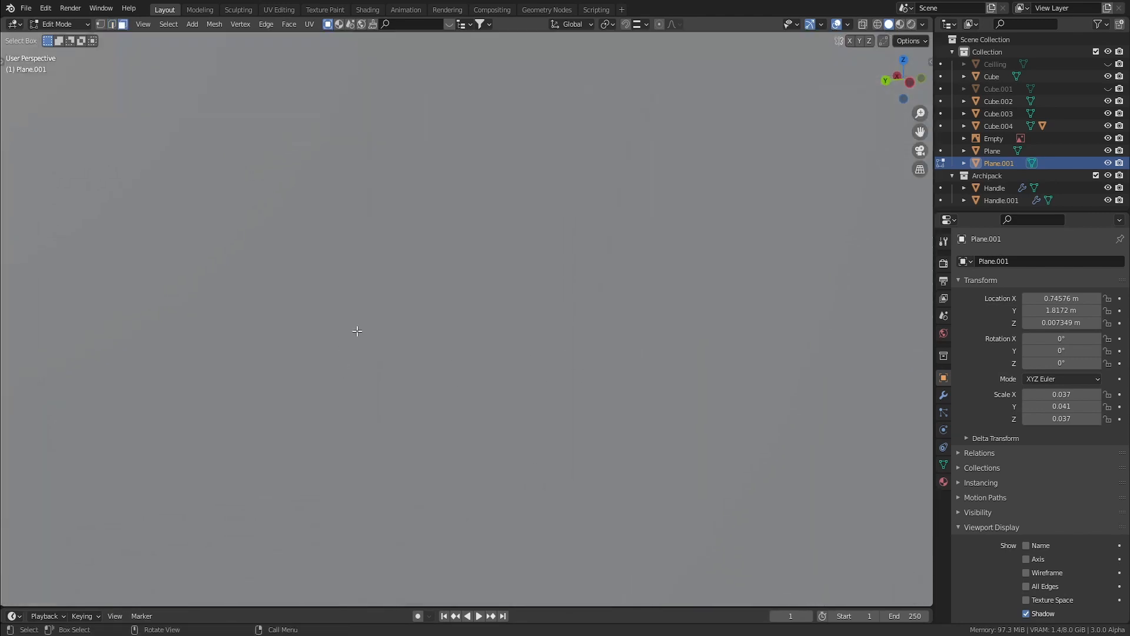
pyautogui.press('KP_Divide')
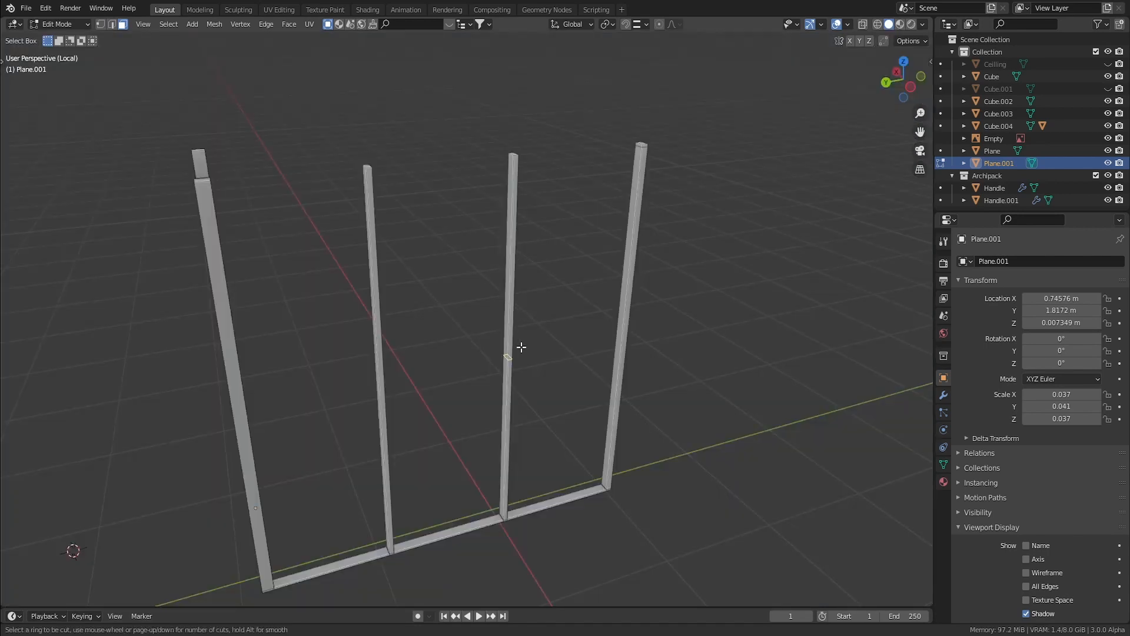
# Add a loop cut near the top of each of the two middle posts, level with the end post's upper cut.
pyautogui.press('g')
pyautogui.press('g')
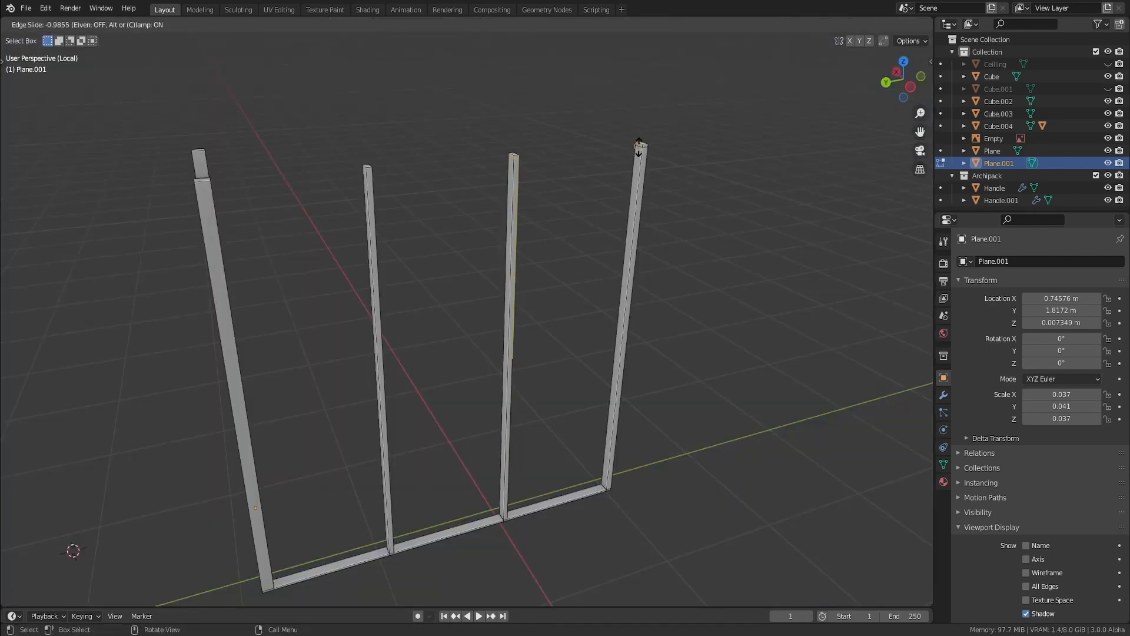
pyautogui.click(638, 147)
pyautogui.press('g')
pyautogui.press('g')
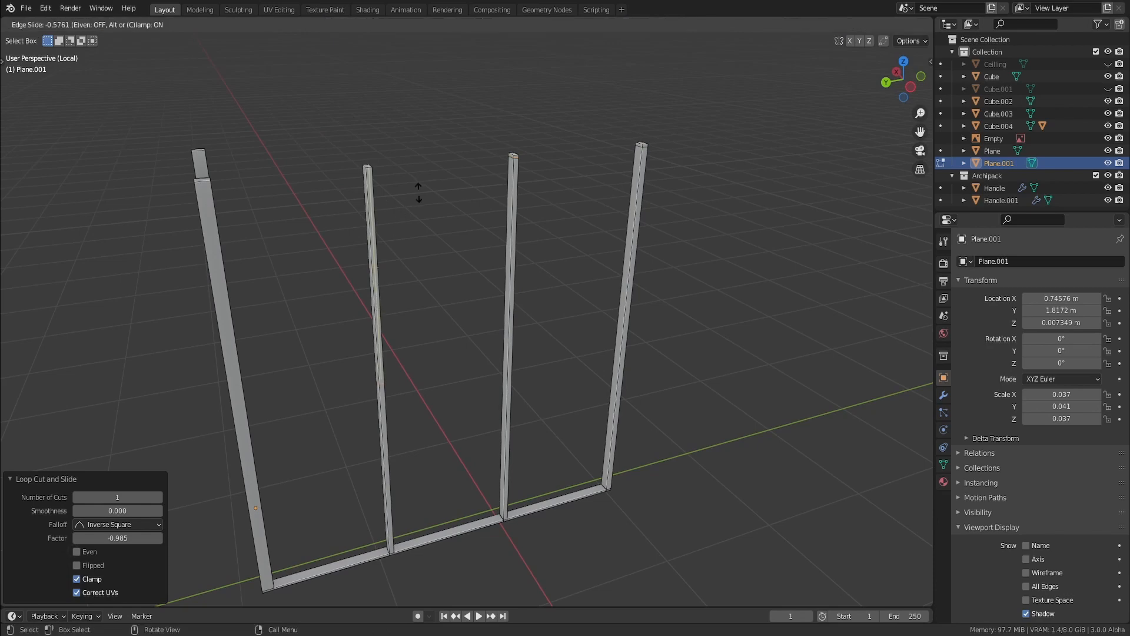
pyautogui.click(514, 159)
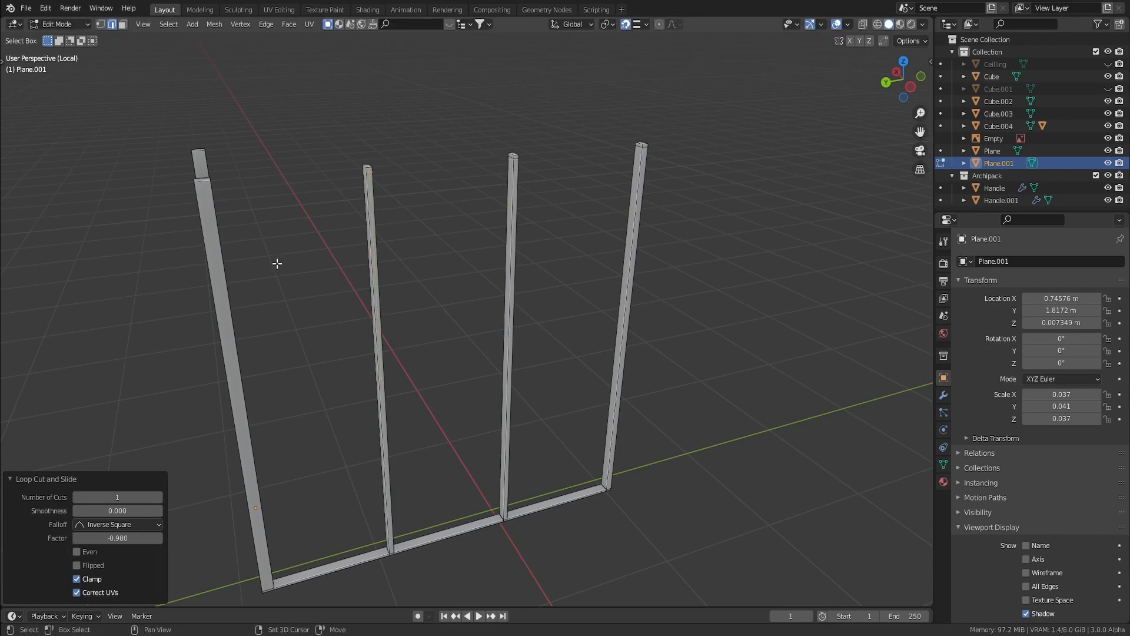
# Add a loop cut near the top of the corner post and of the short leg's end post, matching the other posts.
pyautogui.keyDown('shift'); pyautogui.moveTo(277, 263); pyautogui.dragTo(318, 266, button='middle'); pyautogui.keyUp('shift')
pyautogui.hotkey('ctrl', 'r')
pyautogui.click(269, 297)
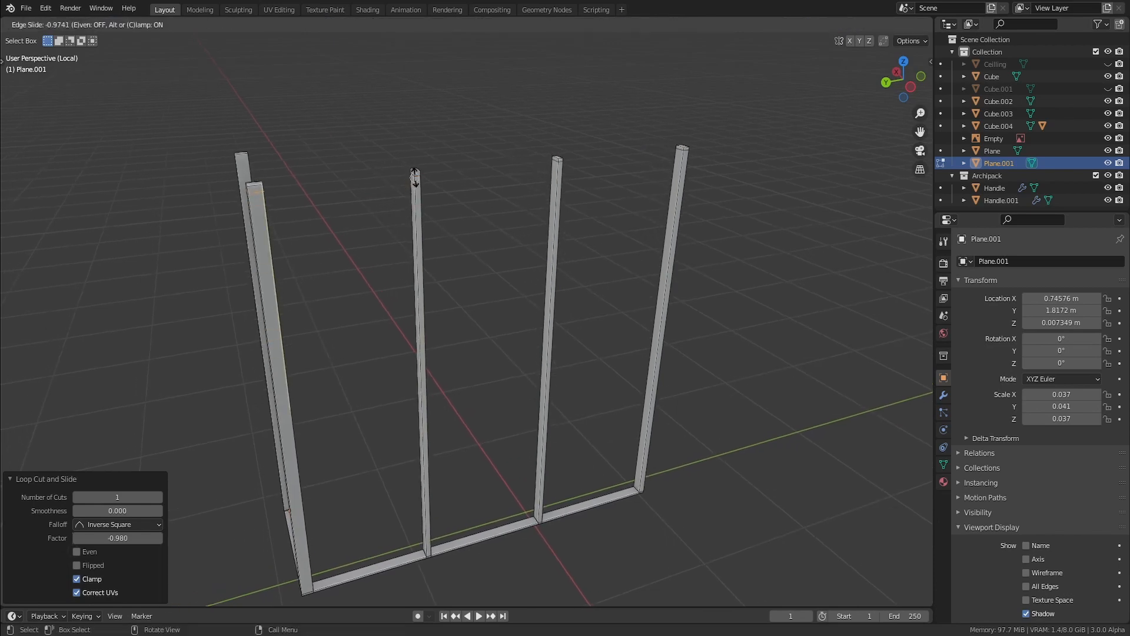
pyautogui.click(411, 181)
pyautogui.keyDown('shift'); pyautogui.moveTo(225, 219); pyautogui.dragTo(313, 248, button='middle'); pyautogui.keyUp('shift')
pyautogui.hotkey('ctrl', 'r')
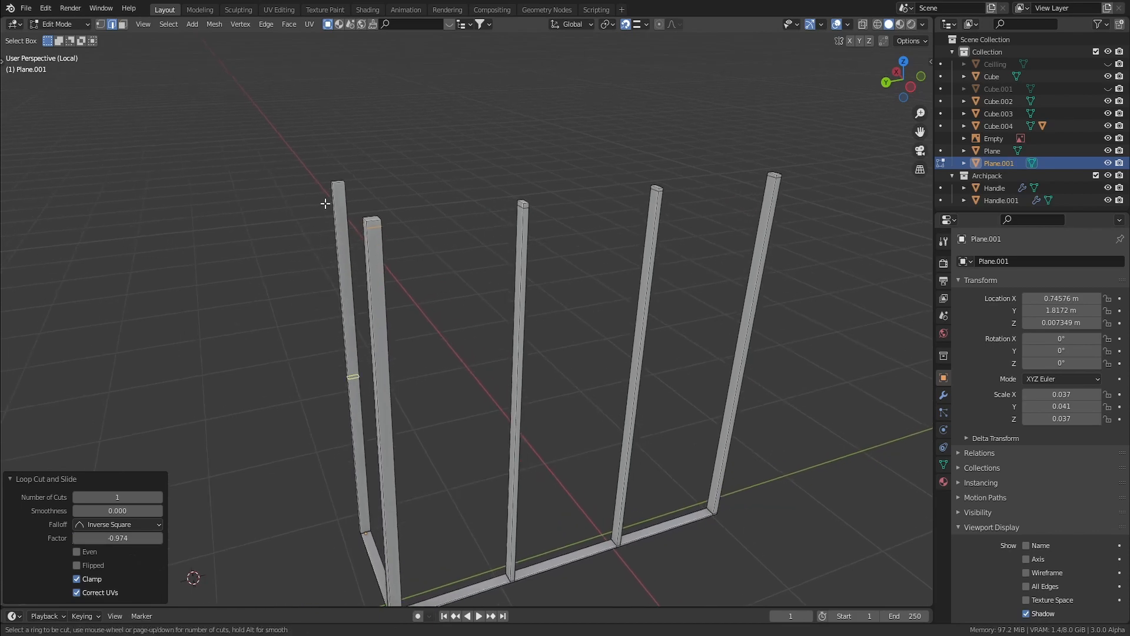
pyautogui.click(341, 232)
pyautogui.click(369, 227)
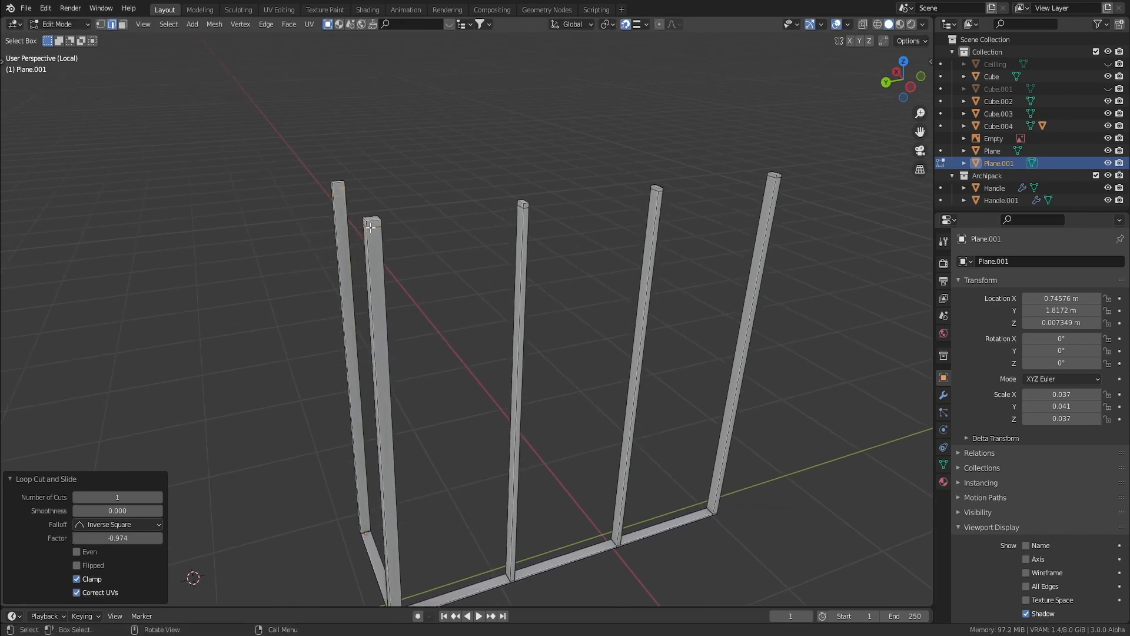
# Bridge the facing top faces of the corner post and the short leg's end post with LoopTools Bridge.
pyautogui.click(340, 184)
pyautogui.moveTo(337, 185); pyautogui.dragTo(497, 214, button='middle')
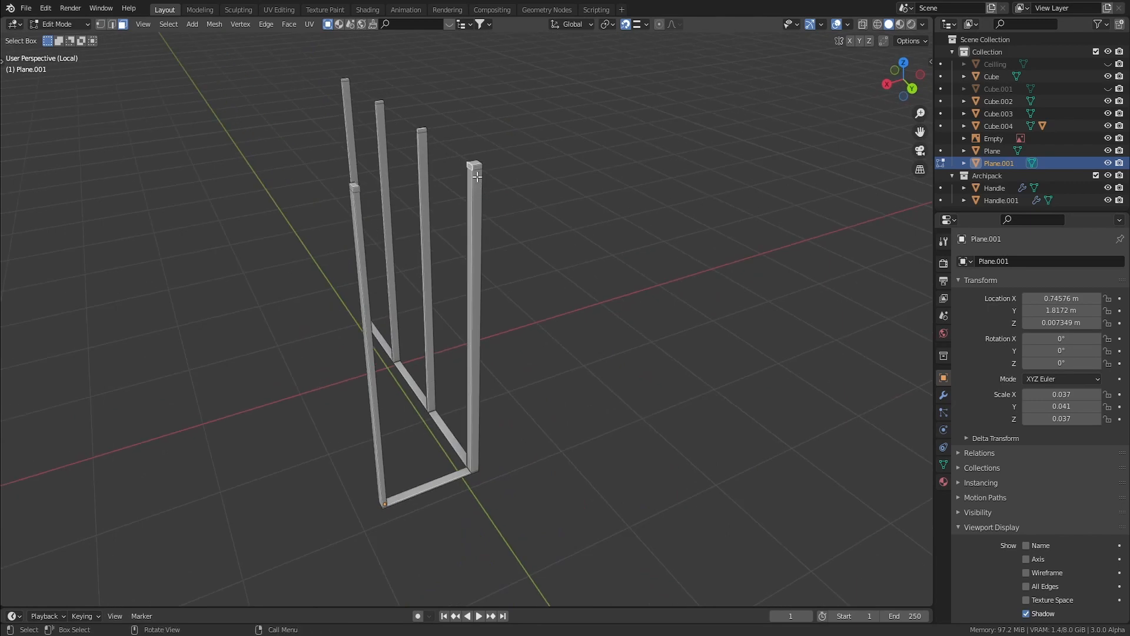
pyautogui.rightClick(469, 167)
pyautogui.click(509, 164)
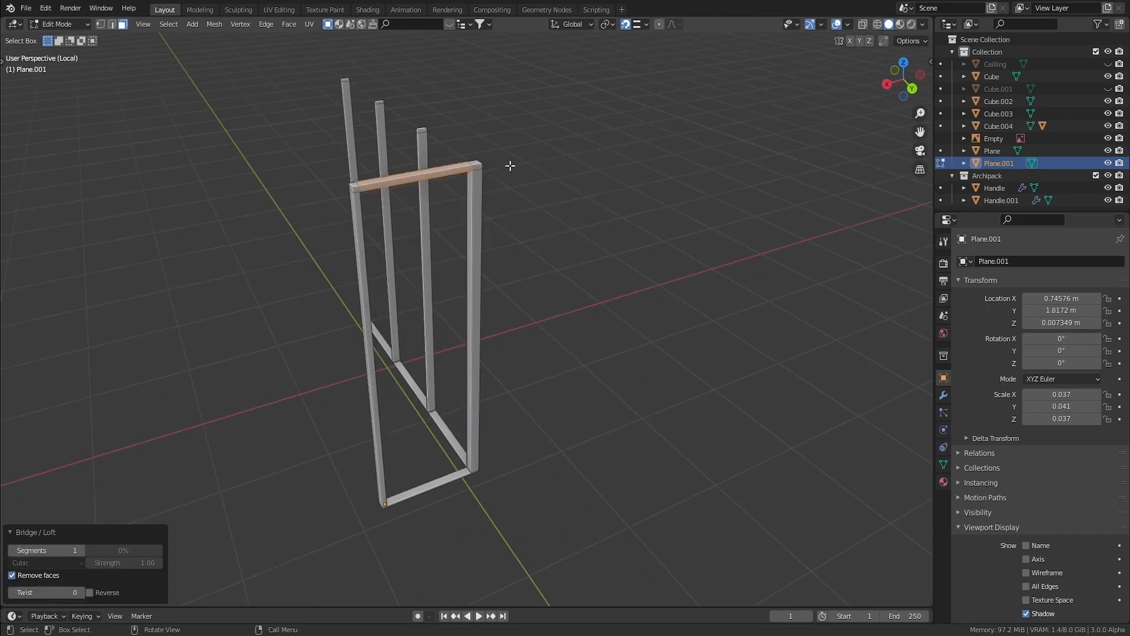
# Bridge the facing top faces of the corner post and the first middle post with LoopTools Bridge.
pyautogui.keyDown('shift'); pyautogui.moveTo(501, 165); pyautogui.dragTo(548, 286, button='middle'); pyautogui.keyUp('shift')
pyautogui.moveTo(452, 283); pyautogui.dragTo(366, 201, button='middle')
pyautogui.click(281, 153)
pyautogui.moveTo(281, 152); pyautogui.dragTo(422, 206, button='middle')
pyautogui.scroll(-2, 421, 206)
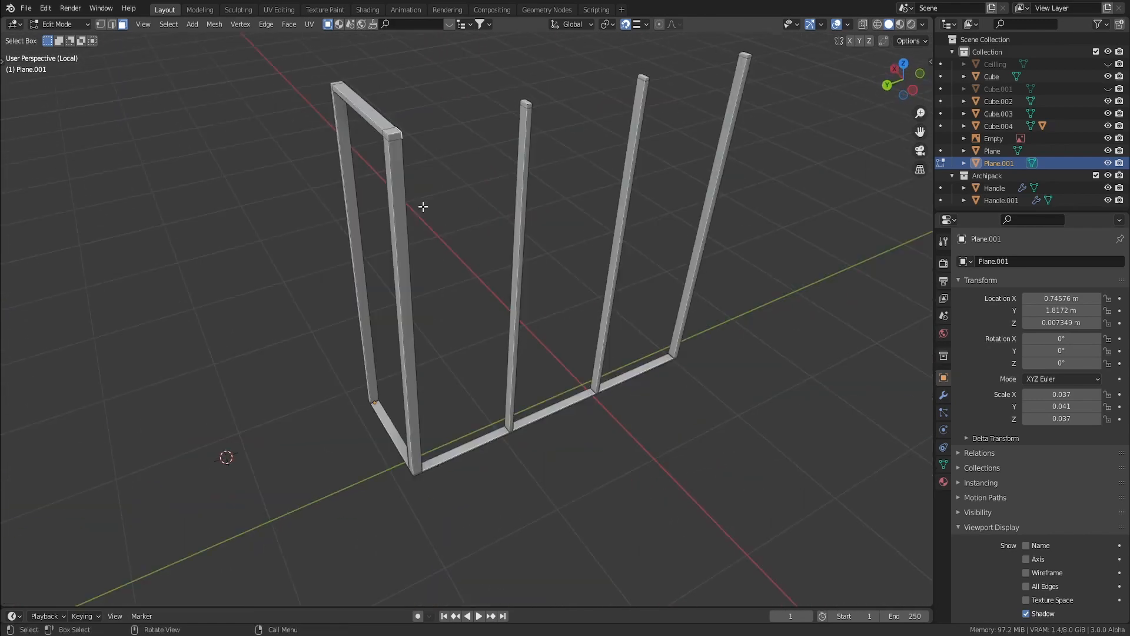
pyautogui.keyDown('shift'); pyautogui.click(524, 103); pyautogui.keyUp('shift')
pyautogui.rightClick(524, 104)
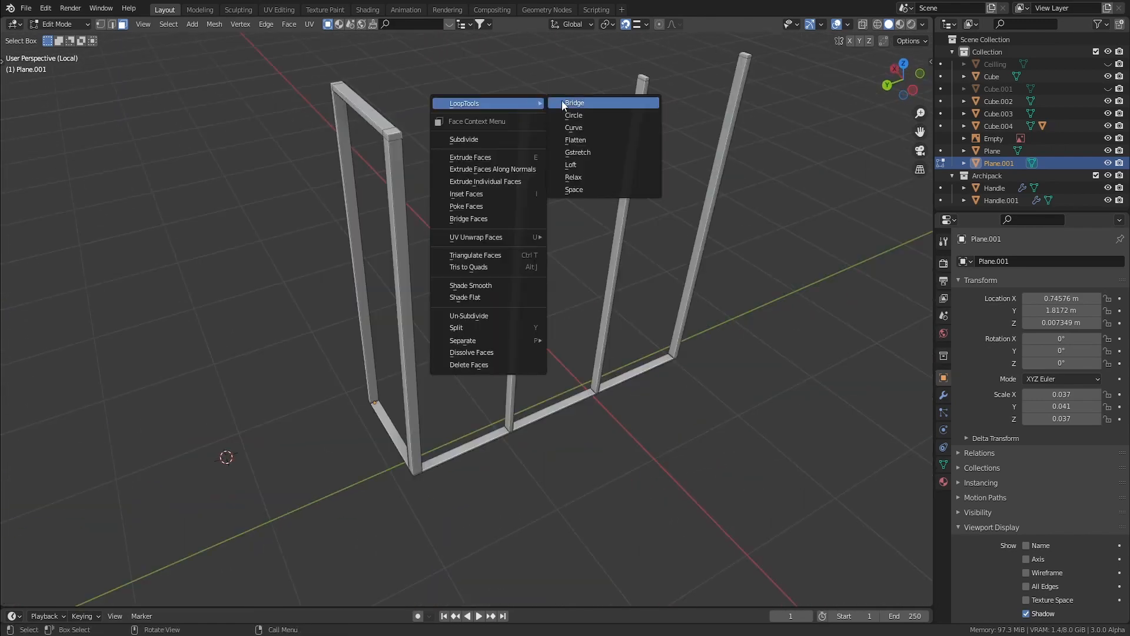
pyautogui.click(568, 106)
# Bridge the facing top faces of the first and second middle posts with LoopTools Bridge.
pyautogui.click(642, 78)
pyautogui.moveTo(643, 78); pyautogui.dragTo(474, 134, button='middle')
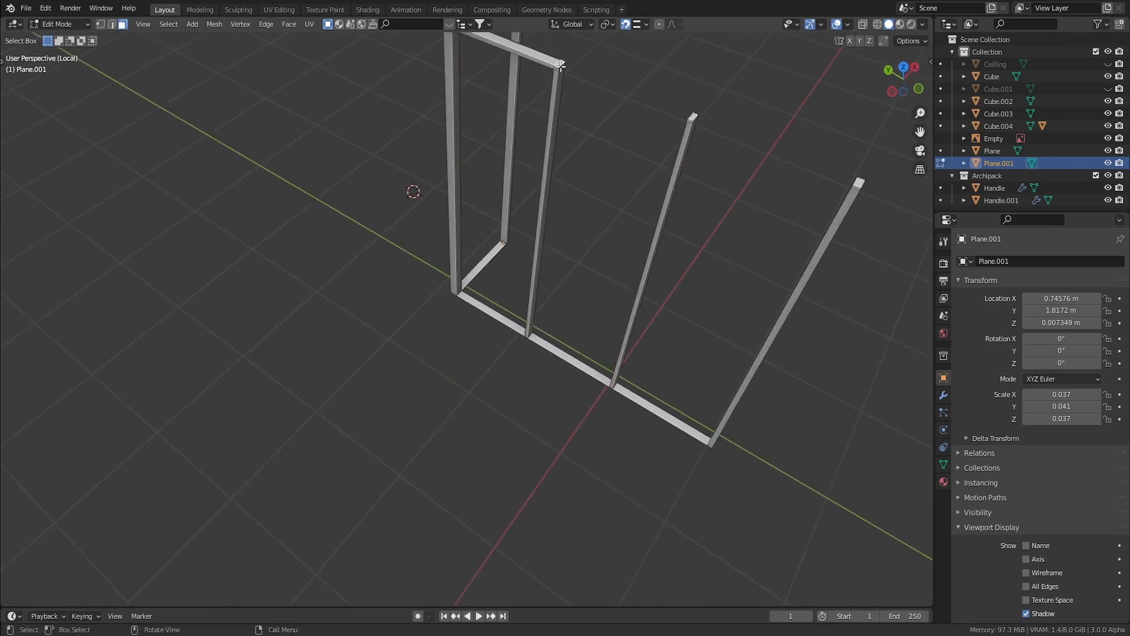
pyautogui.moveTo(561, 66); pyautogui.dragTo(559, 117, button='middle')
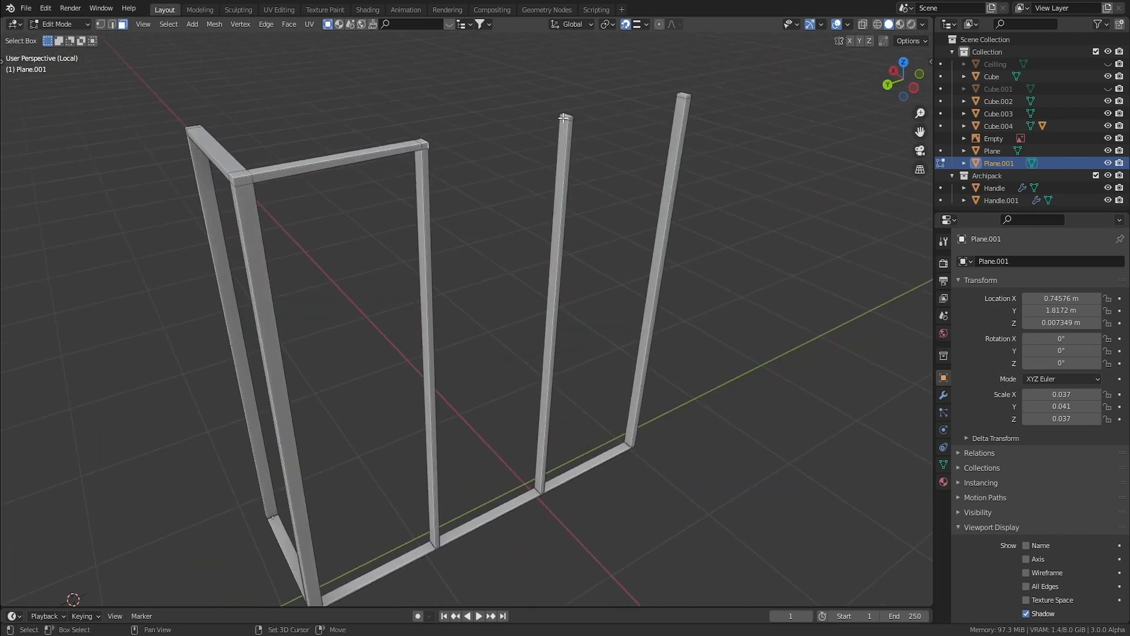
pyautogui.rightClick(563, 118)
pyautogui.moveTo(584, 118)
pyautogui.click(618, 117)
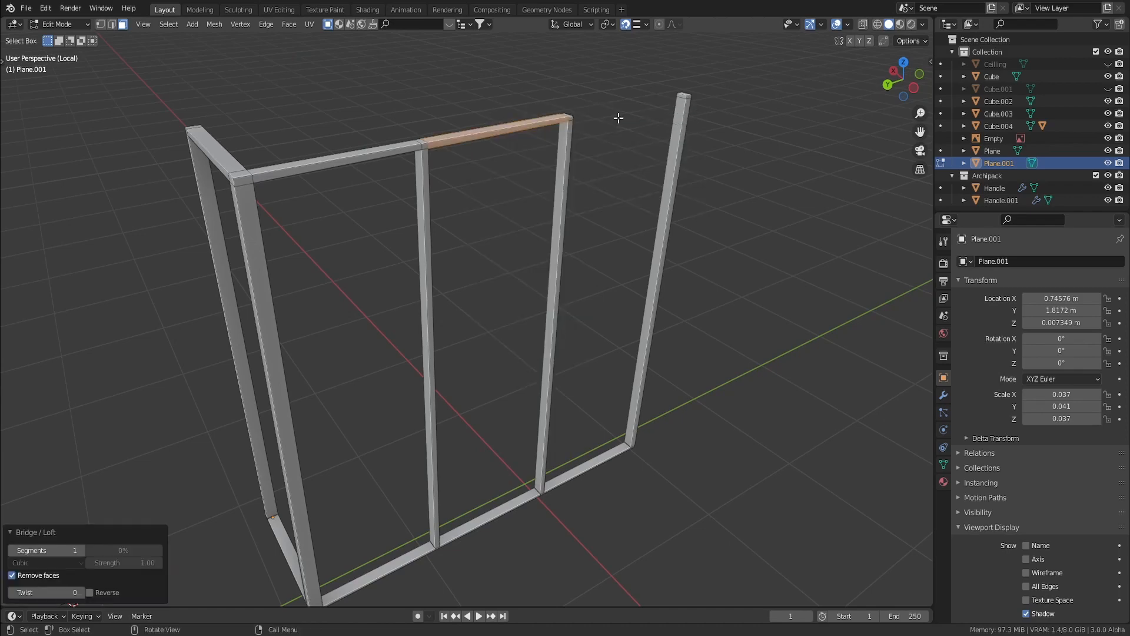
# Bridge the facing top faces of the second middle post and the long leg's end post with LoopTools Bridge.
pyautogui.click(680, 96)
pyautogui.moveTo(681, 96); pyautogui.dragTo(658, 85, button='middle')
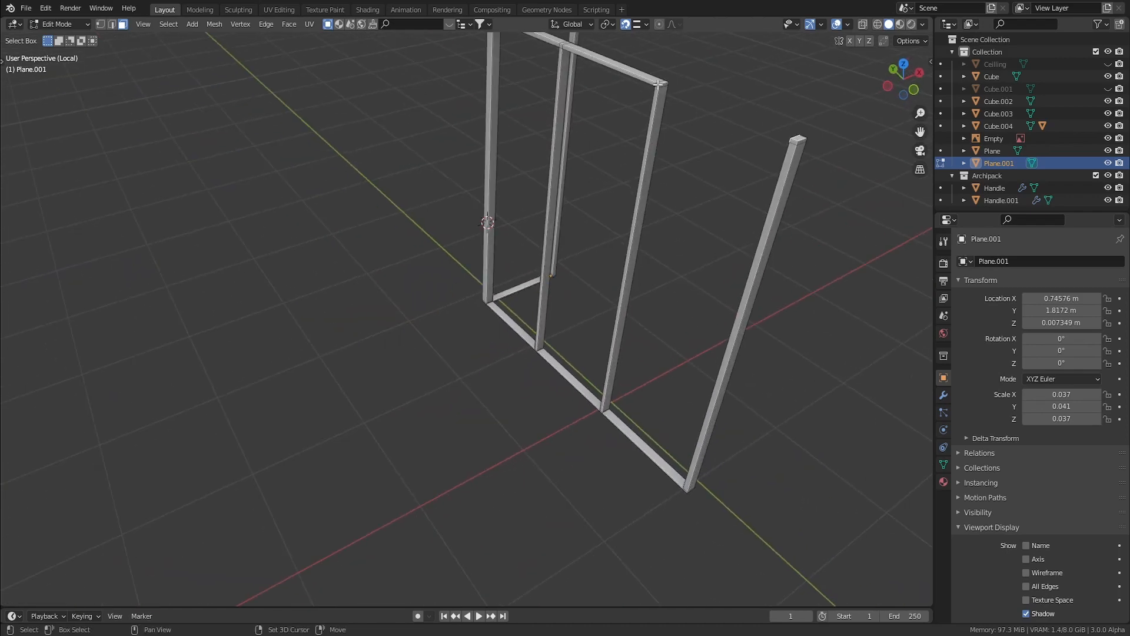
pyautogui.rightClick(662, 84)
pyautogui.click(698, 82)
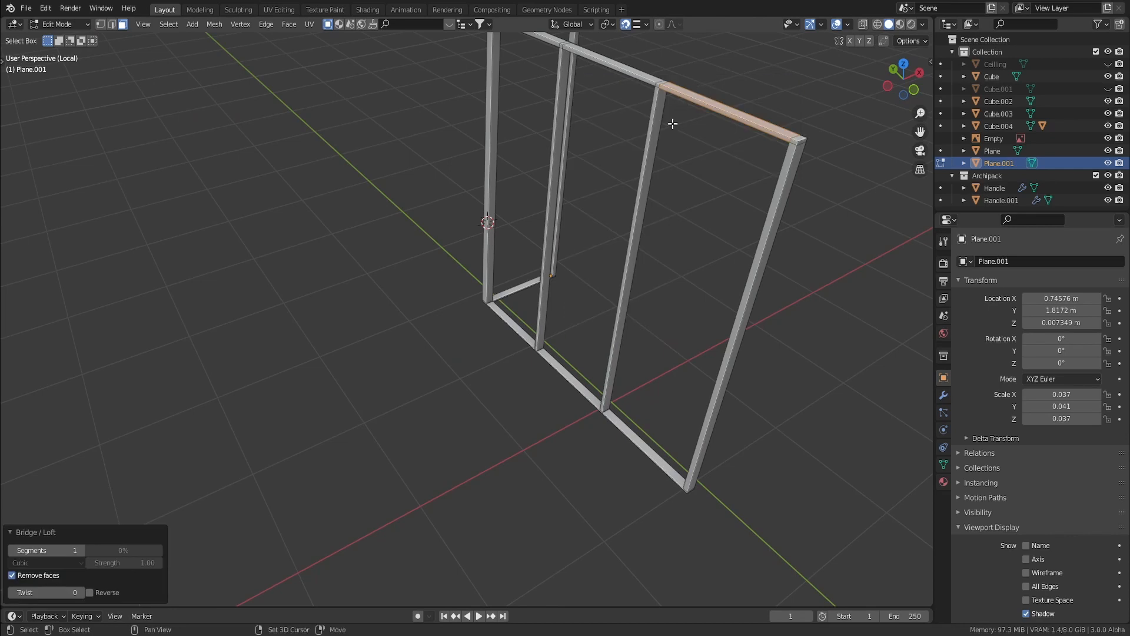
pyautogui.moveTo(647, 400); pyautogui.dragTo(632, 417, button='middle')
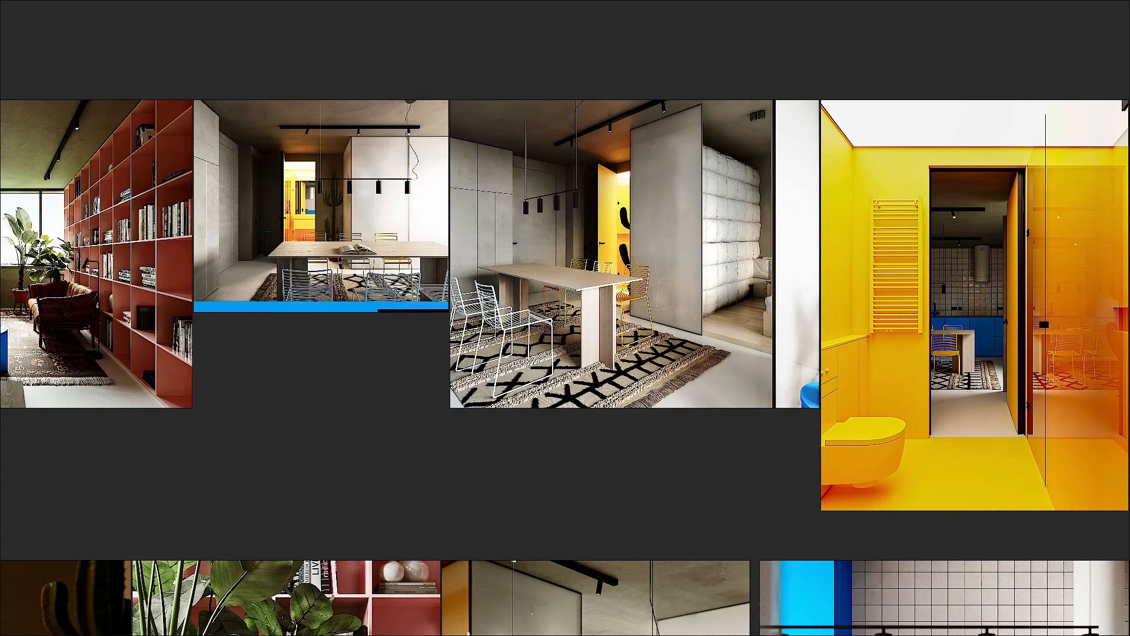
# Switch to the reference board and examine the interior photos showing the partition beside the dining table.
pyautogui.scroll(-1, 617, 237)
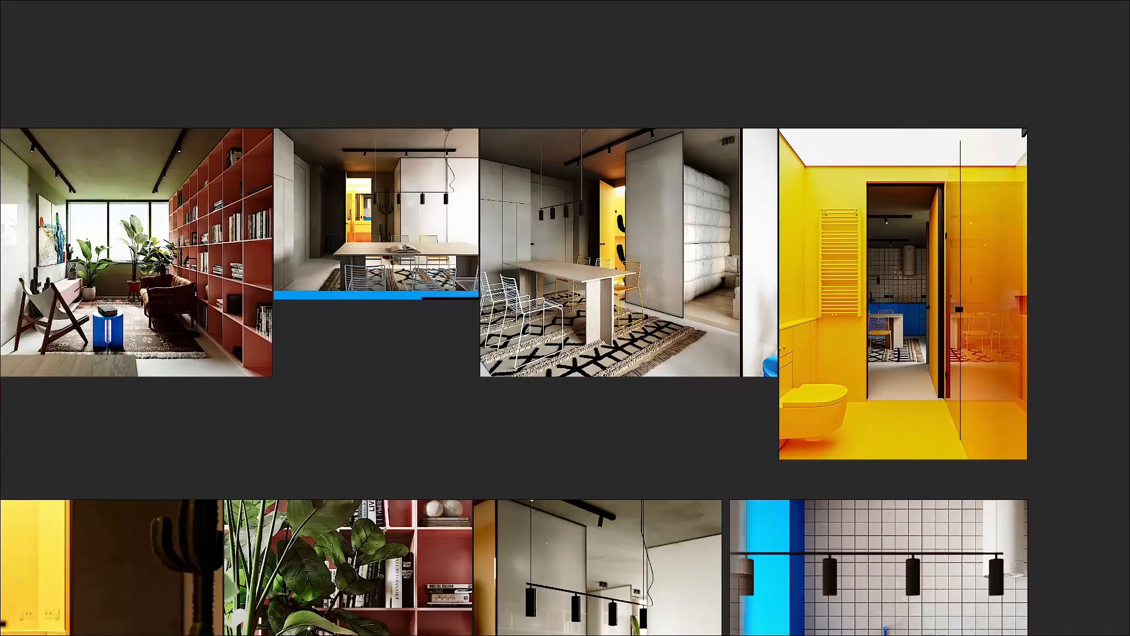
pyautogui.moveTo(636, 228); pyautogui.dragTo(464, 227, button='middle')
pyautogui.scroll(5, 500, 209)
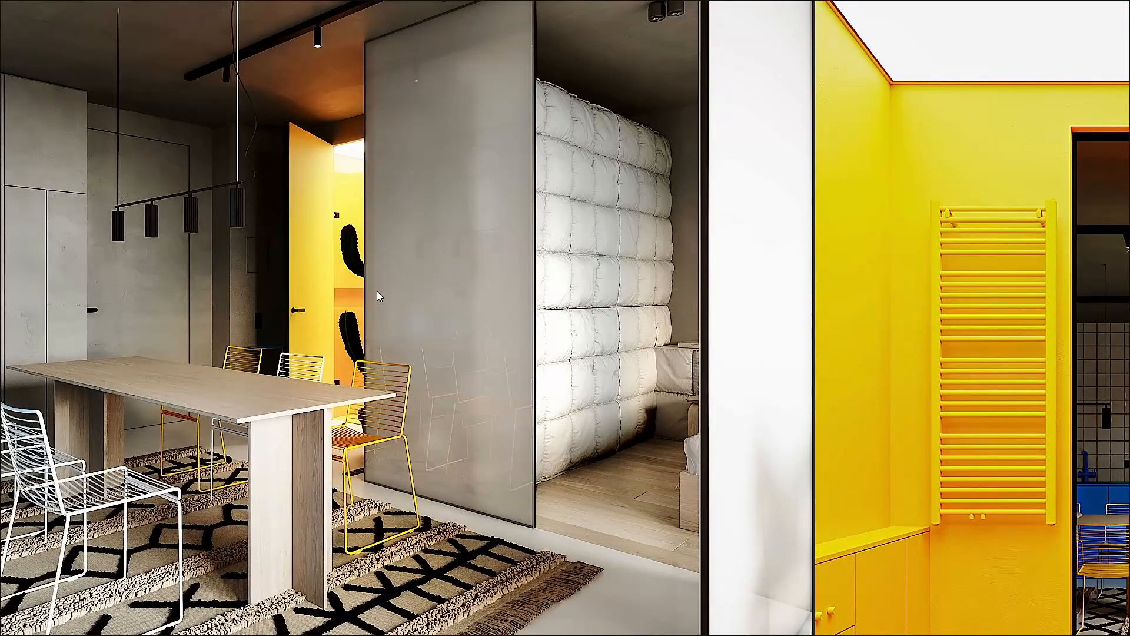
pyautogui.scroll(-5, 374, 293)
pyautogui.scroll(3, 394, 406)
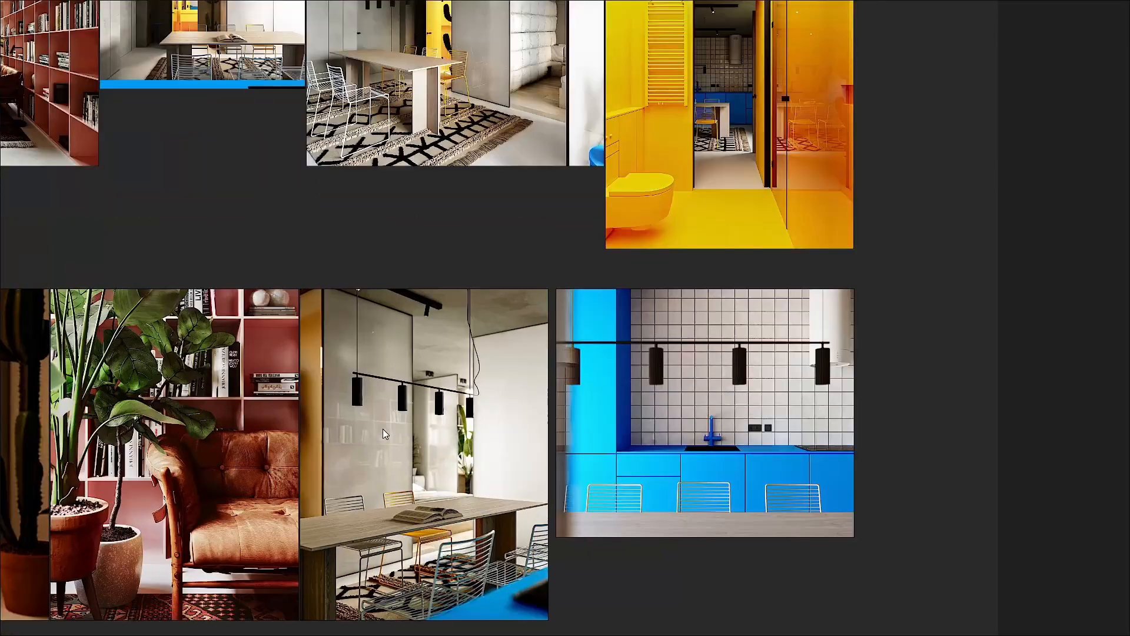
pyautogui.scroll(4, 383, 429)
pyautogui.scroll(-3, 356, 433)
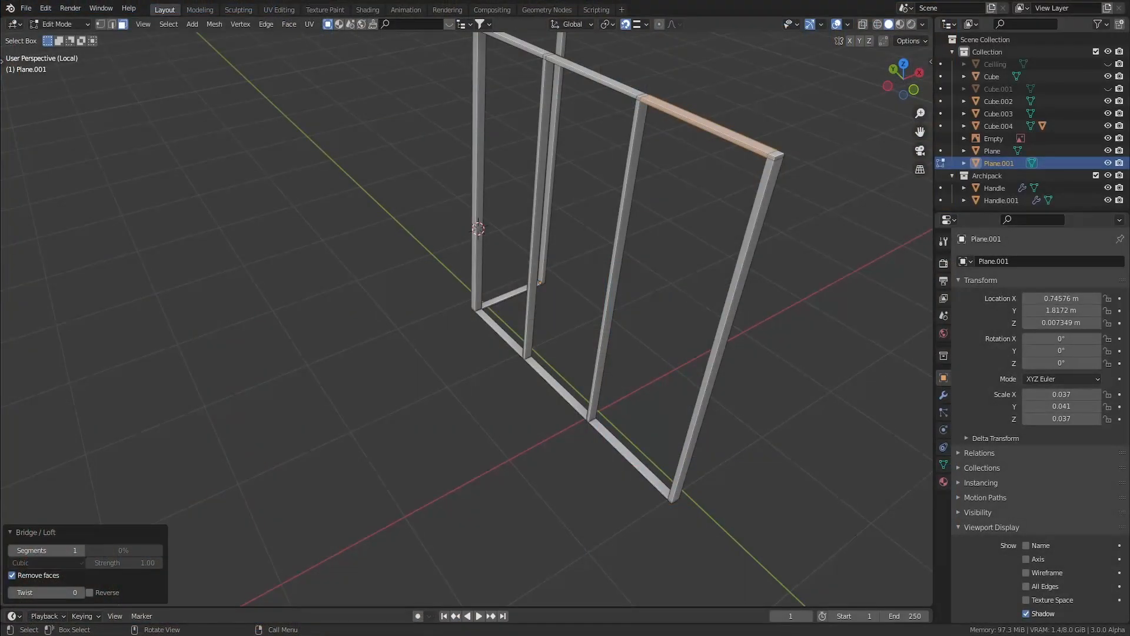
# In Blender, fill the opening between the end post and the second middle post with a face on the frame's inner side.
pyautogui.keyDown('shift'); pyautogui.moveTo(591, 413); pyautogui.dragTo(600, 437, button='middle'); pyautogui.keyUp('shift')
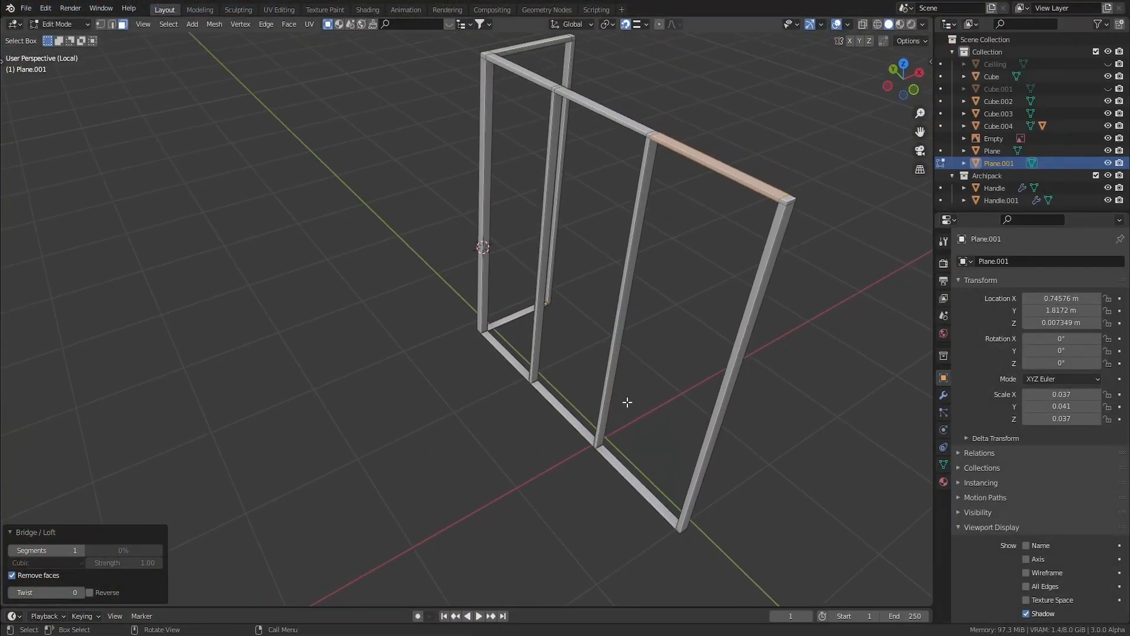
pyautogui.moveTo(628, 401); pyautogui.dragTo(506, 385, button='middle')
pyautogui.scroll(1, 589, 415)
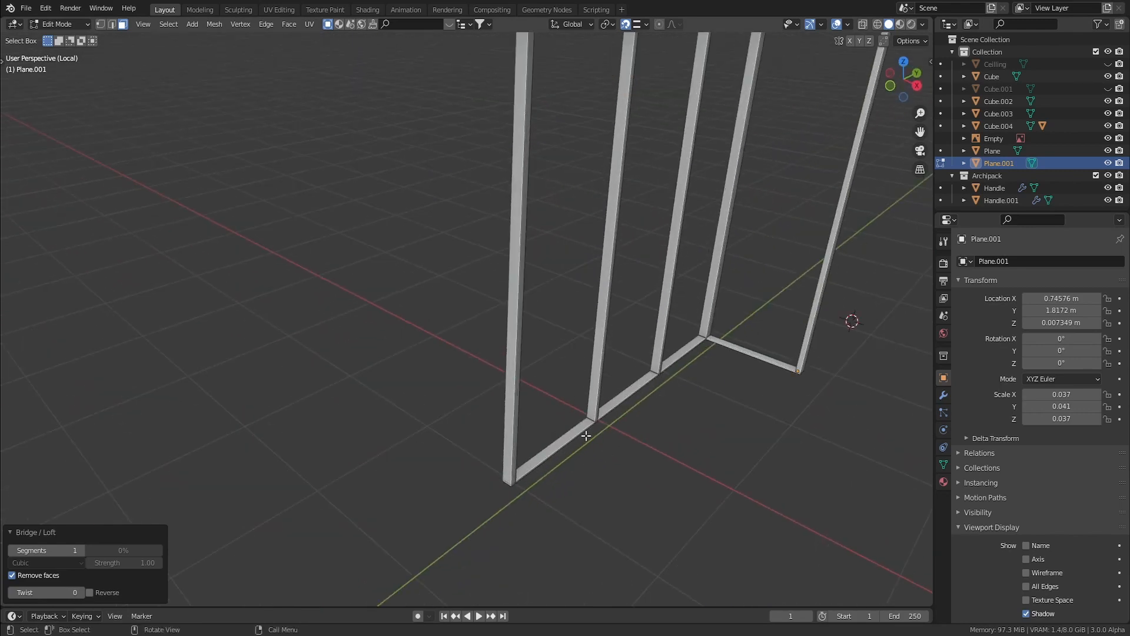
pyautogui.keyDown('shift'); pyautogui.moveTo(590, 434); pyautogui.dragTo(570, 456, button='middle'); pyautogui.keyUp('shift')
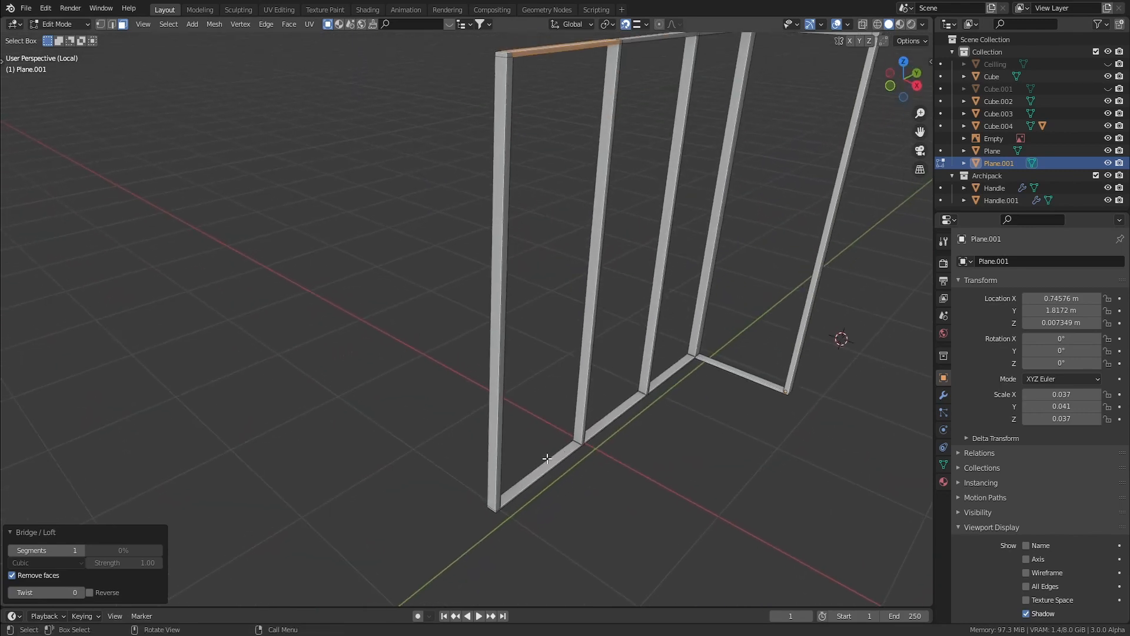
pyautogui.press('2')
pyautogui.click(550, 470)
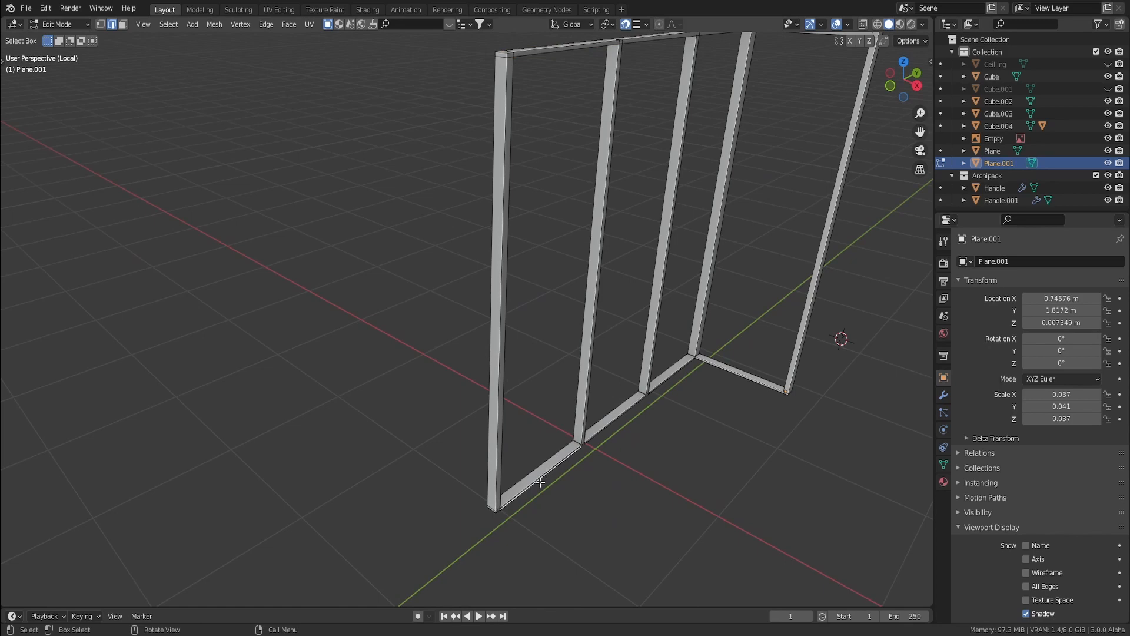
pyautogui.scroll(3, 532, 488)
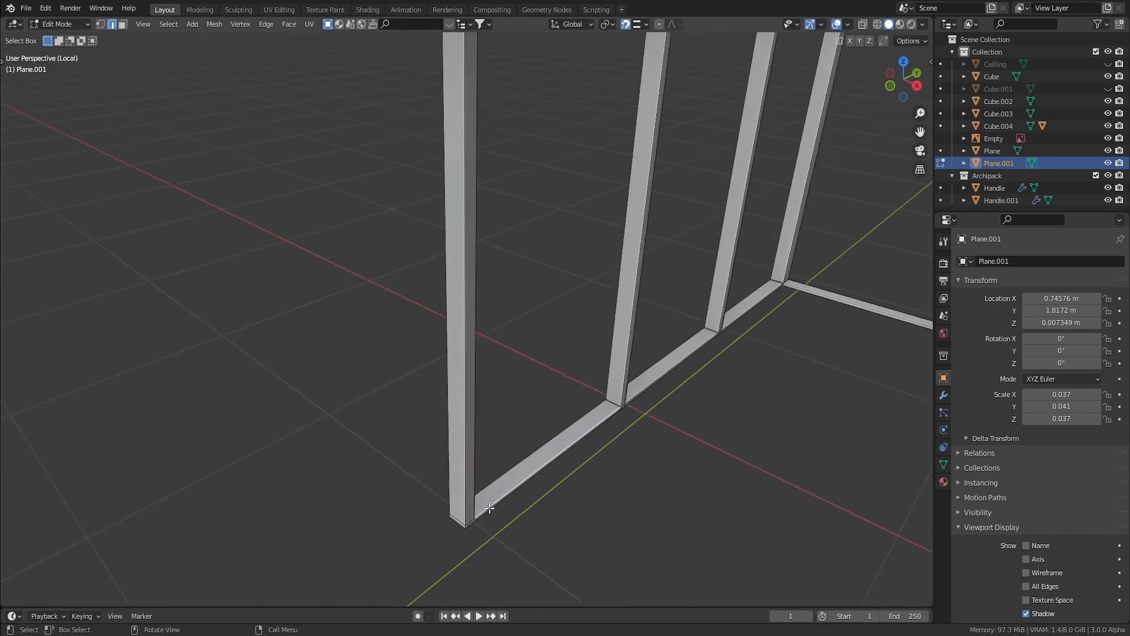
pyautogui.scroll(-1, 605, 342)
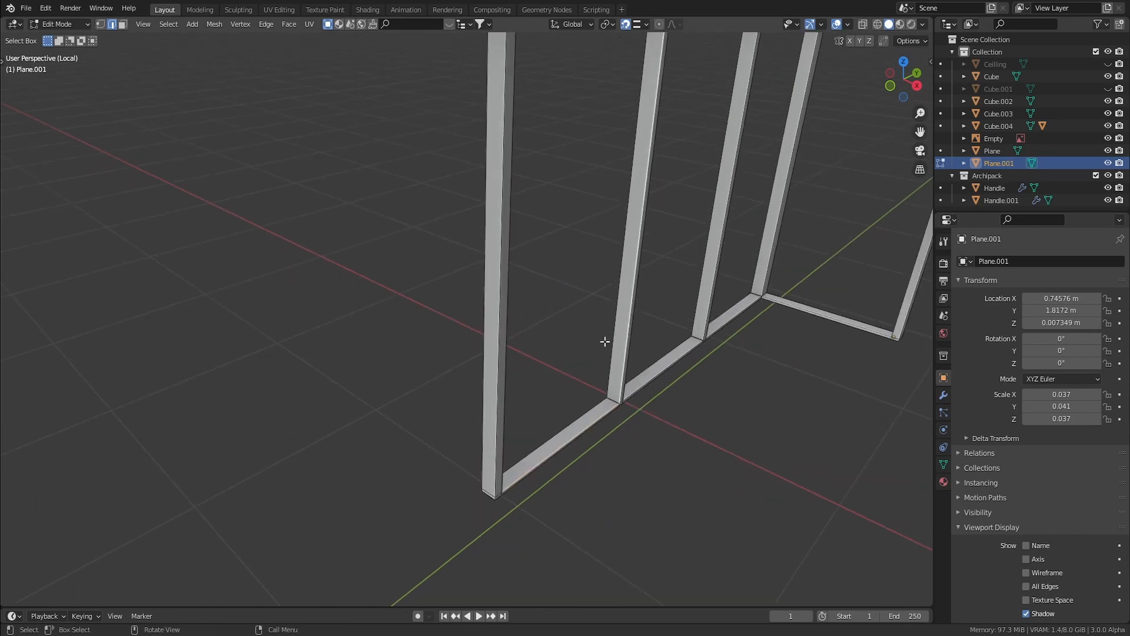
pyautogui.moveTo(605, 342); pyautogui.dragTo(585, 214, button='middle')
pyautogui.moveTo(555, 175); pyautogui.dragTo(524, 249, button='middle')
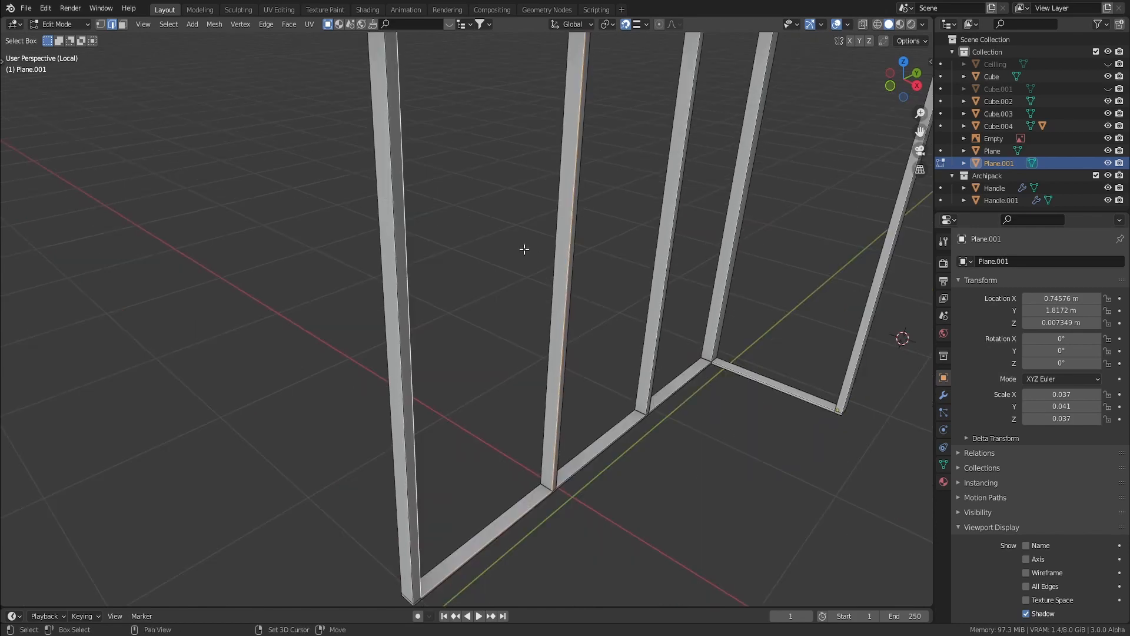
pyautogui.press('f')
# Fill the opening between the two middle posts with a face along the frame's inner edges.
pyautogui.click(569, 474)
pyautogui.keyDown('shift'); pyautogui.click(556, 460); pyautogui.keyUp('shift')
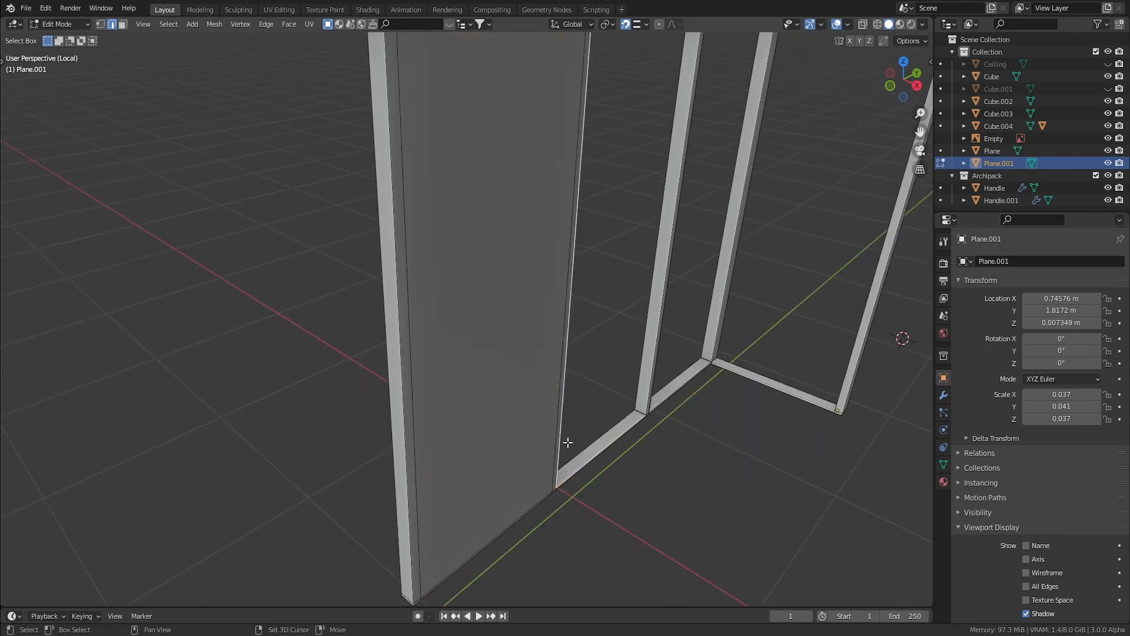
pyautogui.keyDown('shift'); pyautogui.moveTo(596, 300); pyautogui.dragTo(563, 394, button='middle'); pyautogui.keyUp('shift')
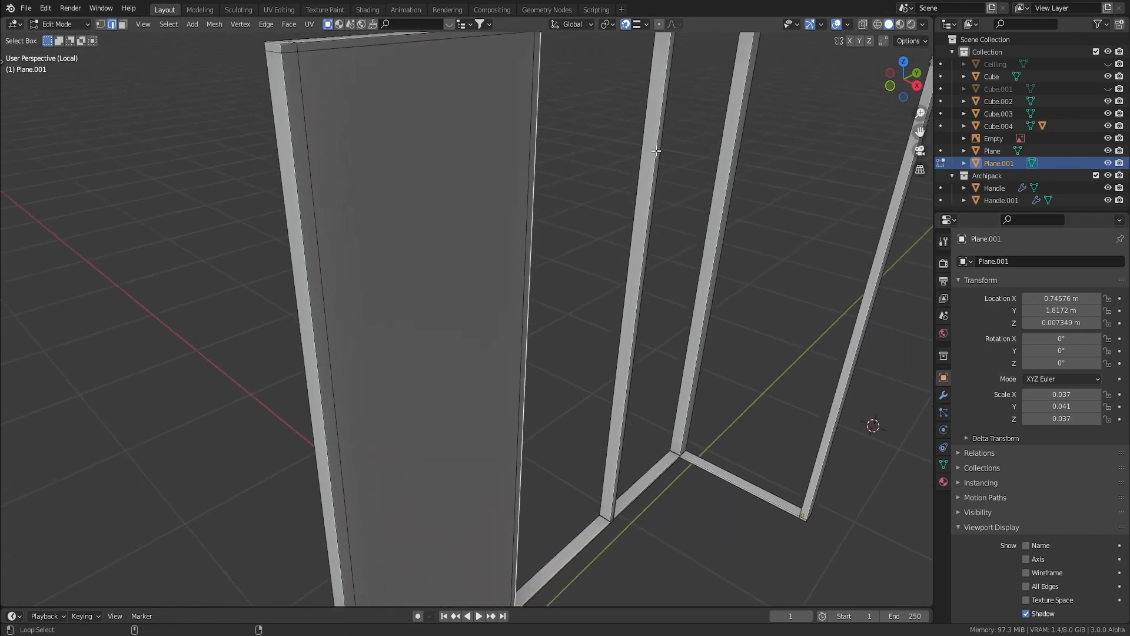
pyautogui.keyDown('alt'); pyautogui.keyDown('shift'); pyautogui.click(656, 151); pyautogui.keyUp('shift'); pyautogui.keyUp('alt')
pyautogui.moveTo(656, 150); pyautogui.dragTo(581, 126, button='middle')
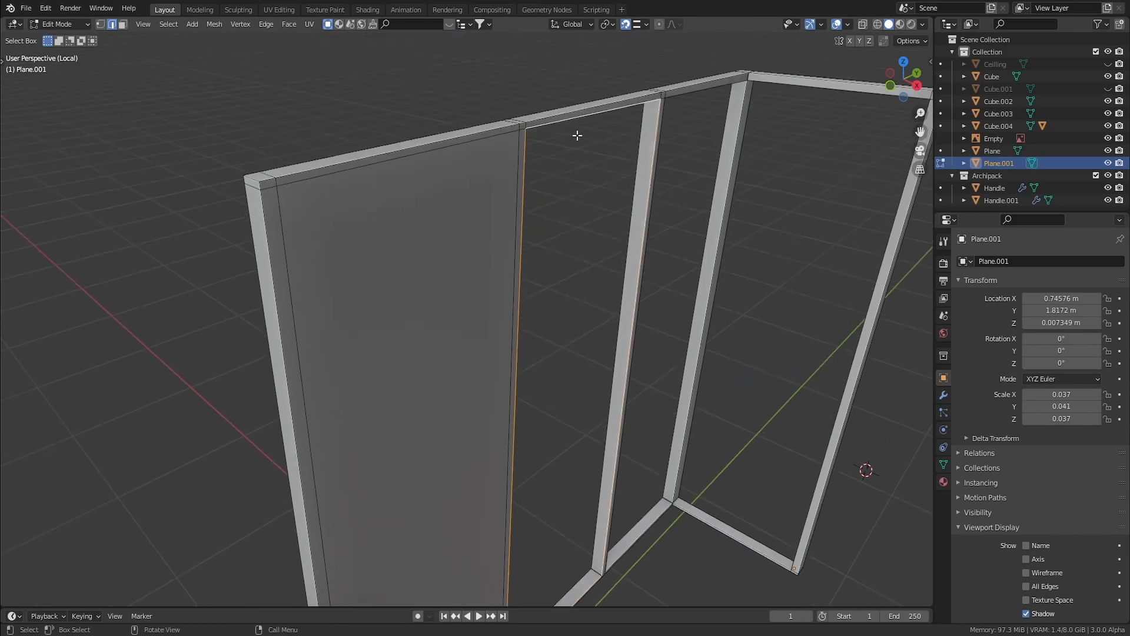
pyautogui.press('f')
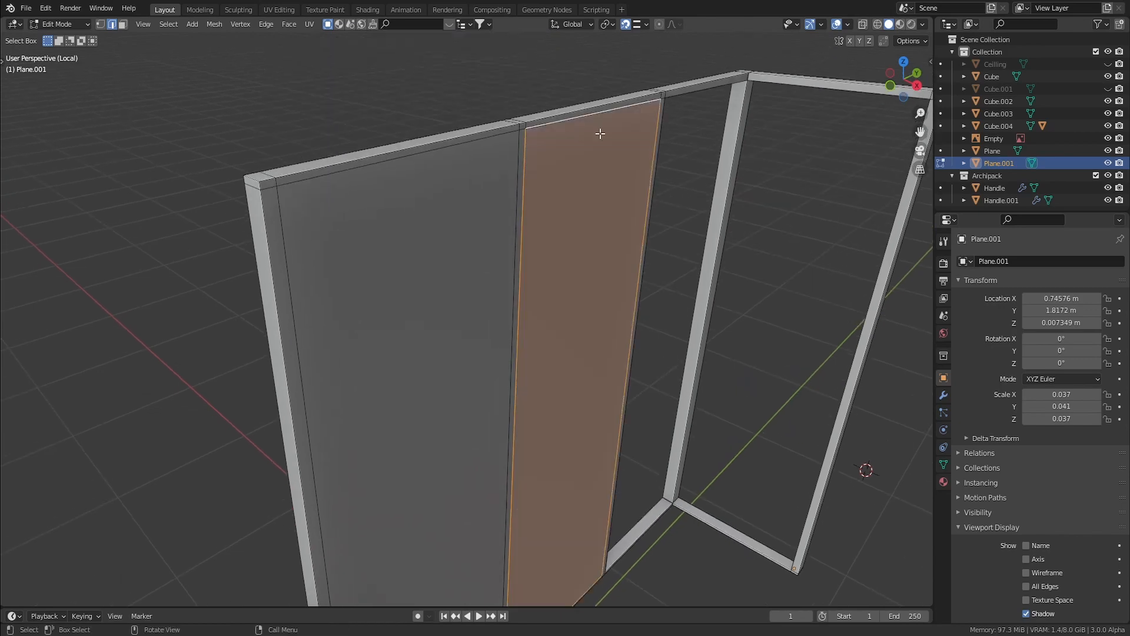
# Fill the opening between the first middle post and the corner post with a face on the inner side.
pyautogui.click(676, 94)
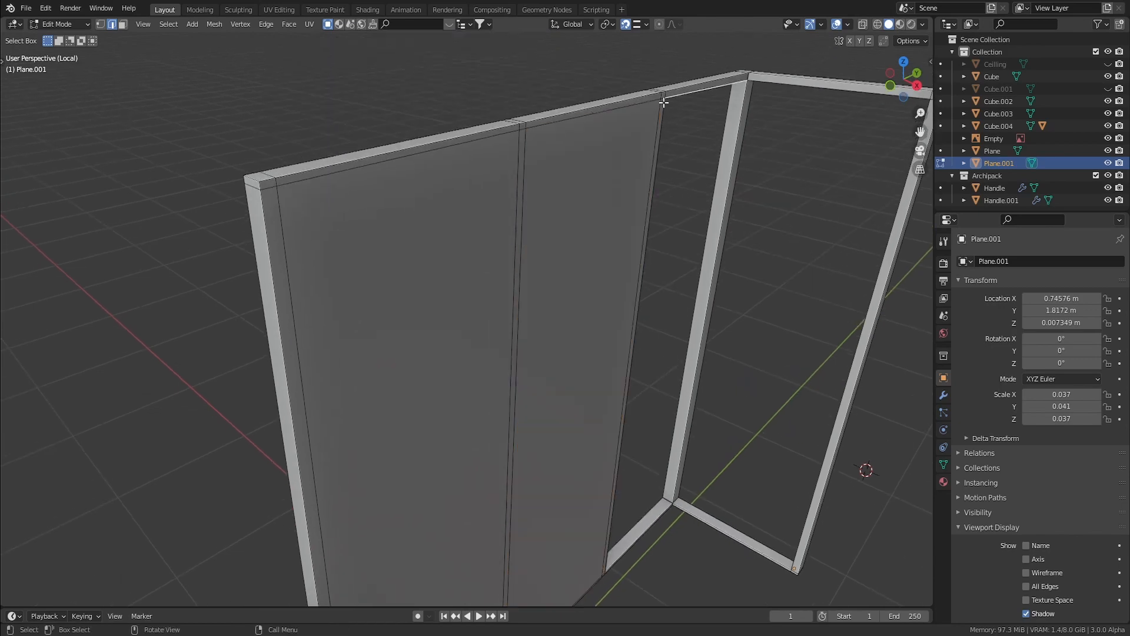
pyautogui.keyDown('shift'); pyautogui.click(649, 523); pyautogui.keyUp('shift')
pyautogui.keyDown('shift'); pyautogui.click(709, 262); pyautogui.keyUp('shift')
pyautogui.press('f')
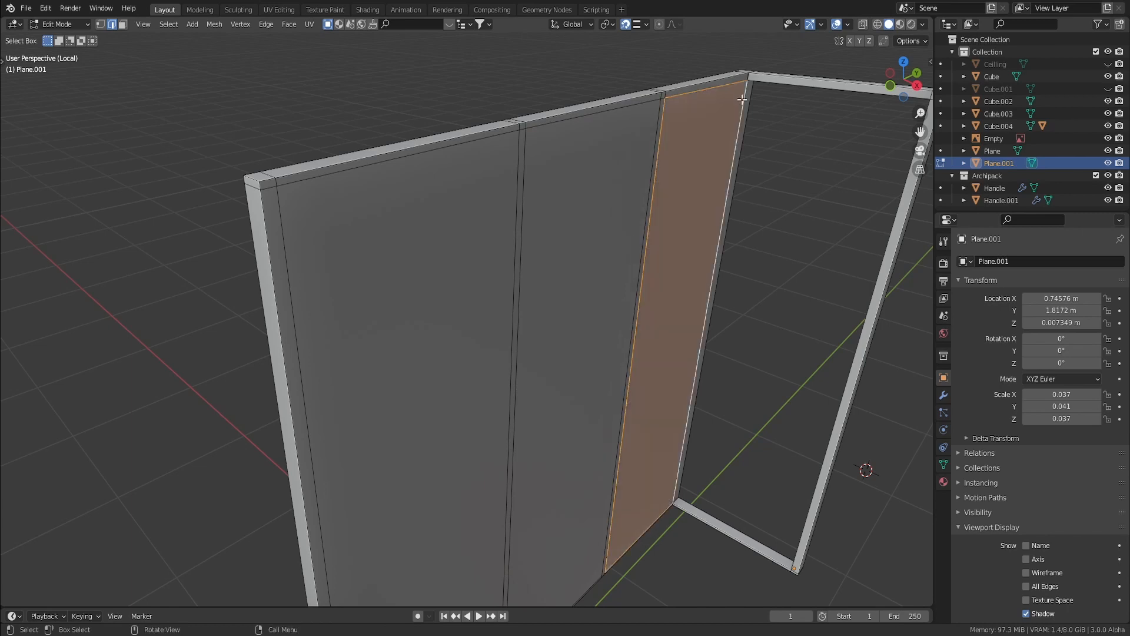
# Fill the short leg's opening with a face along its inner post and beam edges.
pyautogui.click(681, 445)
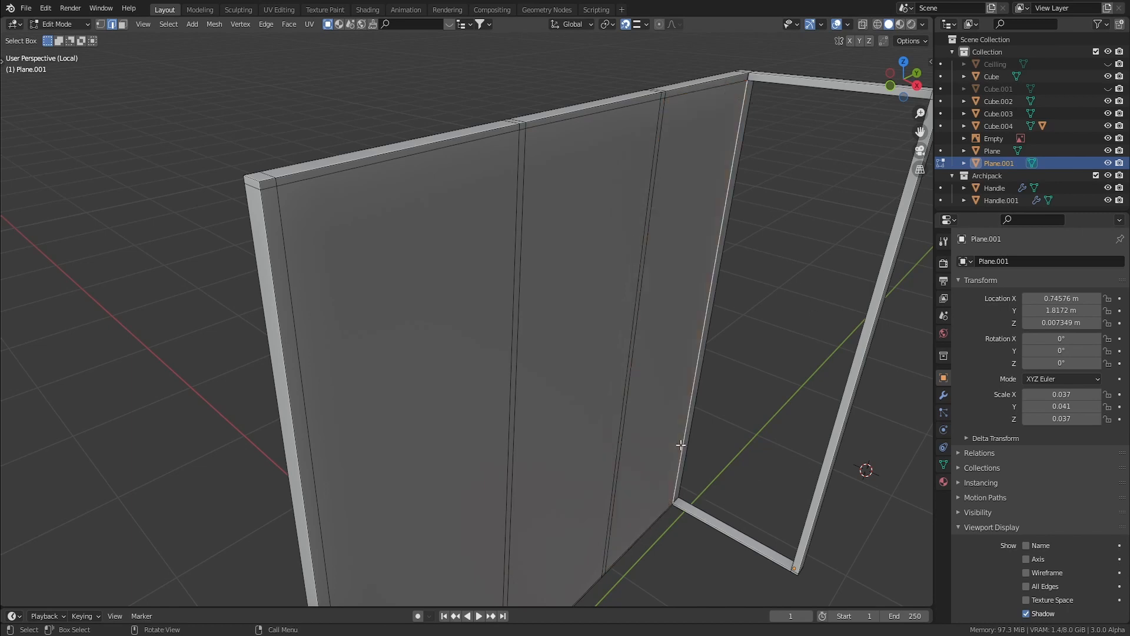
pyautogui.keyDown('shift'); pyautogui.click(696, 509); pyautogui.keyUp('shift')
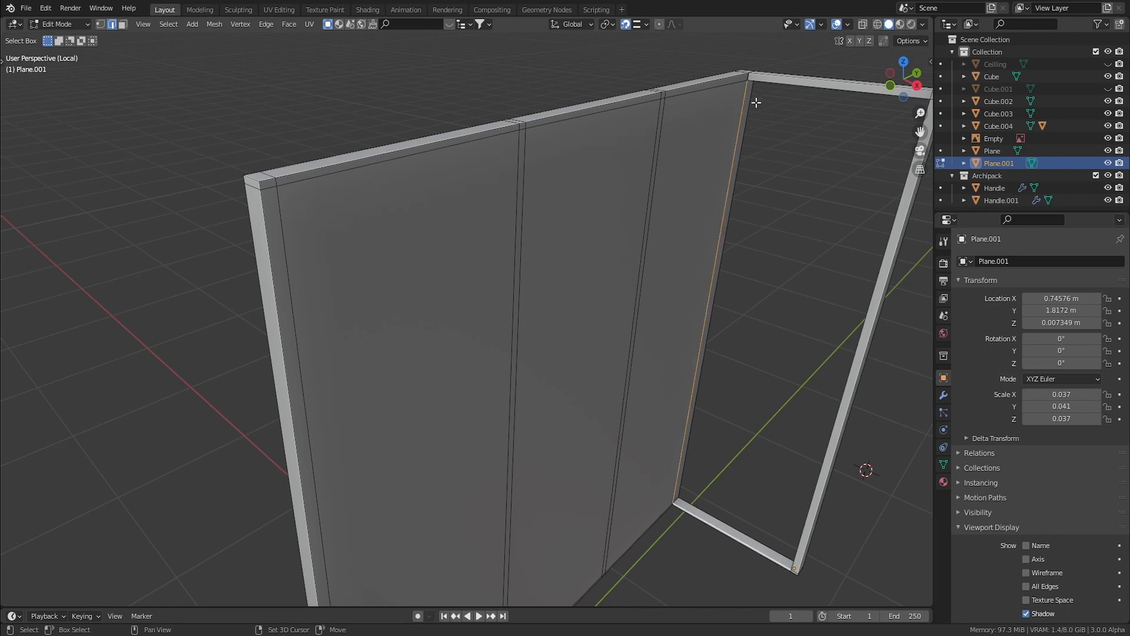
pyautogui.keyDown('shift'); pyautogui.click(868, 312); pyautogui.keyUp('shift')
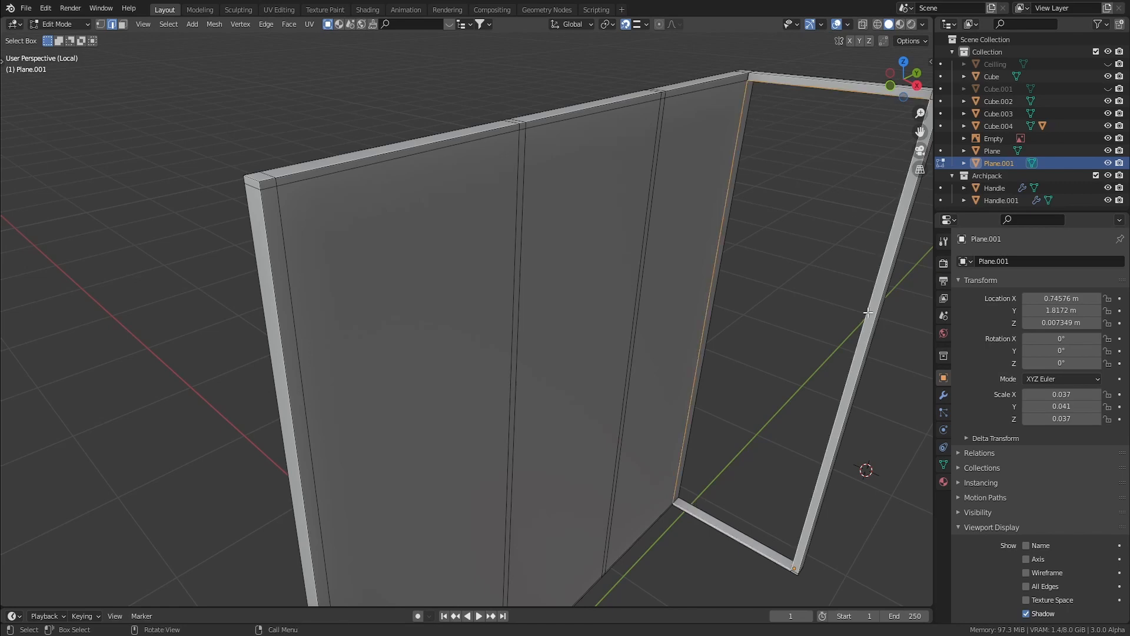
pyautogui.press('f')
# Fill the opening beside the long leg's end post with a face on the frame's outer side.
pyautogui.moveTo(811, 313); pyautogui.dragTo(652, 322, button='middle')
pyautogui.keyDown('shift'); pyautogui.moveTo(681, 474); pyautogui.dragTo(733, 474, button='middle'); pyautogui.keyUp('shift')
pyautogui.click(707, 502)
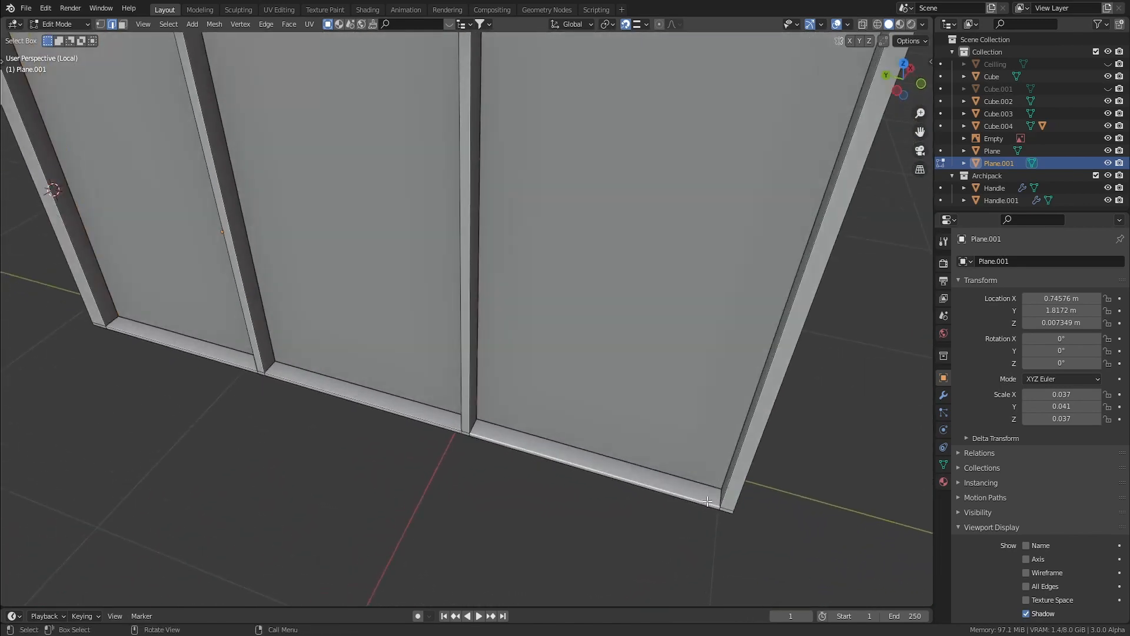
pyautogui.keyDown('shift'); pyautogui.click(731, 481); pyautogui.keyUp('shift')
pyautogui.scroll(-3, 730, 481)
pyautogui.moveTo(688, 219); pyautogui.dragTo(624, 144, button='middle')
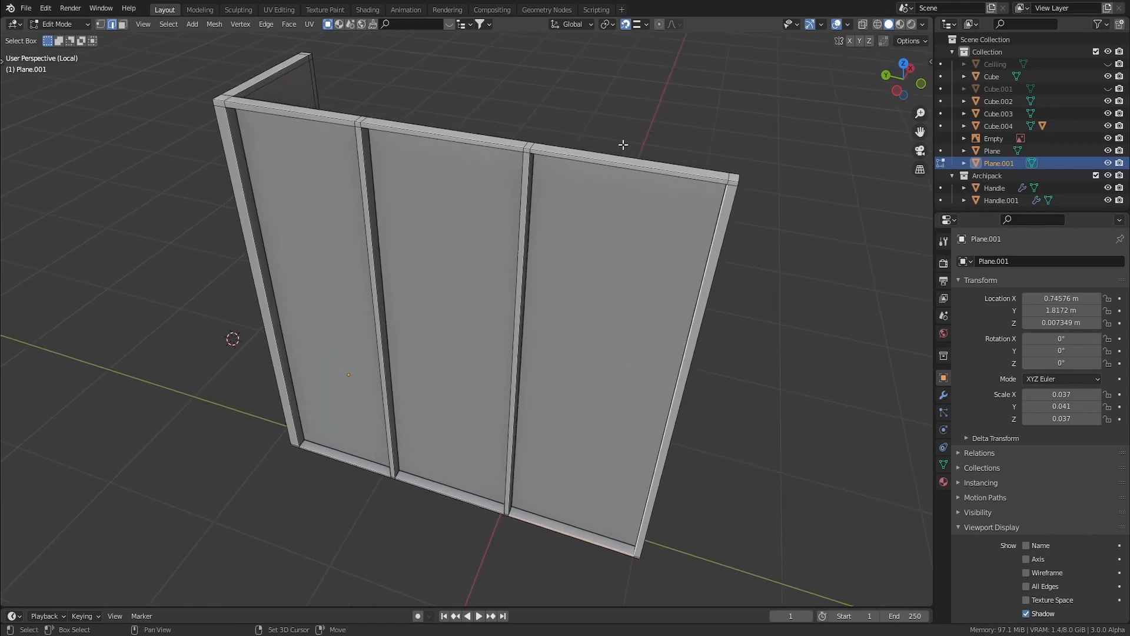
pyautogui.keyDown('shift'); pyautogui.click(594, 163); pyautogui.keyUp('shift')
pyautogui.keyDown('shift'); pyautogui.click(528, 171); pyautogui.keyUp('shift')
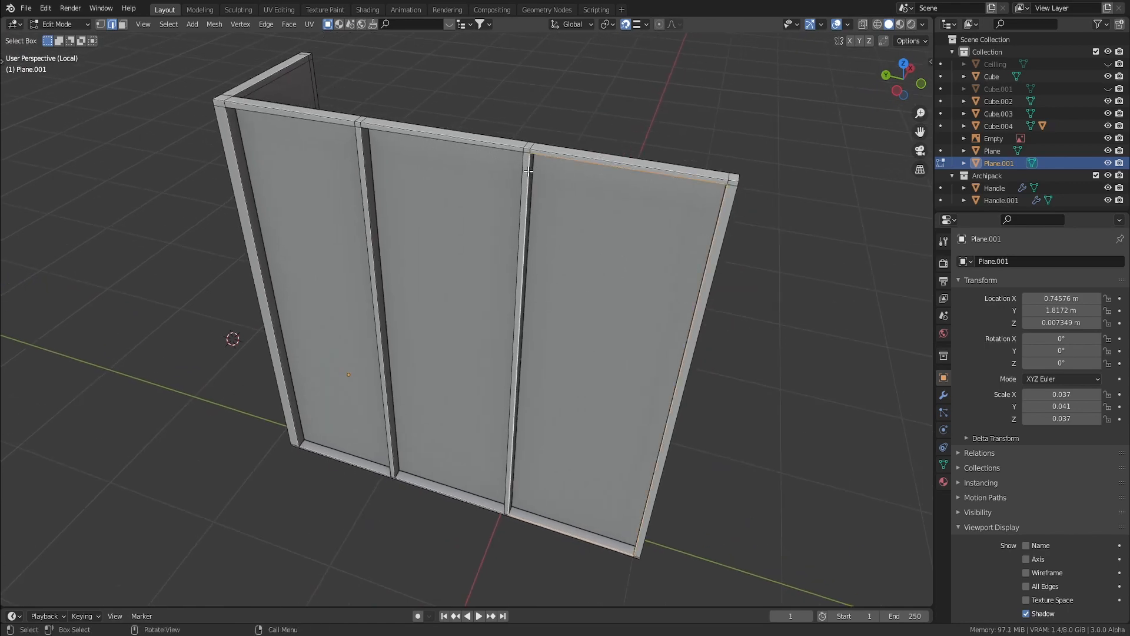
pyautogui.moveTo(518, 195); pyautogui.dragTo(539, 185, button='middle')
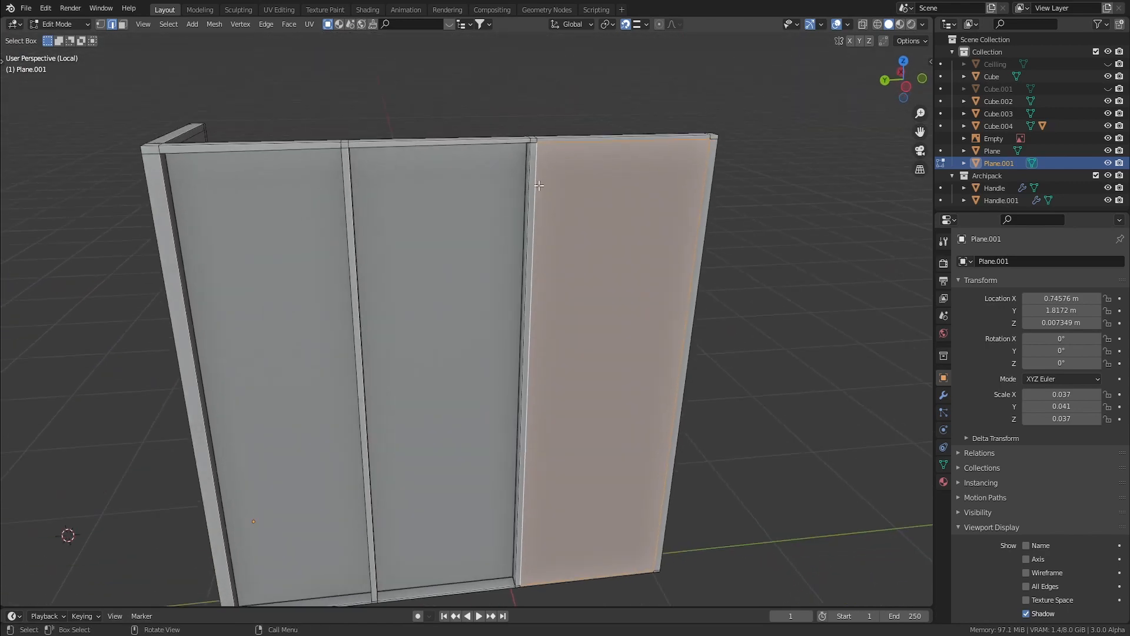
# Fill the middle opening between the two middle posts with a face on the frame's outer side.
pyautogui.click(527, 188)
pyautogui.keyDown('shift'); pyautogui.click(377, 183); pyautogui.keyUp('shift')
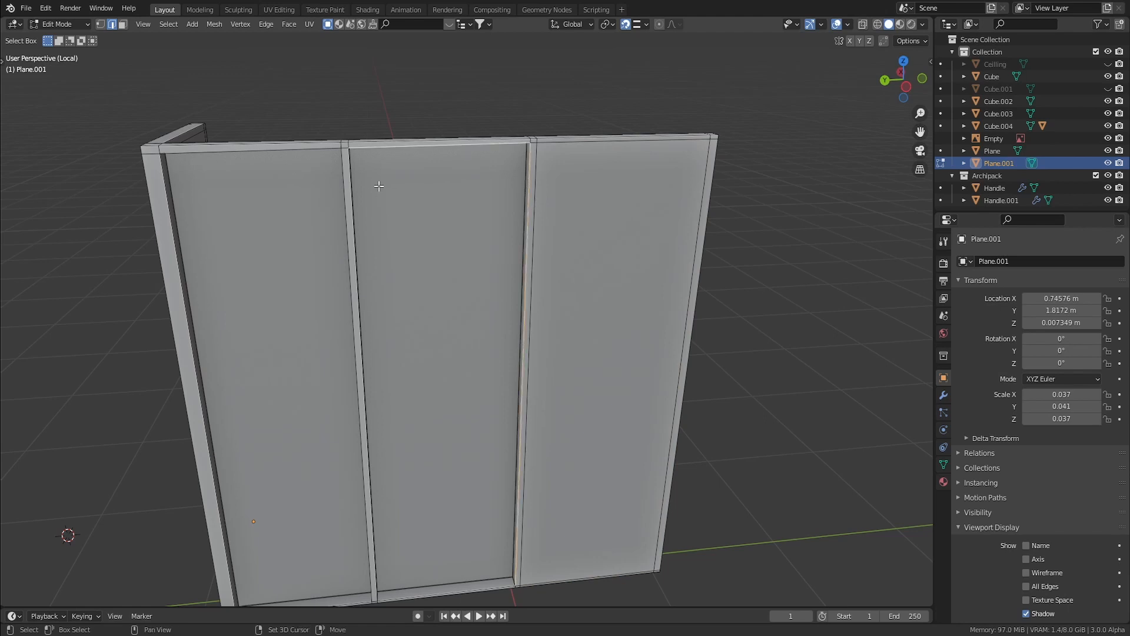
pyautogui.keyDown('shift'); pyautogui.click(351, 207); pyautogui.keyUp('shift')
pyautogui.keyDown('shift'); pyautogui.moveTo(406, 296); pyautogui.dragTo(403, 215, button='middle'); pyautogui.keyUp('shift')
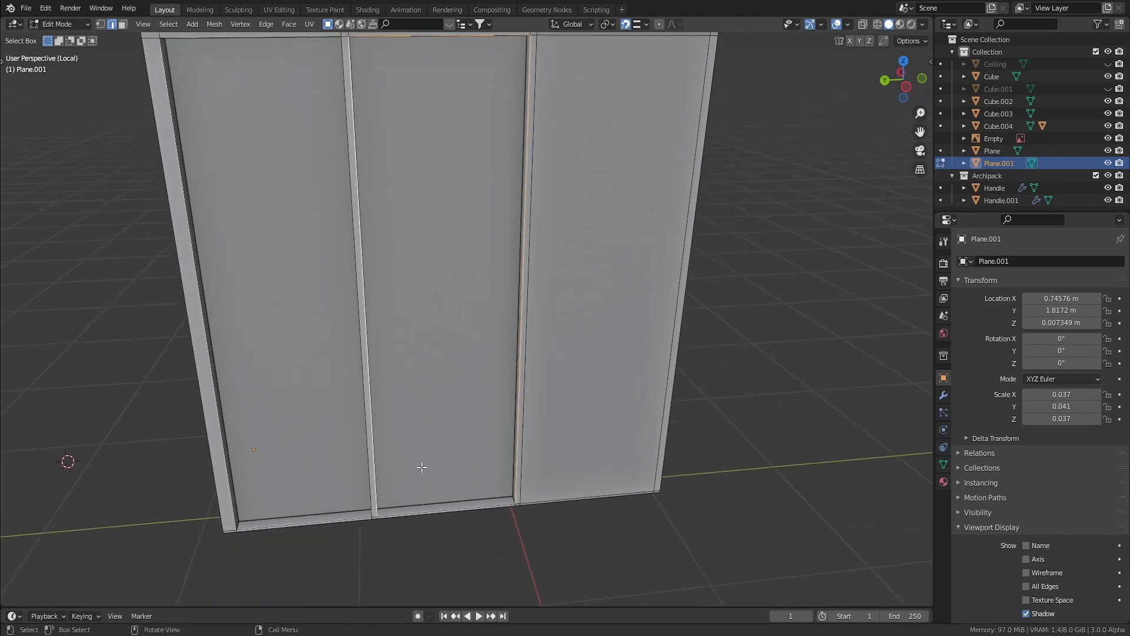
pyautogui.keyDown('shift'); pyautogui.click(413, 510); pyautogui.keyUp('shift')
pyautogui.keyDown('shift'); pyautogui.click(479, 468); pyautogui.keyUp('shift')
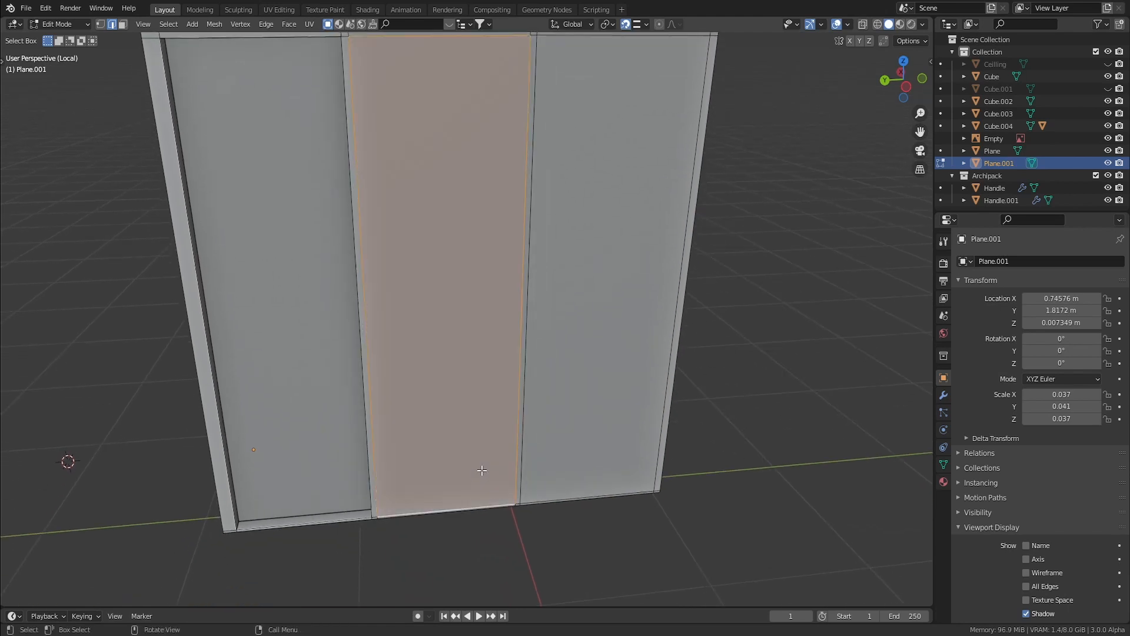
# Fill the opening between the corner post and the neighbouring middle post with a face on the frame's outer side.
pyautogui.moveTo(412, 376); pyautogui.dragTo(530, 391, button='middle')
pyautogui.keyDown('shift'); pyautogui.moveTo(517, 270); pyautogui.dragTo(532, 277, button='middle'); pyautogui.keyUp('shift')
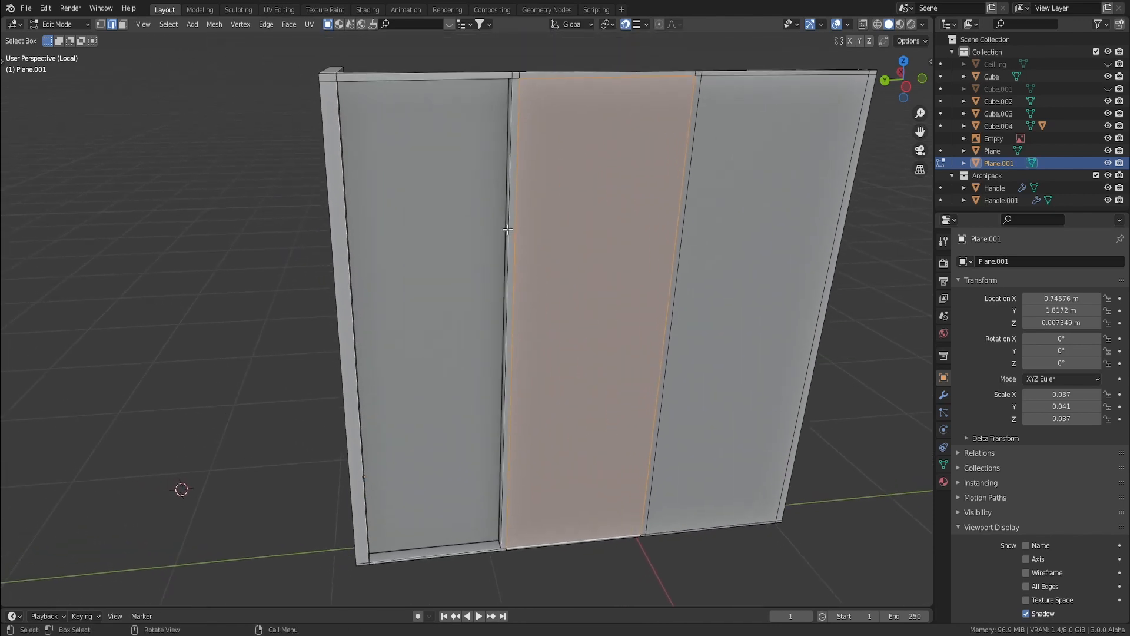
pyautogui.click(507, 230)
pyautogui.keyDown('shift'); pyautogui.click(405, 81); pyautogui.keyUp('shift')
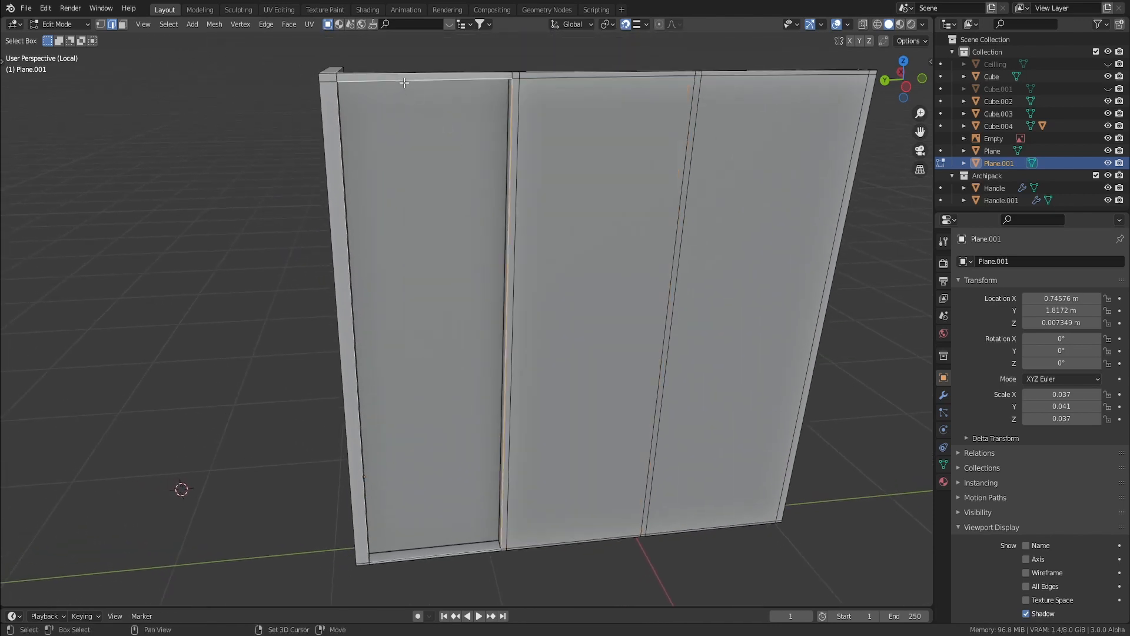
pyautogui.keyDown('shift'); pyautogui.click(345, 209); pyautogui.keyUp('shift')
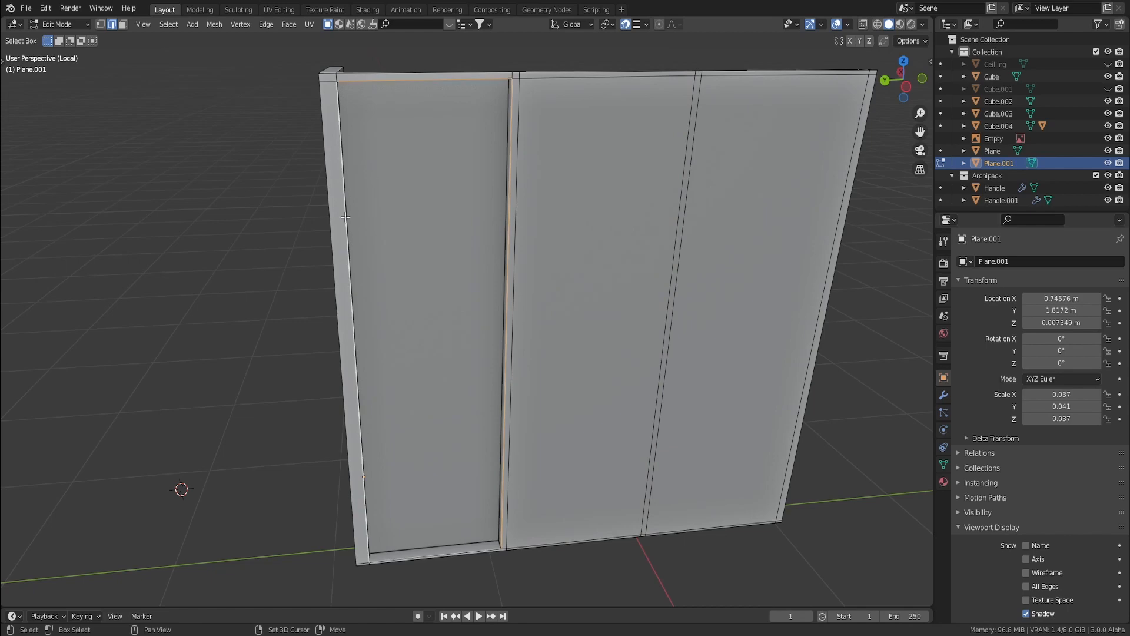
pyautogui.keyDown('shift'); pyautogui.click(382, 557); pyautogui.keyUp('shift')
pyautogui.press('f')
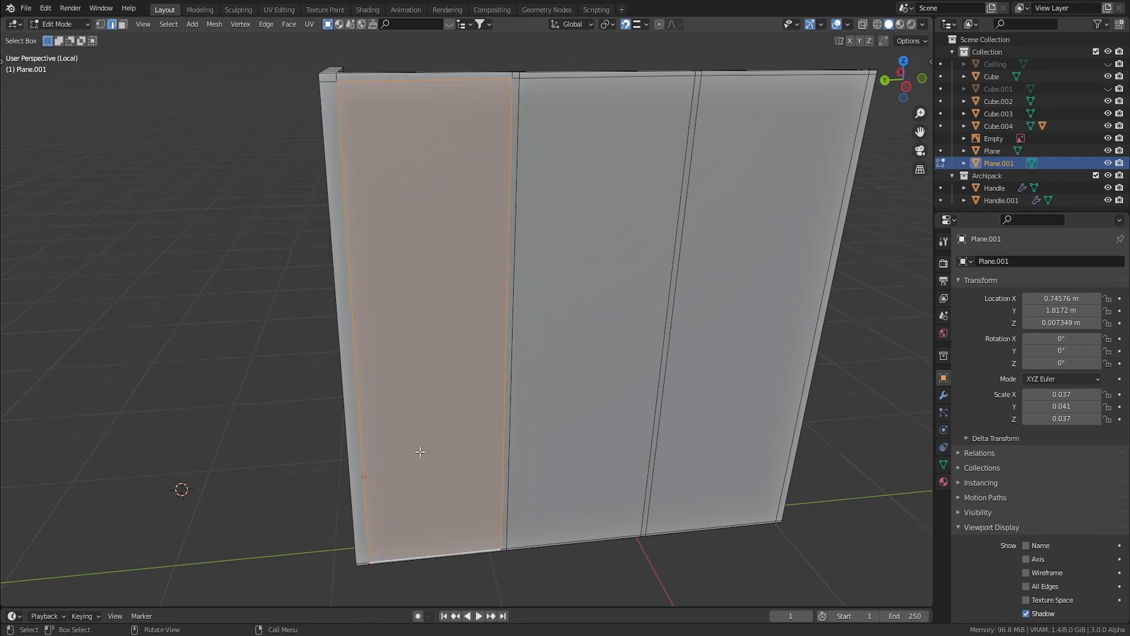
# Fill the short leg's opening with a face on the frame's outer side.
pyautogui.moveTo(420, 452); pyautogui.dragTo(524, 424, button='middle')
pyautogui.keyDown('shift'); pyautogui.moveTo(345, 333); pyautogui.dragTo(420, 265, button='middle'); pyautogui.keyUp('shift')
pyautogui.moveTo(401, 462); pyautogui.dragTo(442, 178, button='middle')
pyautogui.keyDown('shift'); pyautogui.click(362, 128); pyautogui.keyUp('shift')
pyautogui.press('f')
pyautogui.moveTo(445, 238); pyautogui.dragTo(457, 231, button='middle')
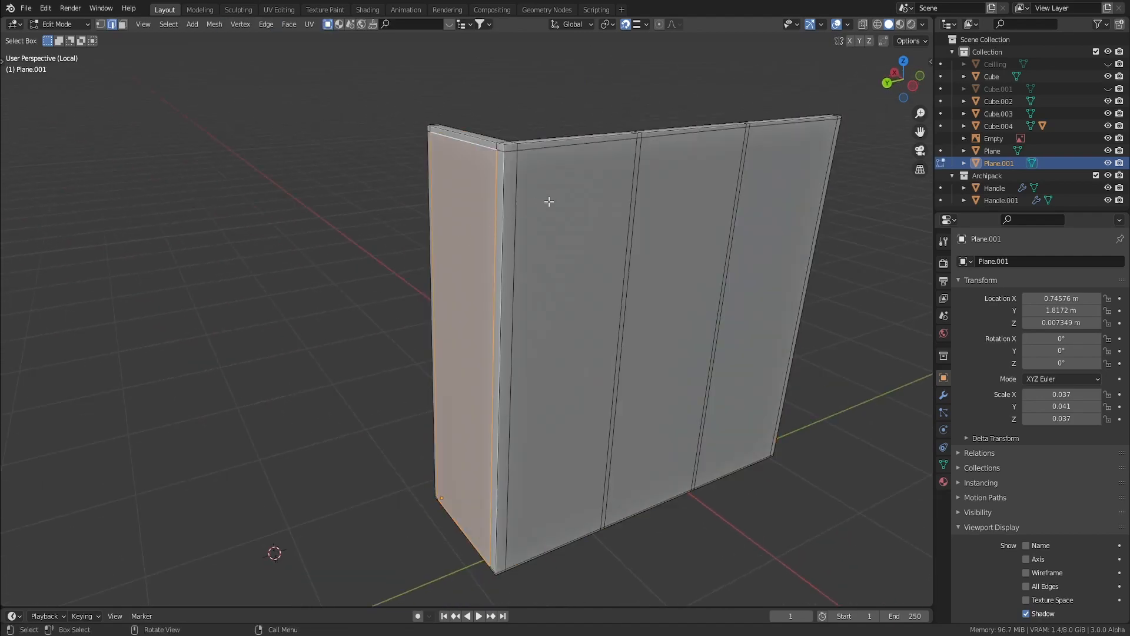
# Leave the partition's isolated local view to show the whole apartment, and return to Object Mode.
pyautogui.press('KP_Divide')
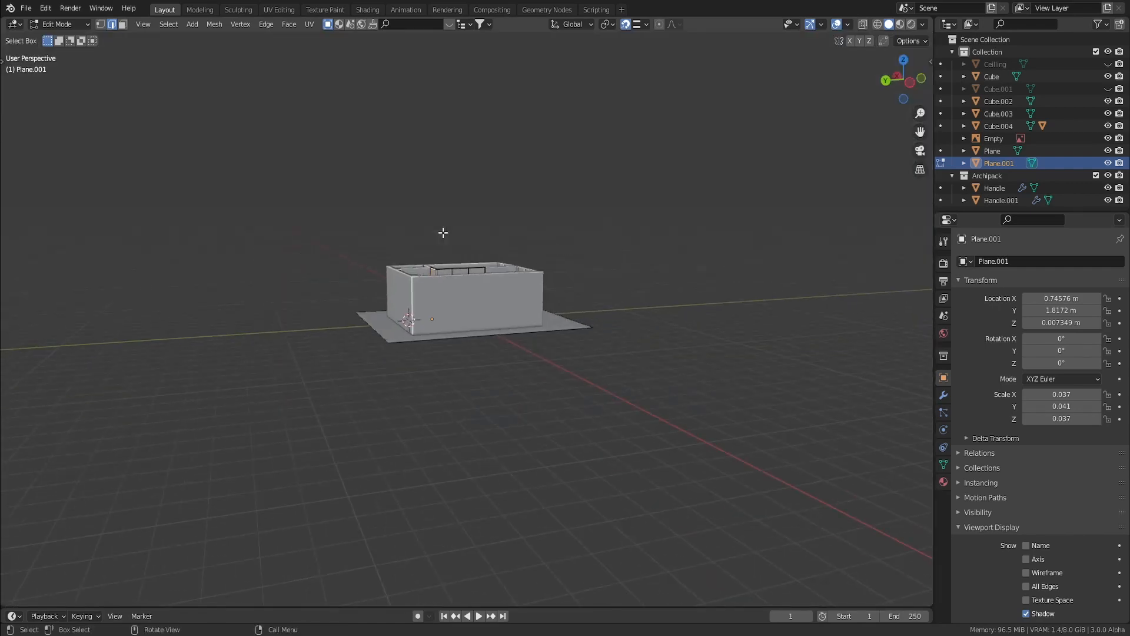
pyautogui.moveTo(499, 252); pyautogui.dragTo(489, 309, button='middle')
pyautogui.scroll(4, 563, 302)
pyautogui.scroll(-4, 471, 235)
pyautogui.press('Tab')
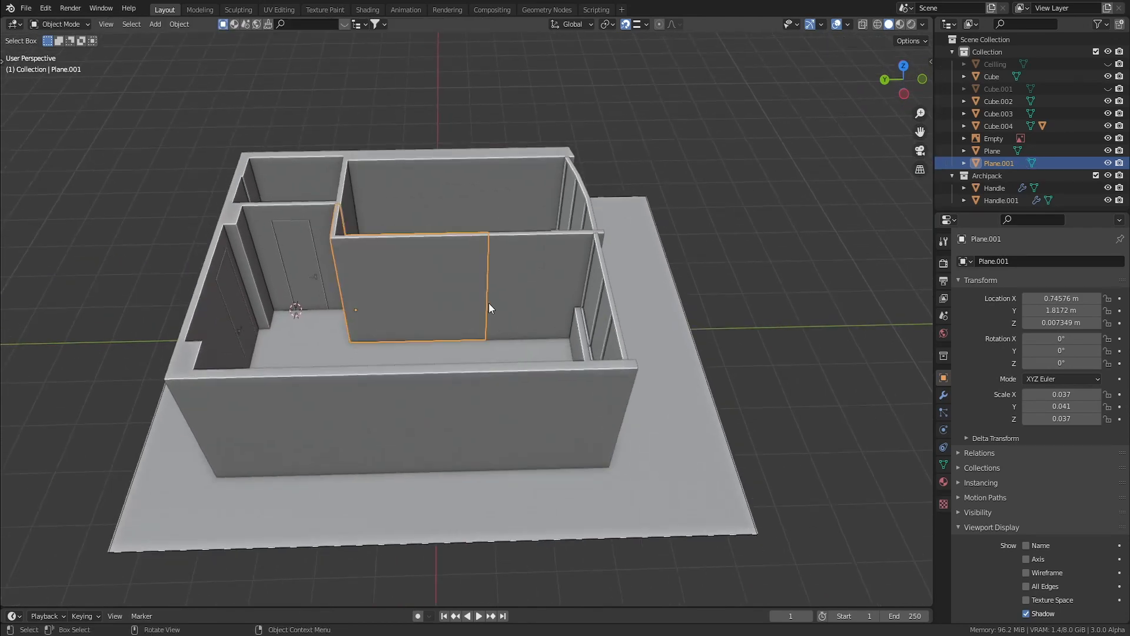
# Examine how the partition fits between the rooms and the window walls from several angles.
pyautogui.scroll(2, 468, 289)
pyautogui.scroll(3, 468, 290)
pyautogui.moveTo(456, 266); pyautogui.dragTo(393, 260, button='middle')
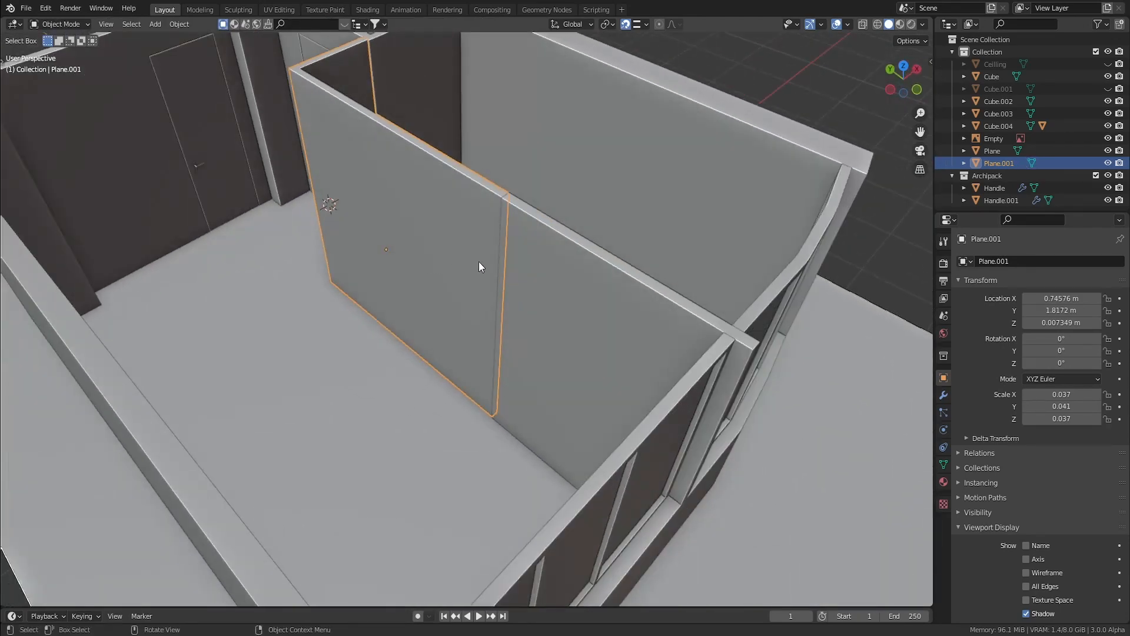
pyautogui.scroll(-5, 560, 289)
pyautogui.moveTo(557, 303); pyautogui.dragTo(497, 277, button='middle')
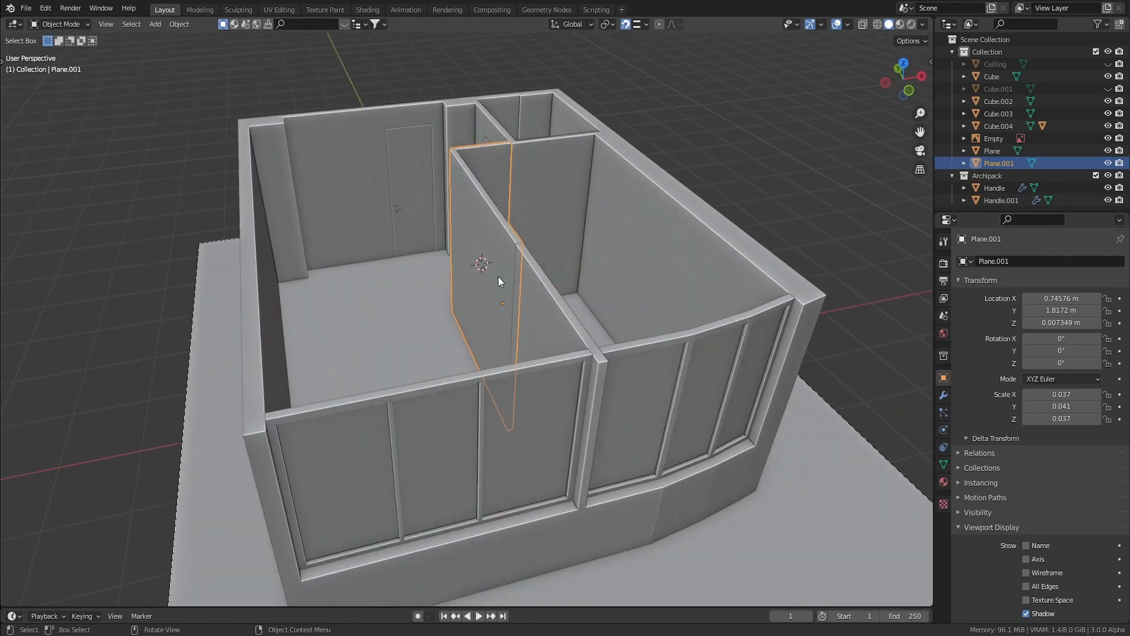
pyautogui.keyDown('shift'); pyautogui.moveTo(547, 309); pyautogui.dragTo(428, 267, button='middle'); pyautogui.keyUp('shift')
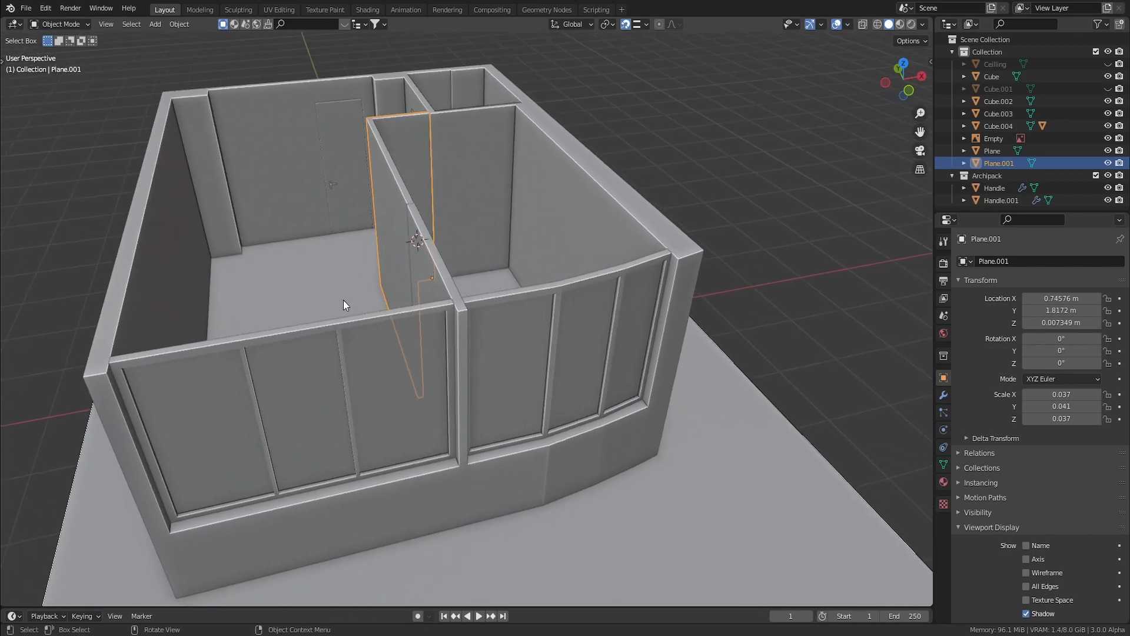
pyautogui.moveTo(343, 299); pyautogui.dragTo(476, 398, button='middle')
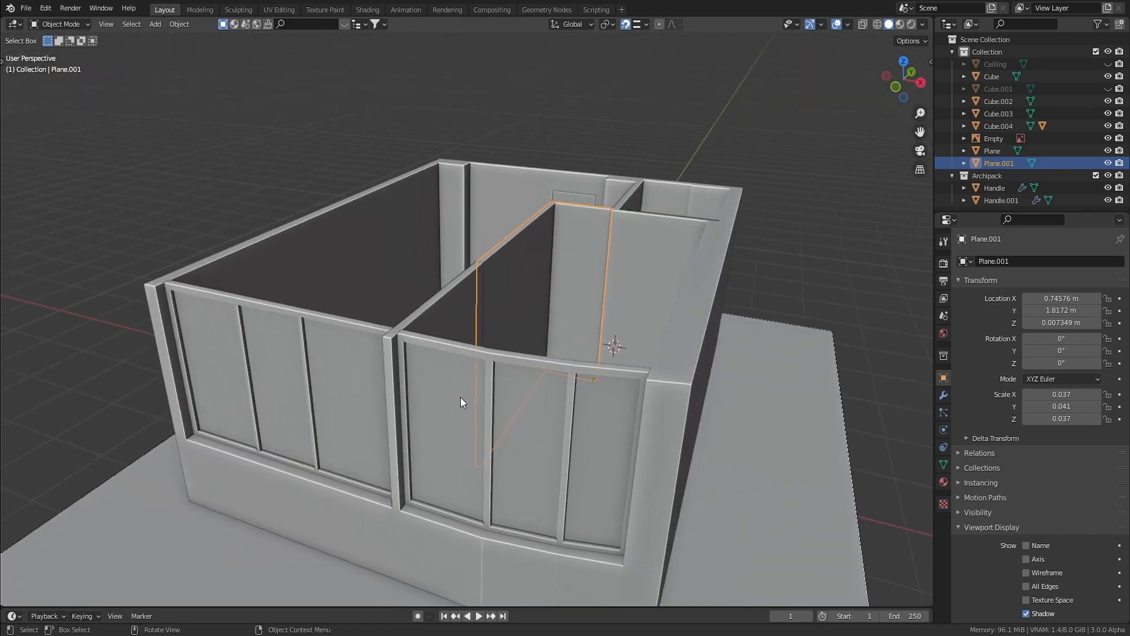